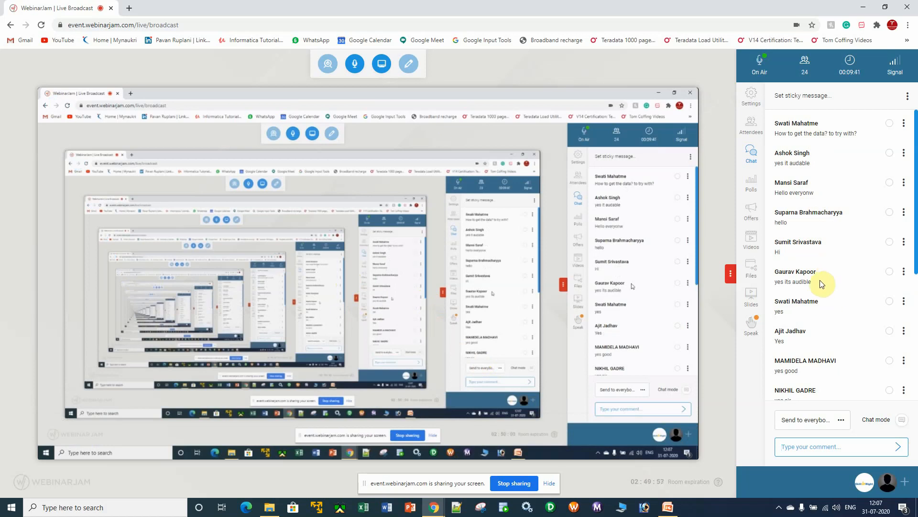
{"action": "mouse_move", "coordinate": [497, 440]}
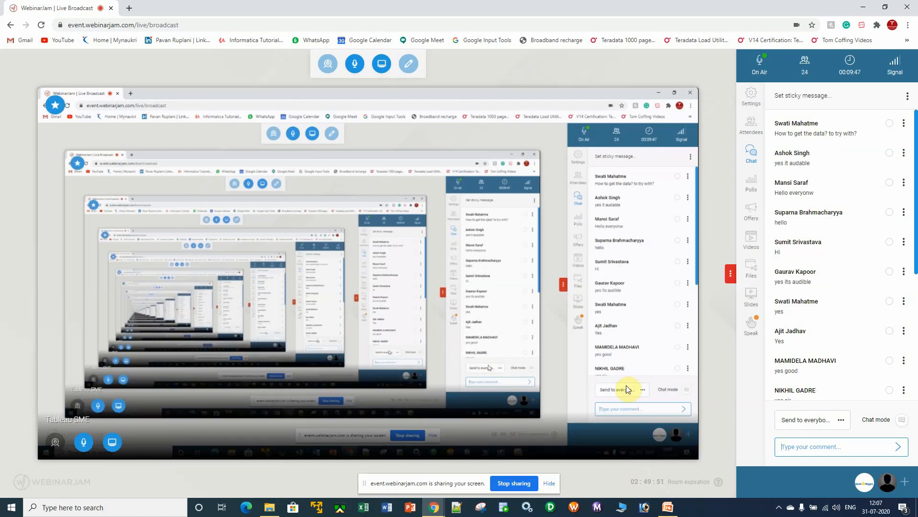
{"action": "left_click", "coordinate": [456, 507]}
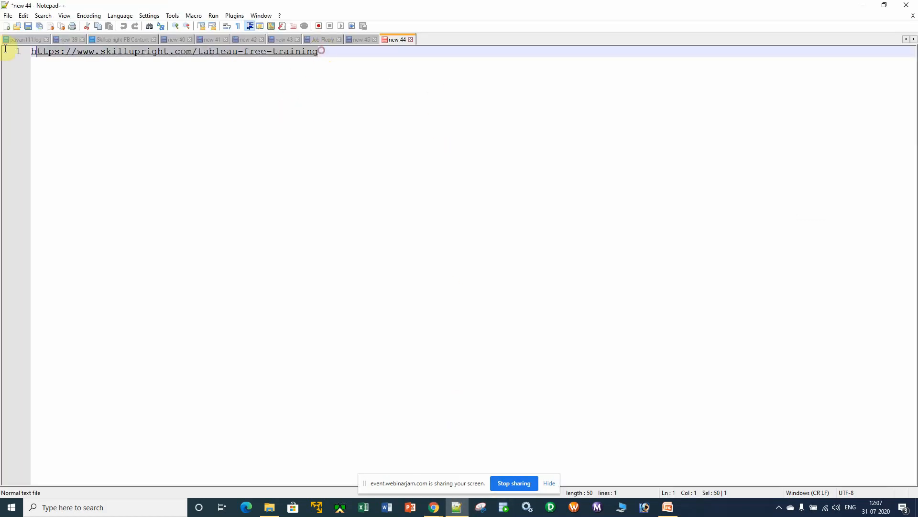
{"action": "key", "text": "alt+Tab"}
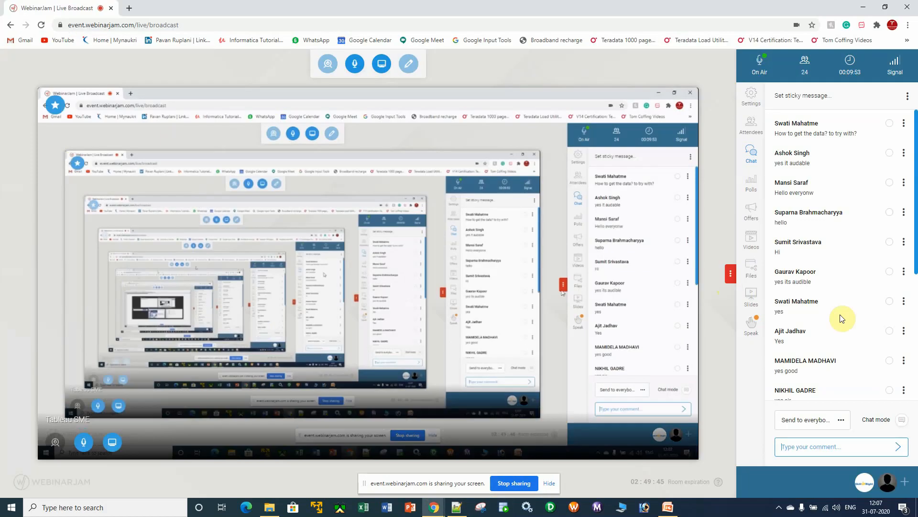
{"action": "left_click", "coordinate": [808, 446]}
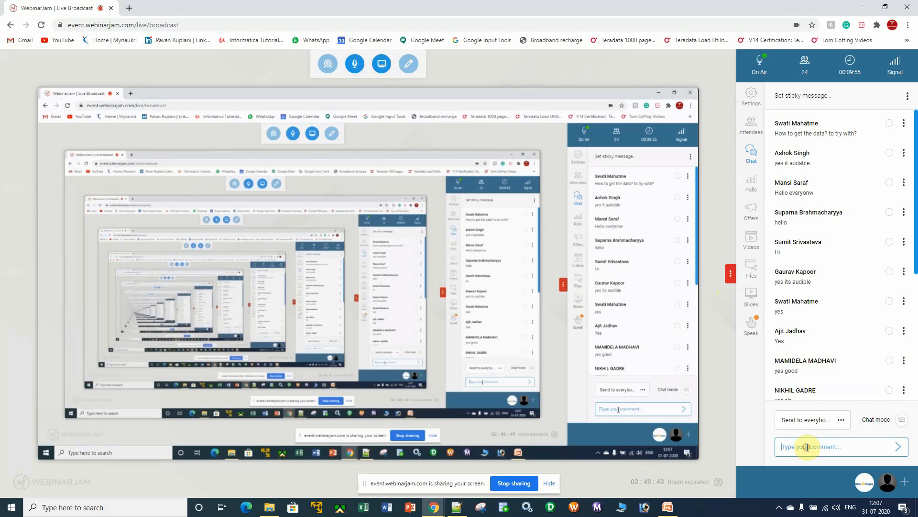
{"action": "key", "text": "ctrl+v"}
{"action": "key", "text": "Return"}
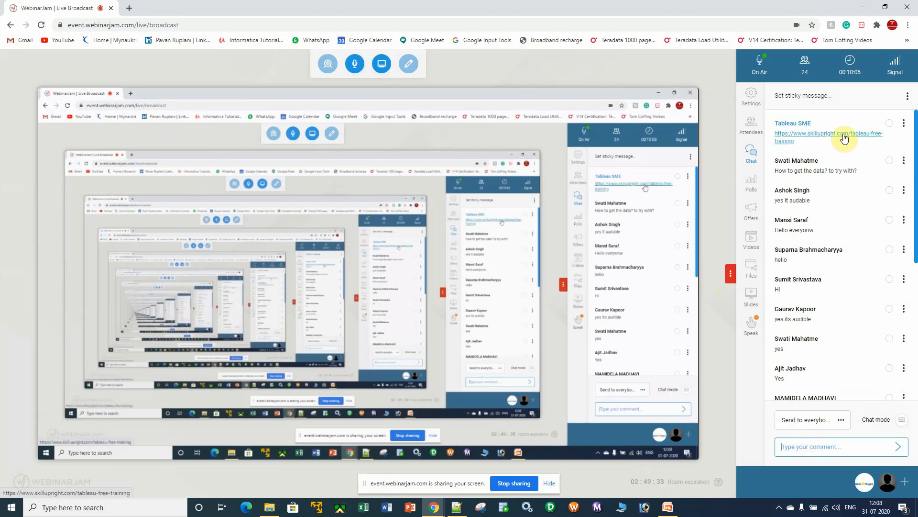
- Open the posted training link, review the installation steps, source file downloads and notes, and close the page
{"action": "left_click", "coordinate": [844, 136]}
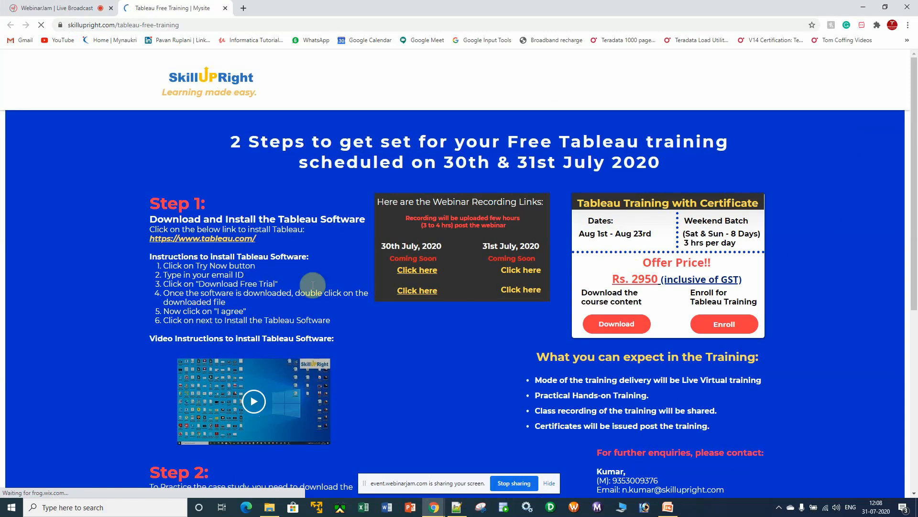
{"action": "scroll", "coordinate": [319, 298], "scroll_direction": "down", "scroll_amount": 1}
{"action": "scroll", "coordinate": [320, 297], "scroll_direction": "down", "scroll_amount": 5}
{"action": "scroll", "coordinate": [320, 298], "scroll_direction": "up", "scroll_amount": 6}
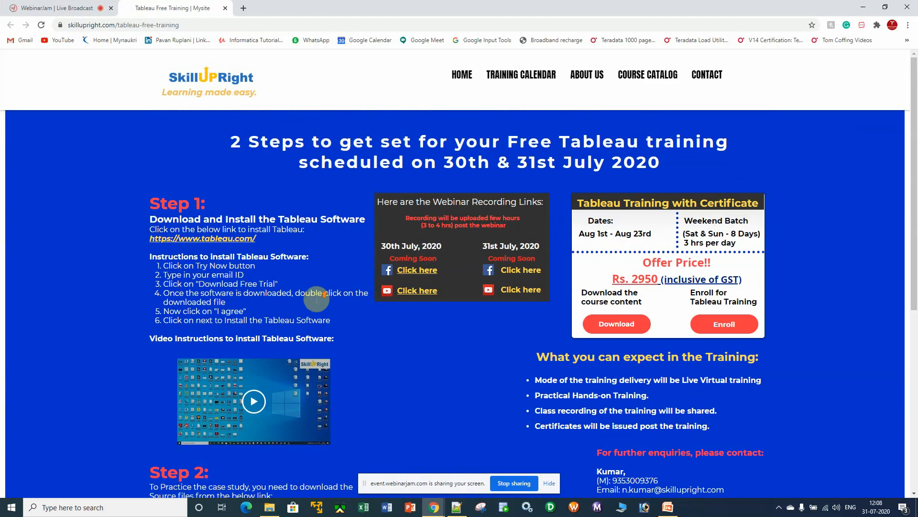
{"action": "scroll", "coordinate": [287, 306], "scroll_direction": "down", "scroll_amount": 3}
{"action": "scroll", "coordinate": [268, 308], "scroll_direction": "down", "scroll_amount": 4}
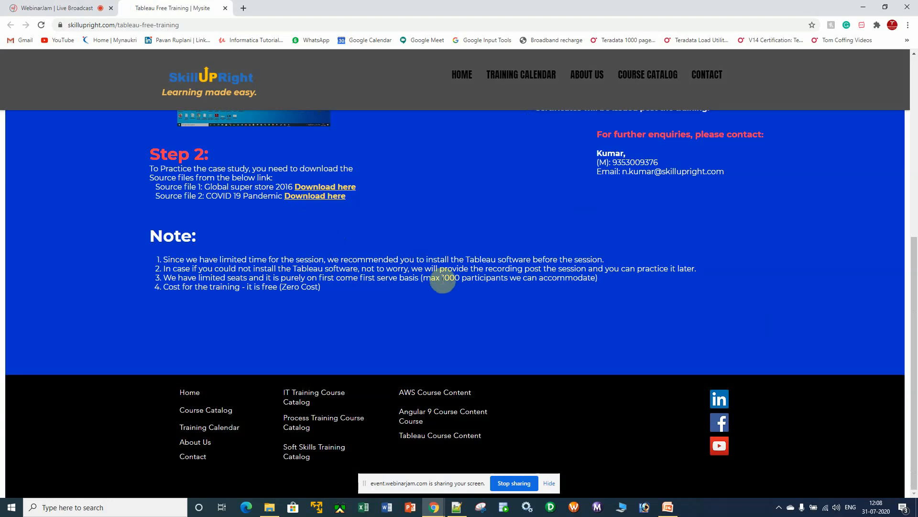
{"action": "scroll", "coordinate": [443, 282], "scroll_direction": "up", "scroll_amount": 4}
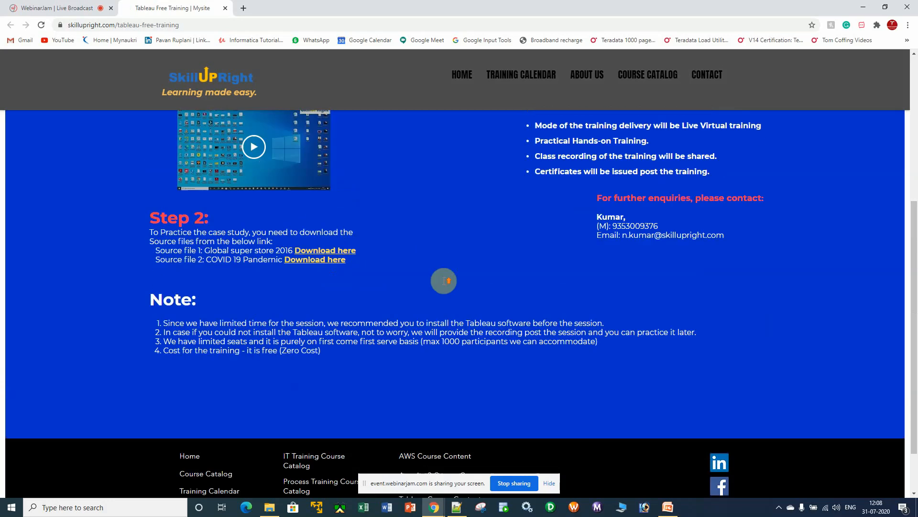
{"action": "scroll", "coordinate": [443, 280], "scroll_direction": "up", "scroll_amount": 2}
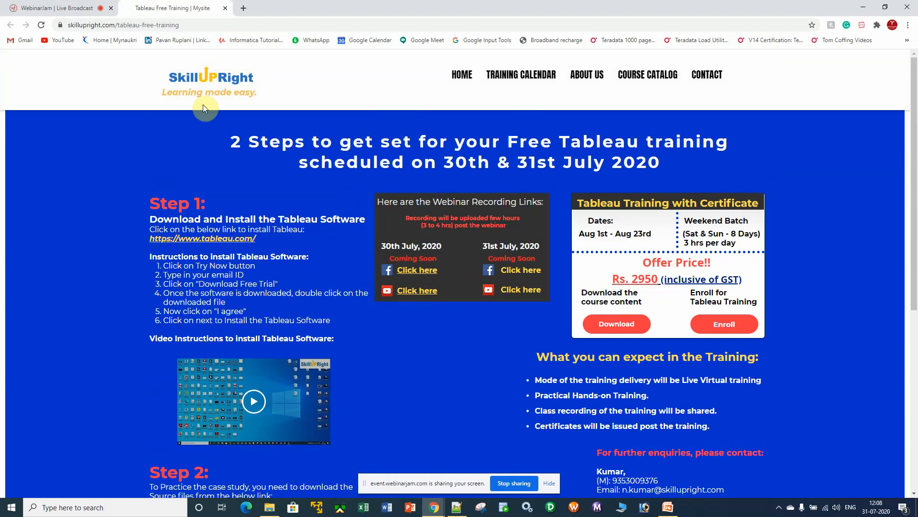
{"action": "left_click", "coordinate": [224, 9]}
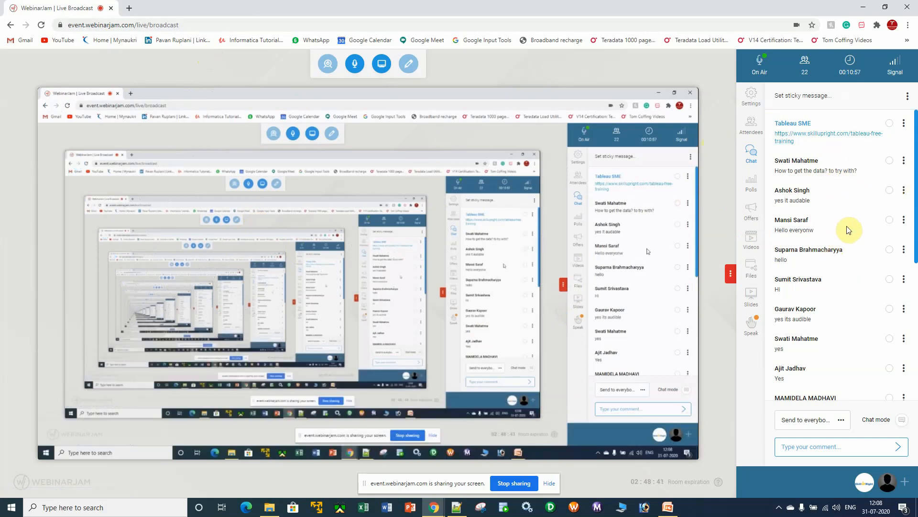
- Switch to Tableau Public and connect to the text file Covide-19_panadimic in the Module 13 Table Calculation folder
{"action": "key", "text": "alt+Tab"}
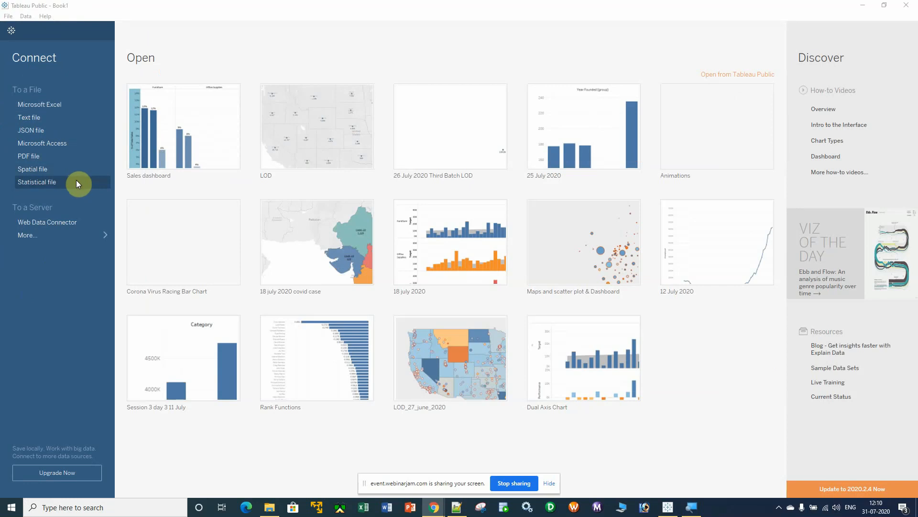
{"action": "left_click", "coordinate": [32, 116]}
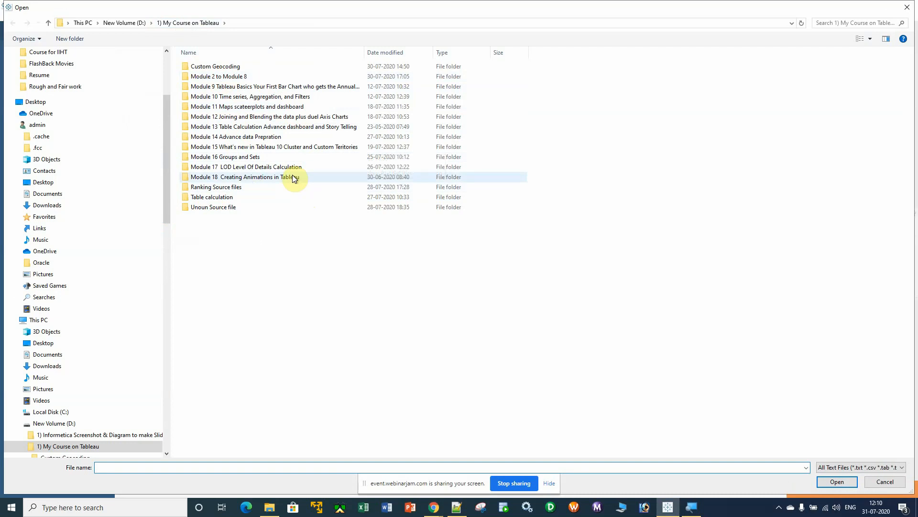
{"action": "double_click", "coordinate": [293, 126]}
{"action": "left_click", "coordinate": [231, 67]}
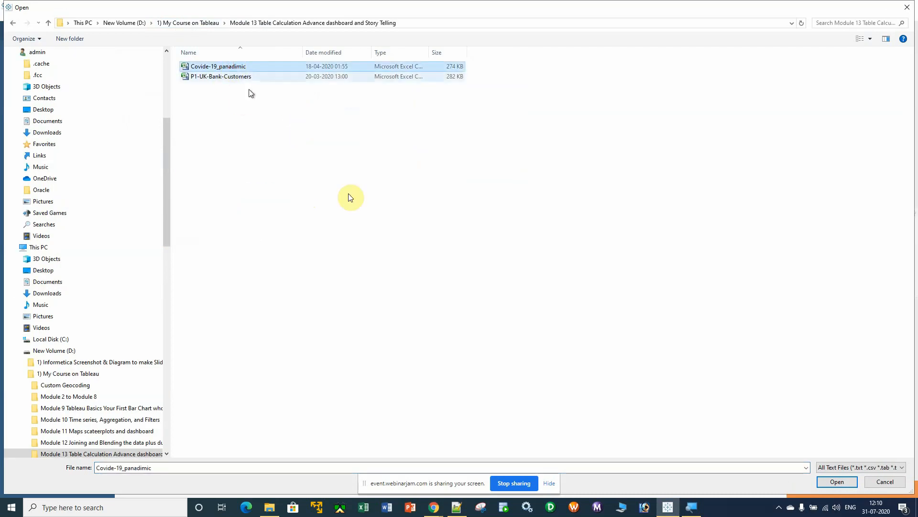
{"action": "left_click", "coordinate": [837, 481]}
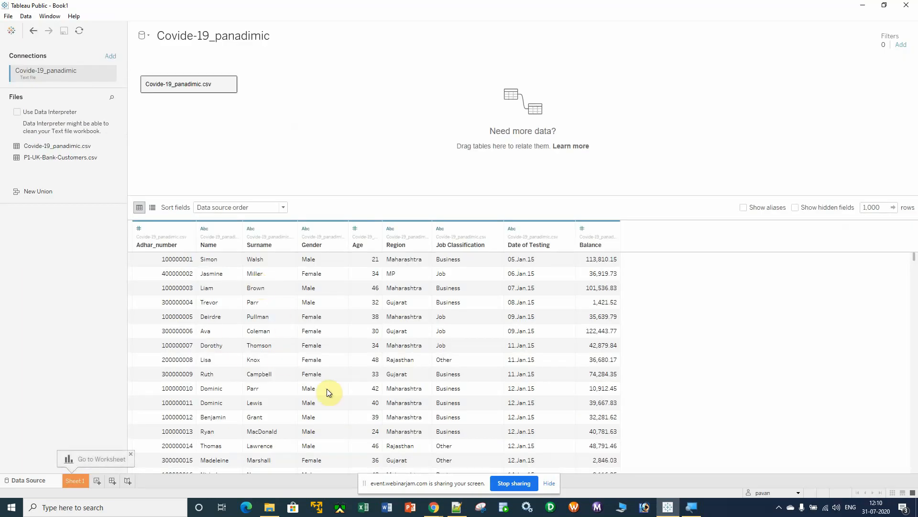
- Look through the data preview and open the Covide-19_panadimic.csv table on the canvas to show its underlying tables
{"action": "scroll", "coordinate": [329, 392], "scroll_direction": "down", "scroll_amount": 3}
{"action": "scroll", "coordinate": [329, 392], "scroll_direction": "up", "scroll_amount": 6}
{"action": "scroll", "coordinate": [329, 392], "scroll_direction": "up", "scroll_amount": 2}
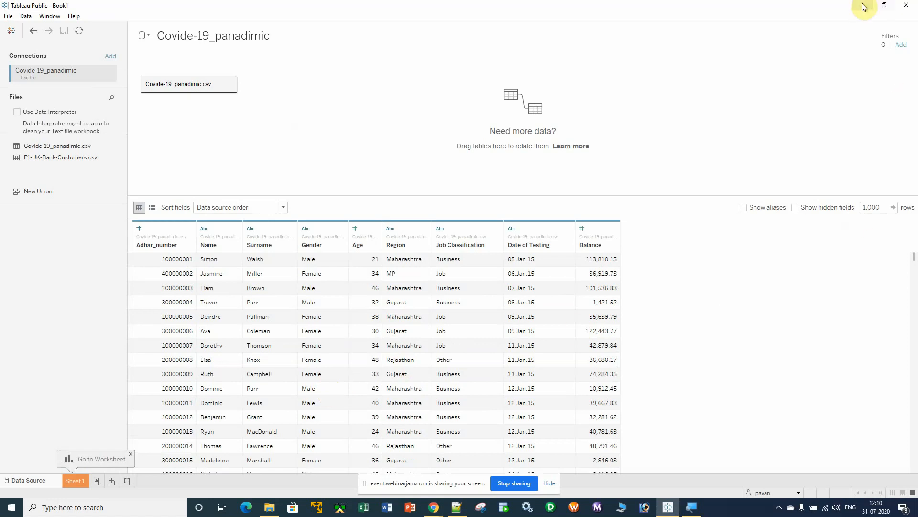
{"action": "double_click", "coordinate": [185, 84]}
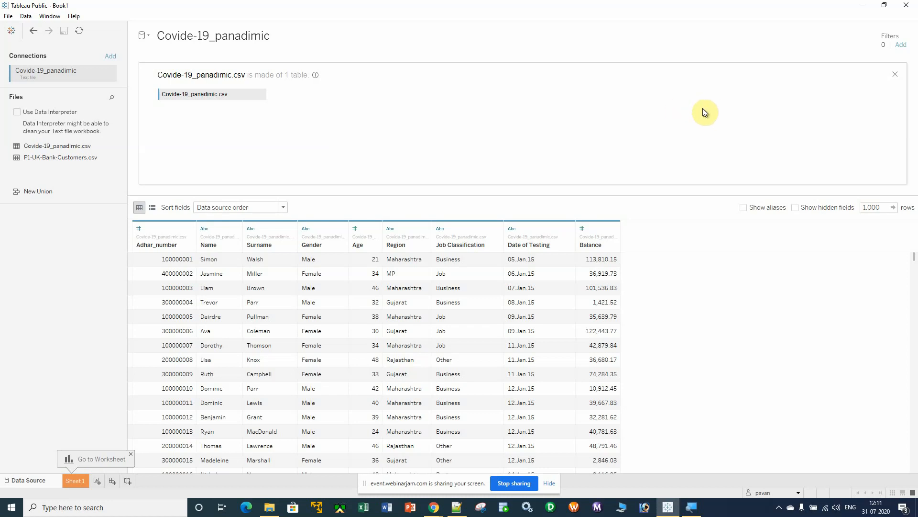
- Move the screen-sharing bar out of the way and open Covide-19_panadimic from the Module 13 folder in Excel
{"action": "left_click", "coordinate": [432, 484]}
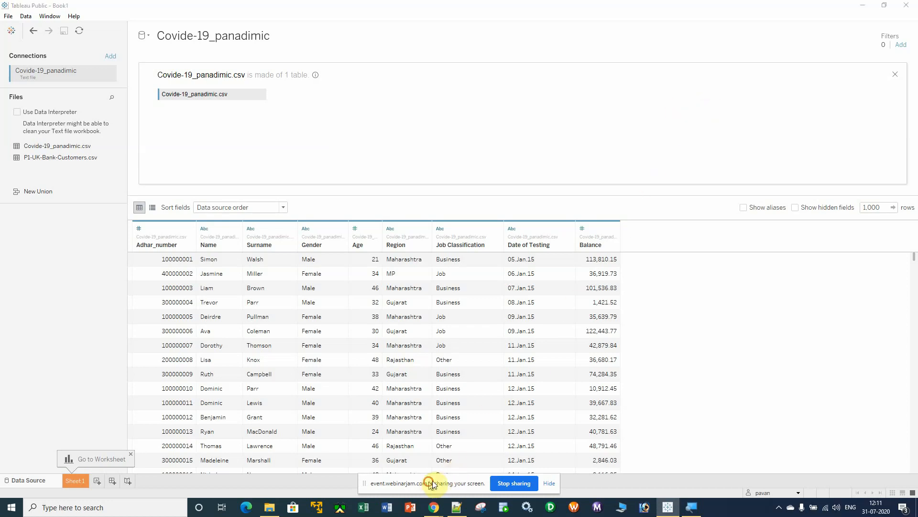
{"action": "left_click_drag", "start_coordinate": [432, 484], "coordinate": [735, 11]}
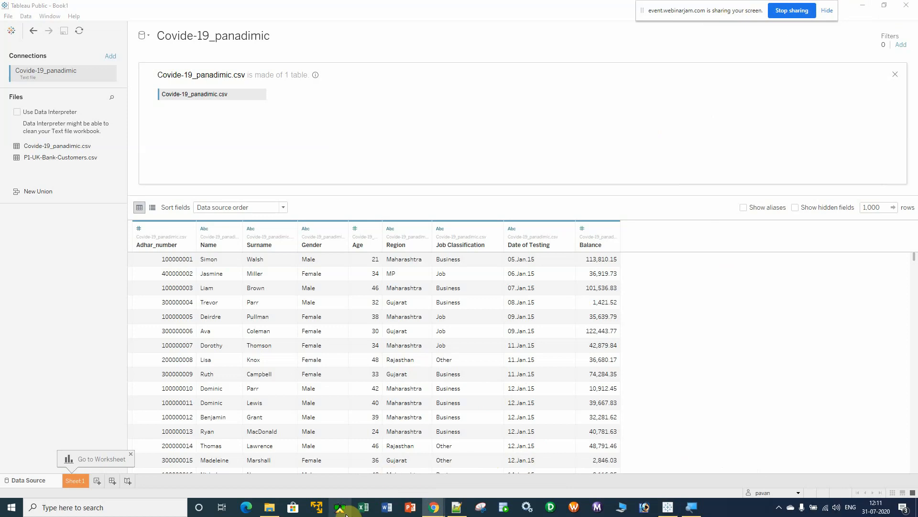
{"action": "left_click", "coordinate": [269, 507]}
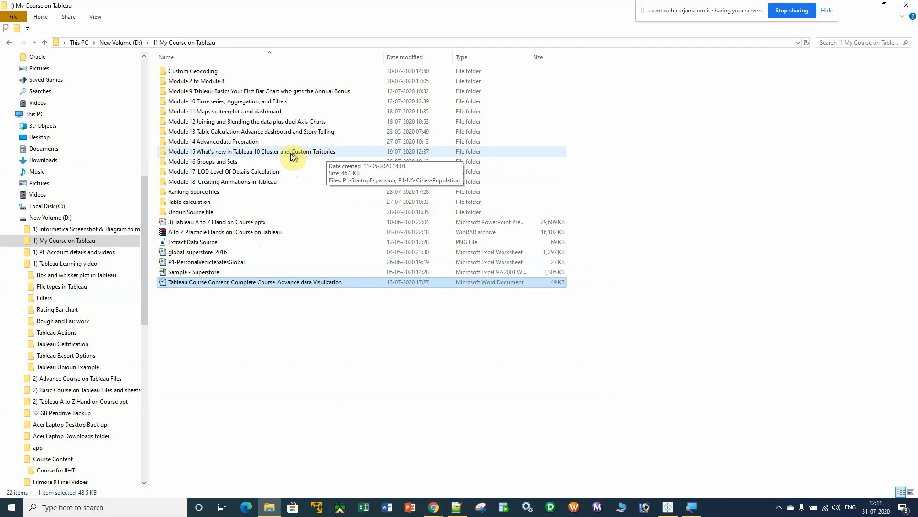
{"action": "double_click", "coordinate": [257, 131]}
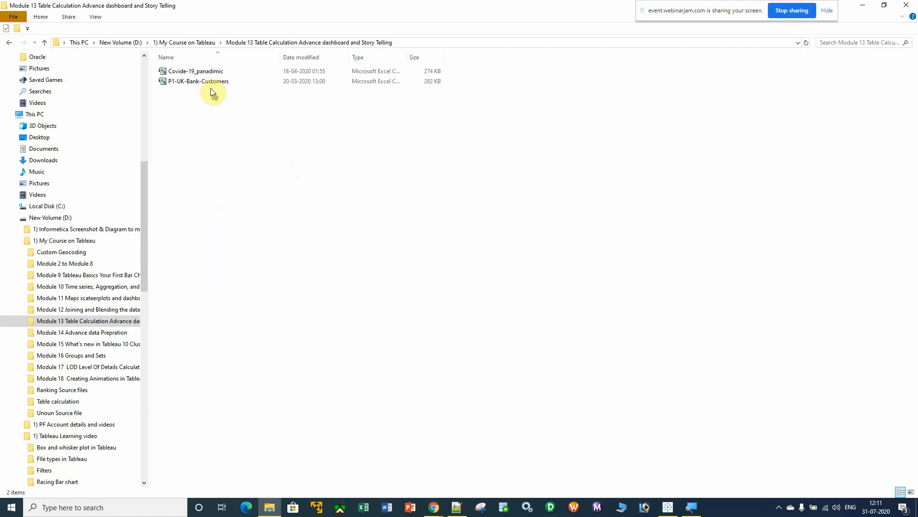
{"action": "double_click", "coordinate": [199, 72]}
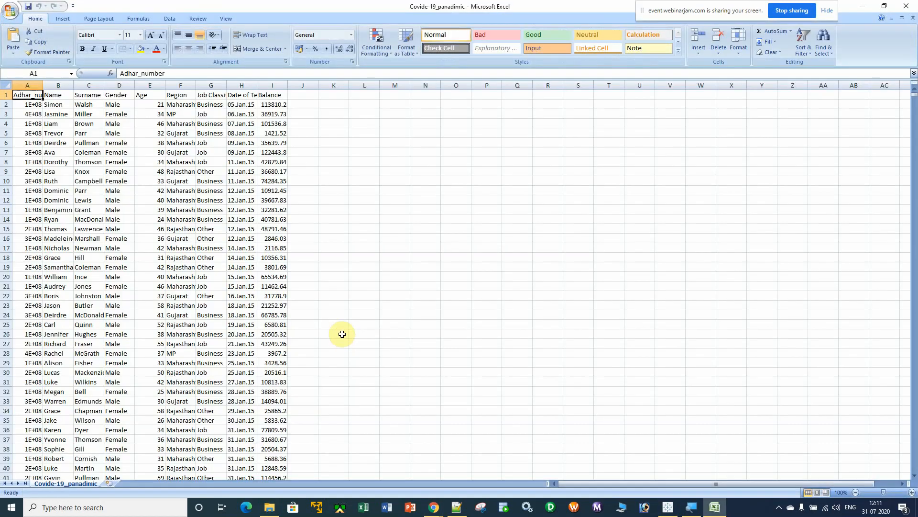
- Enlarge the Covide-19_panadimic worksheet to 180% zoom
{"action": "left_click", "coordinate": [912, 492]}
{"action": "left_click", "coordinate": [912, 492]}
{"action": "left_click", "coordinate": [912, 492]}
{"action": "left_click", "coordinate": [913, 492]}
{"action": "left_click", "coordinate": [913, 492]}
{"action": "left_click", "coordinate": [913, 493]}
{"action": "double_click", "coordinate": [912, 492]}
- Fit the Adhar_number, Job Classification, Date of Testing and Region column widths to their contents
{"action": "double_click", "coordinate": [78, 89]}
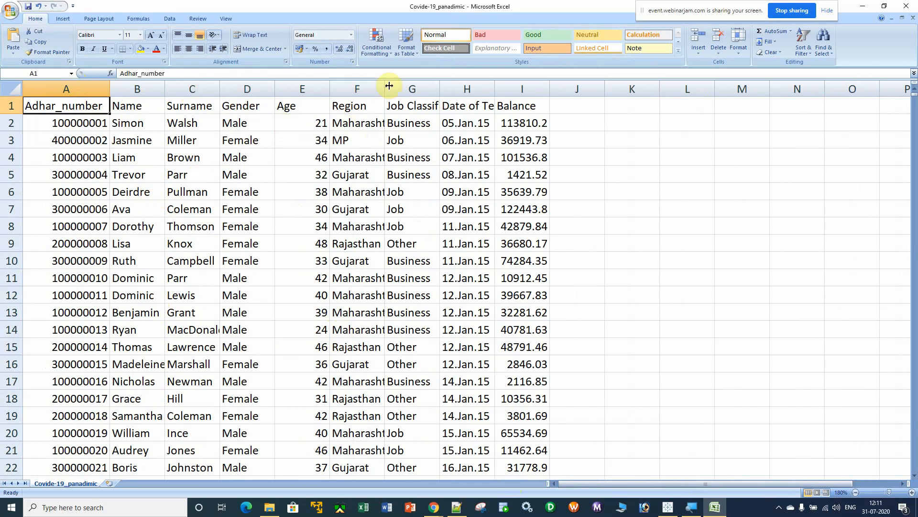
{"action": "double_click", "coordinate": [439, 90]}
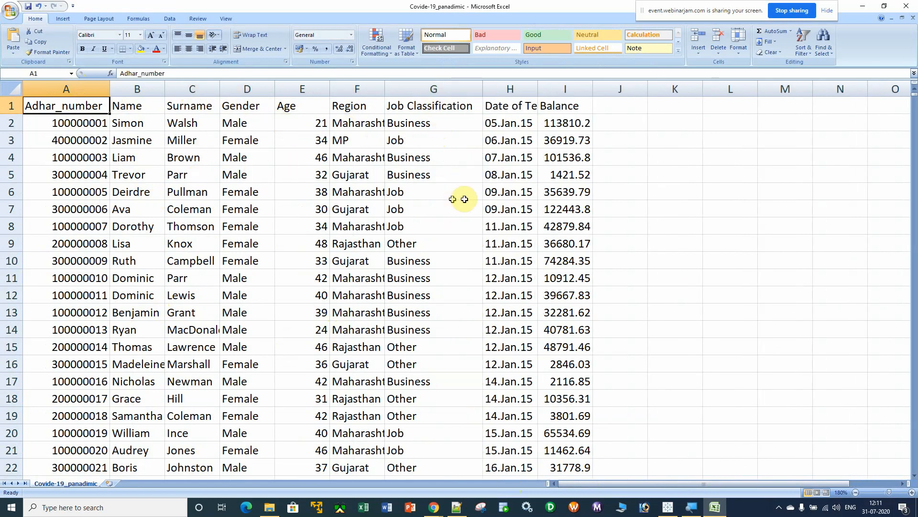
{"action": "double_click", "coordinate": [537, 88]}
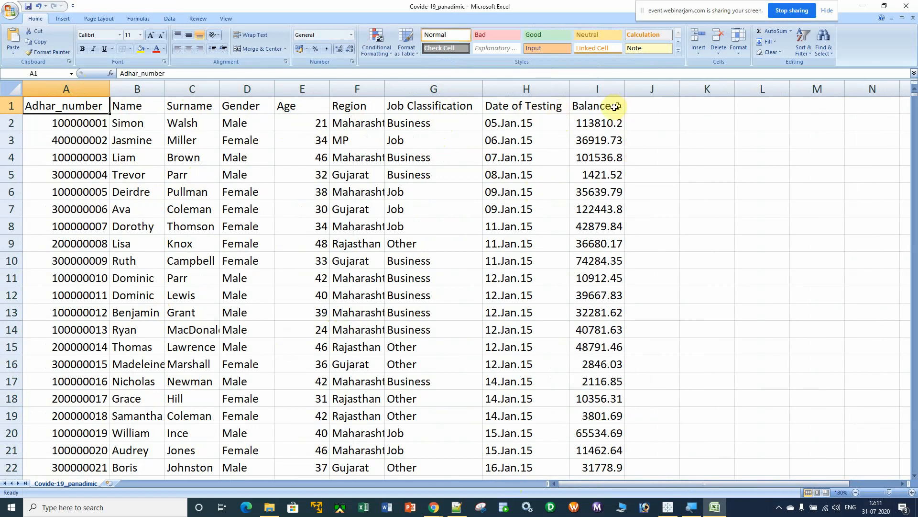
{"action": "left_click", "coordinate": [601, 108]}
{"action": "left_click_drag", "start_coordinate": [605, 138], "coordinate": [598, 193]}
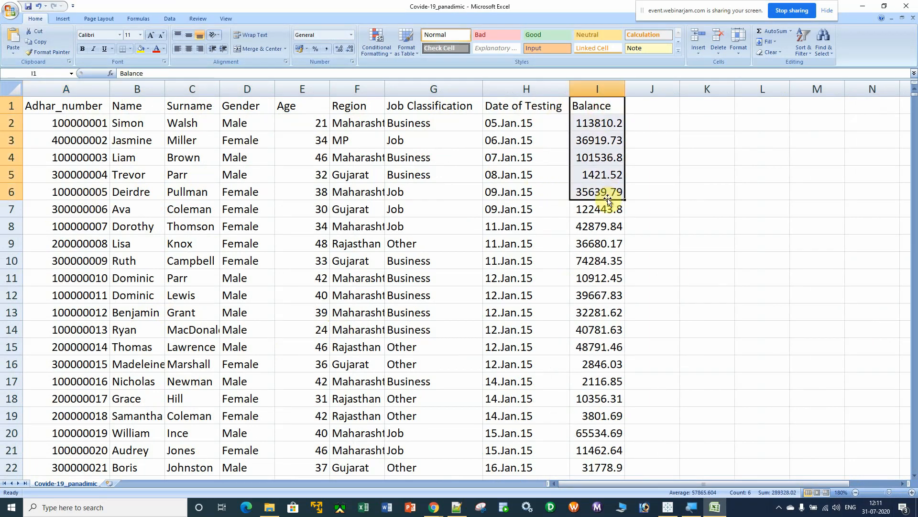
{"action": "double_click", "coordinate": [383, 84]}
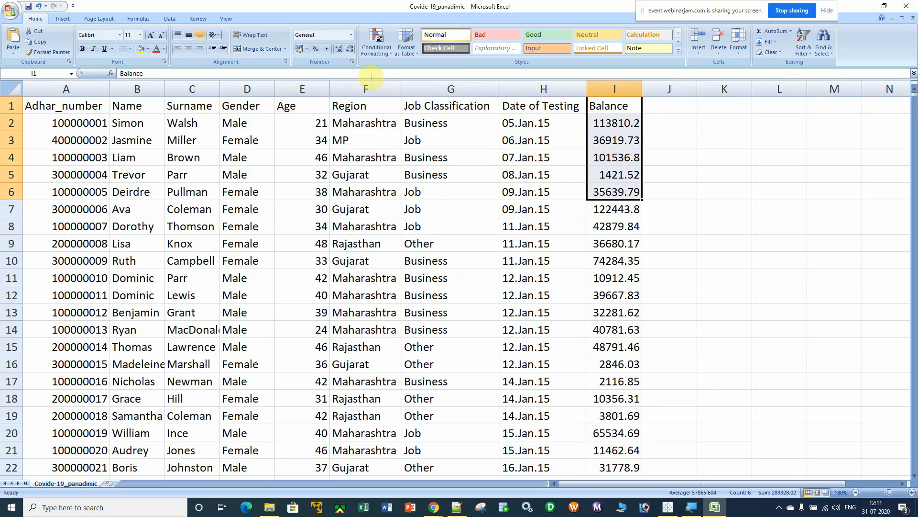
- Examine which categories occur in the Region and Job Classification columns
{"action": "left_click", "coordinate": [361, 109]}
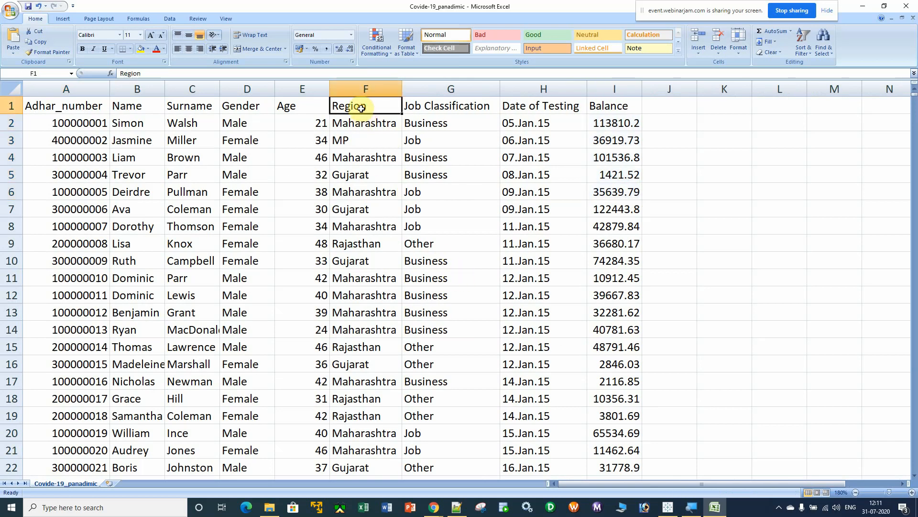
{"action": "left_click", "coordinate": [362, 124]}
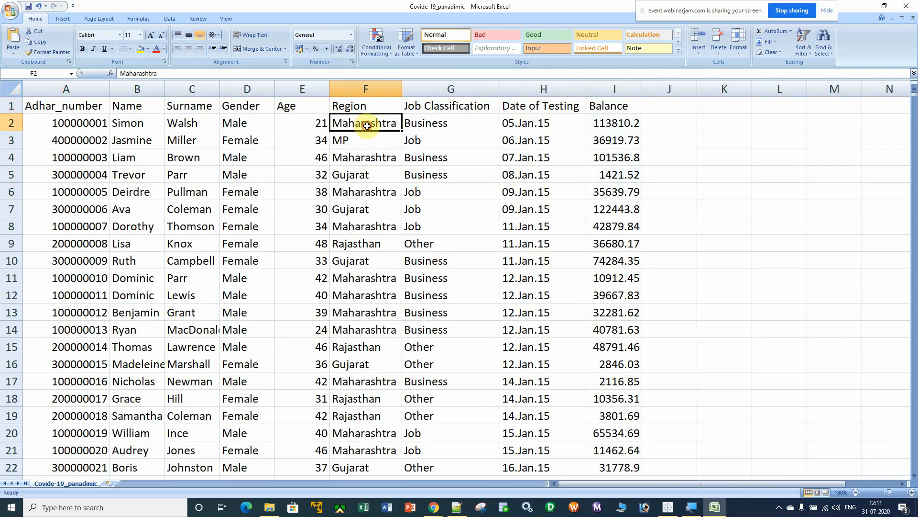
{"action": "left_click", "coordinate": [366, 139]}
{"action": "left_click", "coordinate": [368, 175]}
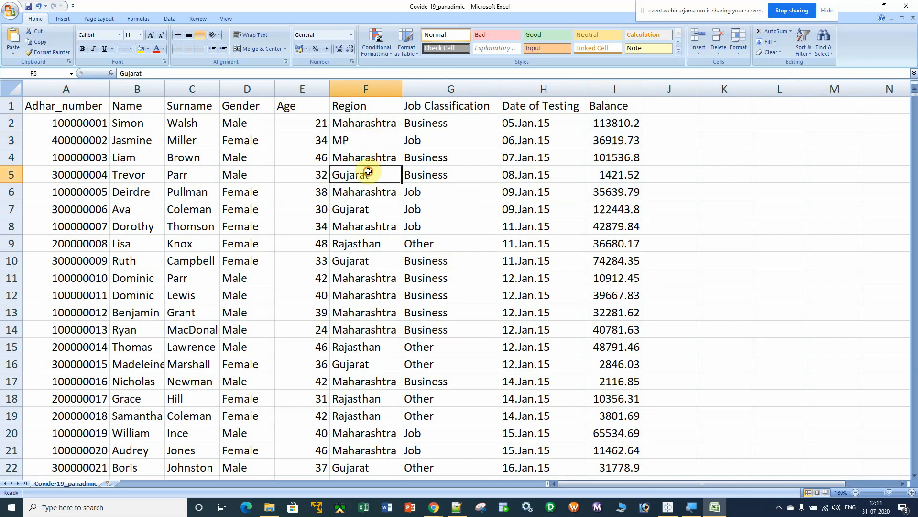
{"action": "left_click", "coordinate": [367, 244]}
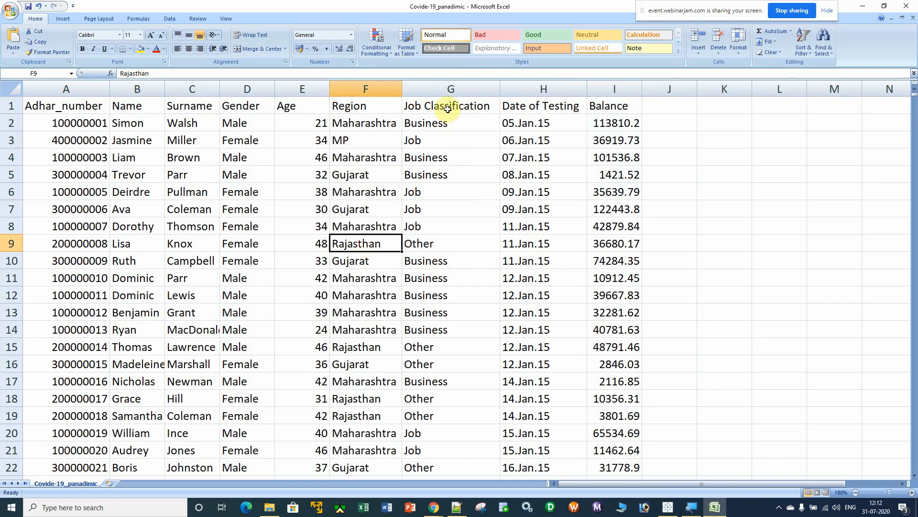
{"action": "left_click_drag", "start_coordinate": [447, 106], "coordinate": [451, 345]}
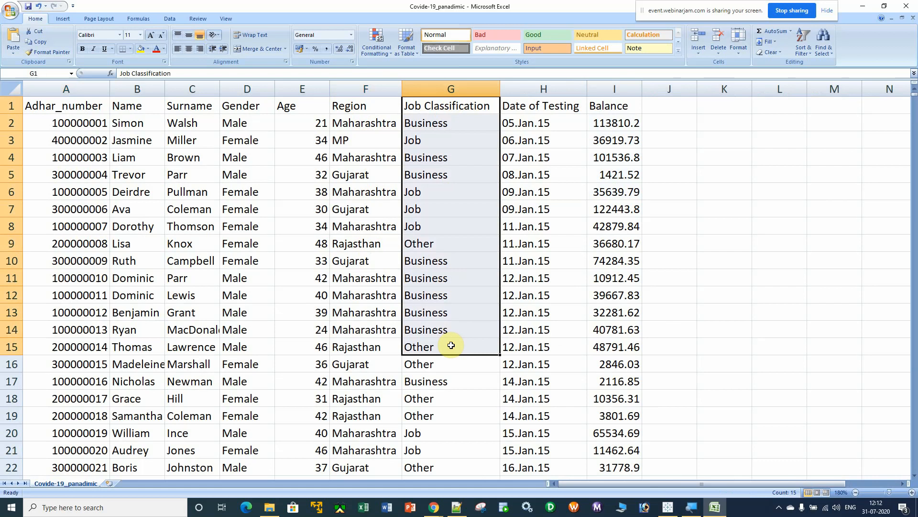
{"action": "left_click", "coordinate": [437, 124]}
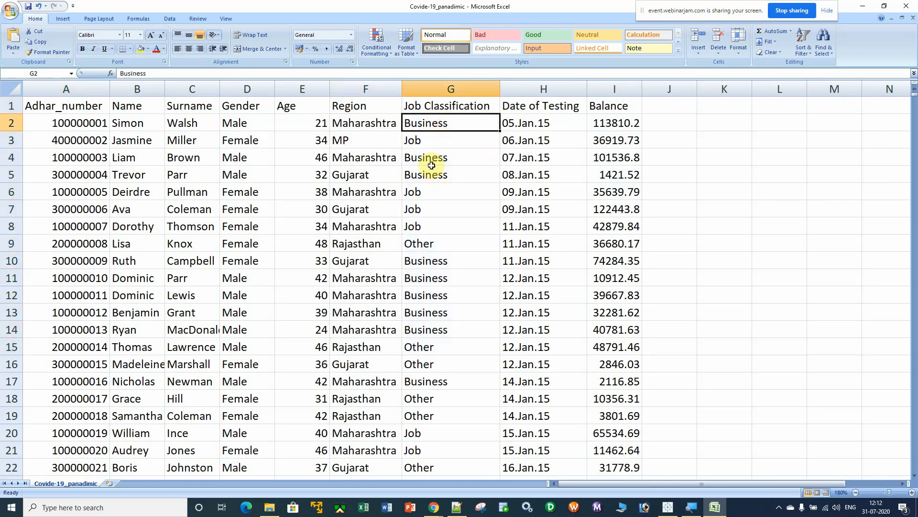
{"action": "left_click", "coordinate": [430, 138]}
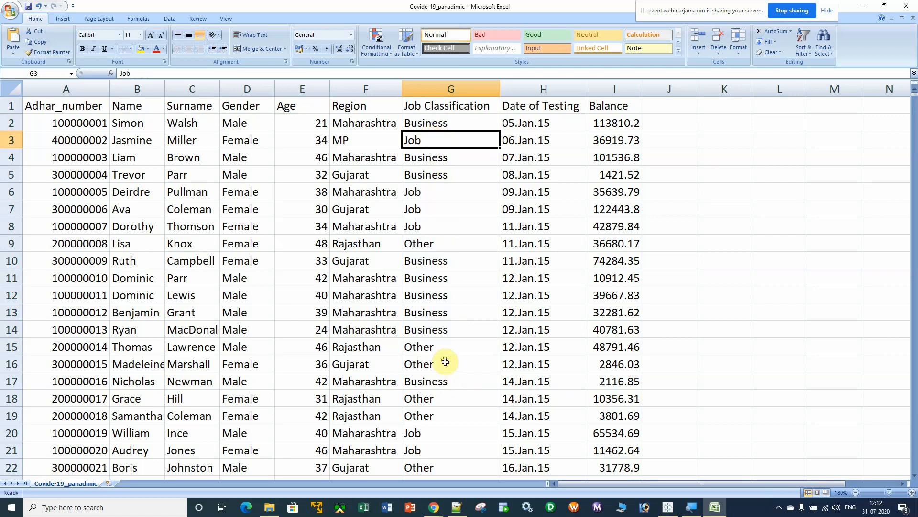
{"action": "left_click", "coordinate": [439, 344]}
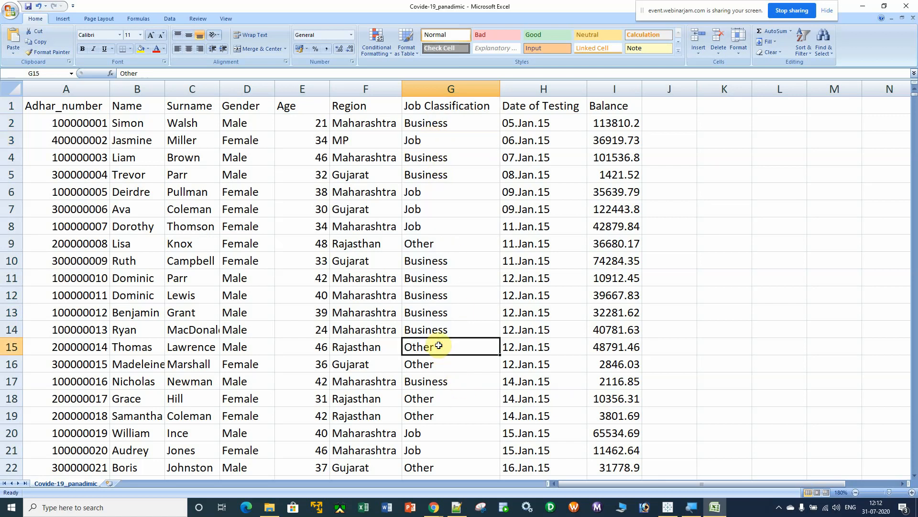
- Examine the values in the Date of Testing and Balance columns
{"action": "left_click_drag", "start_coordinate": [537, 123], "coordinate": [541, 292]}
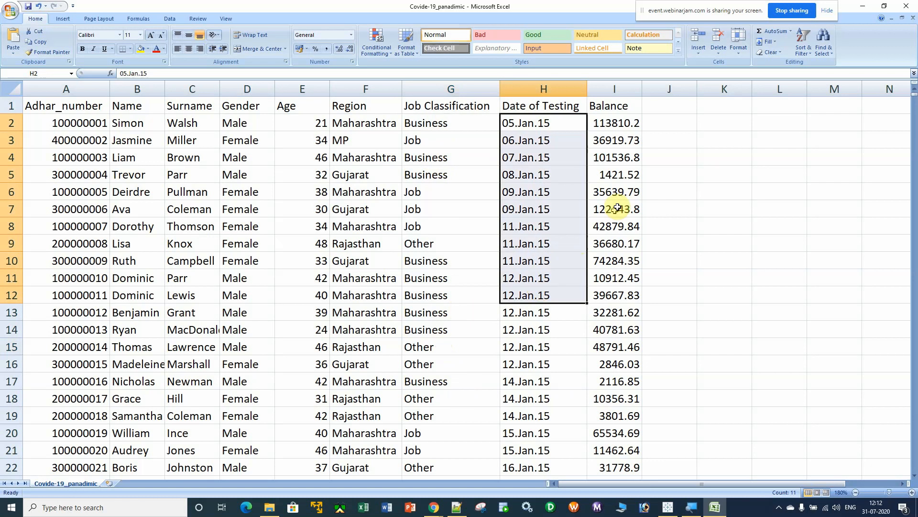
{"action": "left_click_drag", "start_coordinate": [613, 104], "coordinate": [629, 255]}
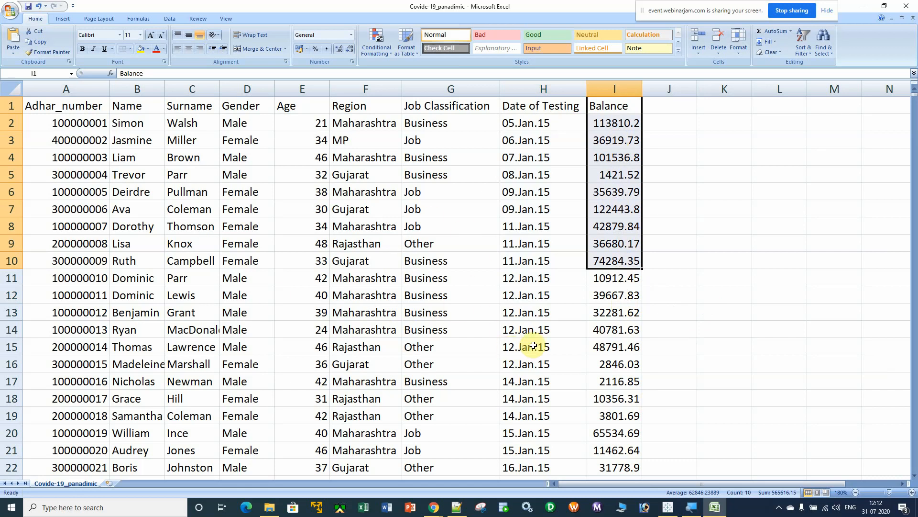
{"action": "key", "text": "alt+Tab"}
{"action": "key", "text": "Tab"}
{"action": "key", "text": "Tab"}
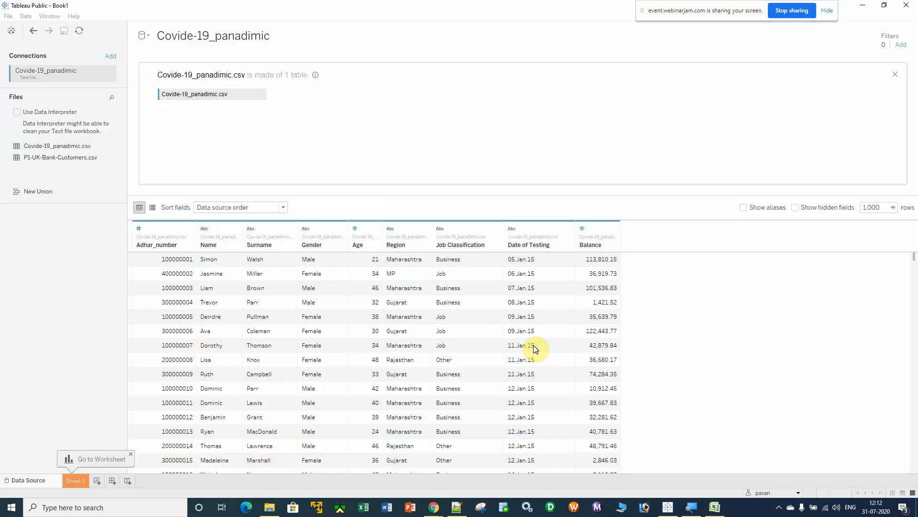
{"action": "key", "text": "alt+Tab"}
{"action": "key", "text": "Tab"}
{"action": "key", "text": "Tab"}
{"action": "key", "text": "Tab"}
{"action": "key", "text": "Tab"}
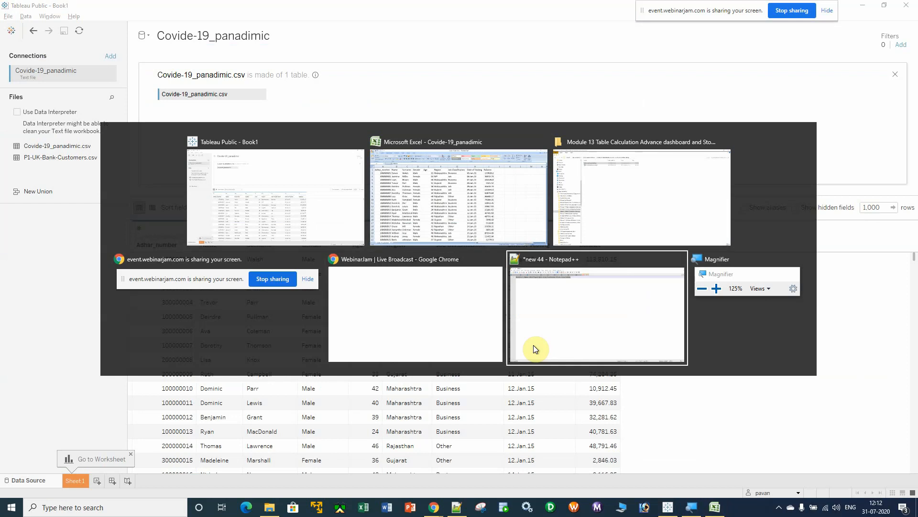
{"action": "key", "text": "alt+Tab"}
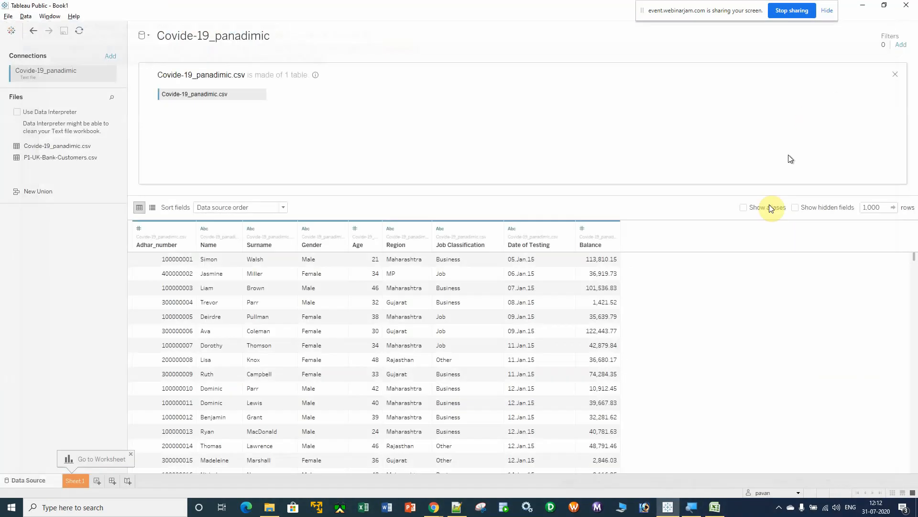
- Close the Covide-19_panadimic file in Excel without saving the changes and close the Module 13 folder window
{"action": "left_click", "coordinate": [715, 507]}
{"action": "left_click", "coordinate": [906, 5]}
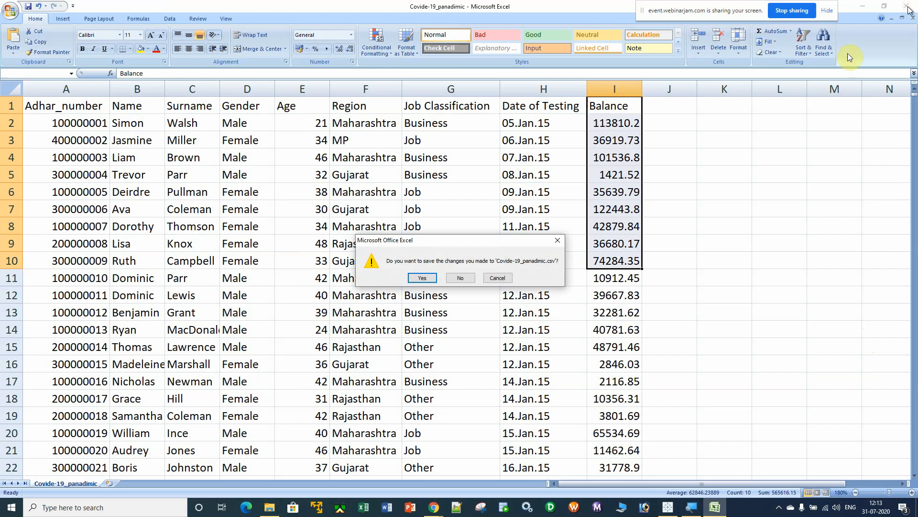
{"action": "left_click", "coordinate": [458, 278]}
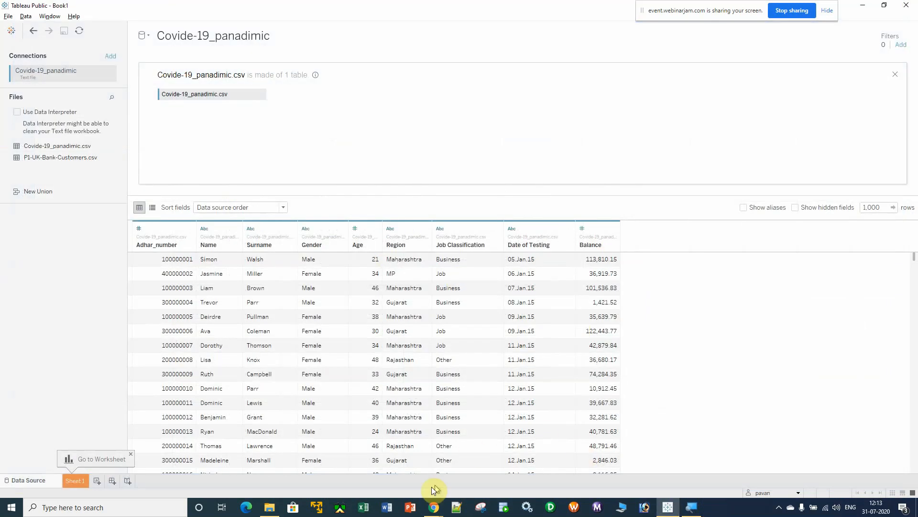
{"action": "left_click", "coordinate": [264, 510]}
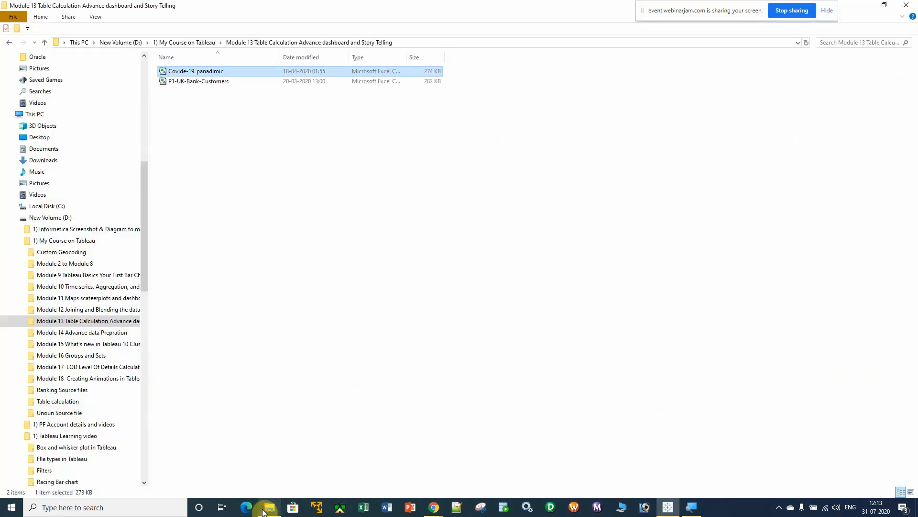
{"action": "left_click", "coordinate": [906, 5]}
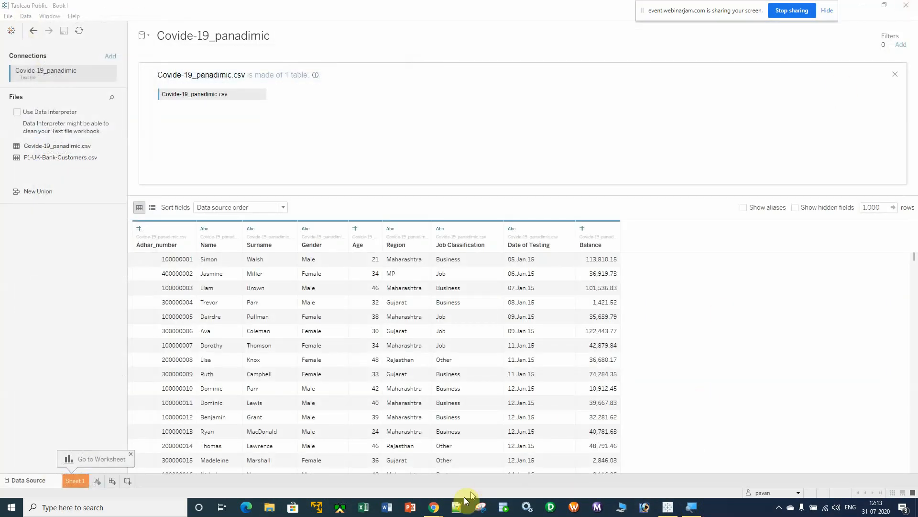
- Switch to the WebinarJam broadcast in Chrome to read the attendee chat, and return to Tableau
{"action": "mouse_move", "coordinate": [433, 507]}
{"action": "left_click", "coordinate": [407, 483]}
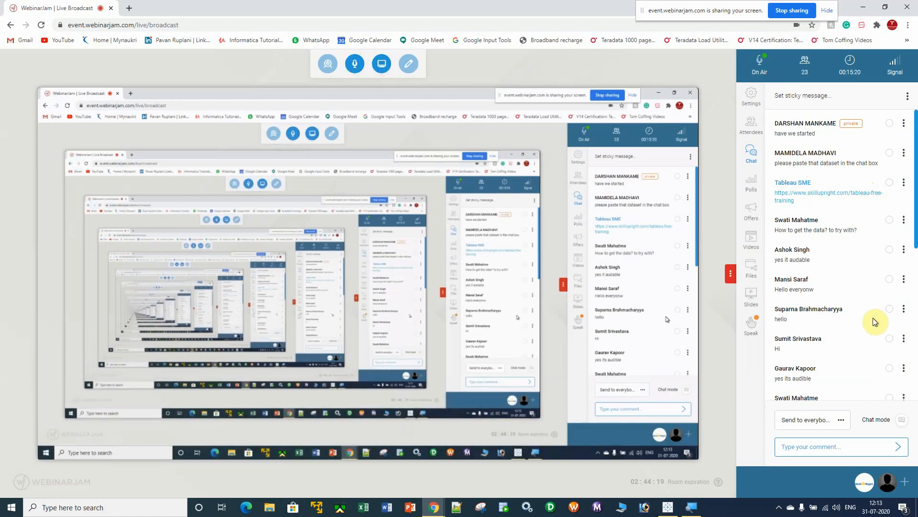
{"action": "key", "text": "alt+Tab"}
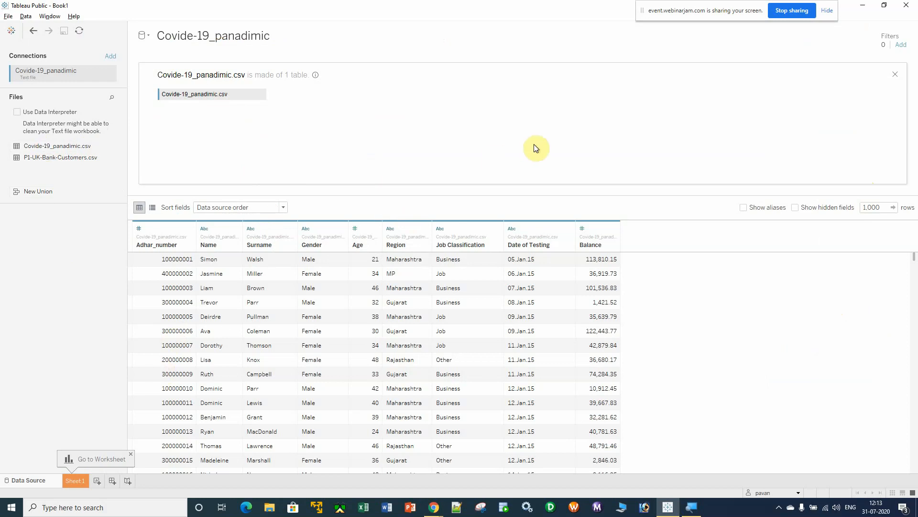
- Go to the Sheet 1 worksheet and rename it as Map
{"action": "left_click", "coordinate": [74, 480]}
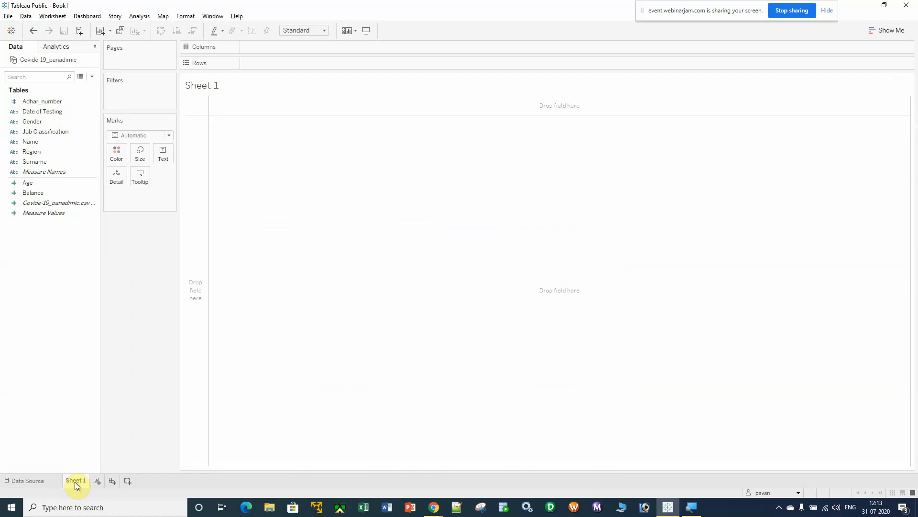
{"action": "right_click", "coordinate": [74, 482]}
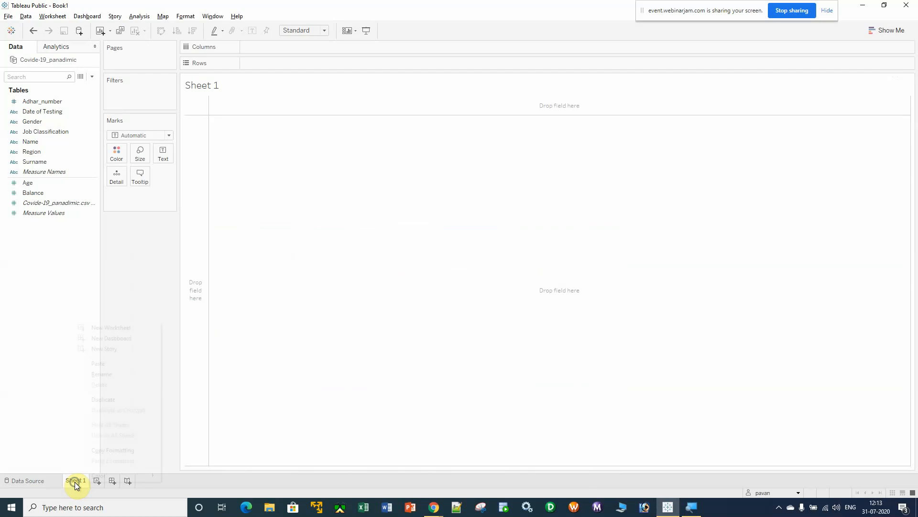
{"action": "left_click", "coordinate": [113, 373]}
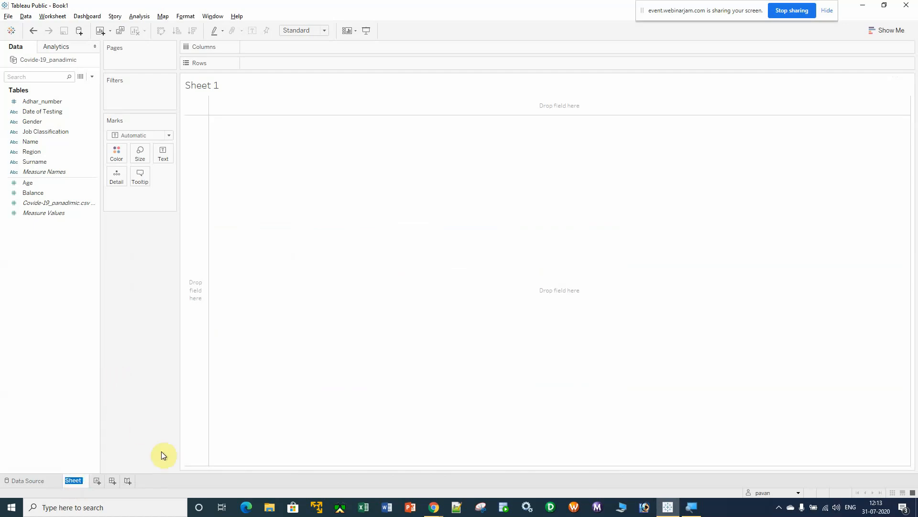
{"action": "key", "text": "BackSpace"}
{"action": "type", "text": "Map"}
{"action": "key", "text": "Return"}
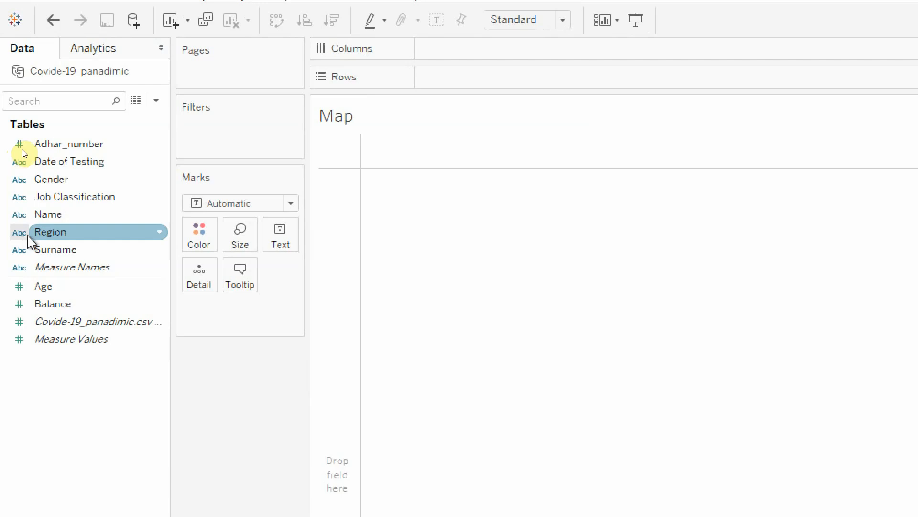
{"action": "left_click", "coordinate": [34, 220]}
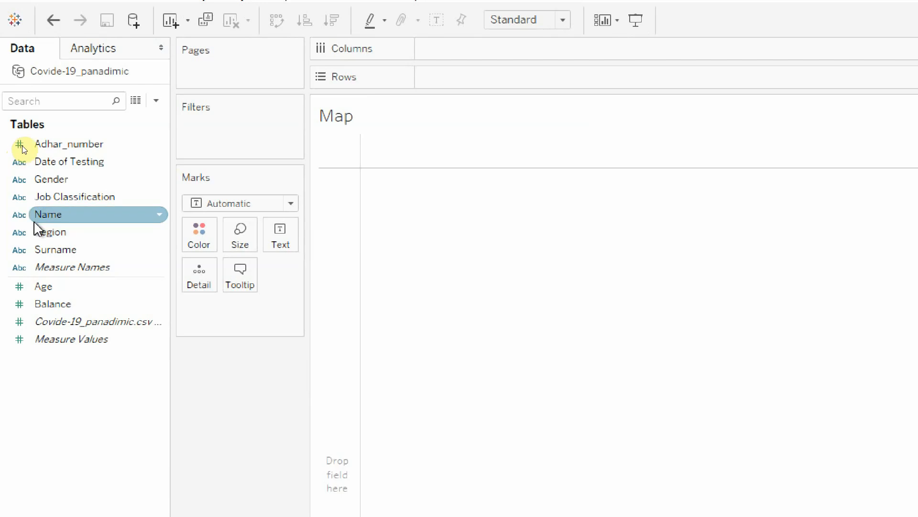
{"action": "left_click", "coordinate": [161, 215]}
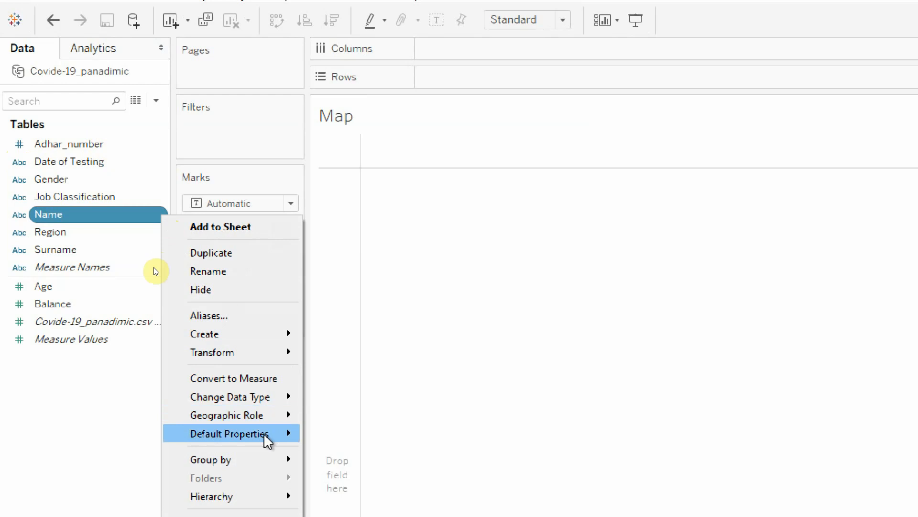
{"action": "mouse_move", "coordinate": [258, 423]}
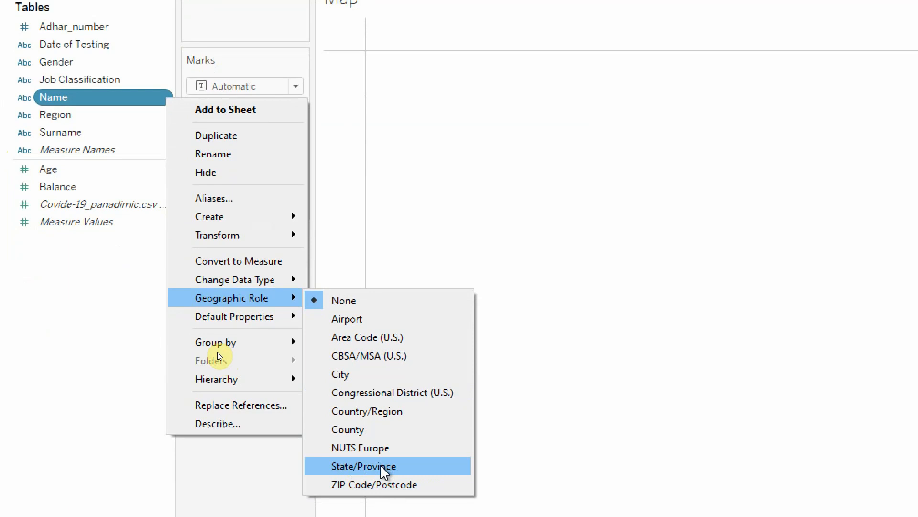
{"action": "left_click", "coordinate": [11, 360]}
- Assign the State/Province geographic role to the Region field
{"action": "left_click", "coordinate": [70, 151]}
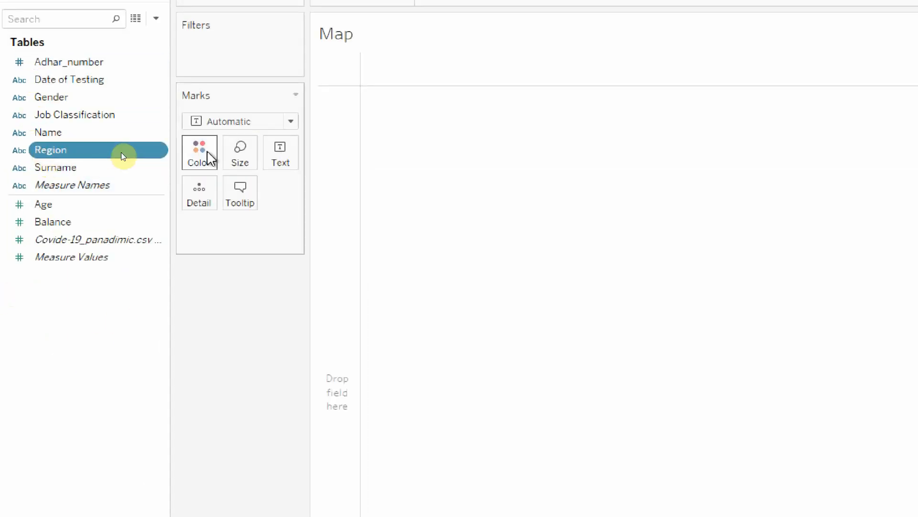
{"action": "left_click", "coordinate": [161, 151]}
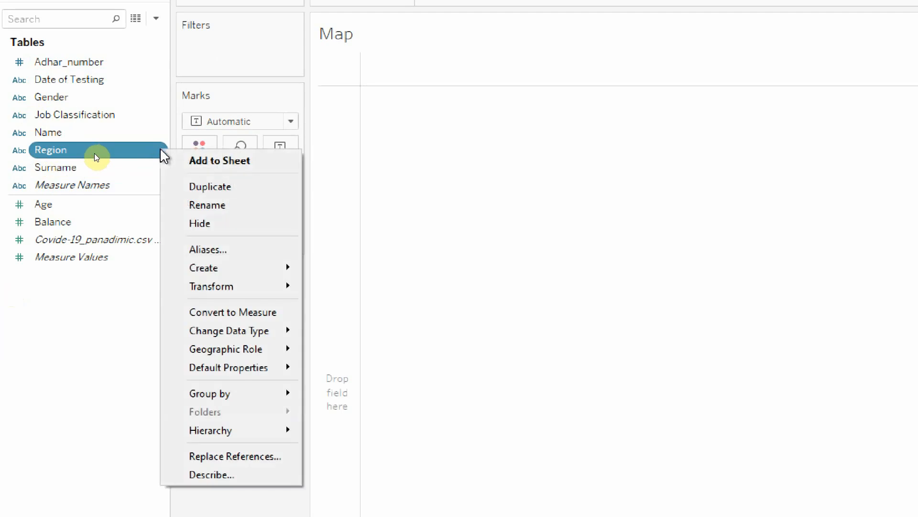
{"action": "mouse_move", "coordinate": [250, 352]}
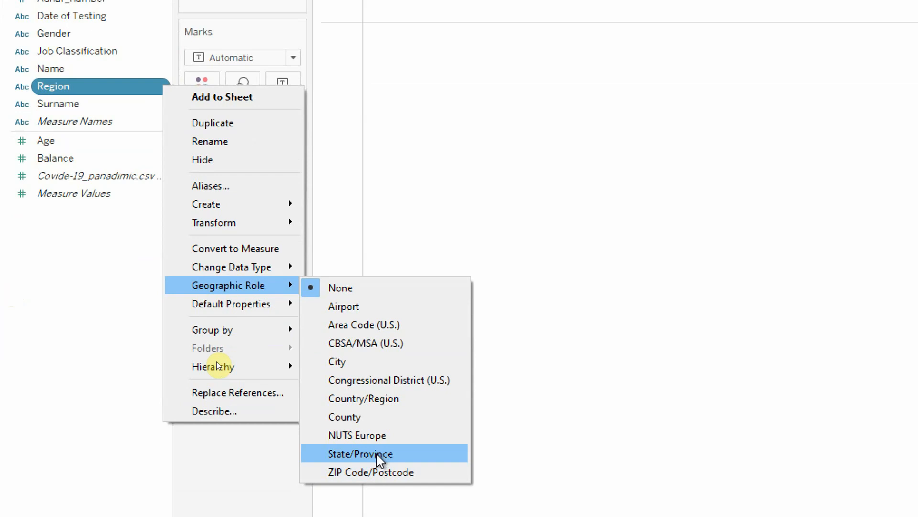
{"action": "left_click", "coordinate": [377, 454]}
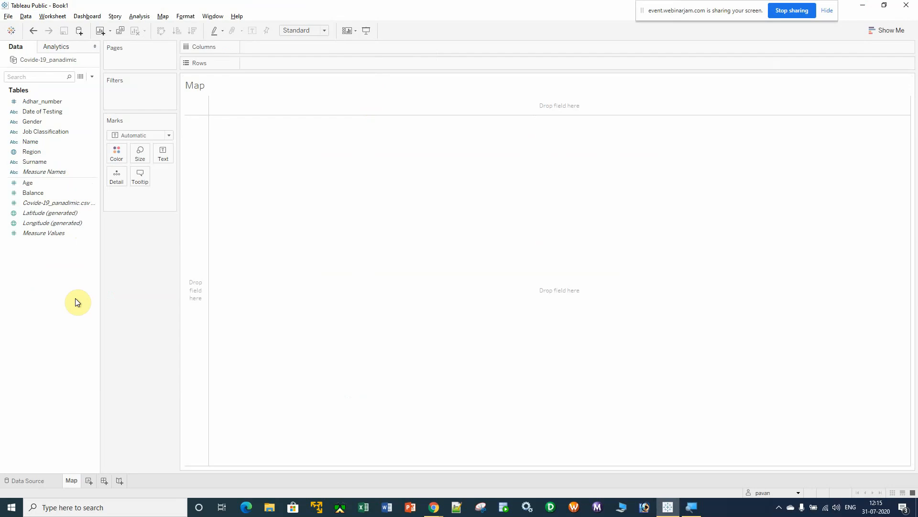
- Plot Region on the Map sheet and match the unknown location MP to Madhya Pradesh, with India as the country
{"action": "left_click_drag", "start_coordinate": [32, 152], "coordinate": [457, 248]}
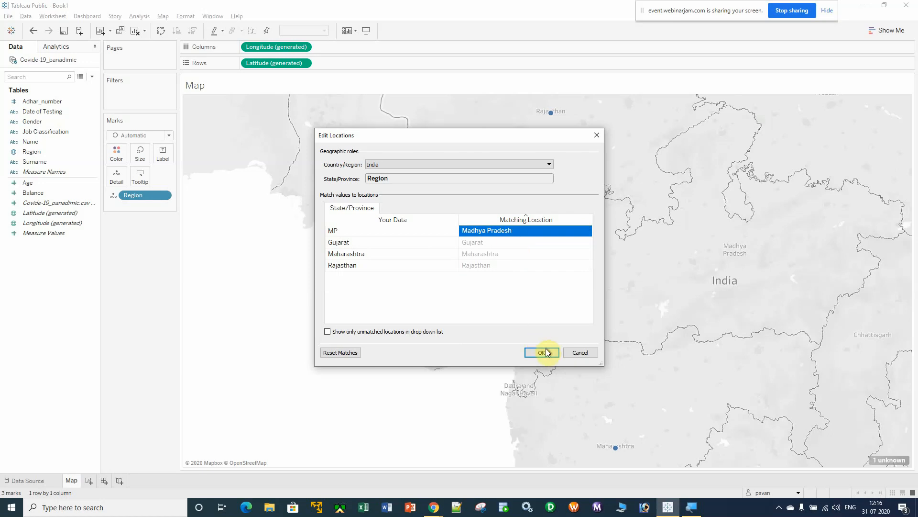
{"action": "left_click", "coordinate": [542, 352]}
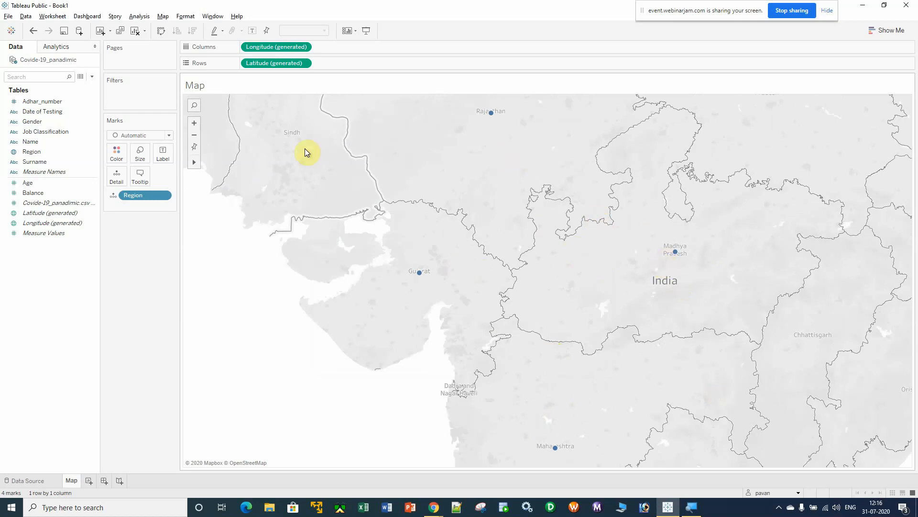
- Change the mark type from Automatic to Map so the regions are drawn as filled areas
{"action": "left_click", "coordinate": [169, 136]}
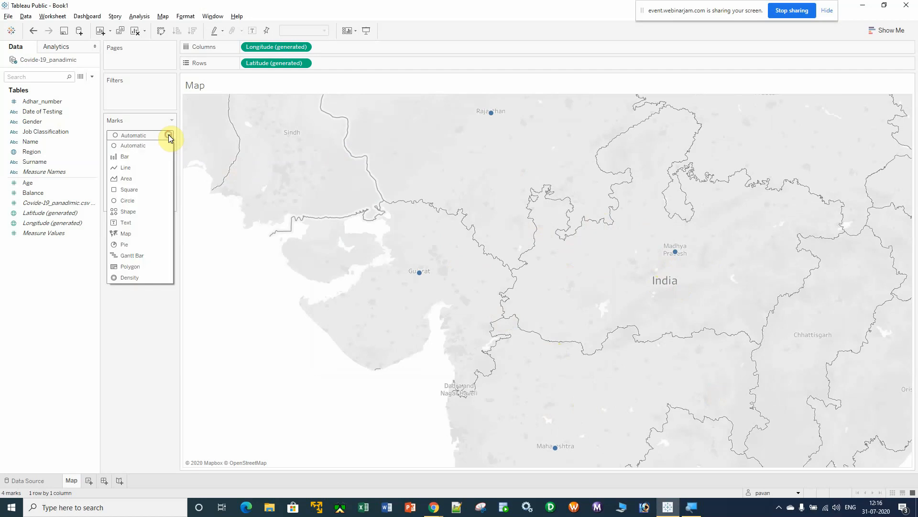
{"action": "left_click", "coordinate": [168, 135]}
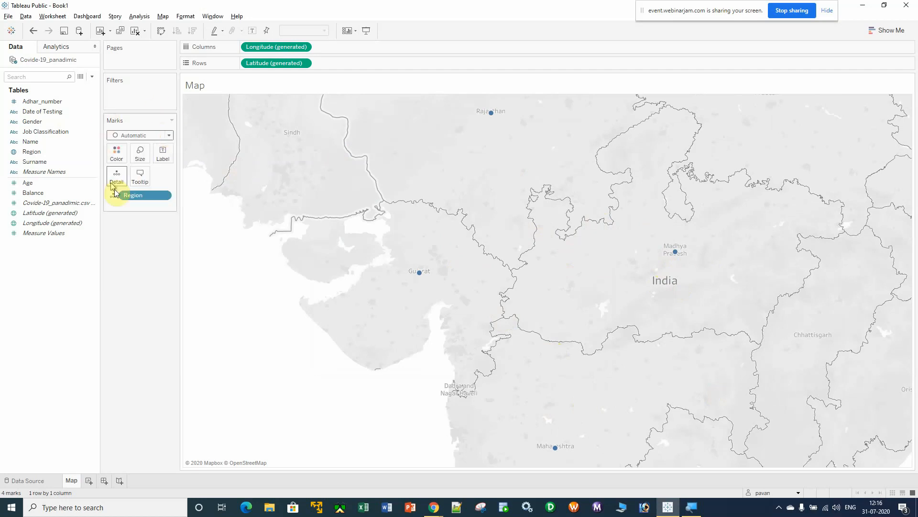
{"action": "left_click", "coordinate": [170, 135]}
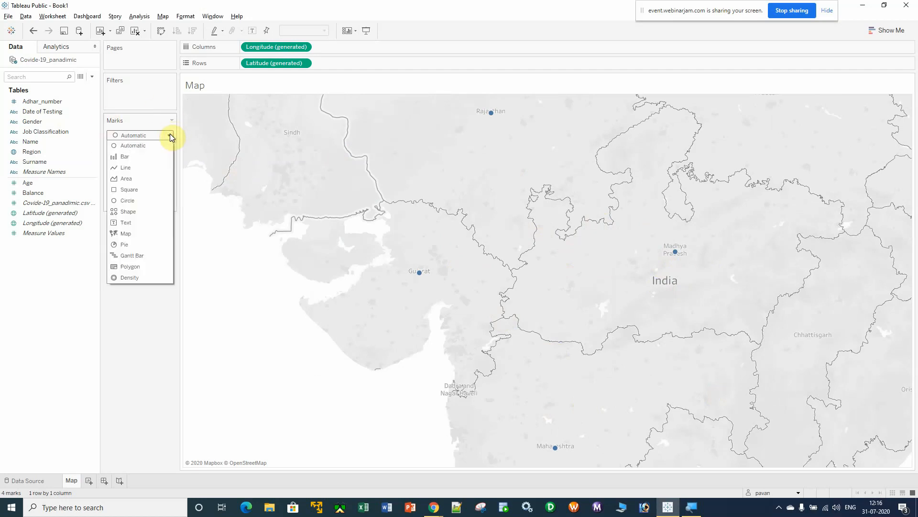
{"action": "left_click", "coordinate": [145, 233]}
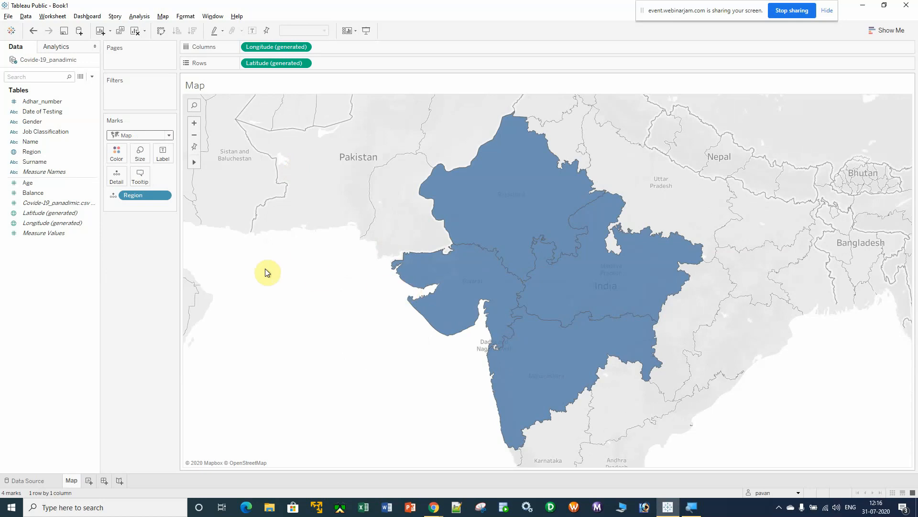
- Color the map by Region and move the Region color legend below the Marks card
{"action": "left_click", "coordinate": [28, 153]}
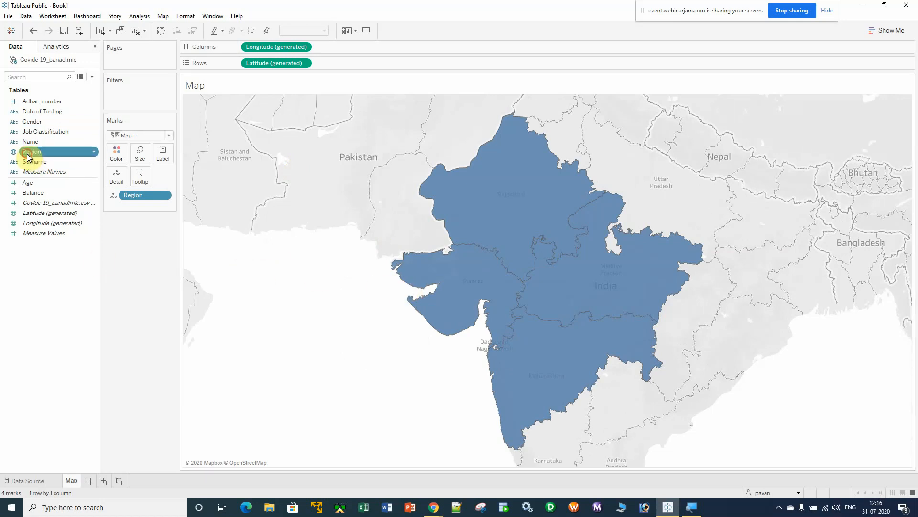
{"action": "left_click_drag", "start_coordinate": [27, 156], "coordinate": [117, 154]}
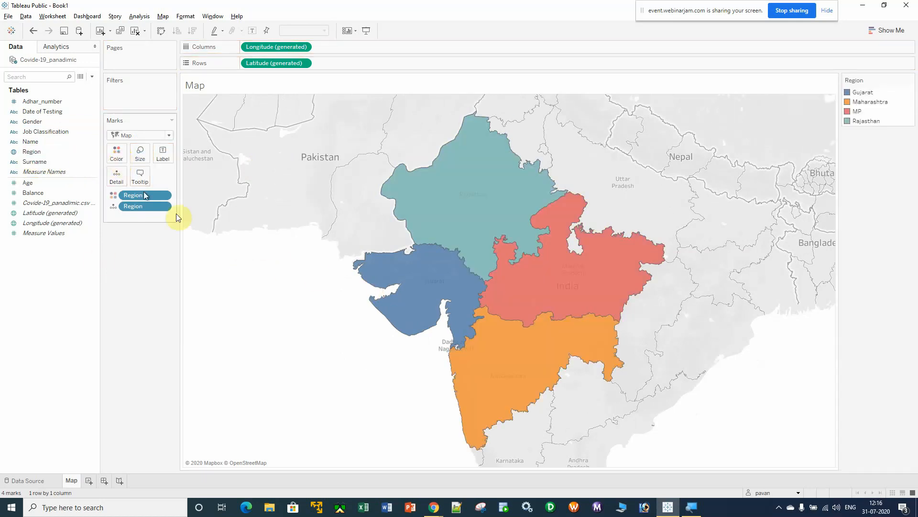
{"action": "left_click_drag", "start_coordinate": [877, 78], "coordinate": [137, 255]}
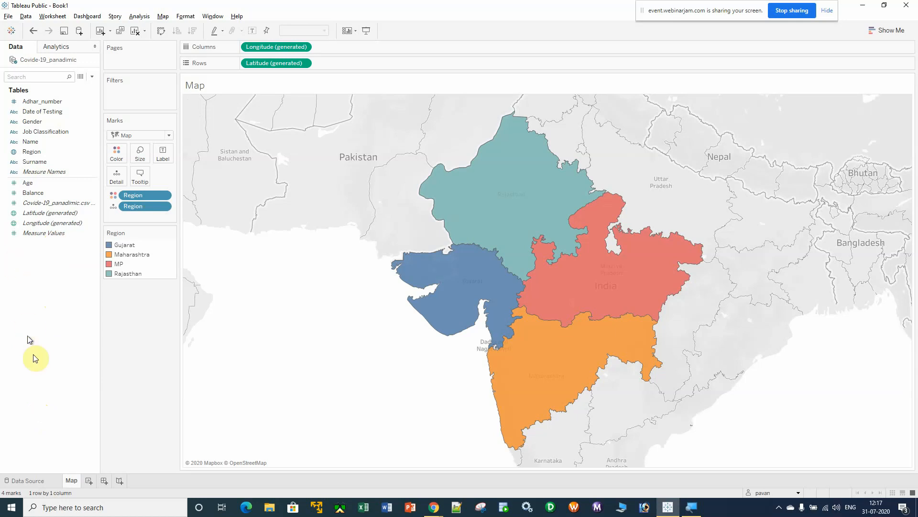
- Create a new calculated field in the data source and name it "No of records"
{"action": "right_click", "coordinate": [47, 303]}
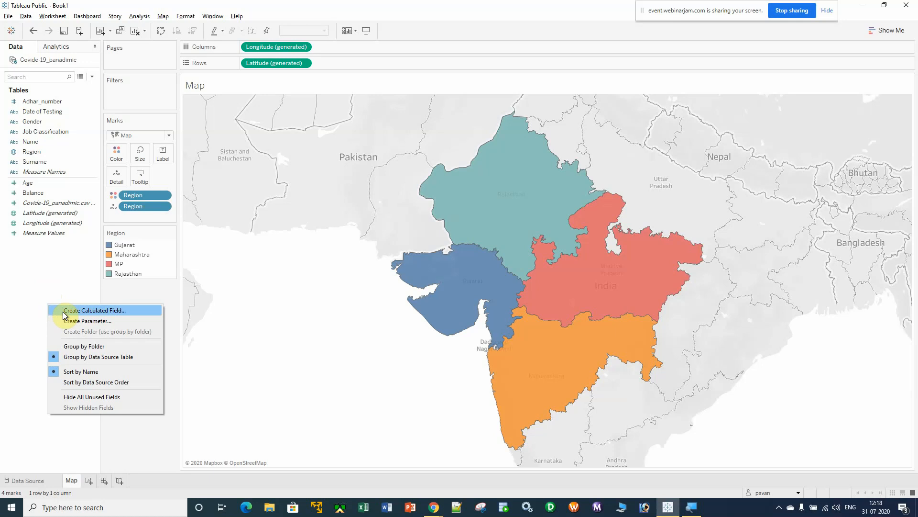
{"action": "left_click", "coordinate": [34, 277]}
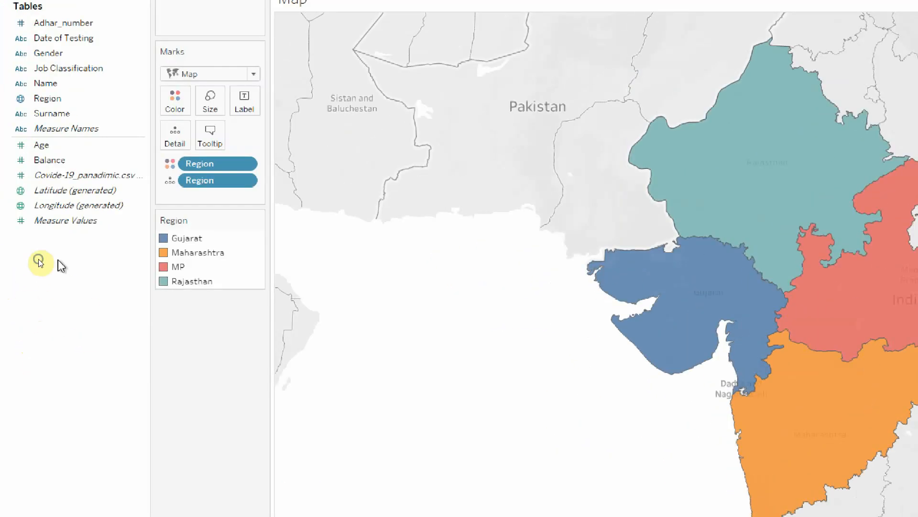
{"action": "right_click", "coordinate": [58, 261]}
{"action": "left_click", "coordinate": [80, 270]}
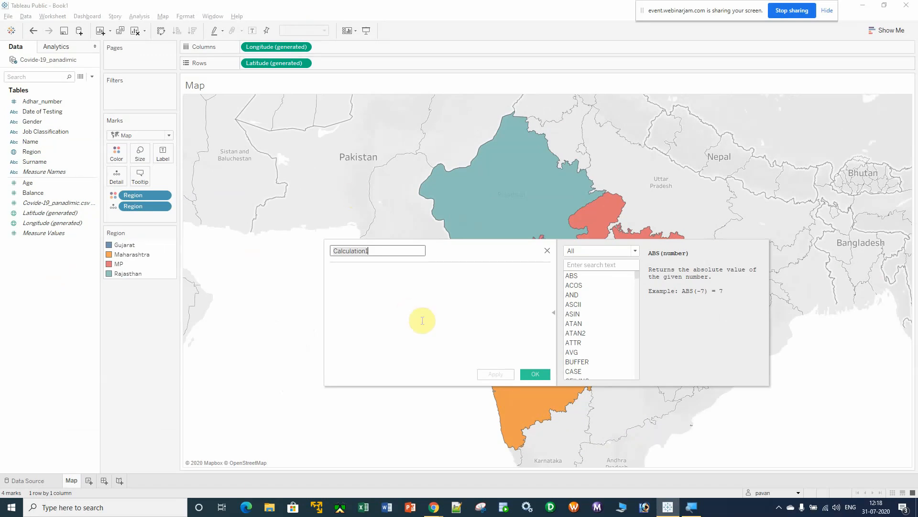
{"action": "key", "text": "BackSpace"}
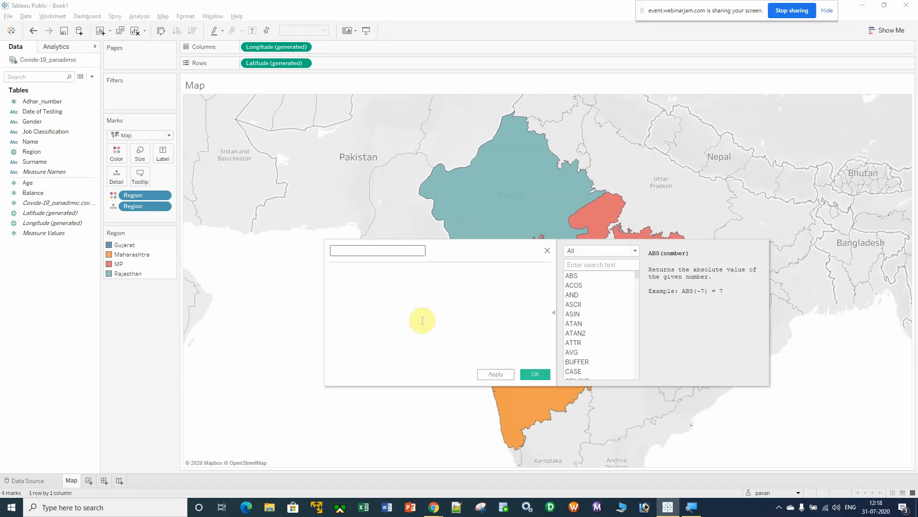
{"action": "type", "text": "No of records"}
{"action": "left_click", "coordinate": [423, 320]}
- Browse the calculation editor's full function list and its function categories, such as Number, String, Logical and Aggregate
{"action": "left_click", "coordinate": [554, 315]}
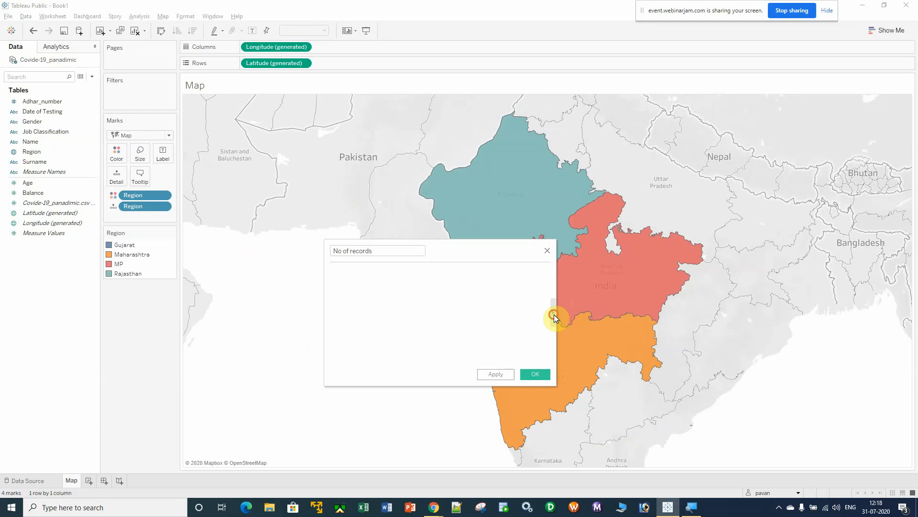
{"action": "left_click", "coordinate": [554, 315]}
{"action": "scroll", "coordinate": [589, 319], "scroll_direction": "down", "scroll_amount": 3}
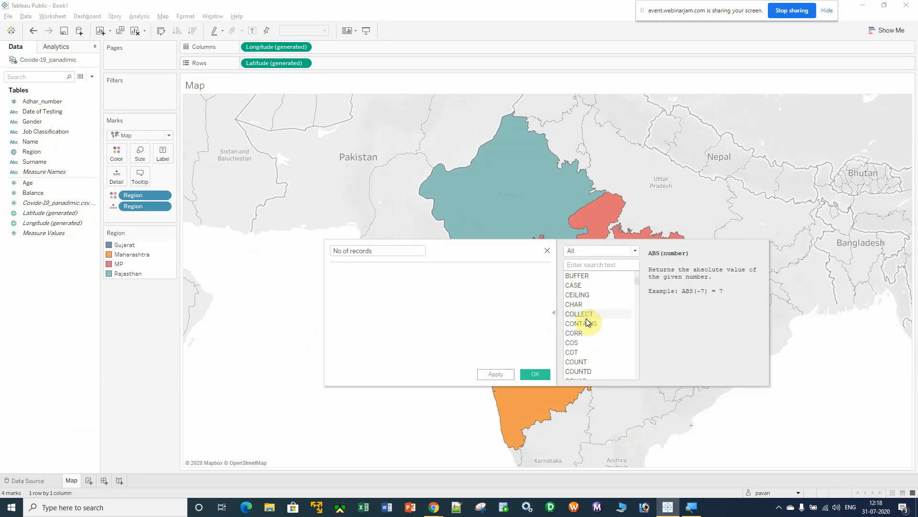
{"action": "scroll", "coordinate": [588, 320], "scroll_direction": "down", "scroll_amount": 15}
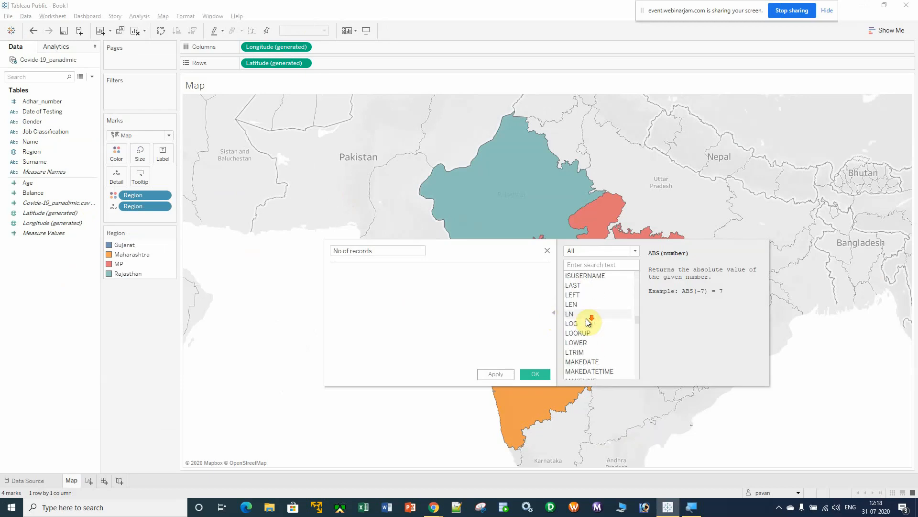
{"action": "scroll", "coordinate": [589, 321], "scroll_direction": "down", "scroll_amount": 15}
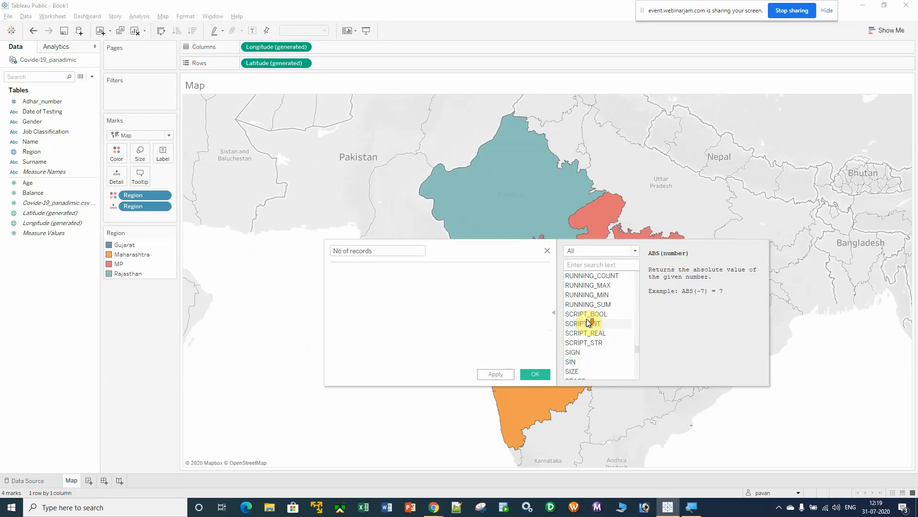
{"action": "scroll", "coordinate": [588, 321], "scroll_direction": "down", "scroll_amount": 7}
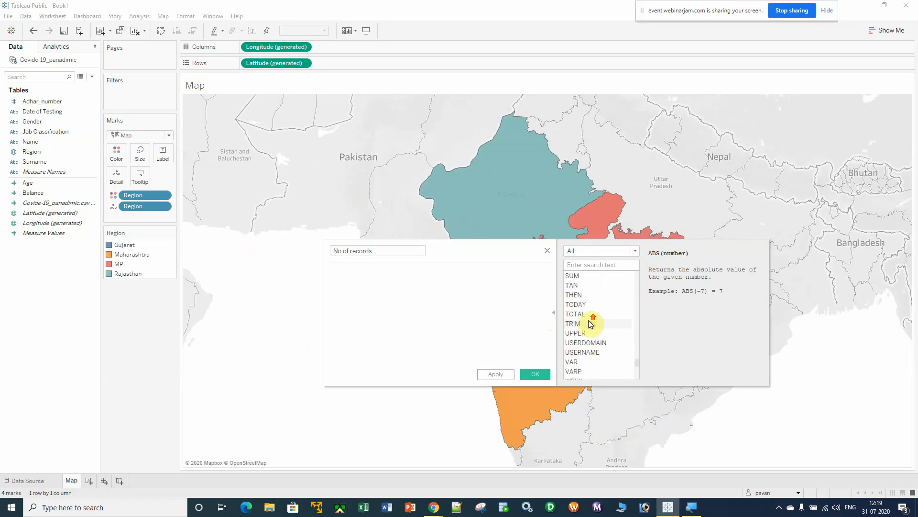
{"action": "scroll", "coordinate": [591, 323], "scroll_direction": "up", "scroll_amount": 20}
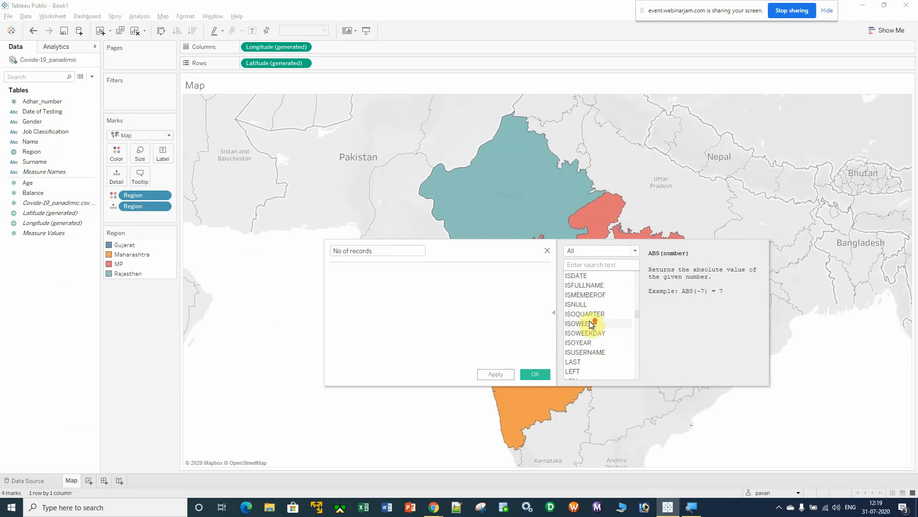
{"action": "scroll", "coordinate": [592, 324], "scroll_direction": "up", "scroll_amount": 15}
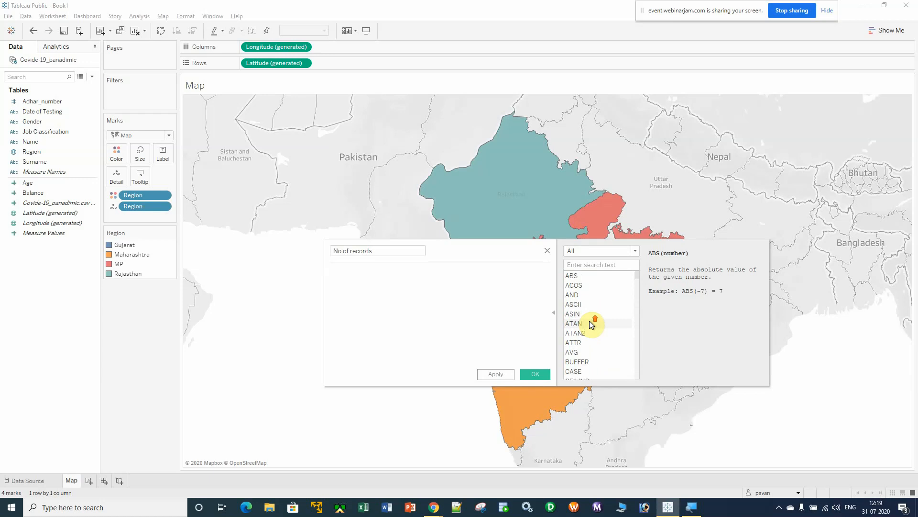
{"action": "left_click", "coordinate": [635, 251]}
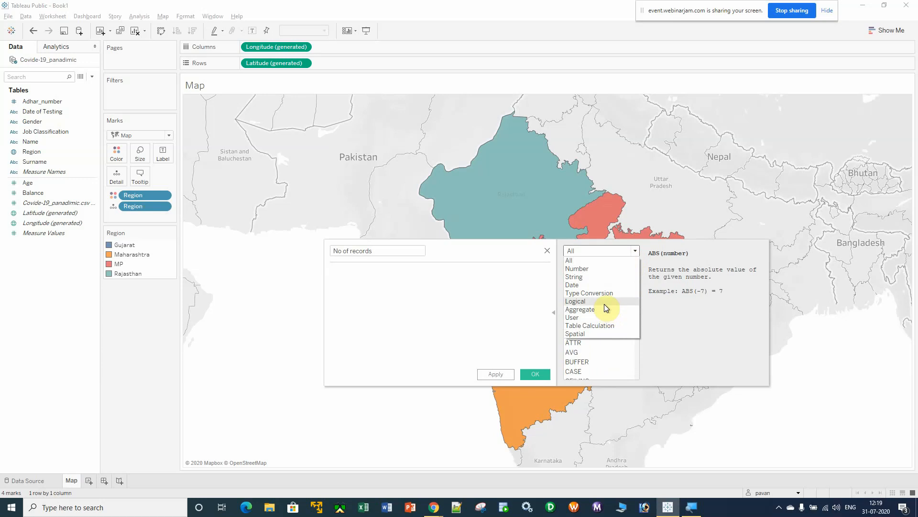
- Hide the function reference, enter 1 as the formula of No of records, and save the calculated field
{"action": "left_click", "coordinate": [553, 314]}
{"action": "left_click", "coordinate": [552, 314]}
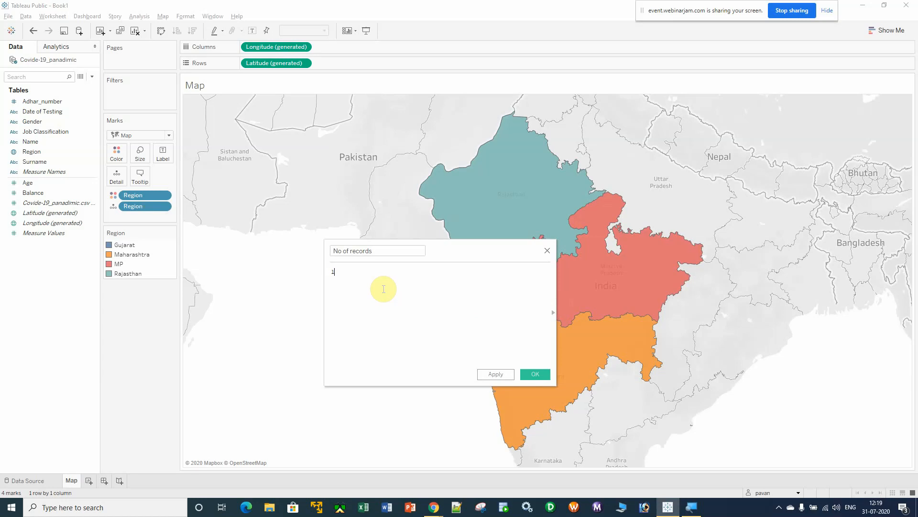
{"action": "left_click", "coordinate": [495, 375]}
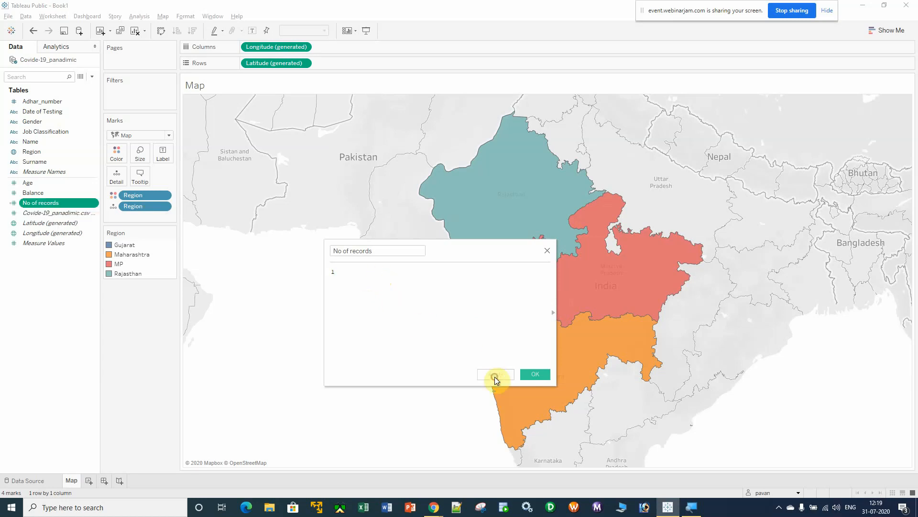
{"action": "left_click", "coordinate": [535, 375]}
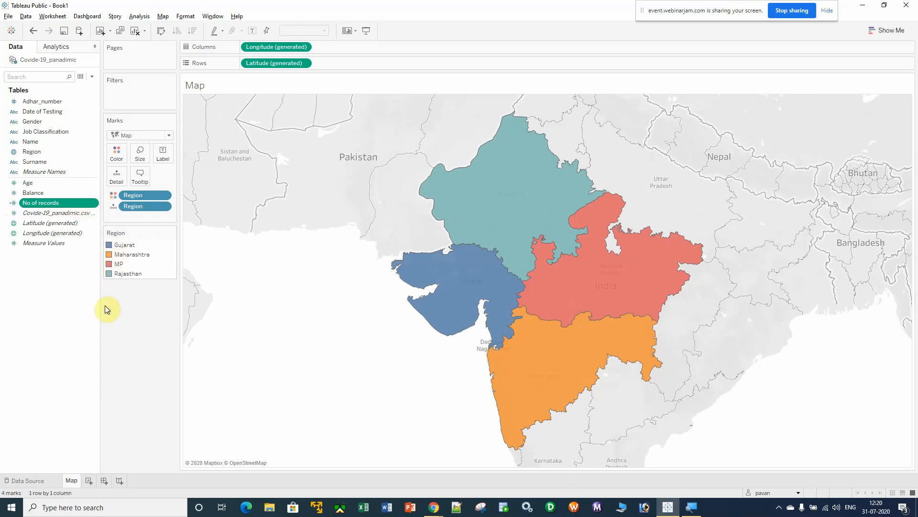
- Label each area of the map with the sum of No of records and its Region name
{"action": "left_click_drag", "start_coordinate": [48, 203], "coordinate": [161, 154]}
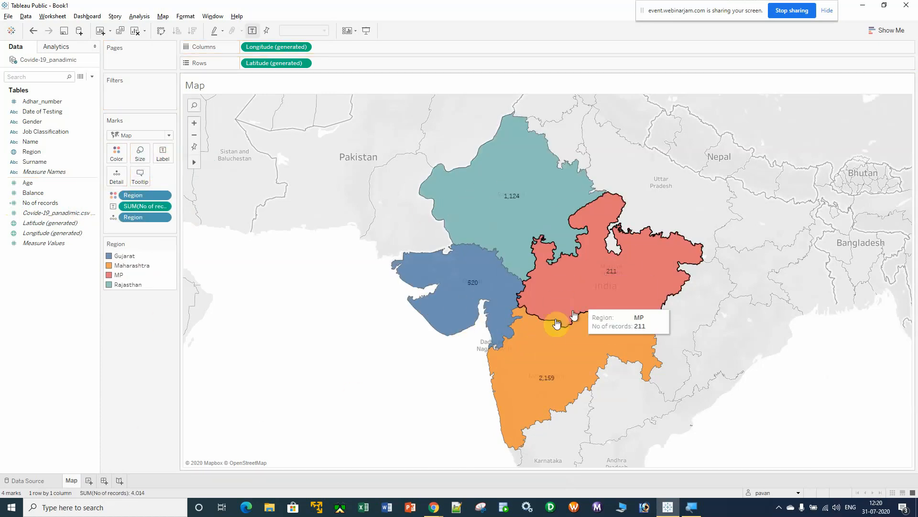
{"action": "left_click", "coordinate": [67, 203]}
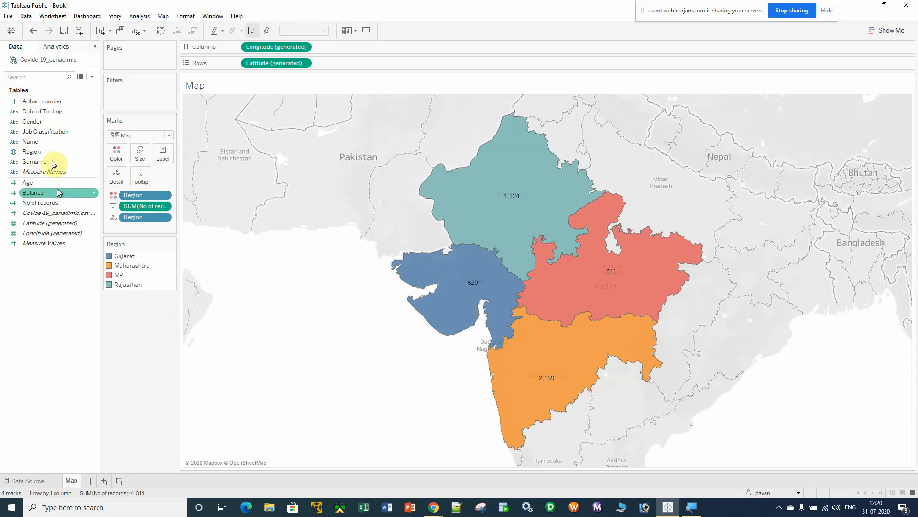
{"action": "left_click", "coordinate": [58, 173]}
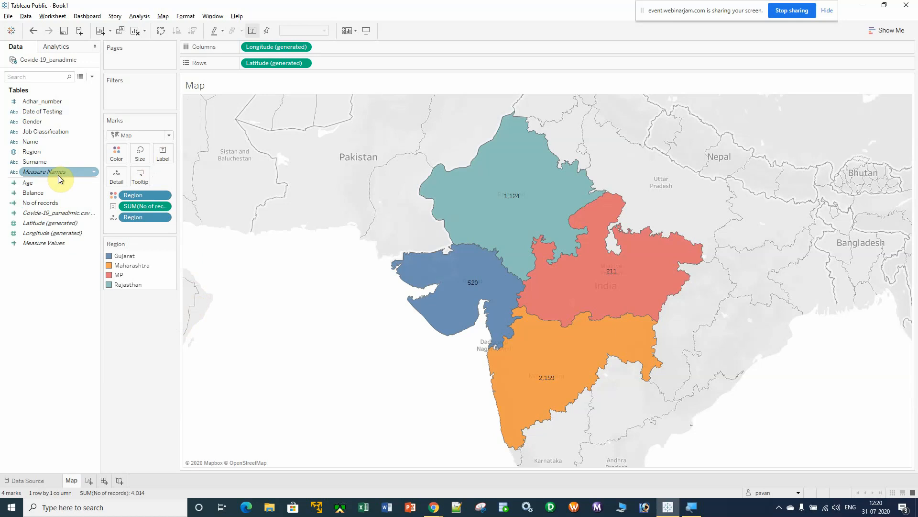
{"action": "left_click_drag", "start_coordinate": [31, 152], "coordinate": [163, 155]}
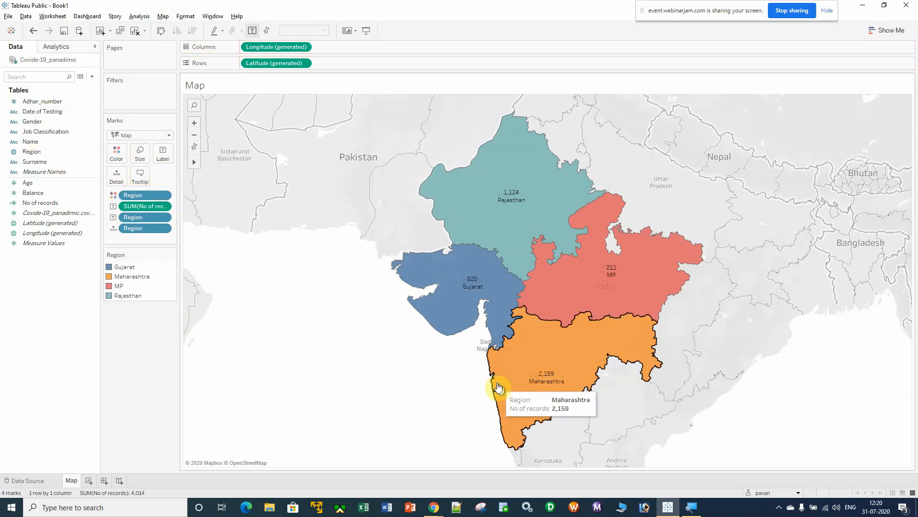
{"action": "mouse_move", "coordinate": [548, 304]}
{"action": "mouse_move", "coordinate": [534, 319]}
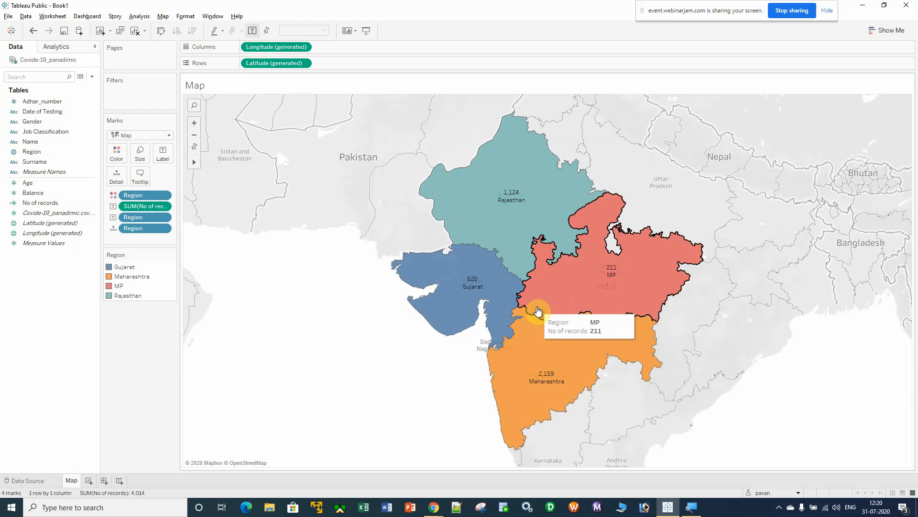
- Format the whole map label text, both No of records and Region, in Tableau Bold at size 14
{"action": "left_click", "coordinate": [164, 158]}
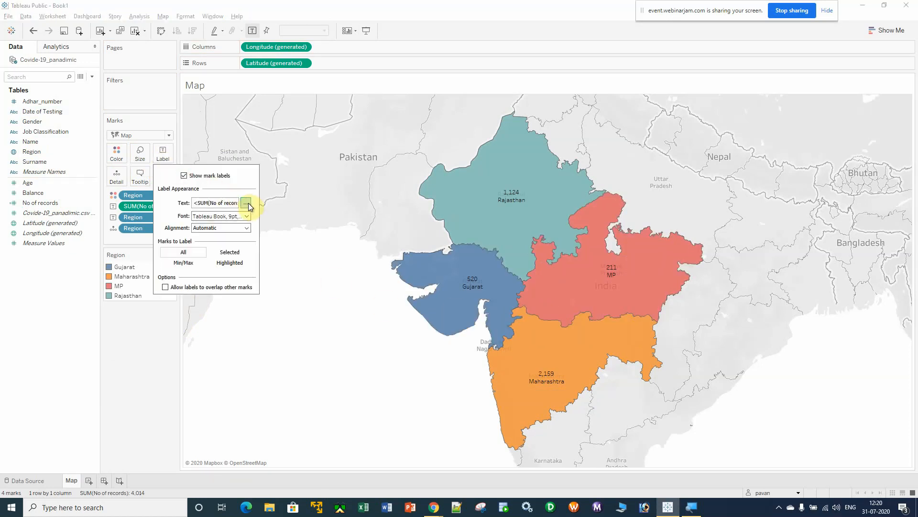
{"action": "left_click", "coordinate": [137, 352]}
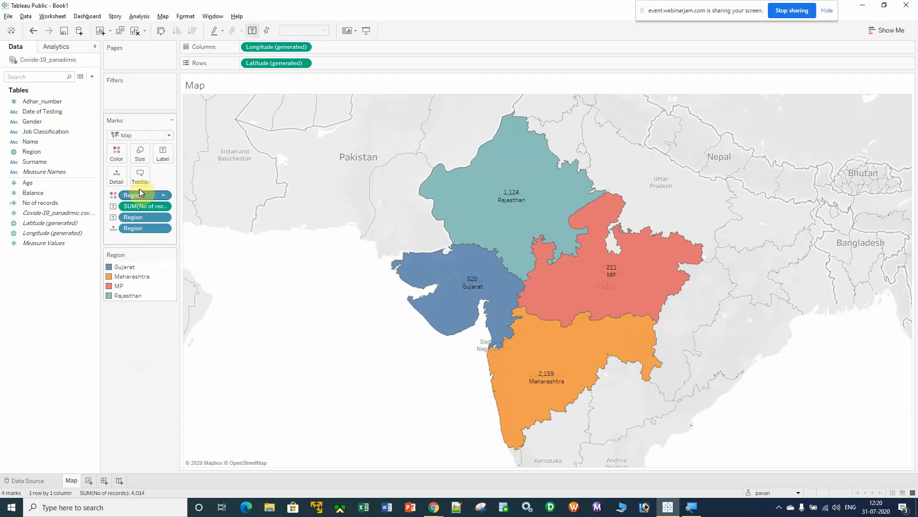
{"action": "left_click", "coordinate": [164, 155]}
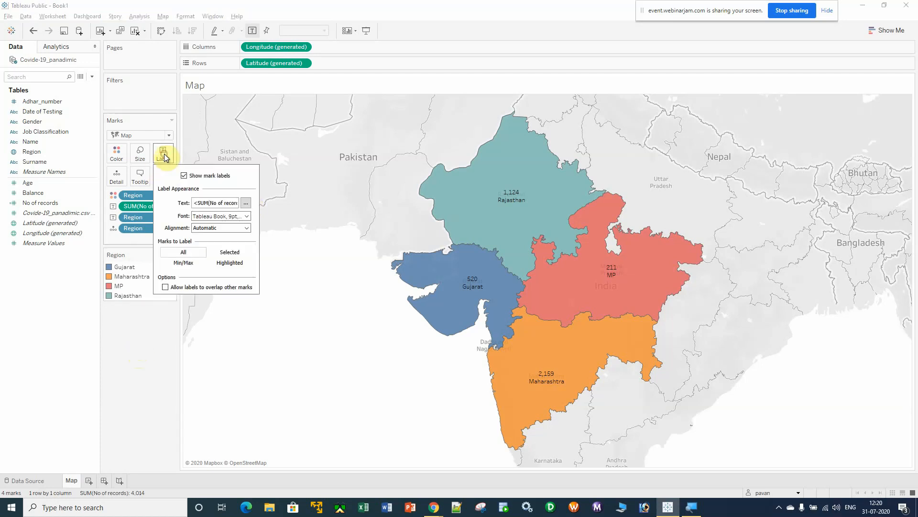
{"action": "left_click", "coordinate": [246, 203]}
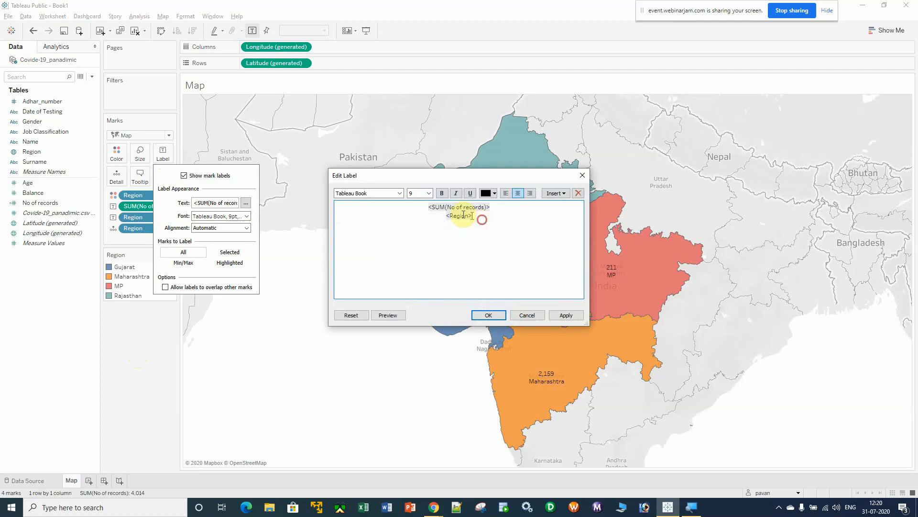
{"action": "left_click_drag", "start_coordinate": [482, 219], "coordinate": [274, 193]}
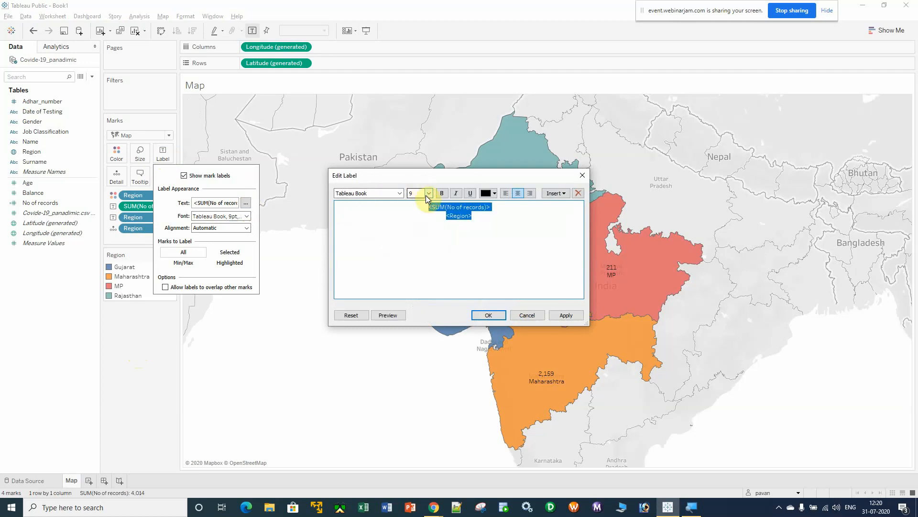
{"action": "left_click", "coordinate": [400, 193]}
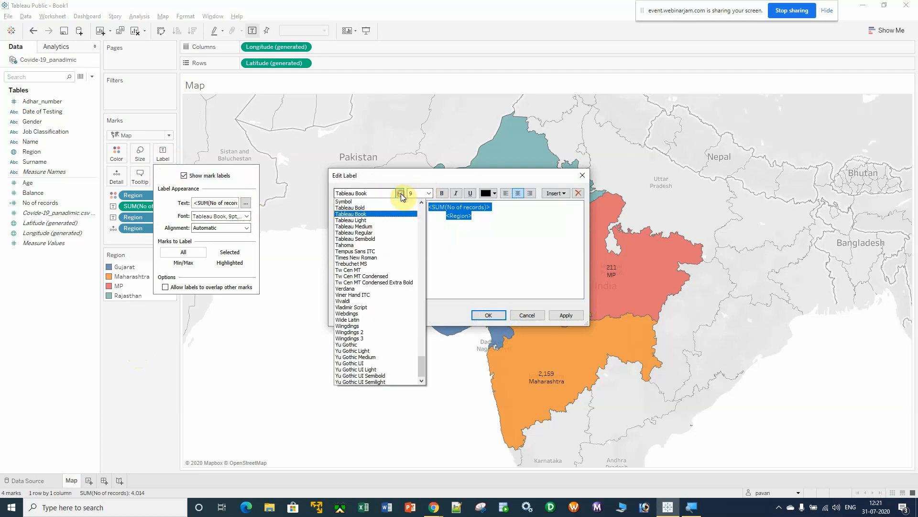
{"action": "left_click", "coordinate": [379, 207]}
{"action": "left_click", "coordinate": [429, 193]}
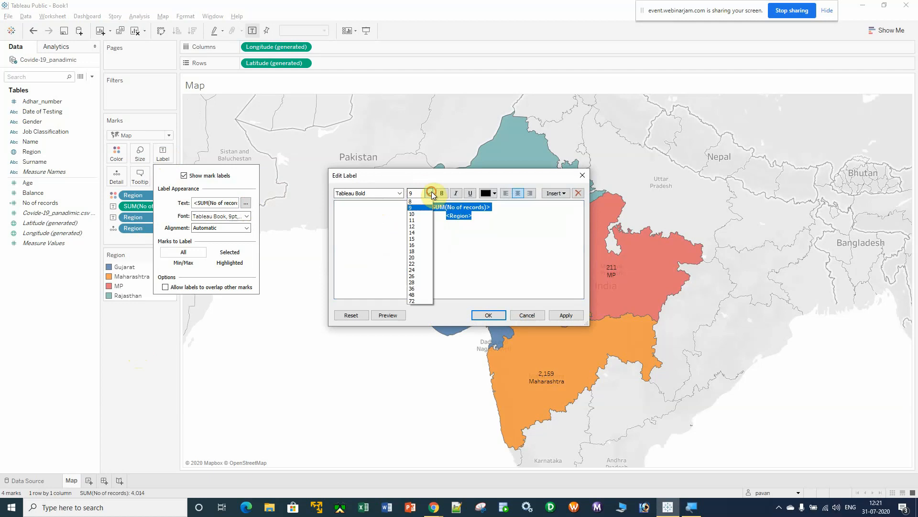
{"action": "left_click", "coordinate": [416, 233]}
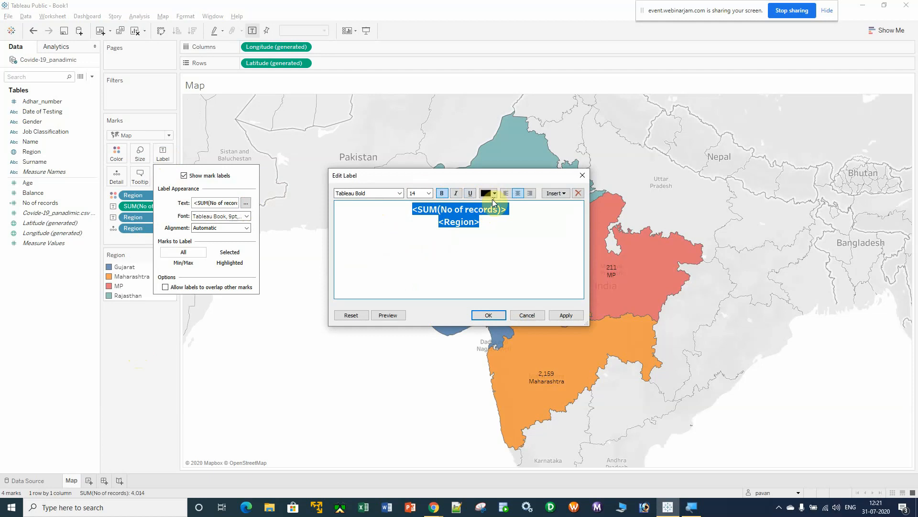
{"action": "left_click", "coordinate": [569, 315]}
{"action": "left_click", "coordinate": [488, 315]}
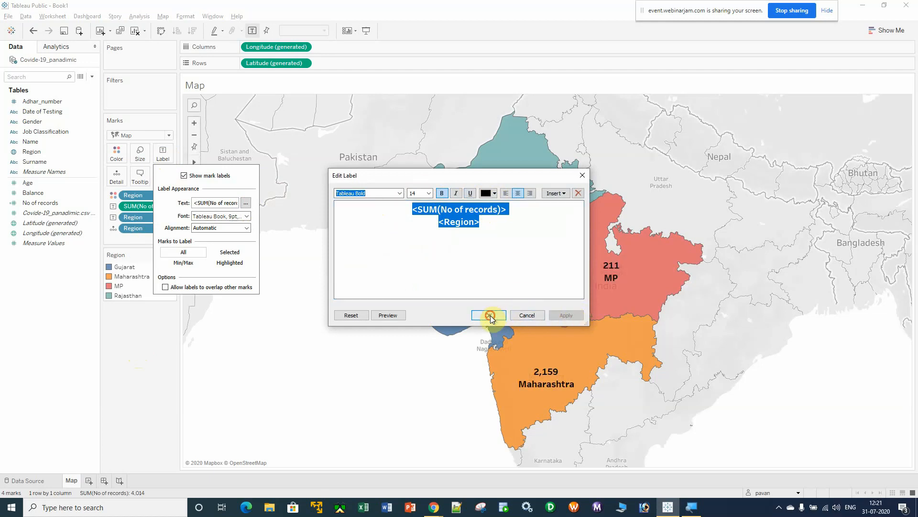
{"action": "left_click", "coordinate": [141, 376]}
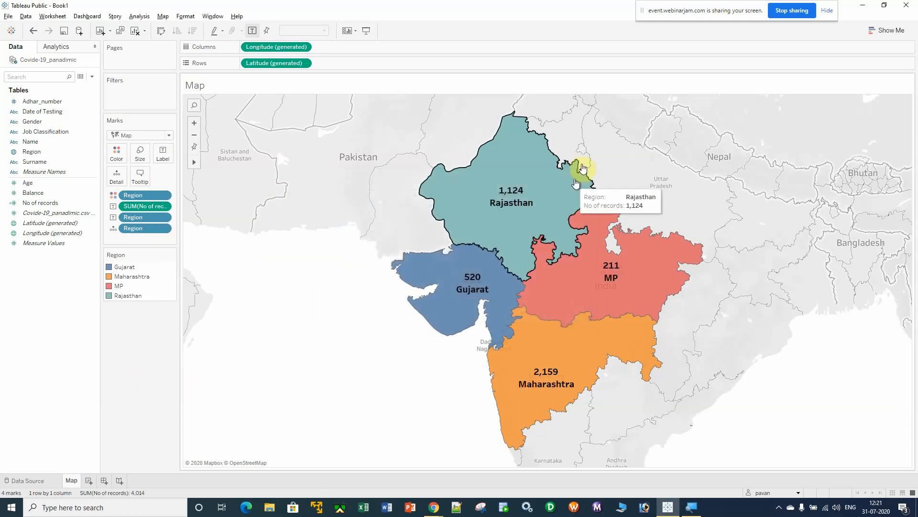
- Switch to the WebinarJam live broadcast window in Chrome to read the attendees' chat questions
{"action": "mouse_move", "coordinate": [552, 352]}
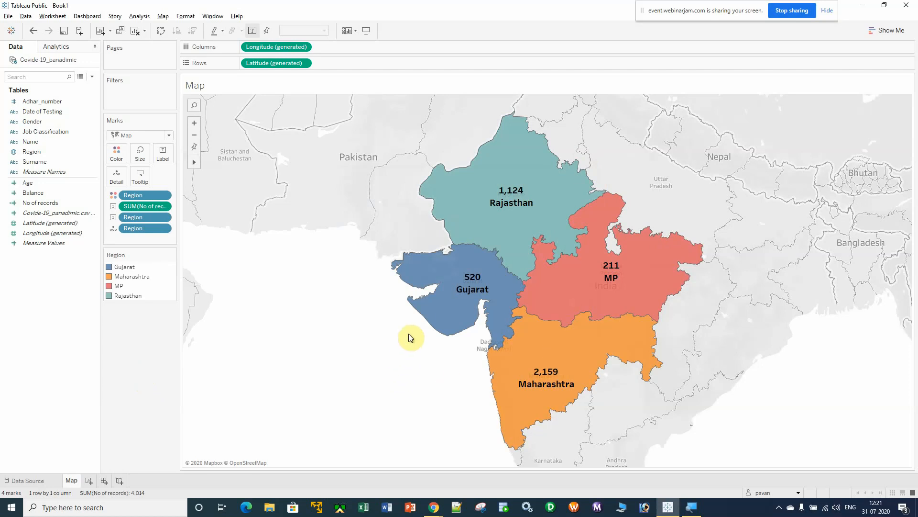
{"action": "mouse_move", "coordinate": [521, 414]}
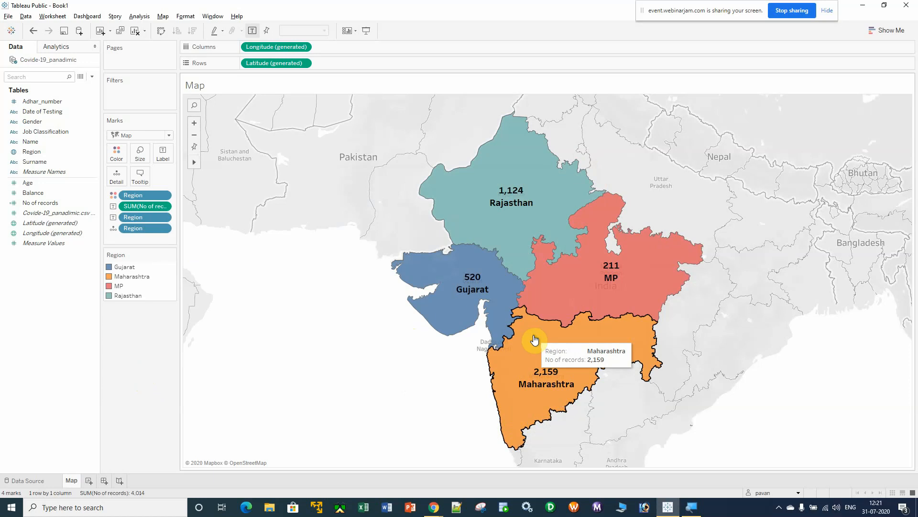
{"action": "mouse_move", "coordinate": [498, 176]}
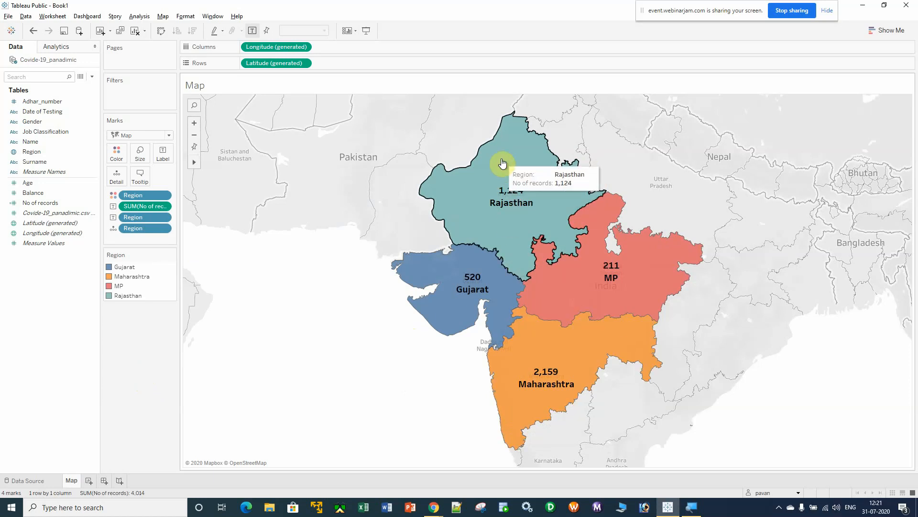
{"action": "mouse_move", "coordinate": [459, 286]}
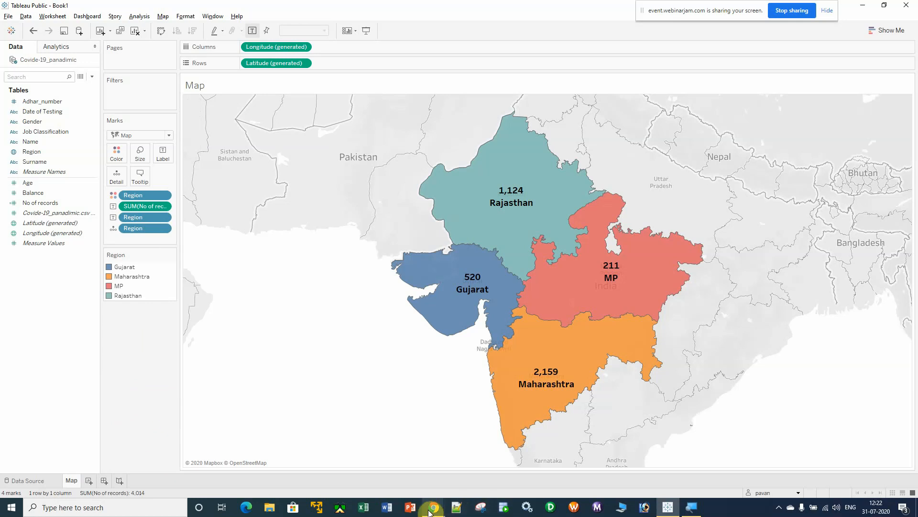
{"action": "left_click", "coordinate": [434, 507]}
{"action": "left_click", "coordinate": [392, 480]}
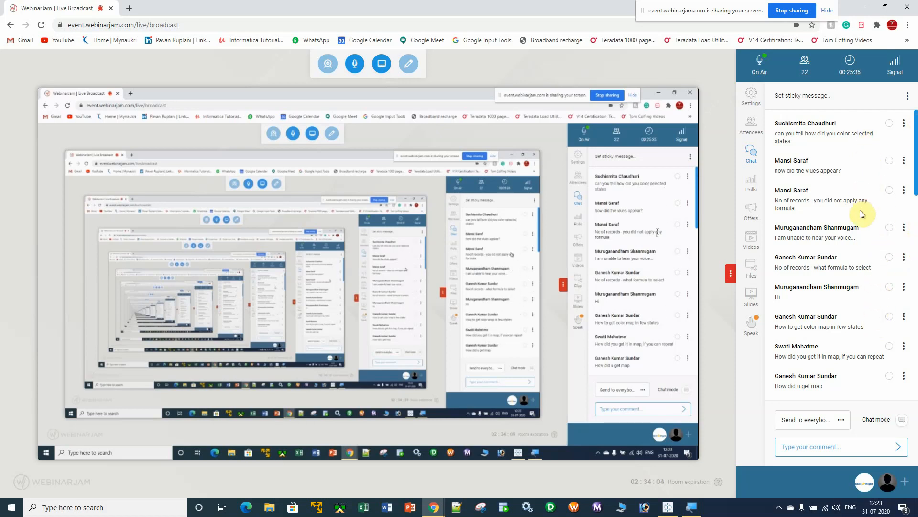
- Switch back to Tableau, remove Region from the map's Color marks, and assign Region to Color again
{"action": "left_click", "coordinate": [667, 506]}
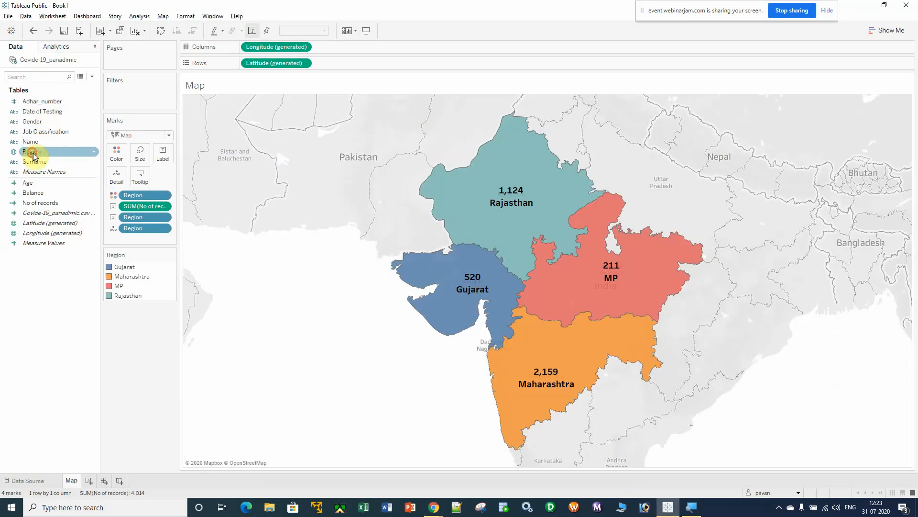
{"action": "mouse_move", "coordinate": [31, 152]}
{"action": "left_mouse_down"}
{"action": "mouse_move", "coordinate": [101, 159]}
{"action": "mouse_move", "coordinate": [32, 148]}
{"action": "left_mouse_up"}
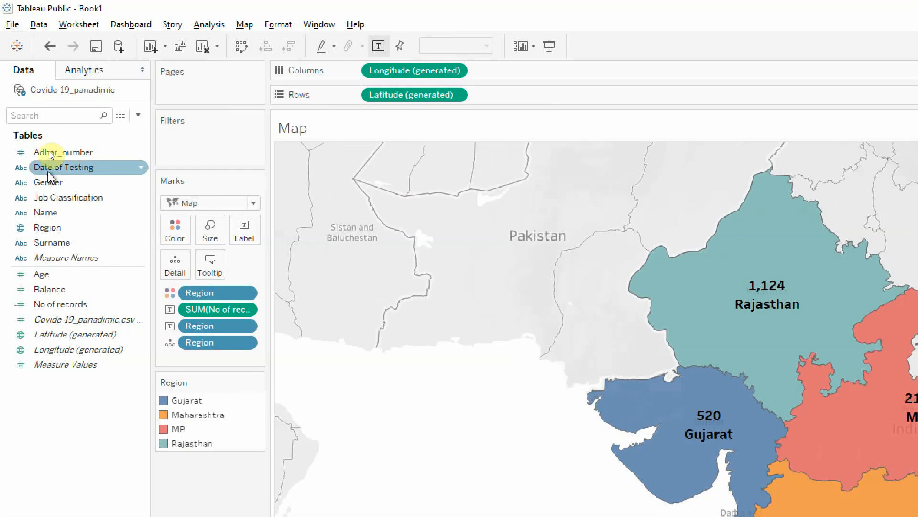
{"action": "left_click_drag", "start_coordinate": [218, 292], "coordinate": [192, 492]}
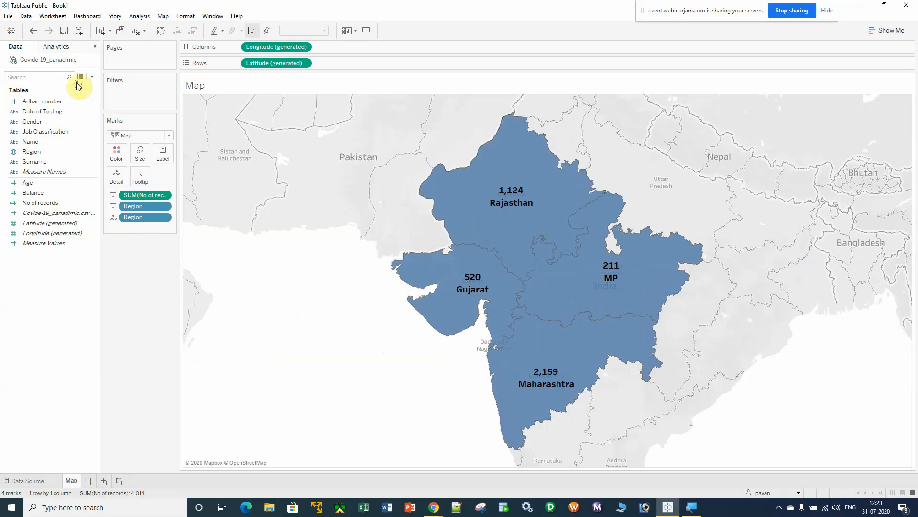
{"action": "left_click_drag", "start_coordinate": [44, 152], "coordinate": [119, 157]}
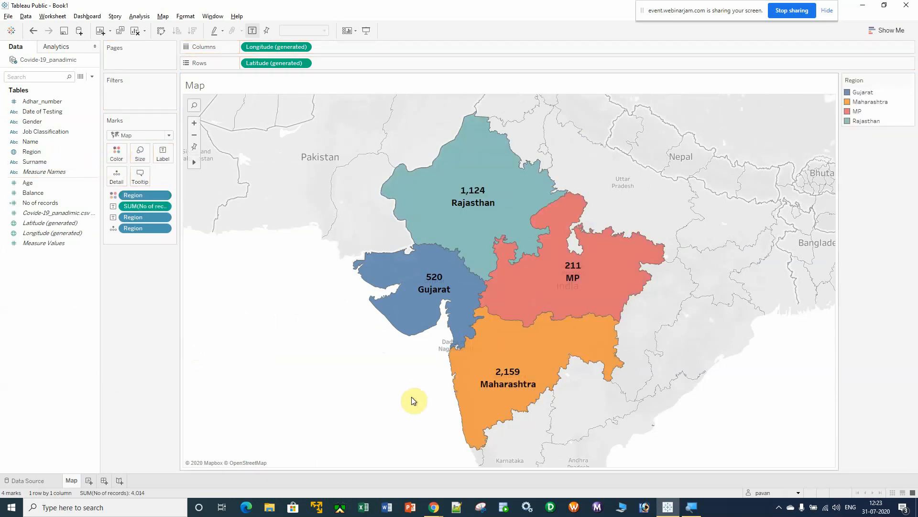
- Check the attendees' chat in WebinarJam, return to the Tableau map, and point out the No of records field
{"action": "key", "text": "alt+Tab"}
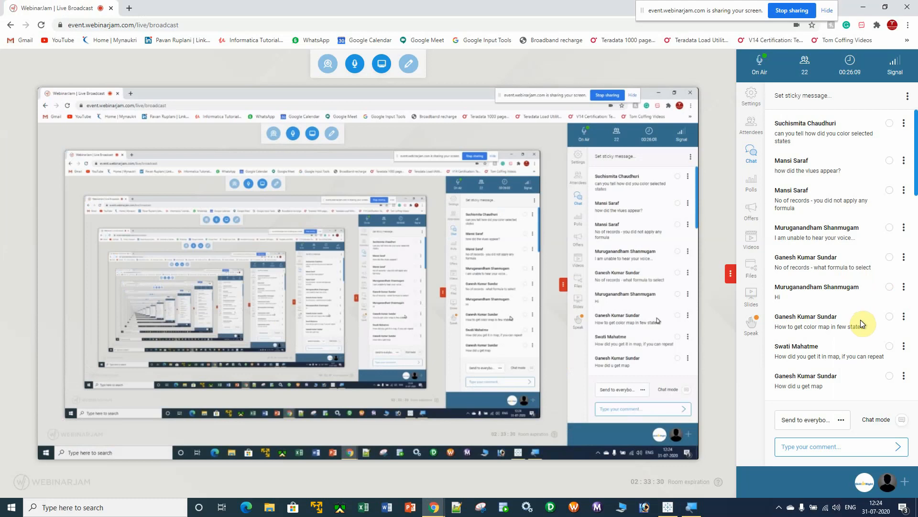
{"action": "key", "text": "alt+Tab"}
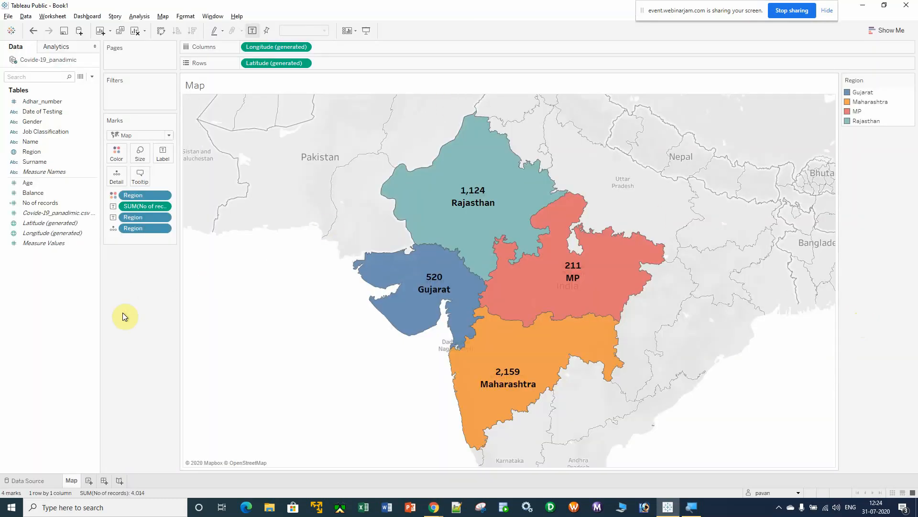
{"action": "left_click", "coordinate": [54, 206]}
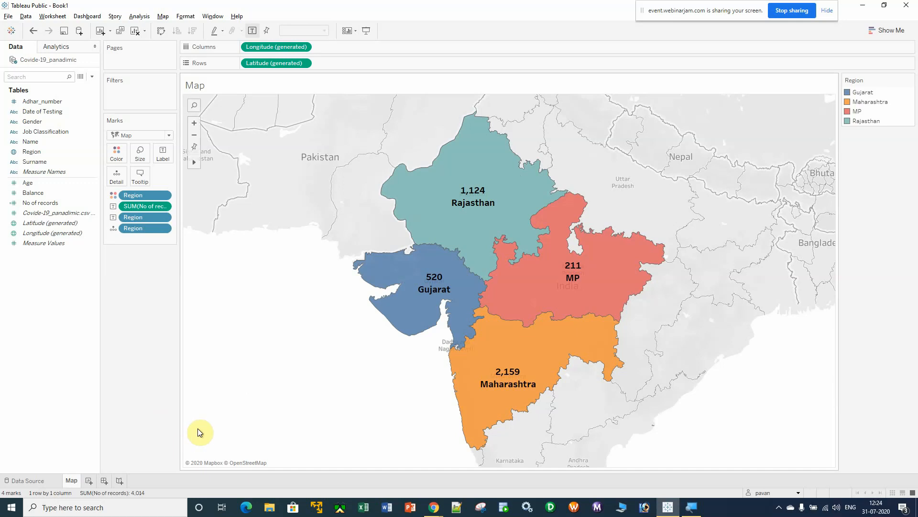
- Add a new worksheet and rename it Pie chart
{"action": "left_click", "coordinate": [88, 481]}
{"action": "right_click", "coordinate": [87, 479]}
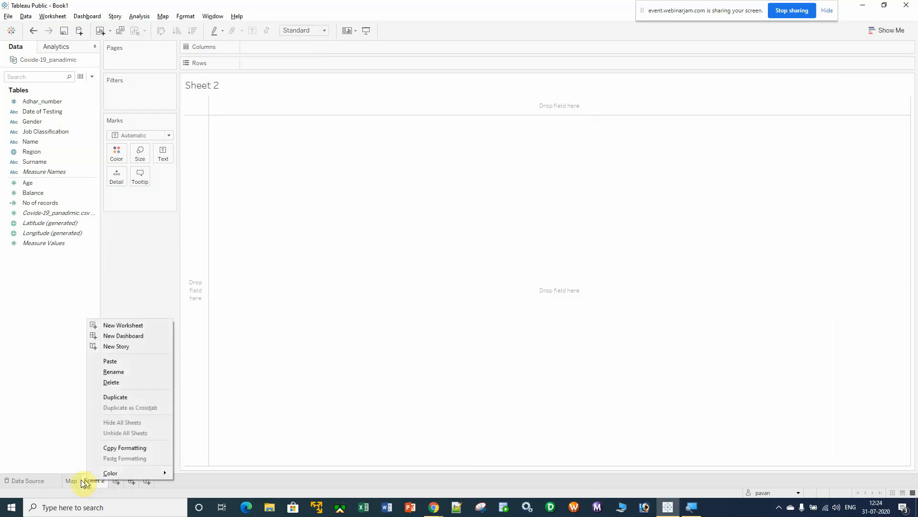
{"action": "left_click", "coordinate": [111, 372]}
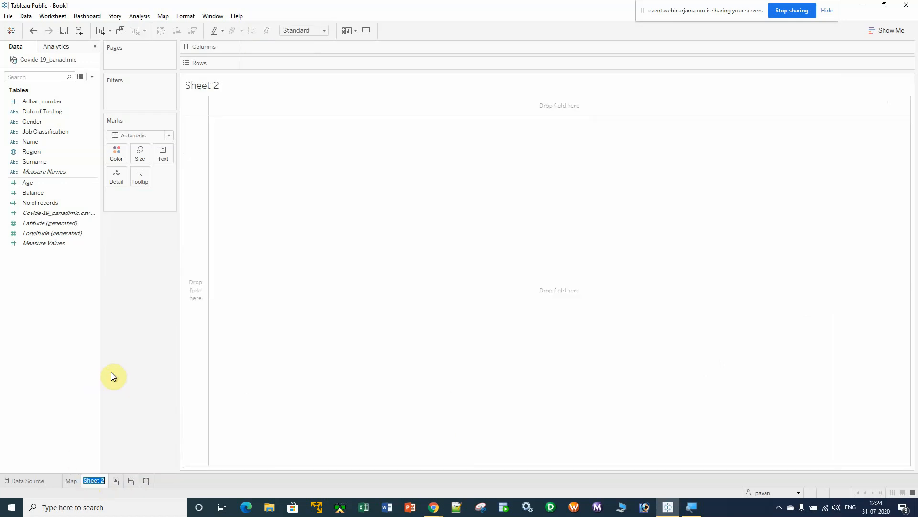
{"action": "type", "text": "Pie chart"}
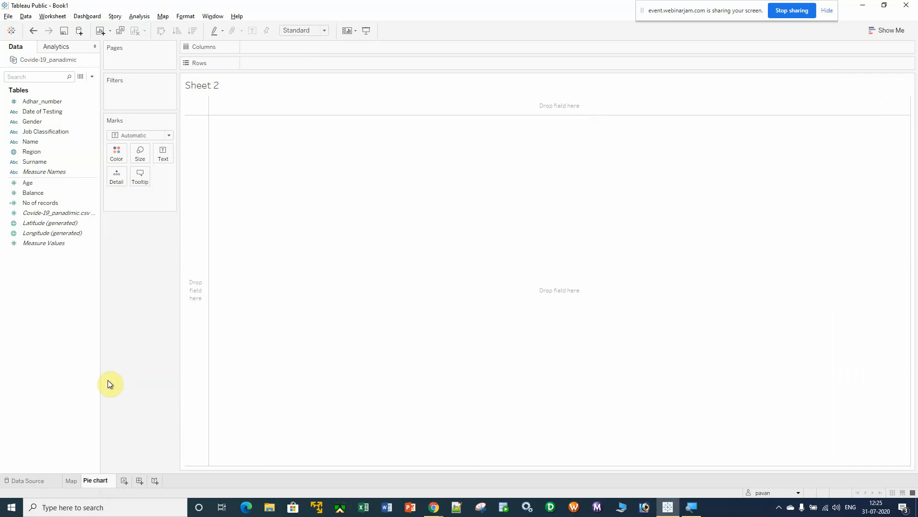
{"action": "key", "text": "Return"}
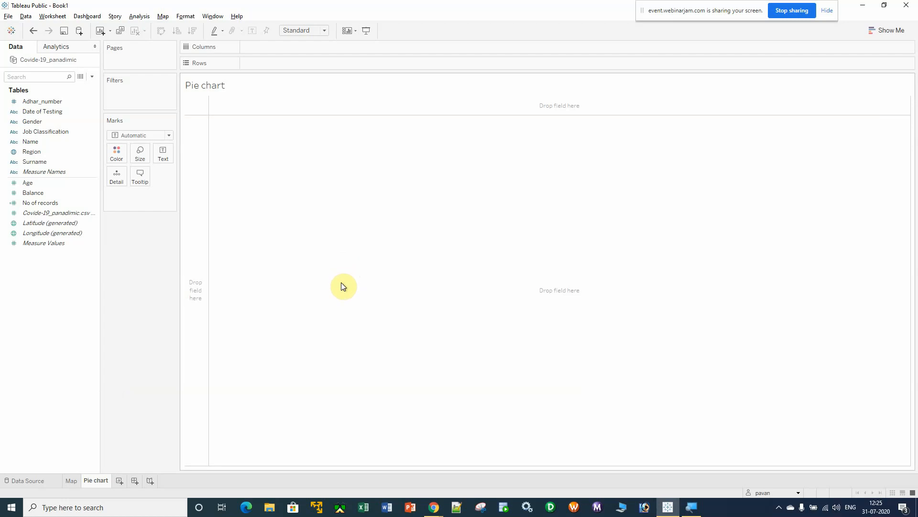
- Build a table with Gender on the rows and the sum of No of records as its values
{"action": "left_click", "coordinate": [37, 123]}
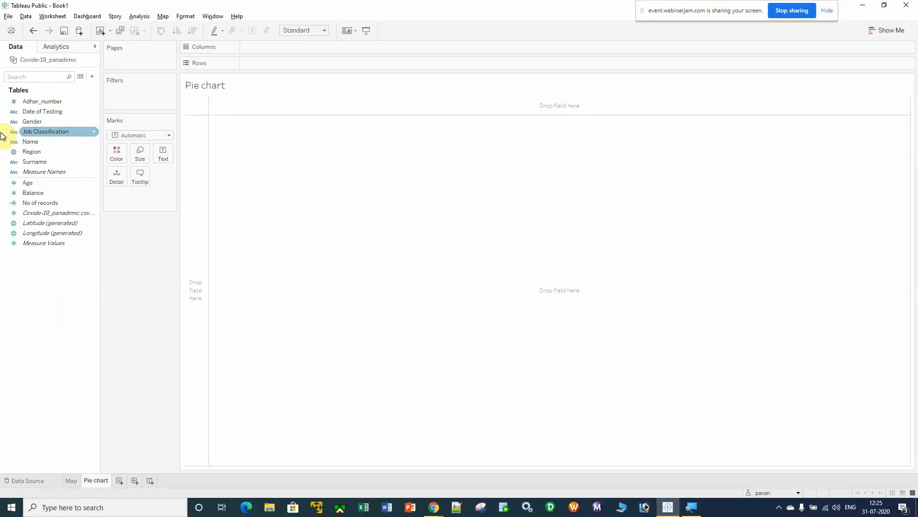
{"action": "left_click", "coordinate": [40, 122]}
{"action": "double_click", "coordinate": [39, 121]}
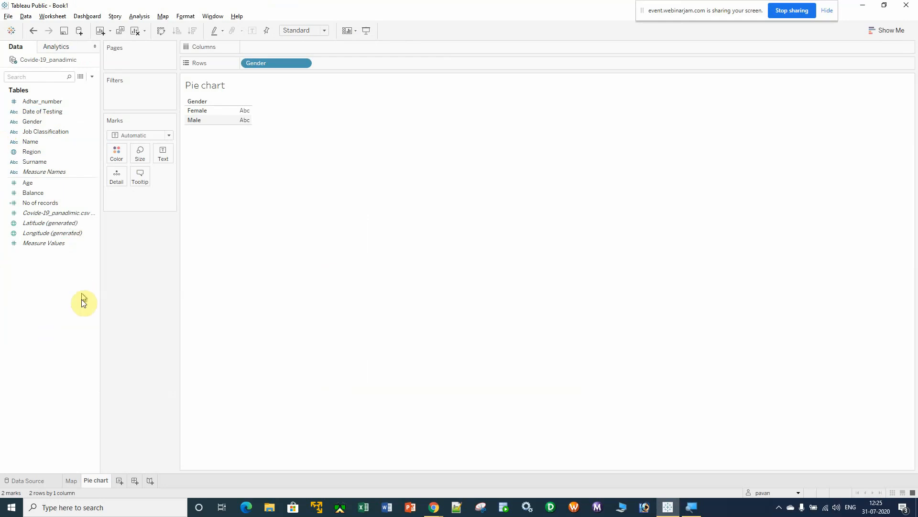
{"action": "left_click", "coordinate": [50, 203]}
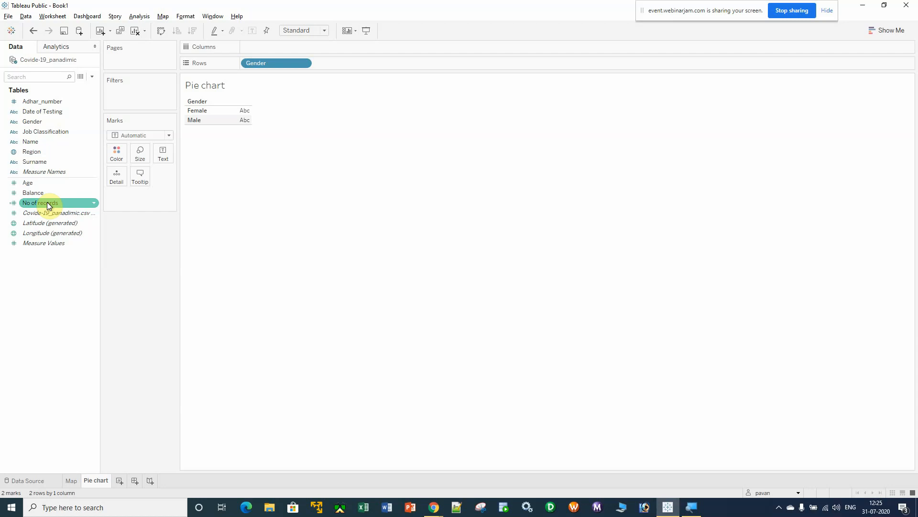
{"action": "double_click", "coordinate": [47, 202]}
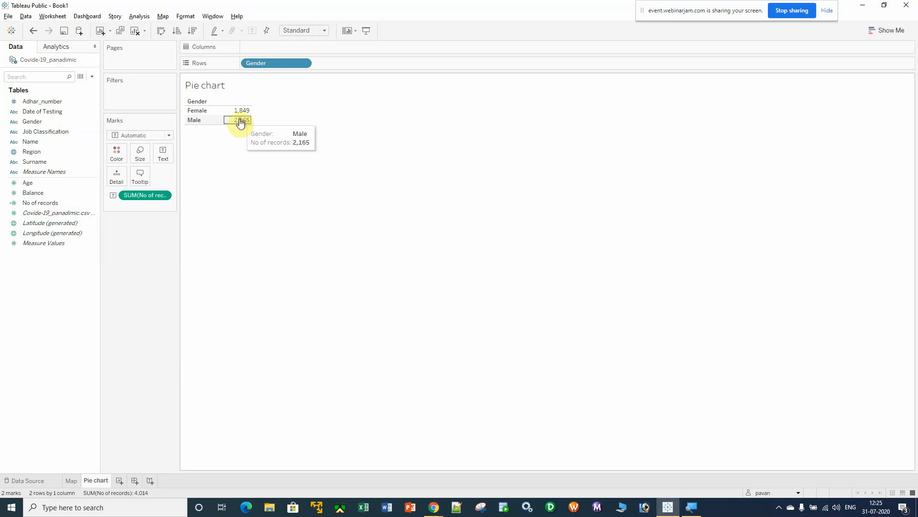
{"action": "mouse_move", "coordinate": [246, 113]}
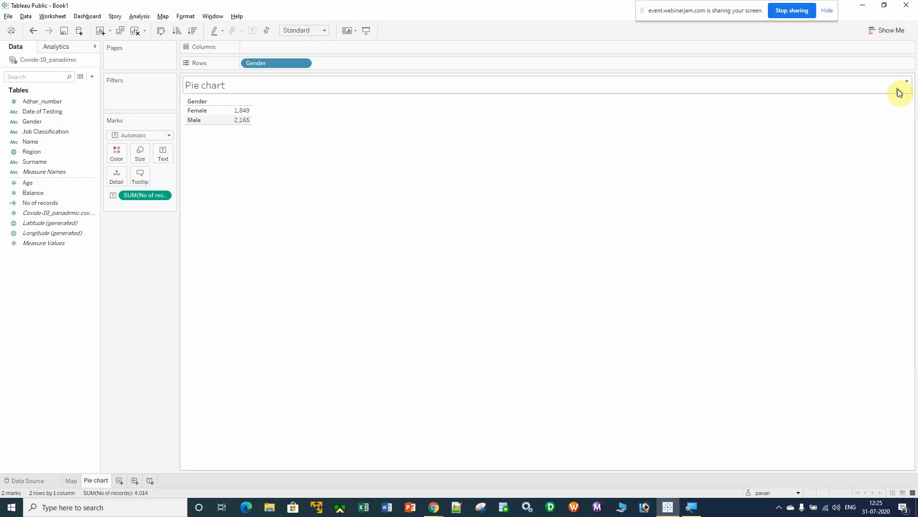
- Convert the Gender table into a pie chart with Show Me and move the Gender legend directly below the Marks card
{"action": "left_click", "coordinate": [888, 30]}
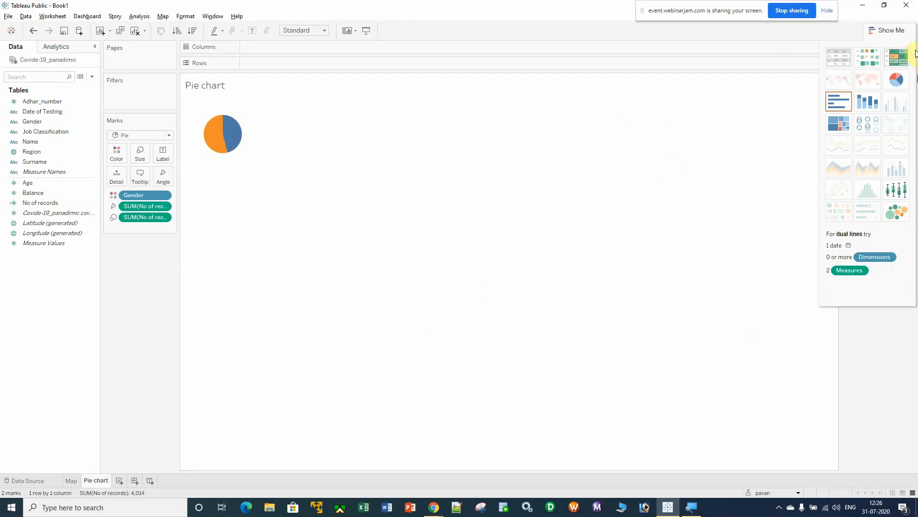
{"action": "left_click", "coordinate": [881, 29]}
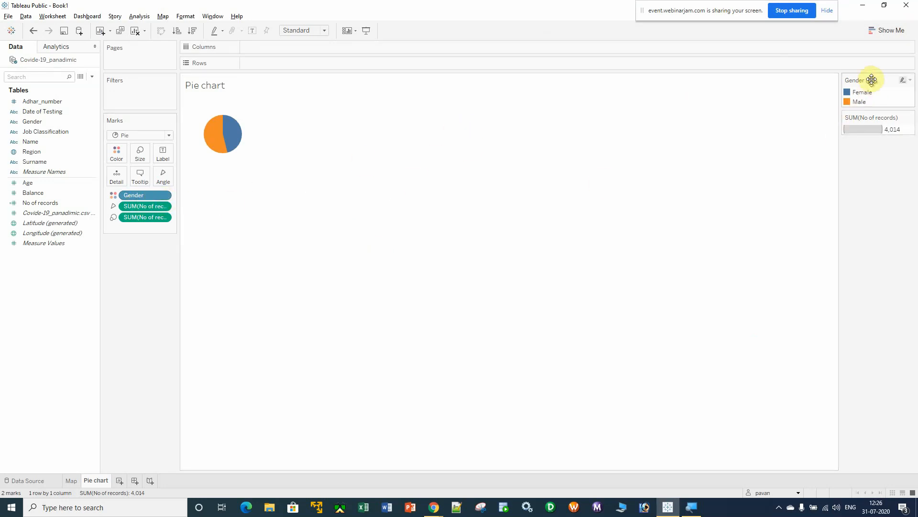
{"action": "left_click_drag", "start_coordinate": [871, 81], "coordinate": [126, 257]}
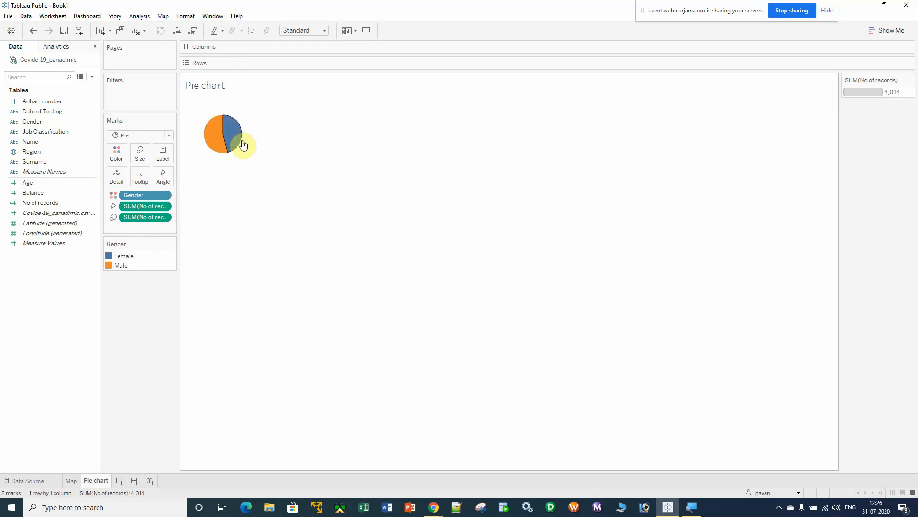
{"action": "mouse_move", "coordinate": [233, 131]}
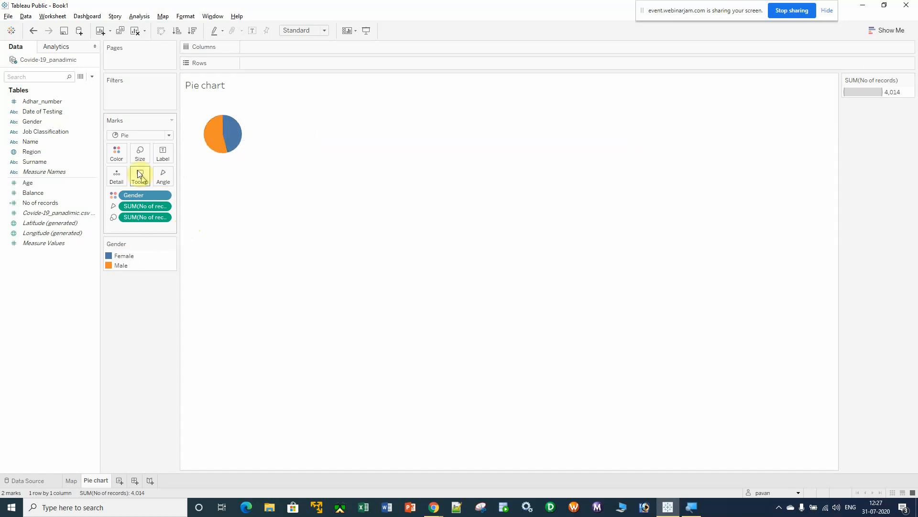
- Edit the Gender colors of the pie, applying blue to Male and pink to Female
{"action": "left_click", "coordinate": [118, 153]}
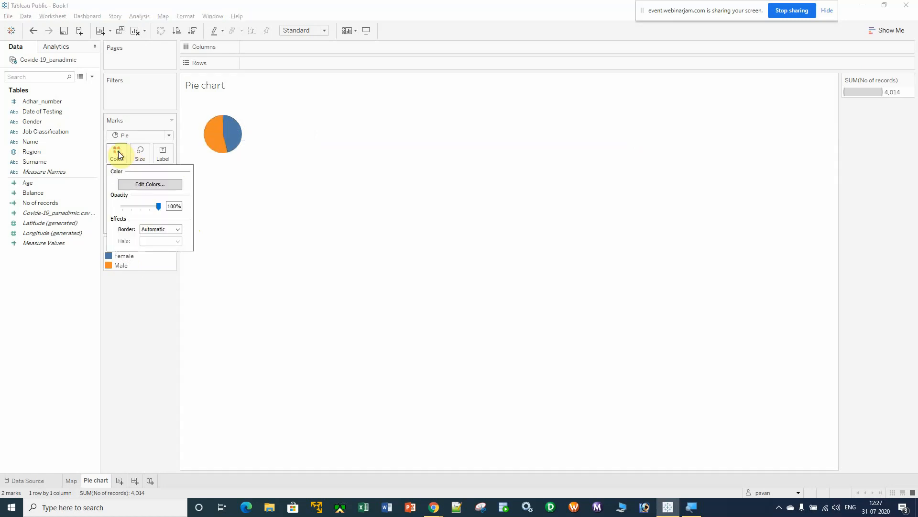
{"action": "left_click", "coordinate": [145, 186]}
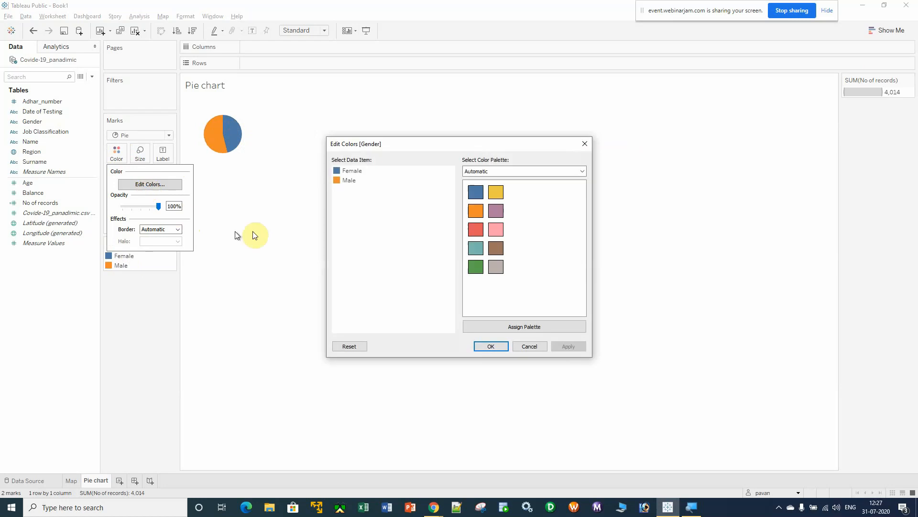
{"action": "left_click", "coordinate": [476, 191]}
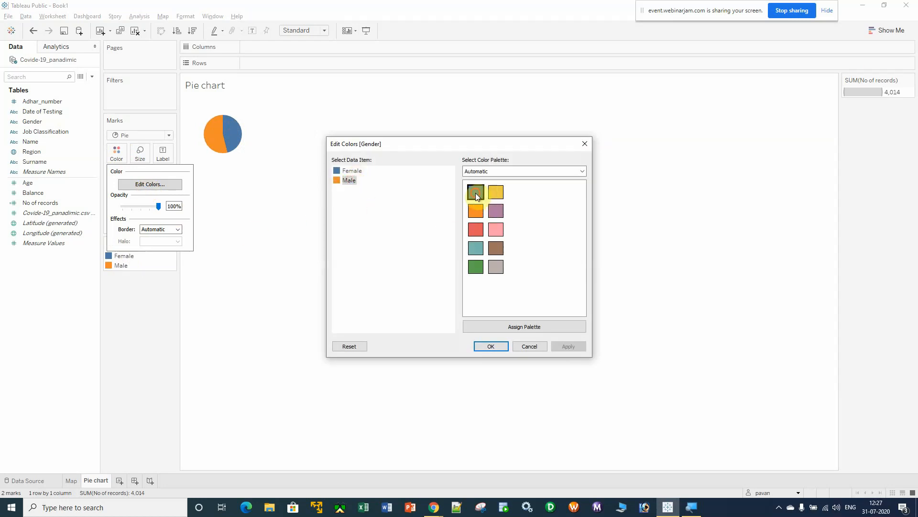
{"action": "left_click", "coordinate": [349, 171]}
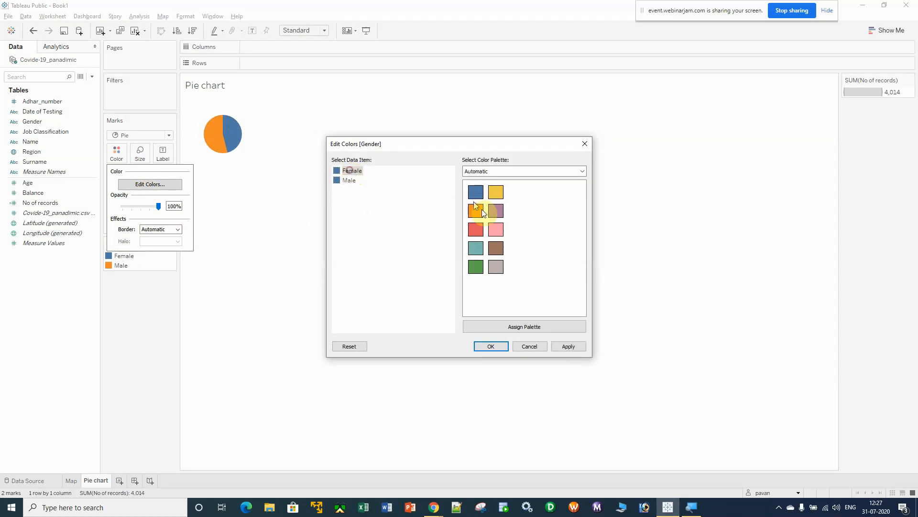
{"action": "left_click", "coordinate": [498, 229]}
{"action": "left_click", "coordinate": [574, 347]}
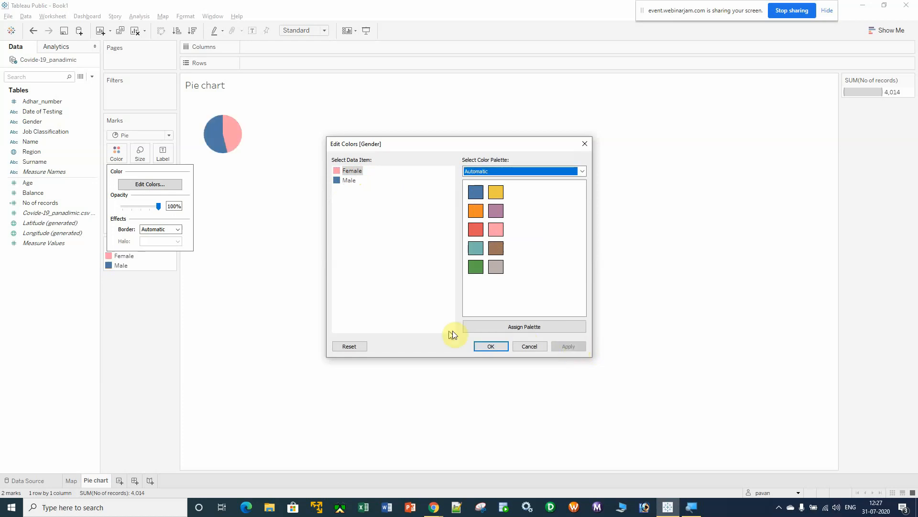
- Reset the Gender colors, reassign blue to Male and pink to Female, and accept the color changes
{"action": "left_click", "coordinate": [347, 349]}
{"action": "left_click", "coordinate": [347, 180]}
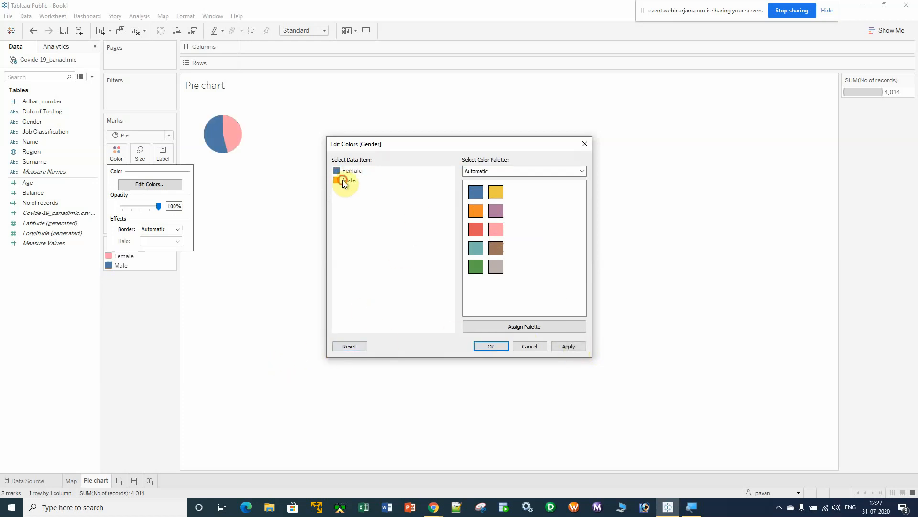
{"action": "left_click", "coordinate": [476, 192]}
{"action": "left_click", "coordinate": [348, 170]}
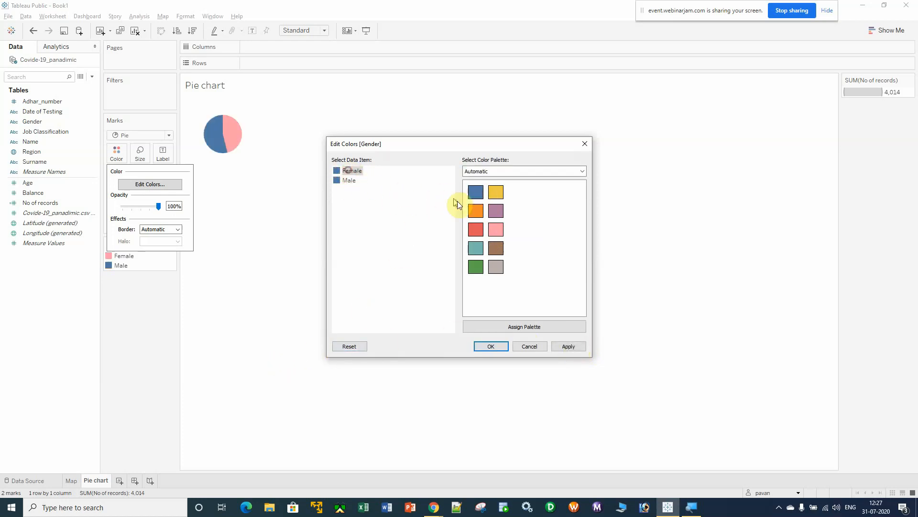
{"action": "left_click", "coordinate": [496, 229]}
{"action": "left_click", "coordinate": [568, 346]}
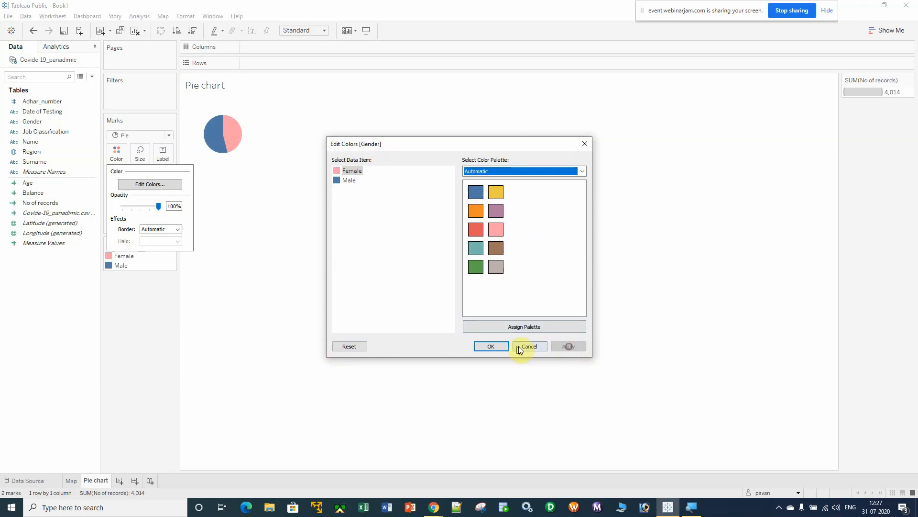
{"action": "left_click", "coordinate": [491, 346]}
- Switch to the WebinarJam broadcast to read the new chat questions, and return to the pie chart in Tableau
{"action": "key", "text": "alt+Tab"}
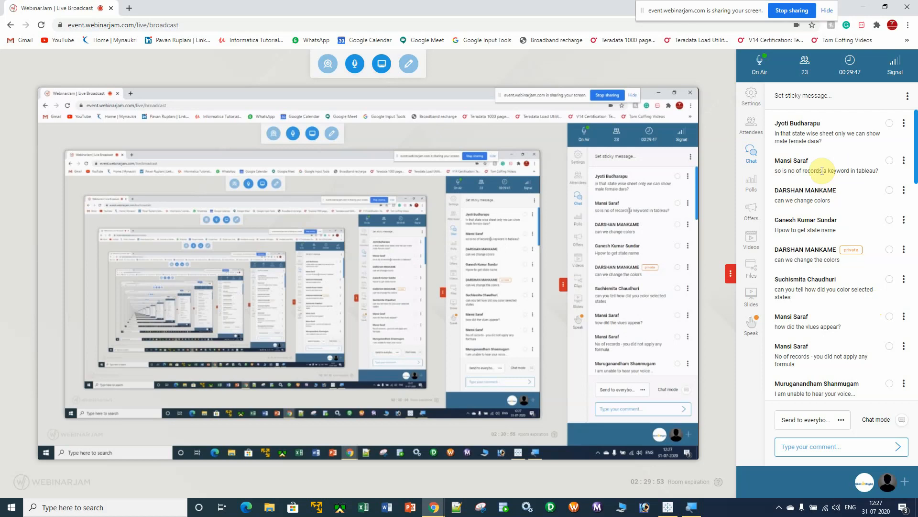
{"action": "key", "text": "alt+Tab"}
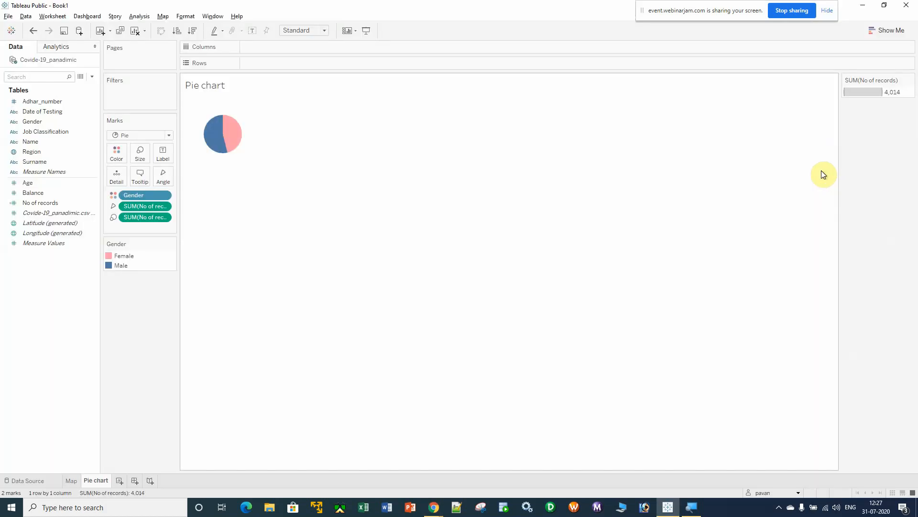
{"action": "key", "text": "alt+Tab"}
{"action": "key", "text": "alt+Tab"}
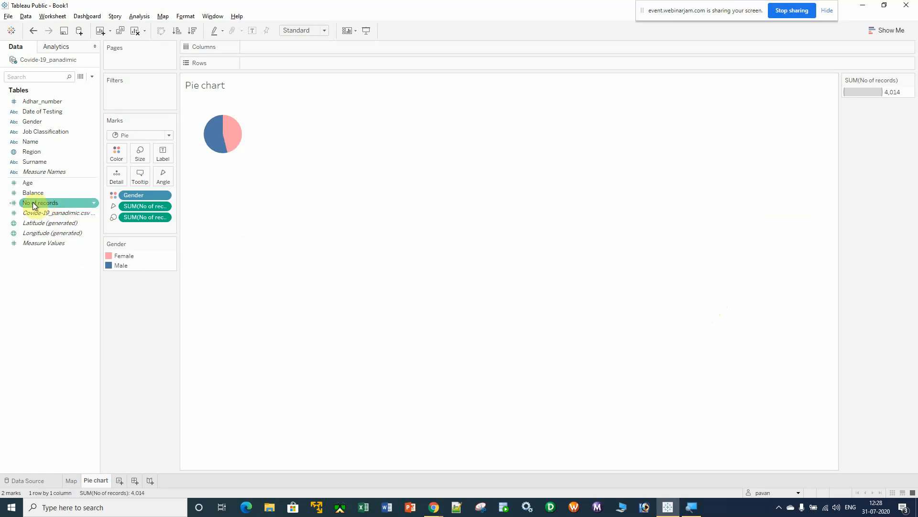
- Label the pie slices with the sum of No of records
{"action": "left_click_drag", "start_coordinate": [33, 202], "coordinate": [163, 158]}
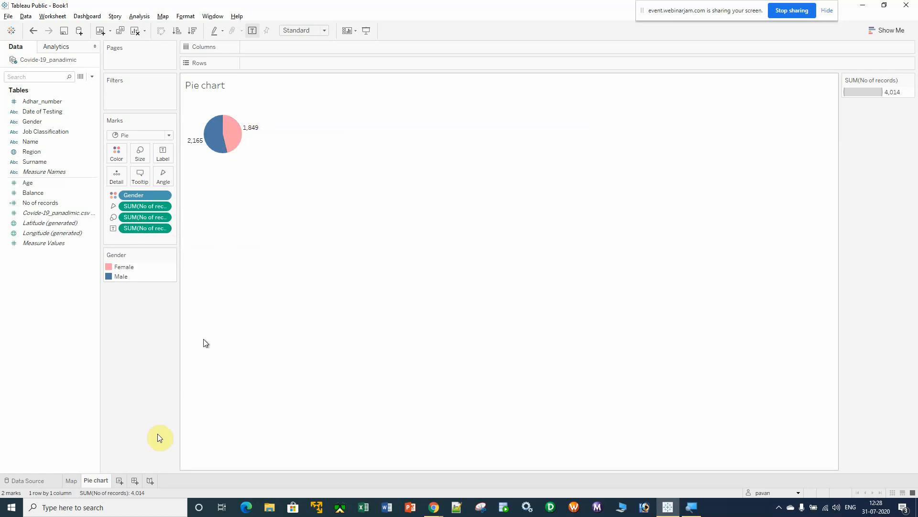
- Convert the pie's record-count labels to percentages with the Percent of Total quick table calculation
{"action": "left_click", "coordinate": [71, 480]}
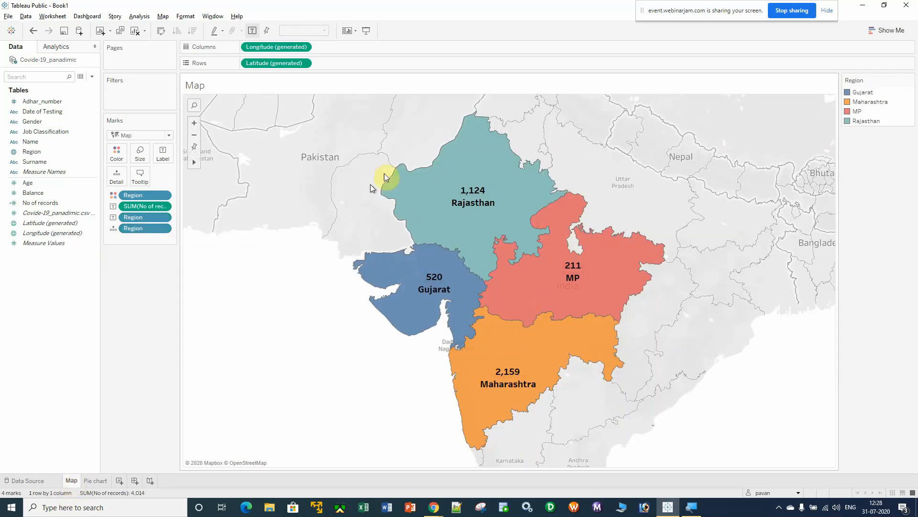
{"action": "left_click", "coordinate": [93, 482]}
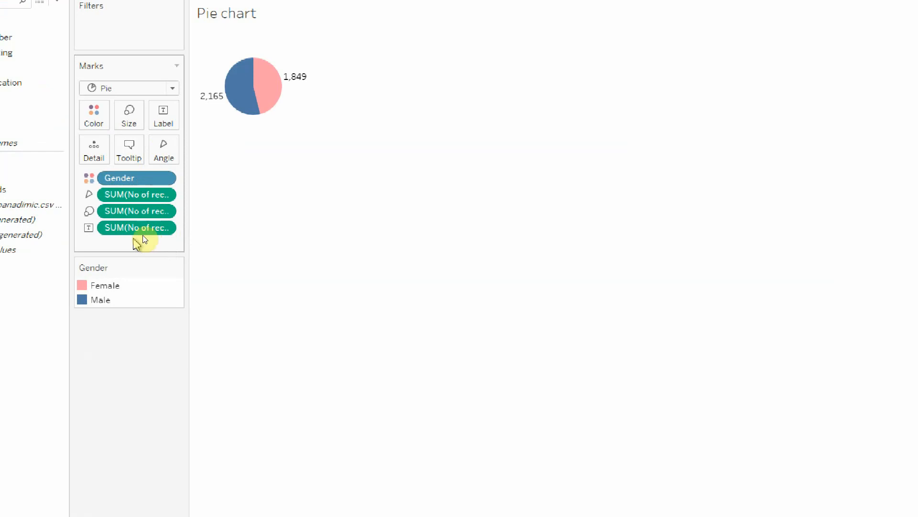
{"action": "left_click", "coordinate": [163, 228]}
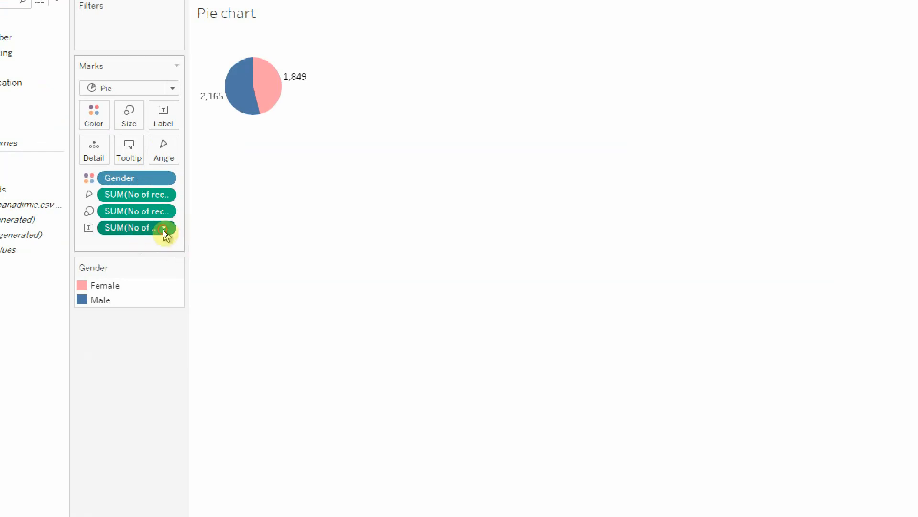
{"action": "mouse_move", "coordinate": [185, 461]}
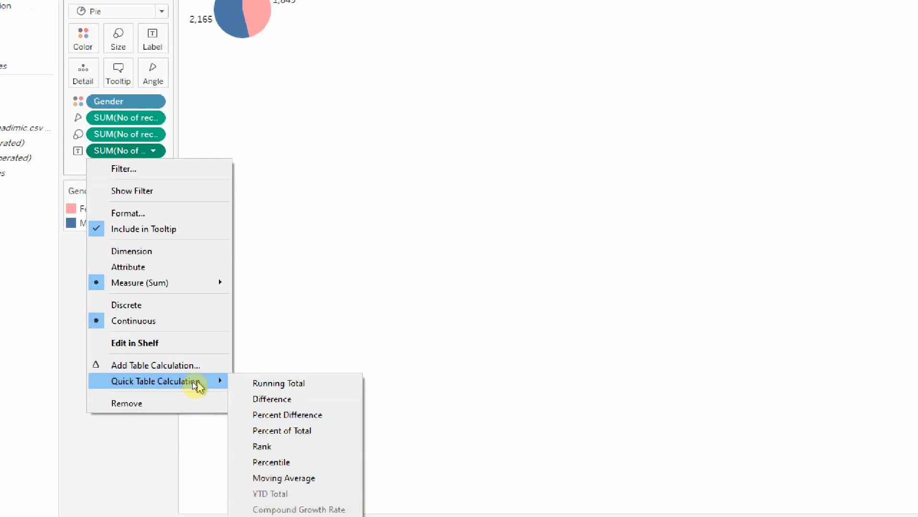
{"action": "left_click", "coordinate": [307, 431]}
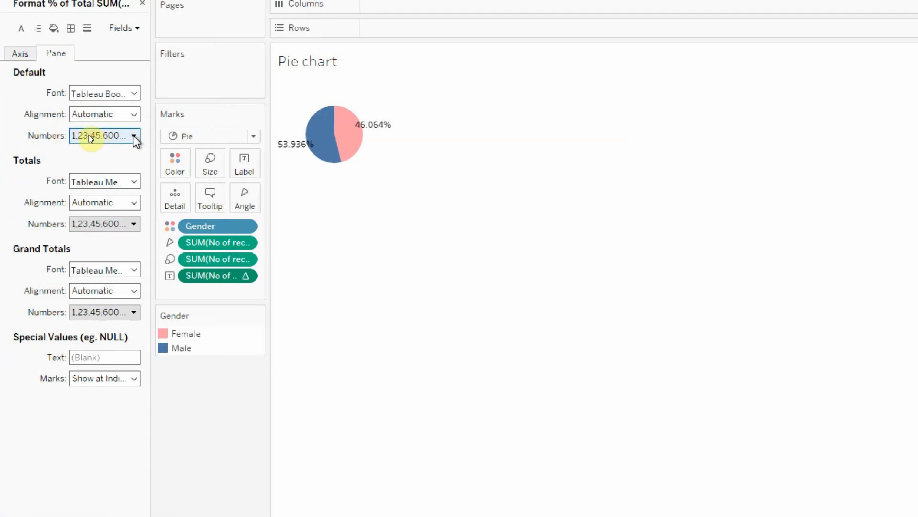
- Format the pie's label numbers as Percentage with 0 decimal places and close the formatting pane
{"action": "left_click", "coordinate": [134, 137]}
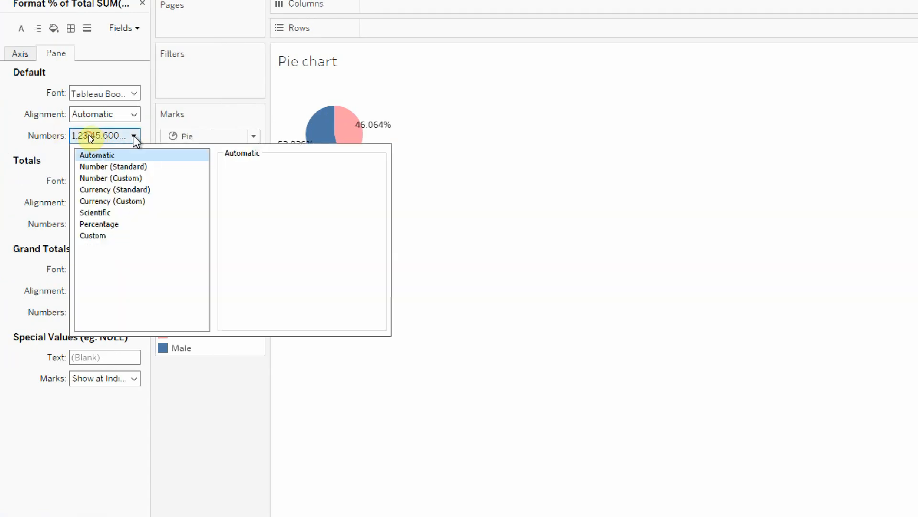
{"action": "left_click", "coordinate": [102, 224]}
{"action": "left_click", "coordinate": [263, 185]}
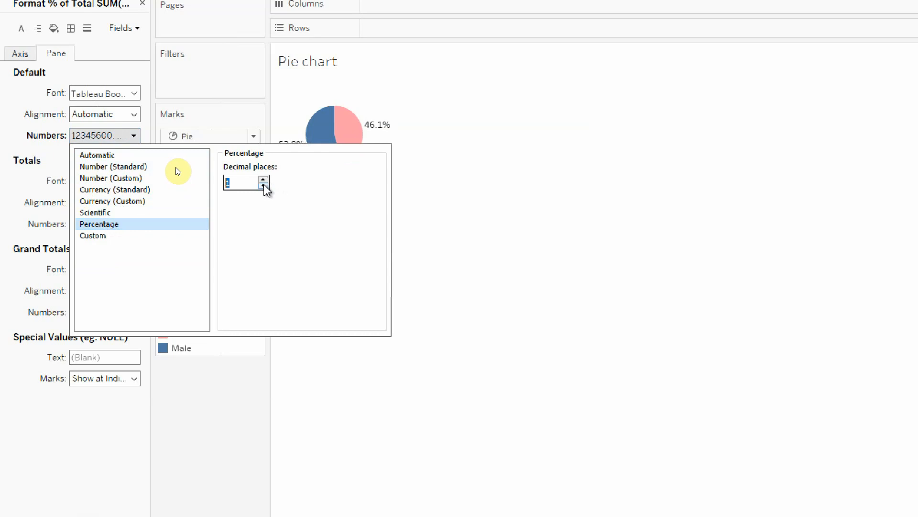
{"action": "left_click", "coordinate": [264, 186]}
{"action": "left_click", "coordinate": [211, 441]}
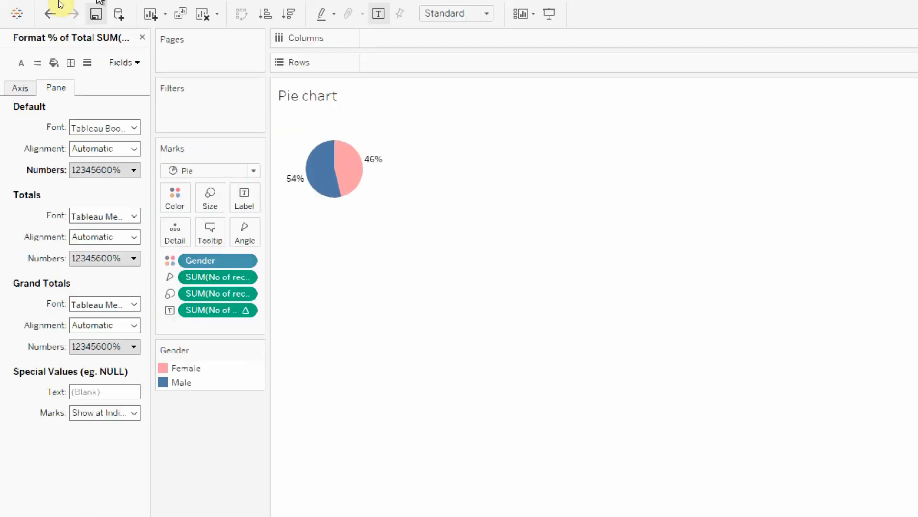
{"action": "left_click", "coordinate": [142, 3]}
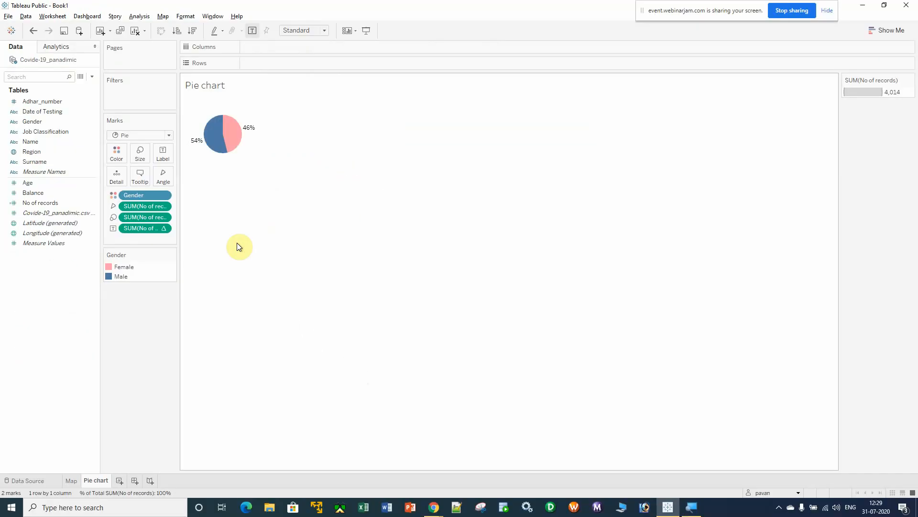
- Enlarge the pie chart by increasing its cell height and width
{"action": "mouse_move", "coordinate": [209, 135]}
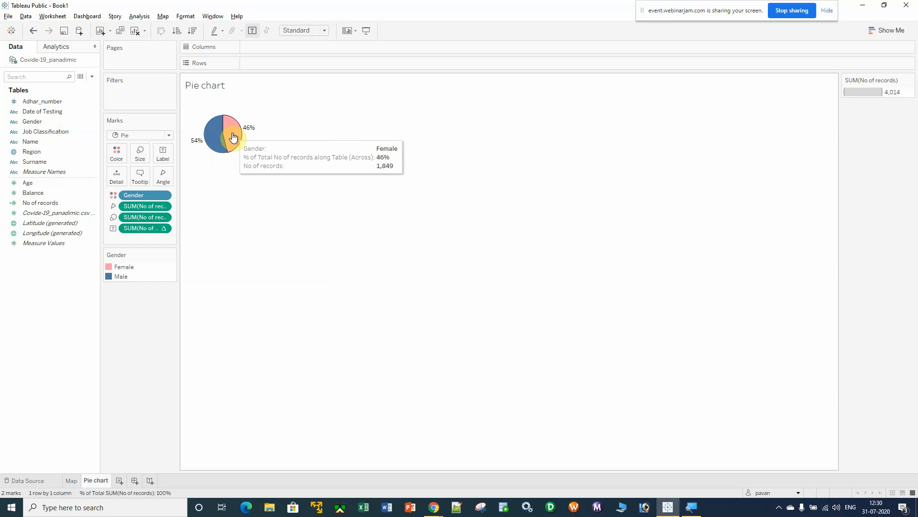
{"action": "left_click_drag", "start_coordinate": [209, 172], "coordinate": [209, 208]}
{"action": "left_click_drag", "start_coordinate": [262, 166], "coordinate": [297, 168]}
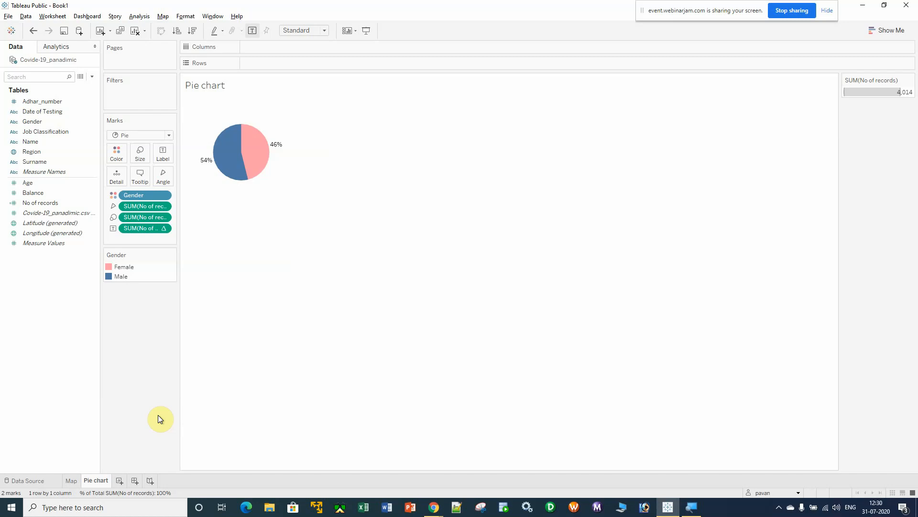
- Add a new worksheet and create an Age (bin) field from Age with a bin size of 5
{"action": "left_click", "coordinate": [120, 480]}
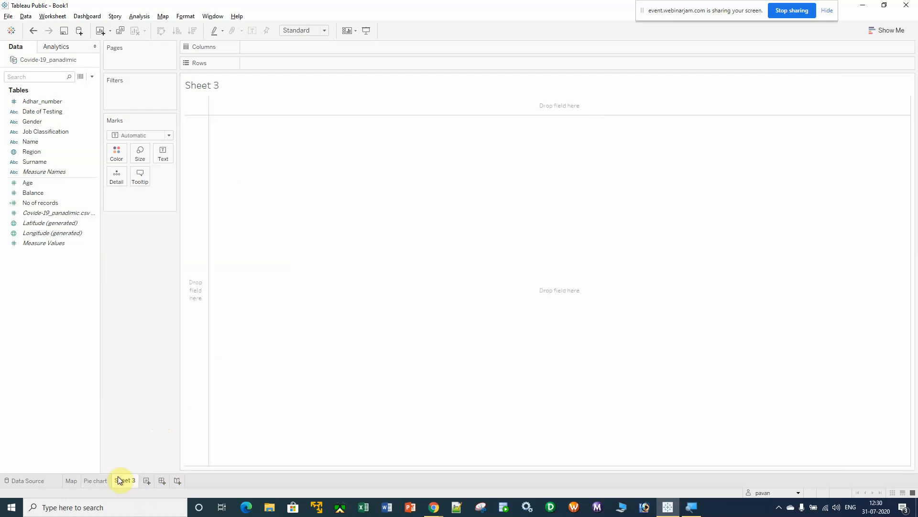
{"action": "mouse_move", "coordinate": [119, 479]}
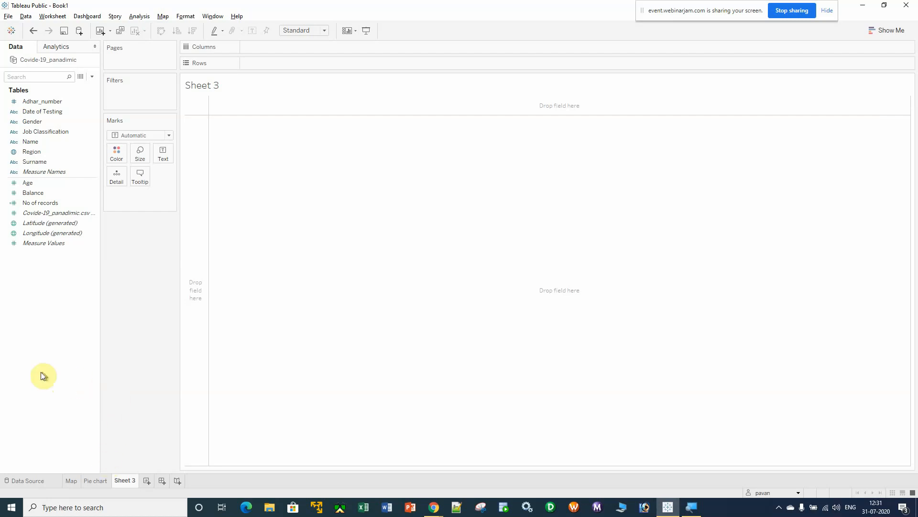
{"action": "left_click", "coordinate": [33, 184]}
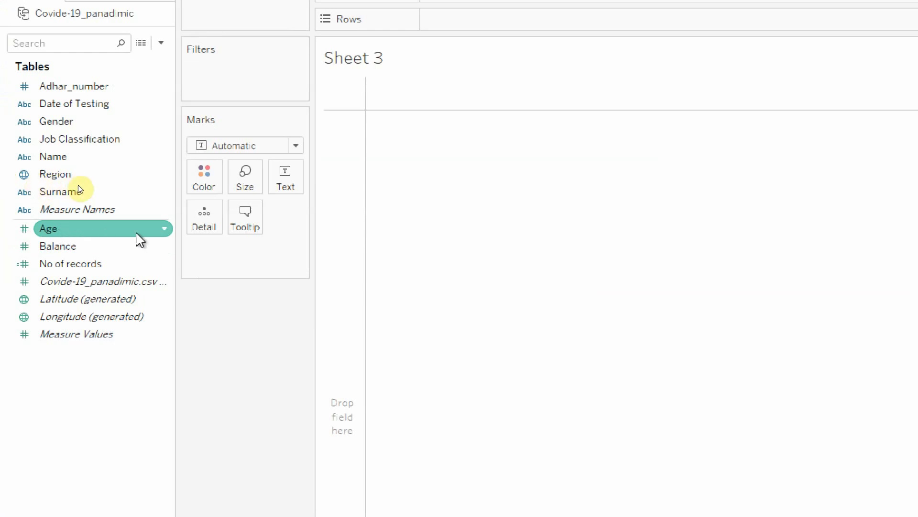
{"action": "left_click", "coordinate": [166, 229]}
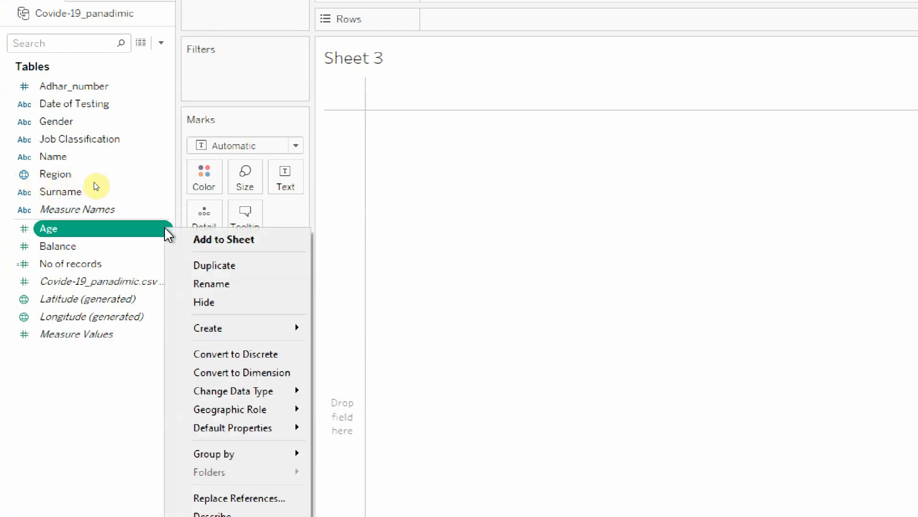
{"action": "mouse_move", "coordinate": [265, 336]}
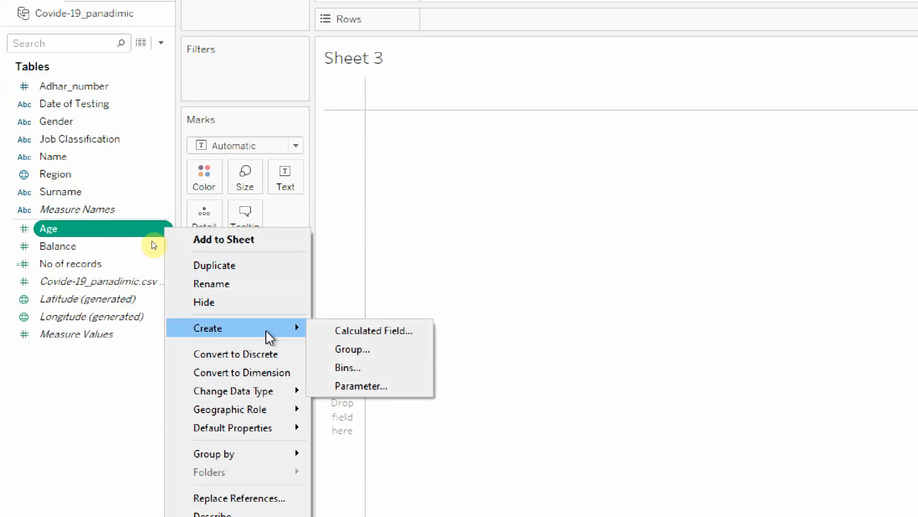
{"action": "left_click", "coordinate": [386, 370]}
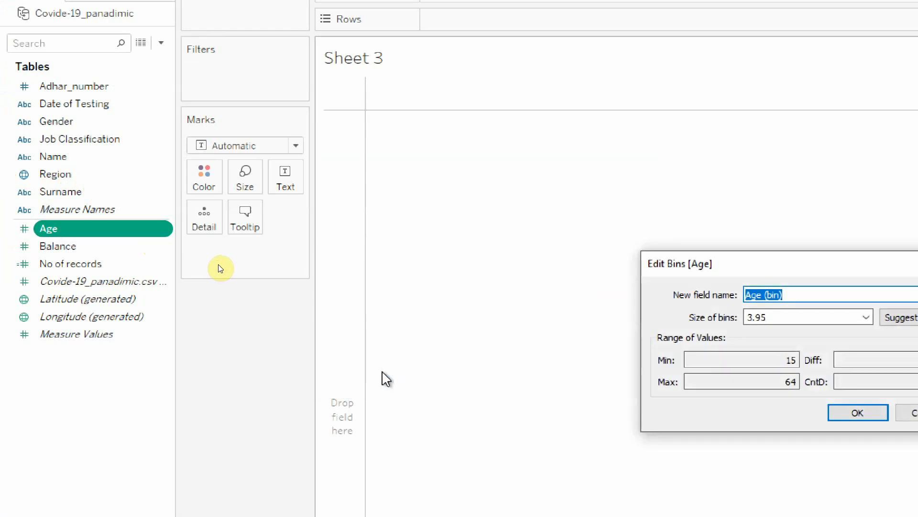
{"action": "left_click_drag", "start_coordinate": [732, 252], "coordinate": [459, 132]}
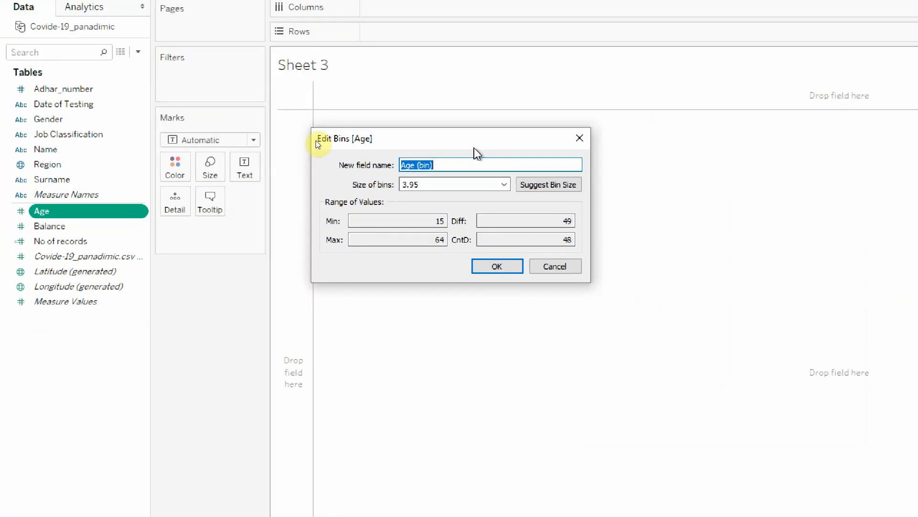
{"action": "left_click", "coordinate": [380, 179]}
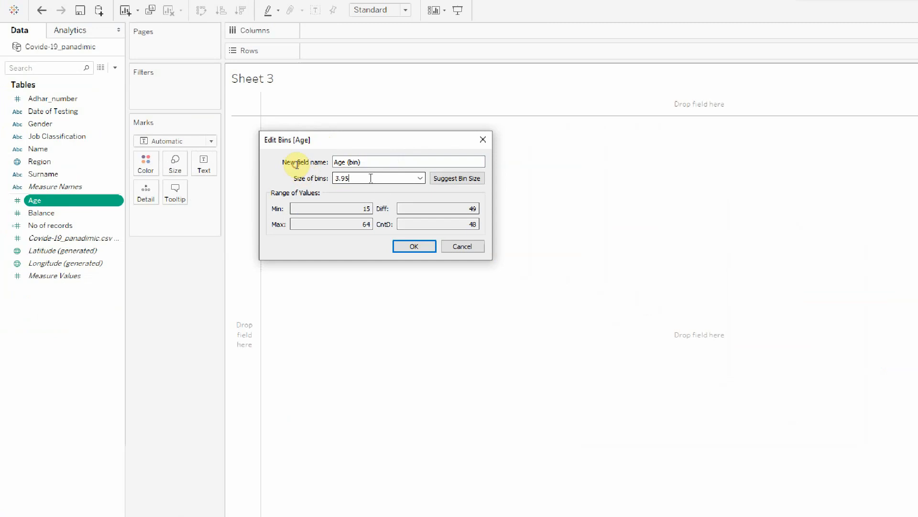
{"action": "key", "text": "BackSpace"}
{"action": "key", "text": "BackSpace"}
{"action": "key", "text": "BackSpace"}
{"action": "key", "text": "BackSpace"}
{"action": "type", "text": "5"}
{"action": "left_click", "coordinate": [416, 247]}
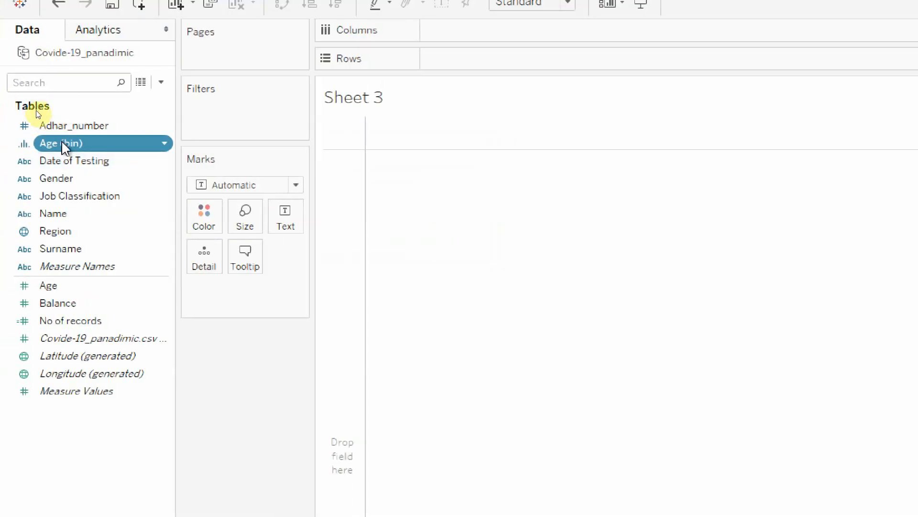
- Build an age histogram with Age (bin) on columns and the sum of No of records on rows
{"action": "left_click", "coordinate": [64, 141]}
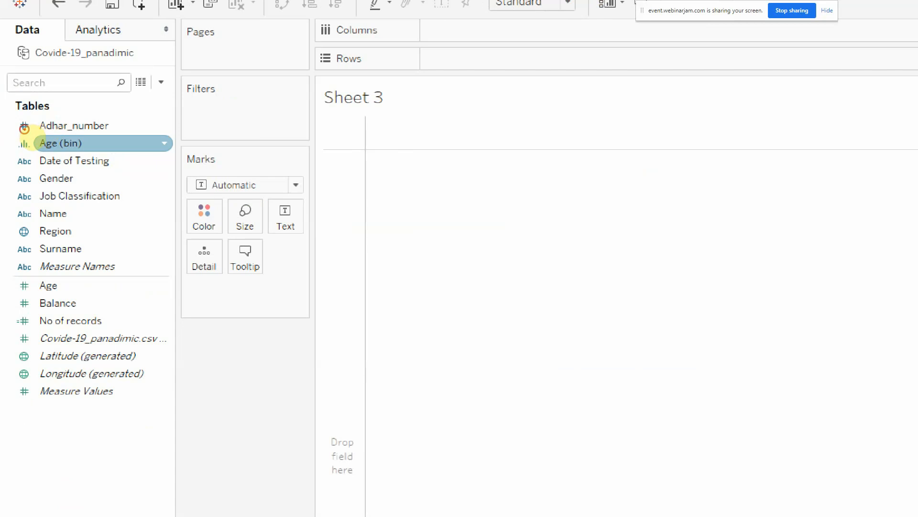
{"action": "mouse_move", "coordinate": [24, 129]}
{"action": "left_mouse_down"}
{"action": "mouse_move", "coordinate": [81, 156]}
{"action": "mouse_move", "coordinate": [162, 165]}
{"action": "mouse_move", "coordinate": [184, 158]}
{"action": "left_mouse_up"}
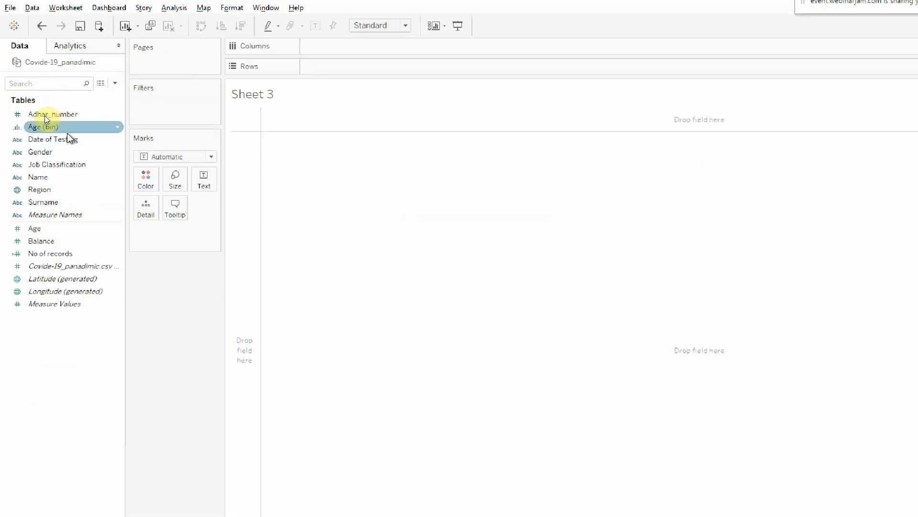
{"action": "left_click_drag", "start_coordinate": [39, 130], "coordinate": [266, 49]}
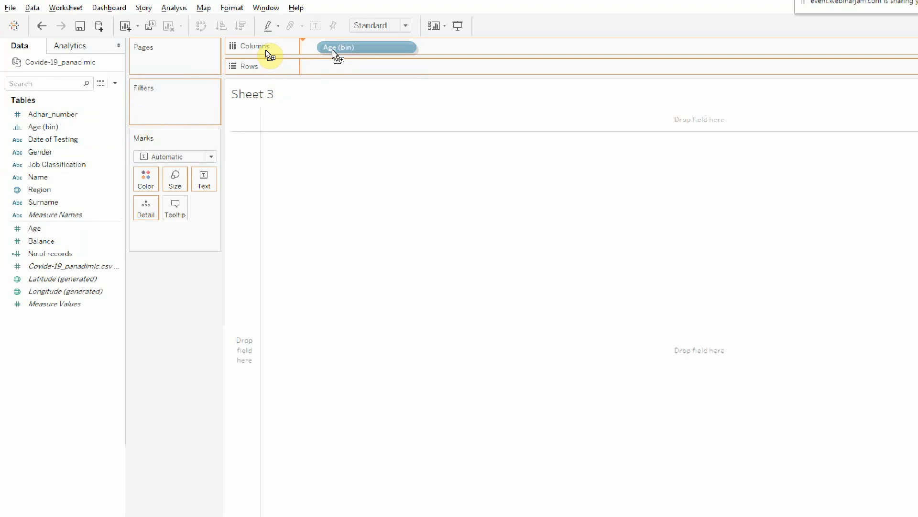
{"action": "left_click_drag", "start_coordinate": [266, 50], "coordinate": [266, 50]}
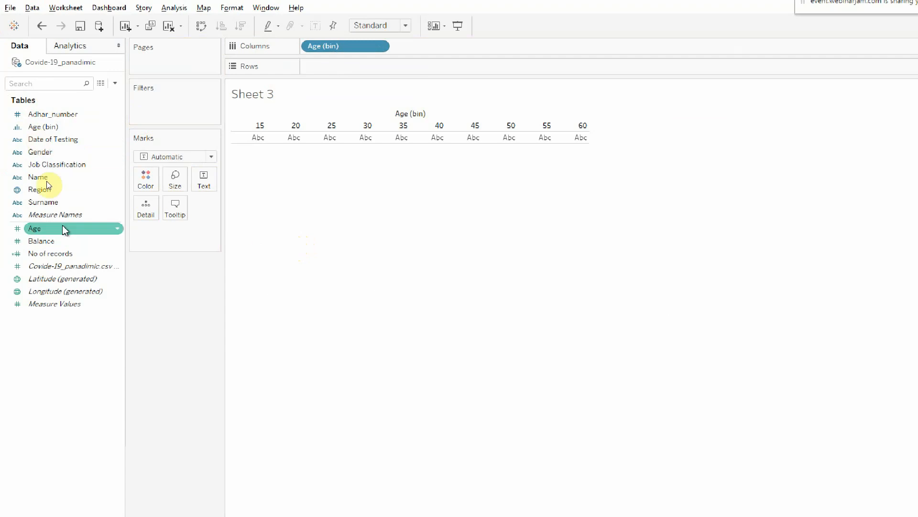
{"action": "left_click", "coordinate": [39, 254]}
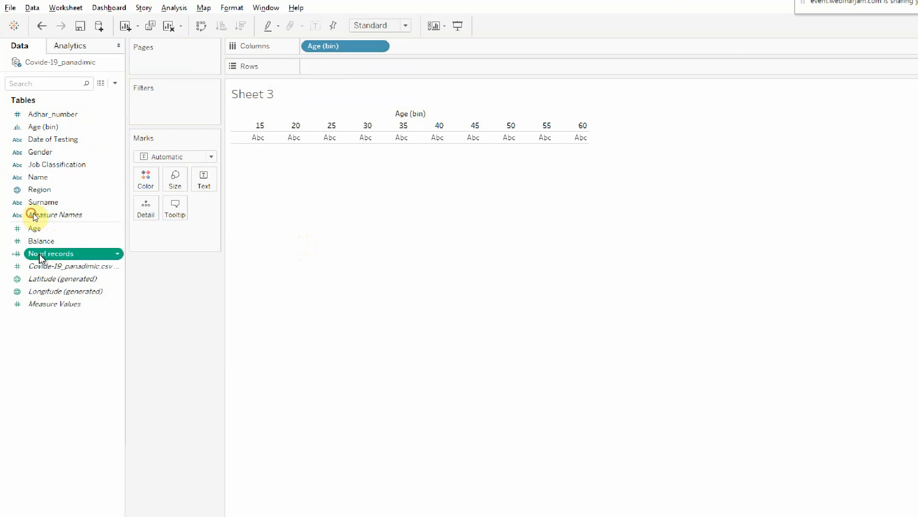
{"action": "mouse_move", "coordinate": [40, 254]}
{"action": "left_mouse_down"}
{"action": "mouse_move", "coordinate": [246, 208]}
{"action": "mouse_move", "coordinate": [318, 67]}
{"action": "left_mouse_up"}
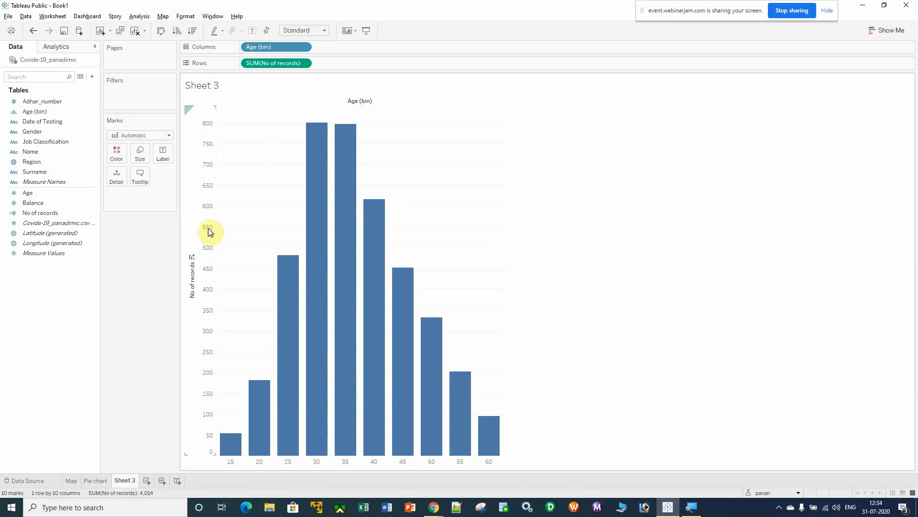
- Convert the histogram's No of records measure to Percent of Total and label the bars with it
{"action": "left_click", "coordinate": [304, 63]}
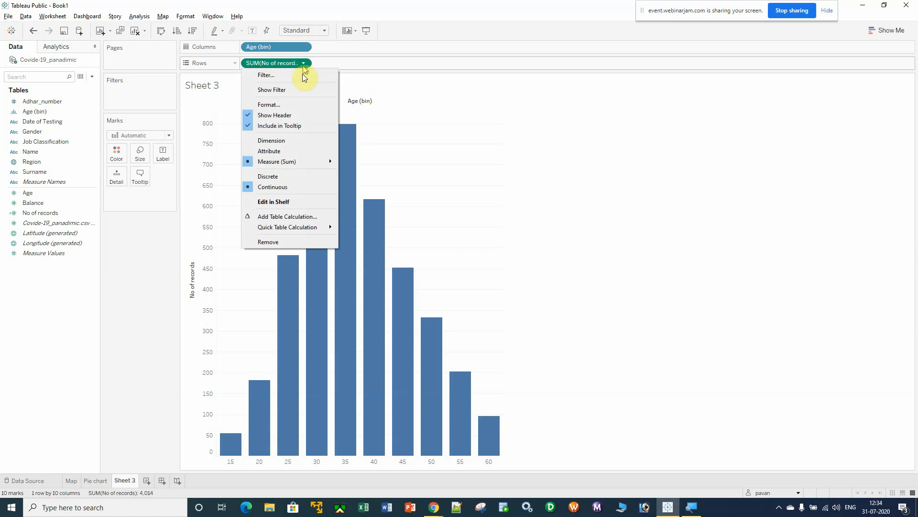
{"action": "mouse_move", "coordinate": [295, 228]}
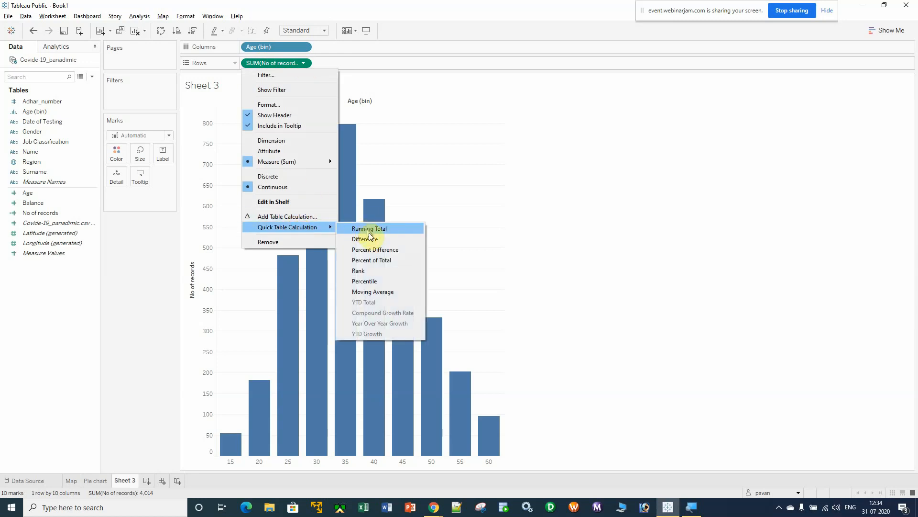
{"action": "left_click", "coordinate": [383, 259]}
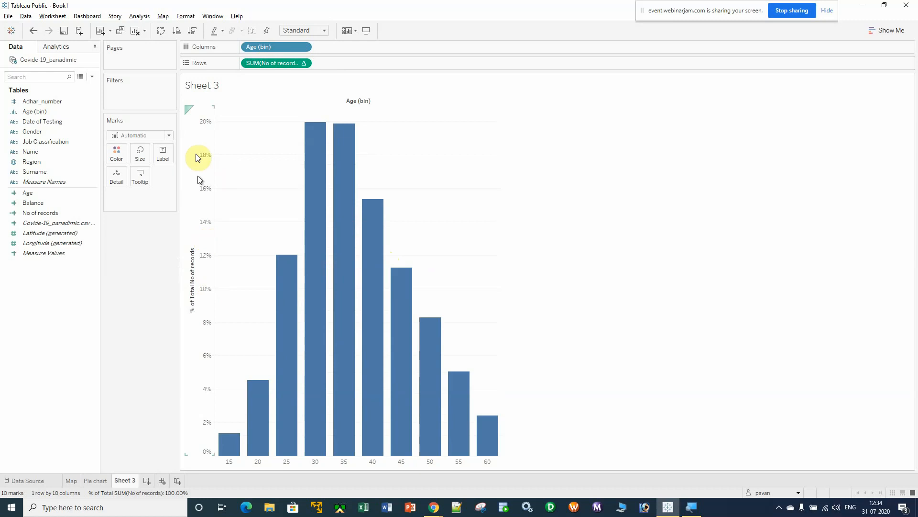
{"action": "mouse_move", "coordinate": [330, 155]}
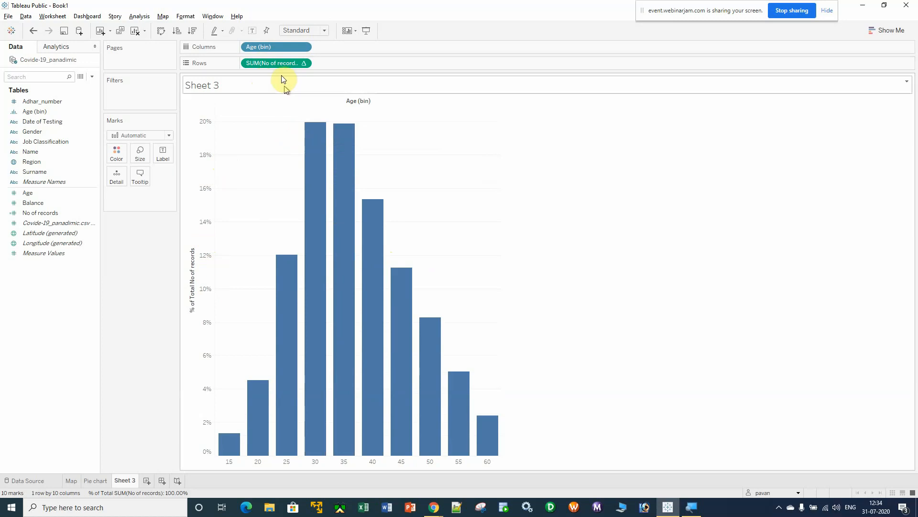
{"action": "left_click_drag", "start_coordinate": [276, 63], "coordinate": [166, 154]}
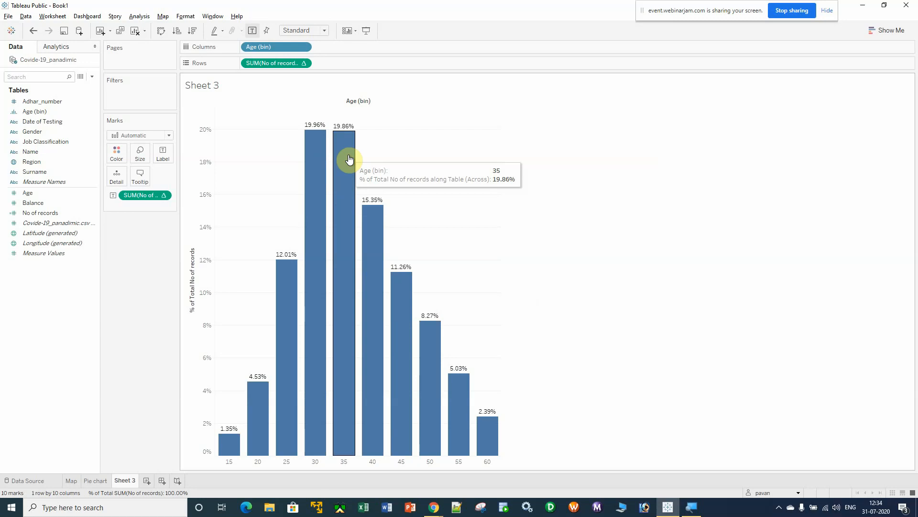
- Format the numbers of the percent-of-total labels on the bars as Percentage with 0 decimal places
{"action": "left_click", "coordinate": [163, 196]}
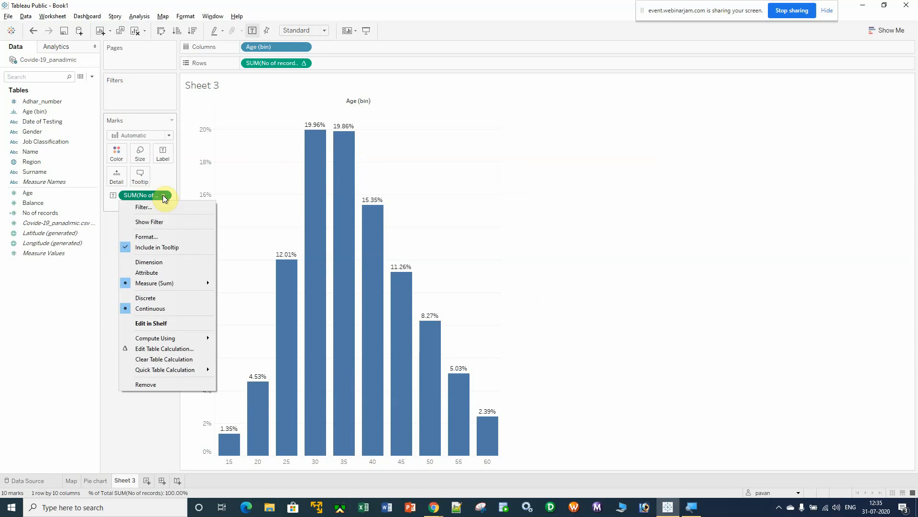
{"action": "left_click", "coordinate": [153, 237]}
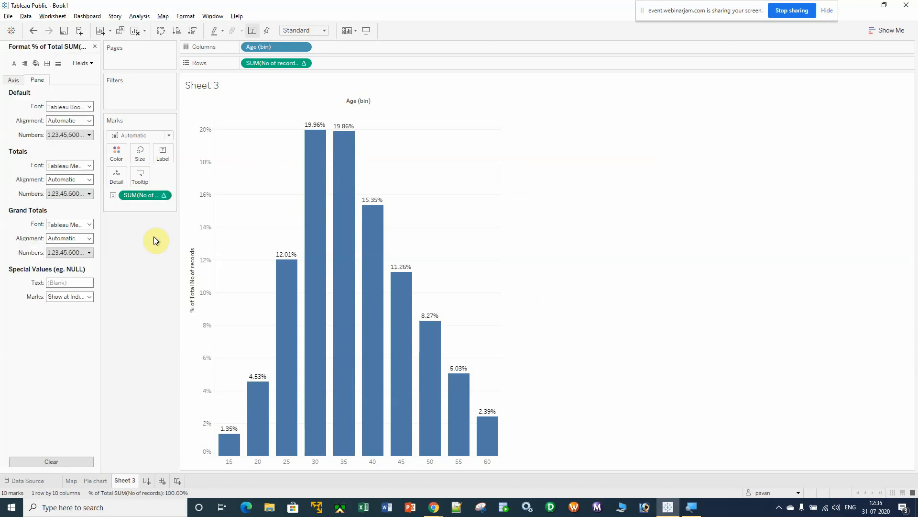
{"action": "left_click", "coordinate": [89, 134]}
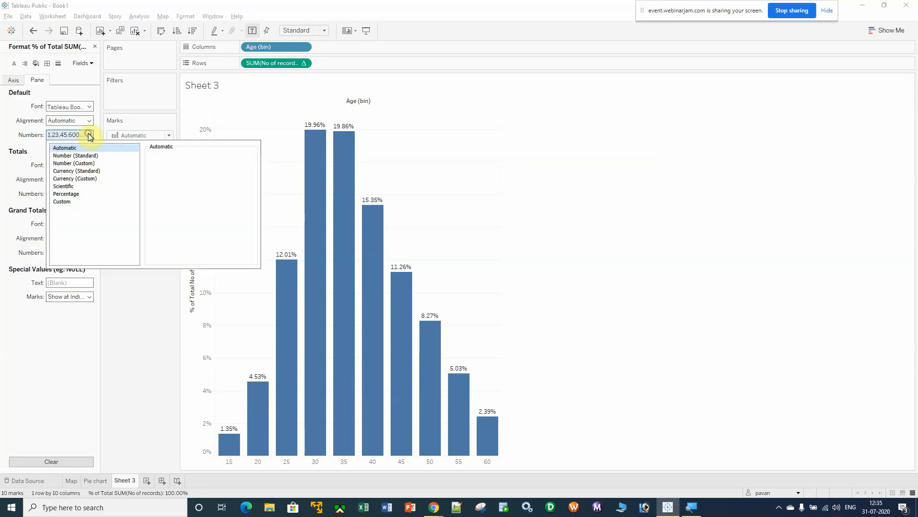
{"action": "left_click", "coordinate": [73, 193]}
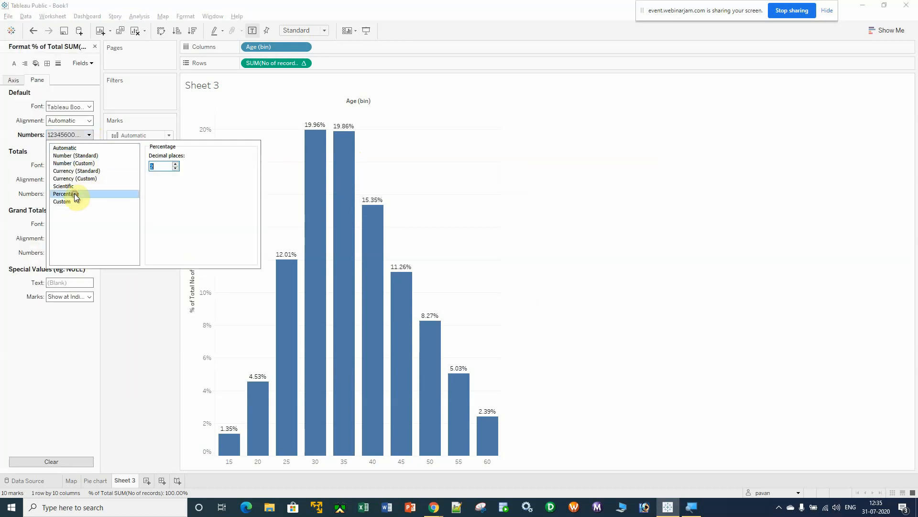
{"action": "left_click", "coordinate": [176, 168]}
{"action": "left_click", "coordinate": [176, 168]}
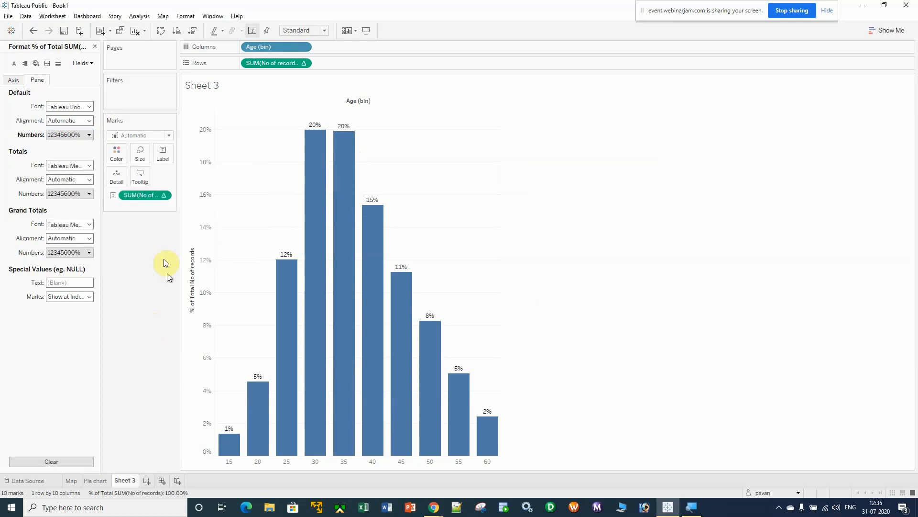
{"action": "left_click", "coordinate": [95, 47]}
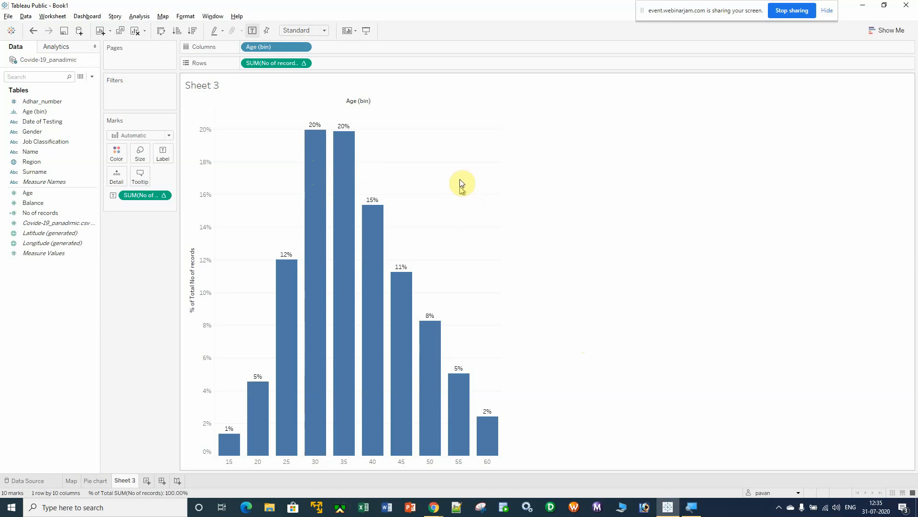
- Format the histogram worksheet's default font as 12 pt, bold and black
{"action": "right_click", "coordinate": [381, 139]}
{"action": "left_click", "coordinate": [406, 181]}
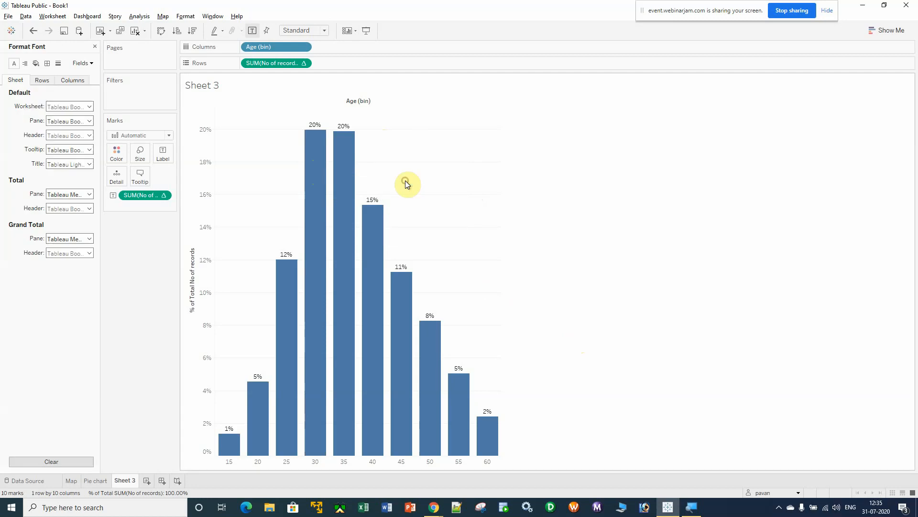
{"action": "left_click", "coordinate": [90, 106]}
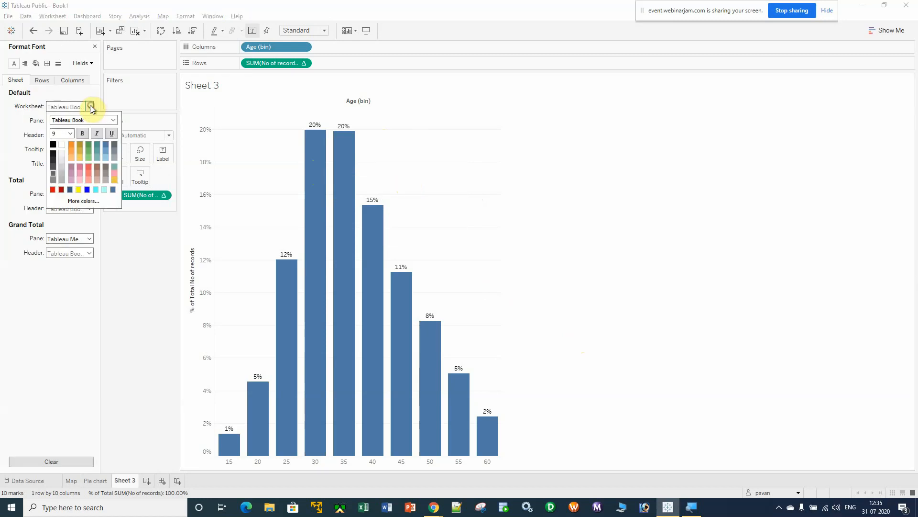
{"action": "left_click", "coordinate": [70, 133]}
{"action": "left_click", "coordinate": [59, 168]}
{"action": "left_click", "coordinate": [82, 133]}
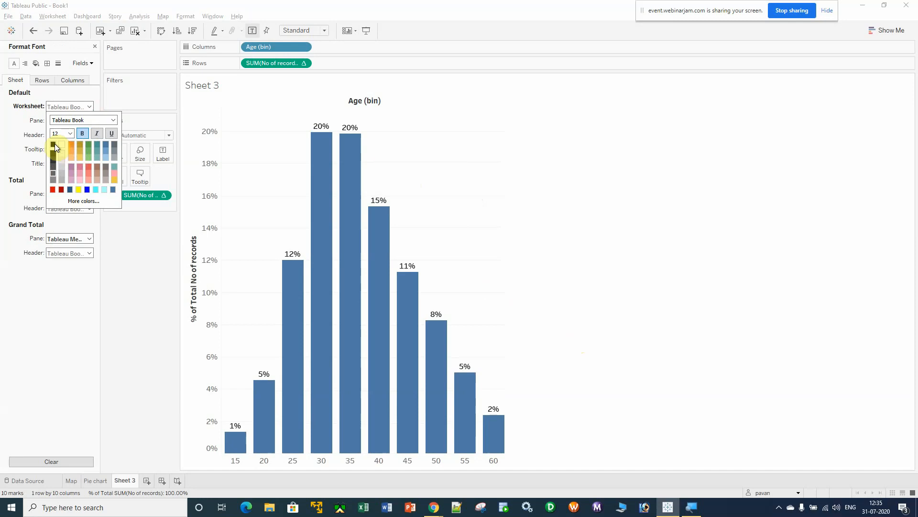
{"action": "left_click", "coordinate": [142, 282]}
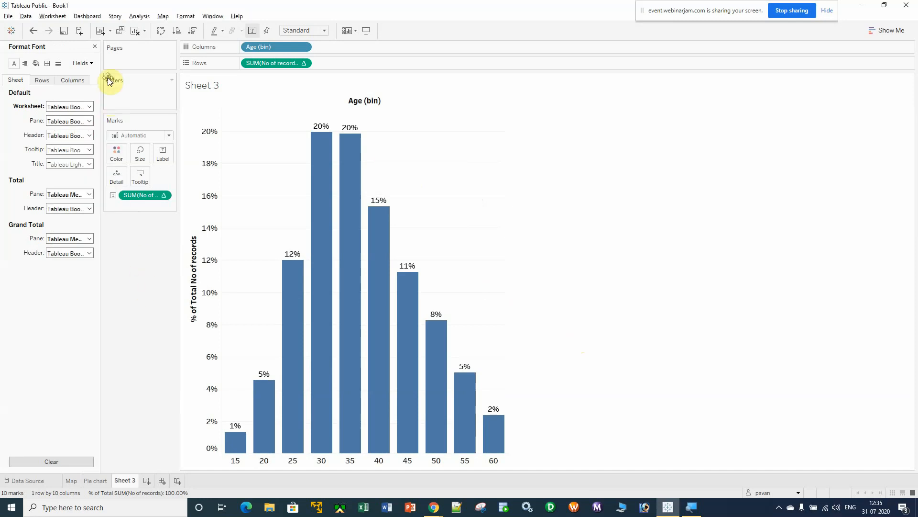
{"action": "left_click", "coordinate": [95, 46]}
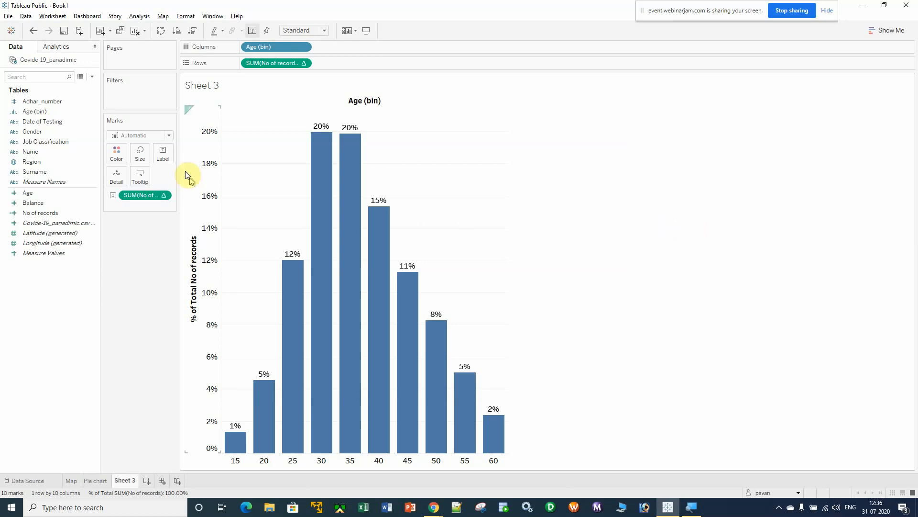
- Edit the Age (bin) field and set its bin size to 10
{"action": "left_click", "coordinate": [94, 112]}
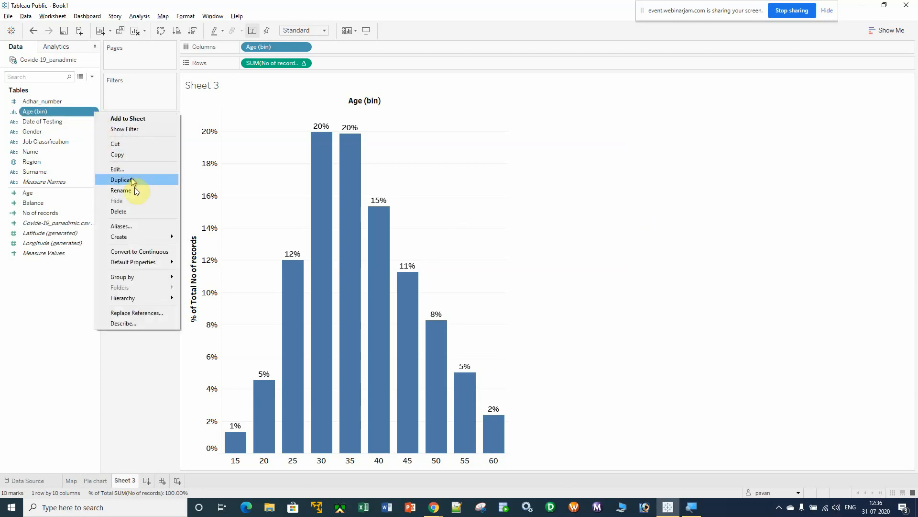
{"action": "mouse_move", "coordinate": [141, 237]}
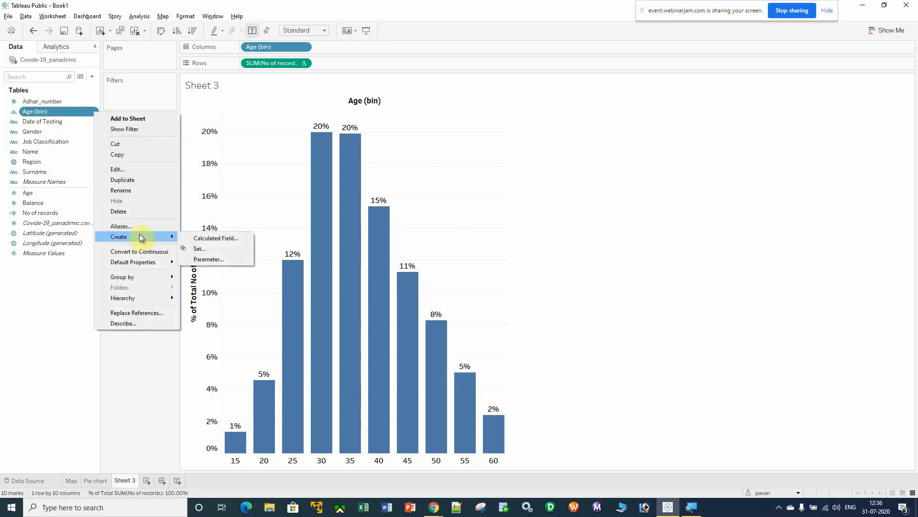
{"action": "left_click", "coordinate": [128, 168]}
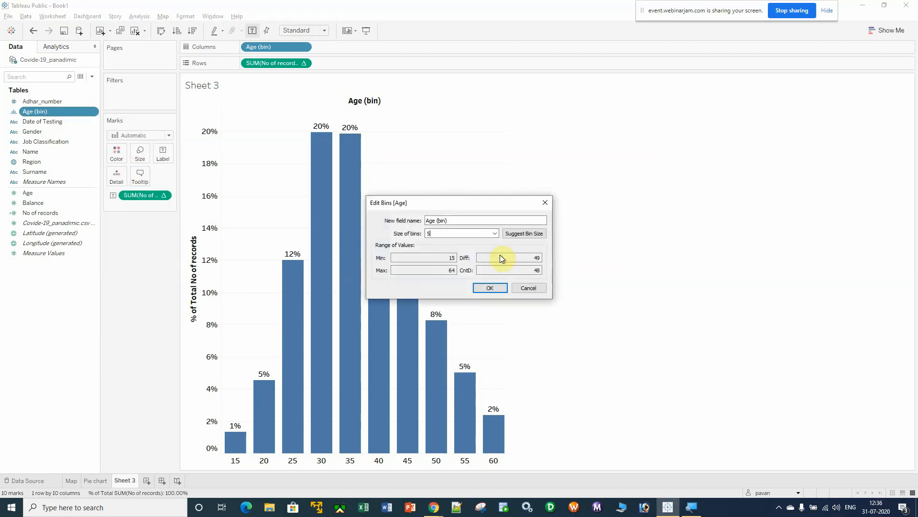
{"action": "key", "text": "BackSpace"}
{"action": "type", "text": "10"}
{"action": "left_click", "coordinate": [490, 288]}
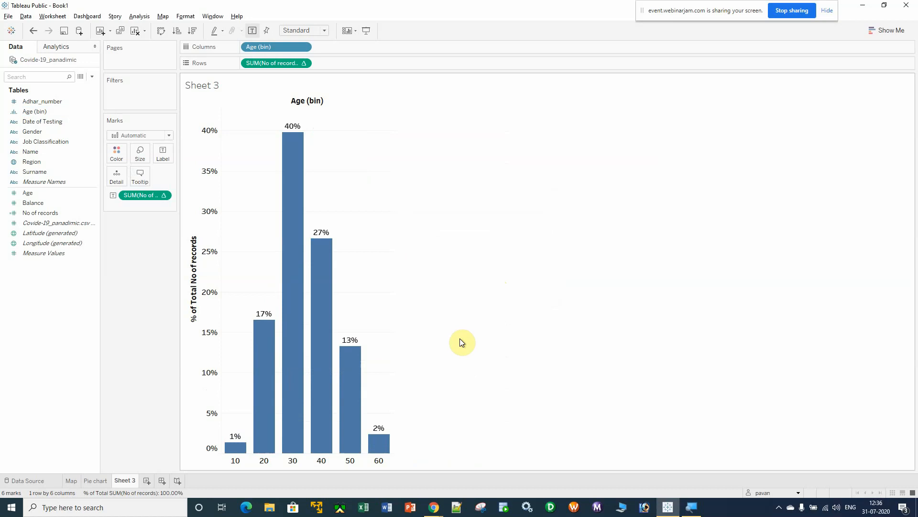
{"action": "mouse_move", "coordinate": [288, 210]}
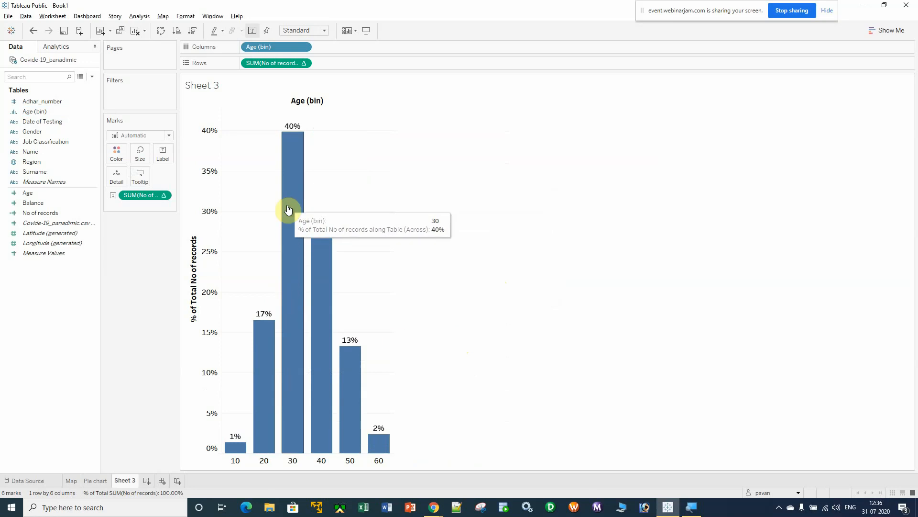
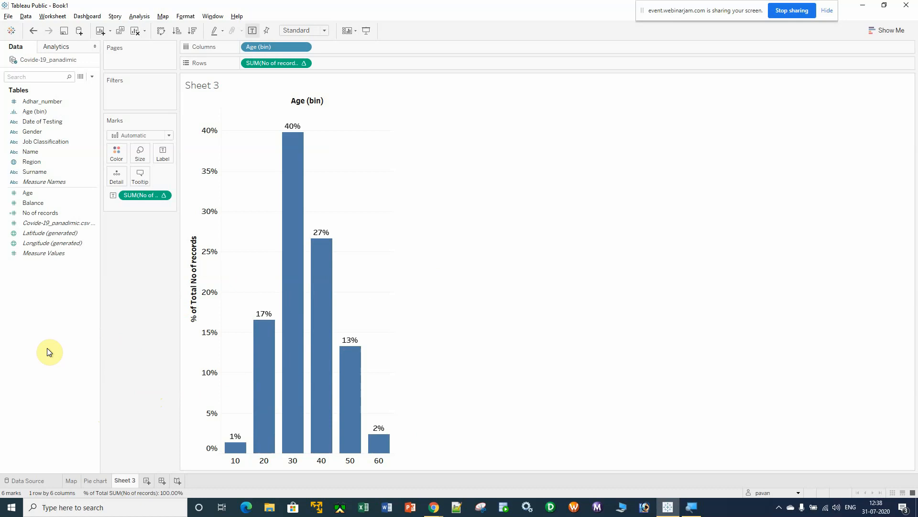
- Start an integer parameter named Age with current value 5 and a range of allowable values with minimum 5
{"action": "right_click", "coordinate": [48, 352]}
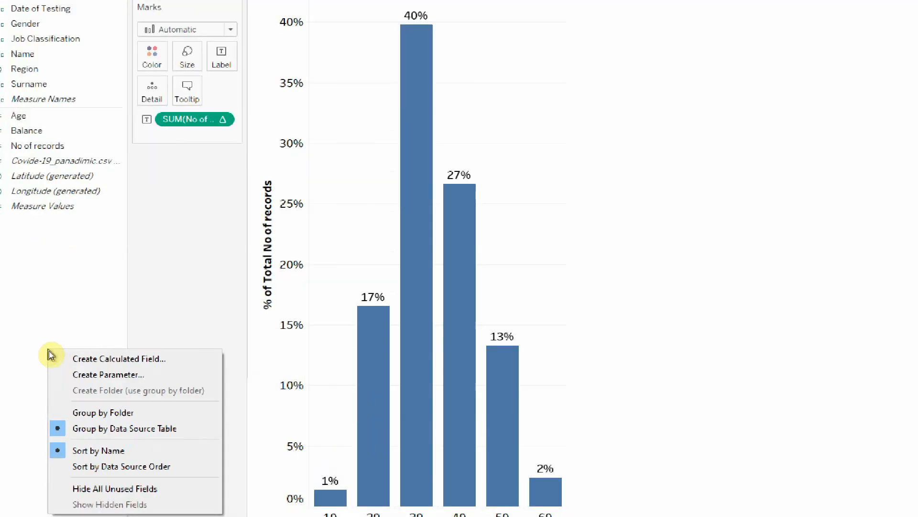
{"action": "left_click", "coordinate": [94, 379]}
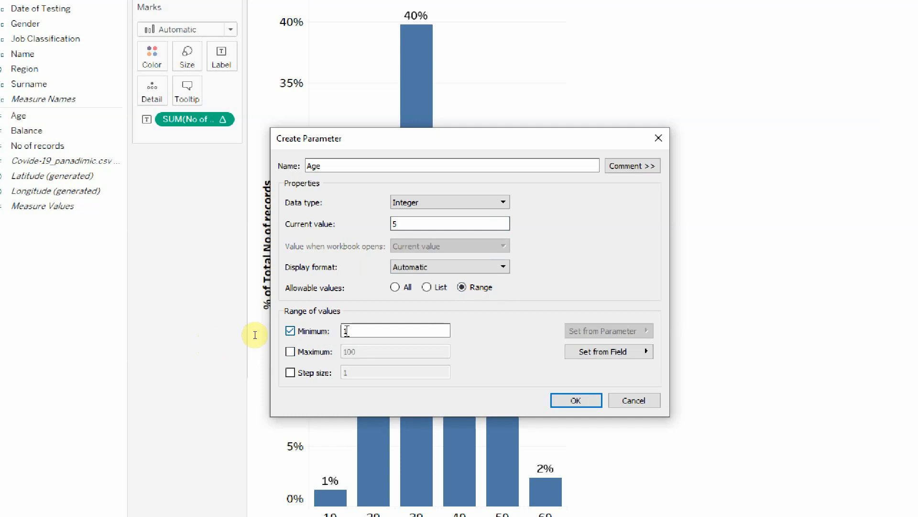
{"action": "left_click", "coordinate": [373, 329]}
{"action": "type", "text": "5"}
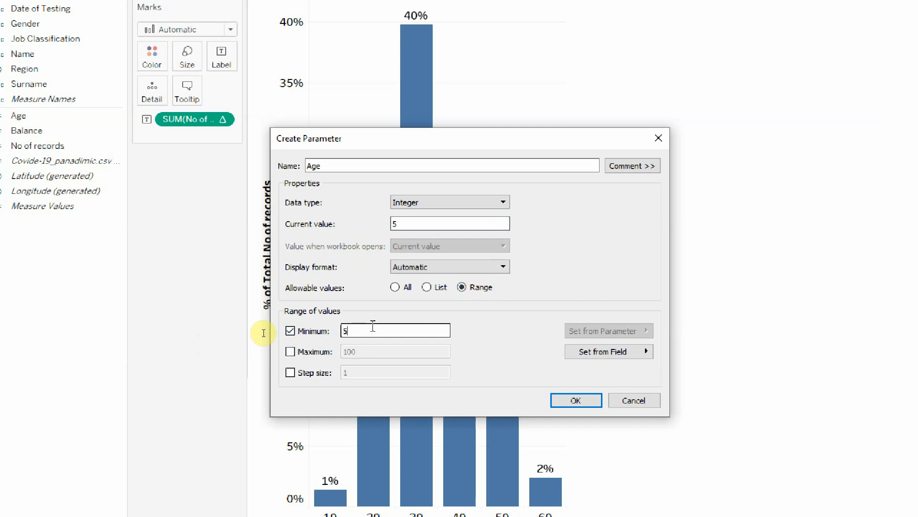
- Limit the Age parameter to a maximum of 15 with a step size of 5 and create it
{"action": "left_click", "coordinate": [291, 351]}
{"action": "left_click", "coordinate": [371, 352]}
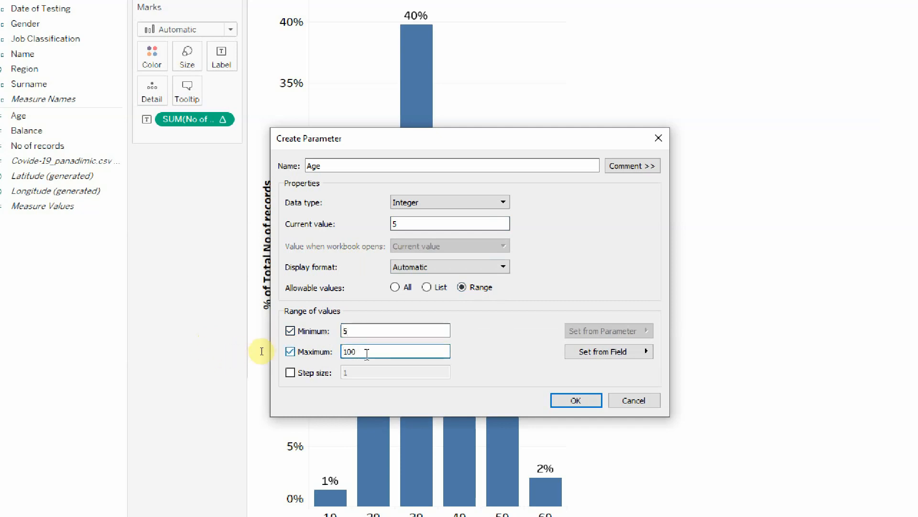
{"action": "double_click", "coordinate": [349, 352]}
{"action": "key", "text": "BackSpace"}
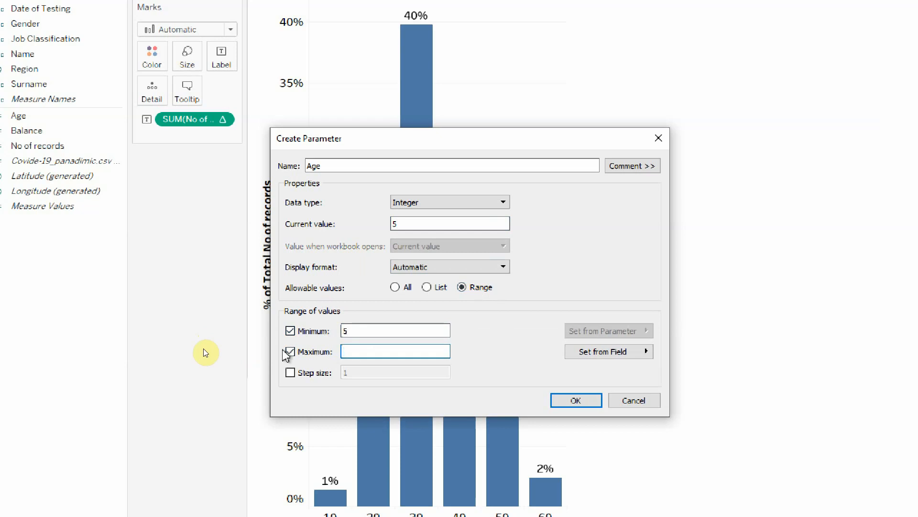
{"action": "type", "text": "15"}
{"action": "left_click", "coordinate": [290, 372]}
{"action": "key", "text": "BackSpace"}
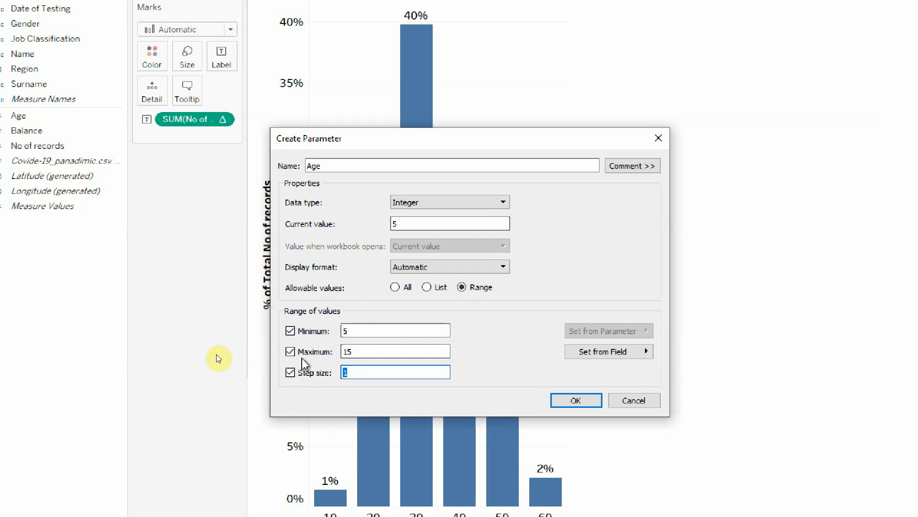
{"action": "type", "text": "5"}
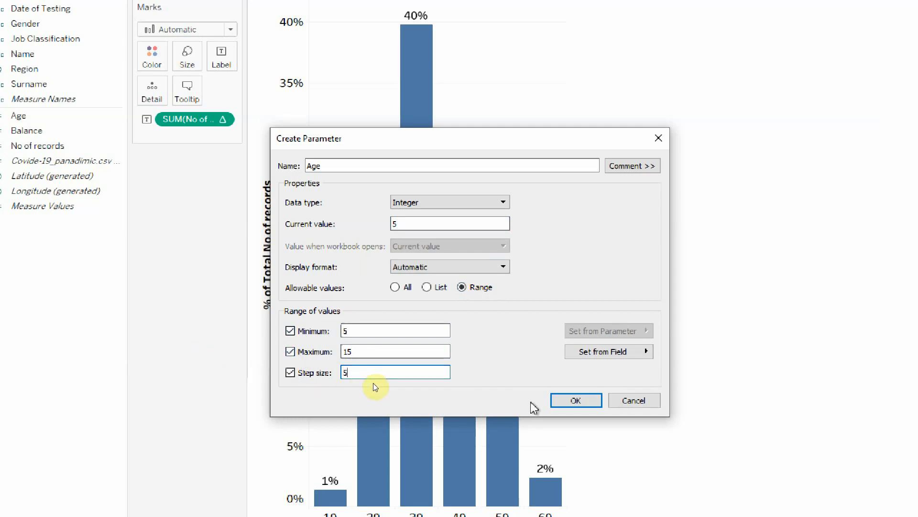
{"action": "left_click", "coordinate": [583, 402]}
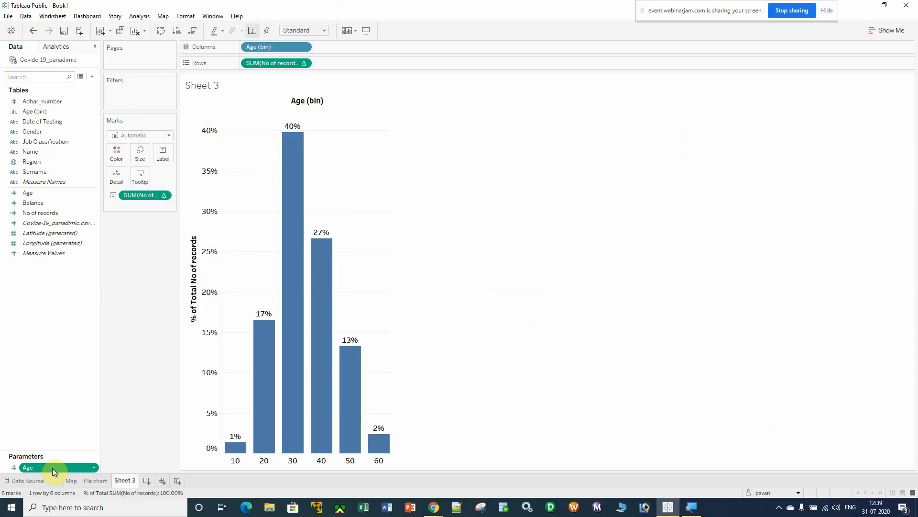
- Show the Age parameter control beneath the Marks card and step its value up to 15 and back to 5
{"action": "right_click", "coordinate": [53, 468]}
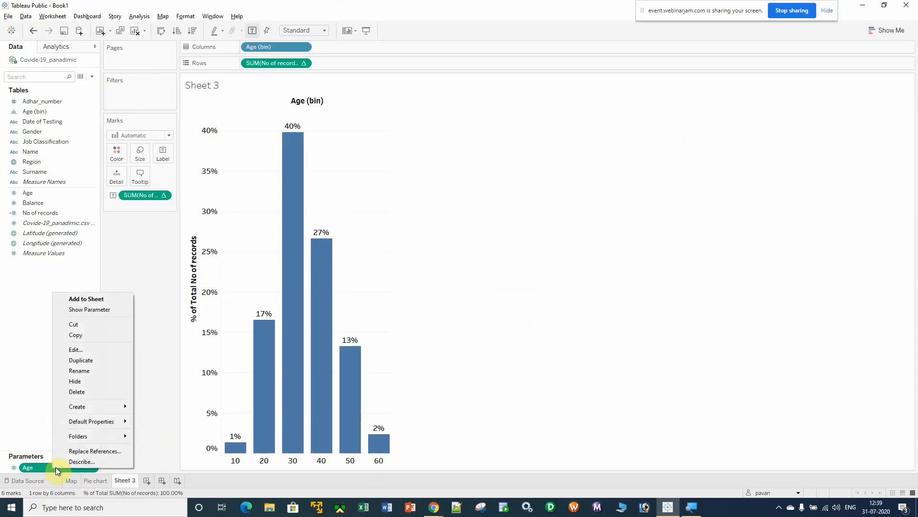
{"action": "left_click", "coordinate": [91, 309]}
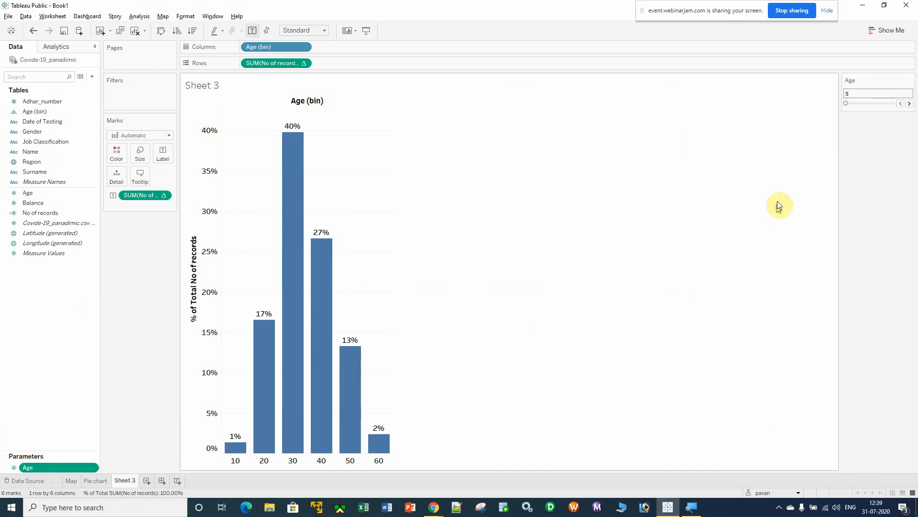
{"action": "left_click_drag", "start_coordinate": [862, 84], "coordinate": [147, 241]}
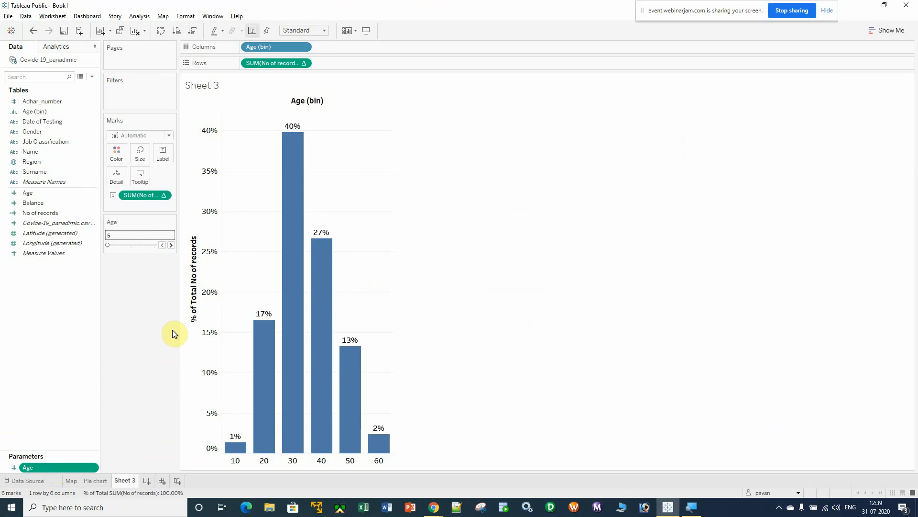
{"action": "left_click", "coordinate": [171, 245]}
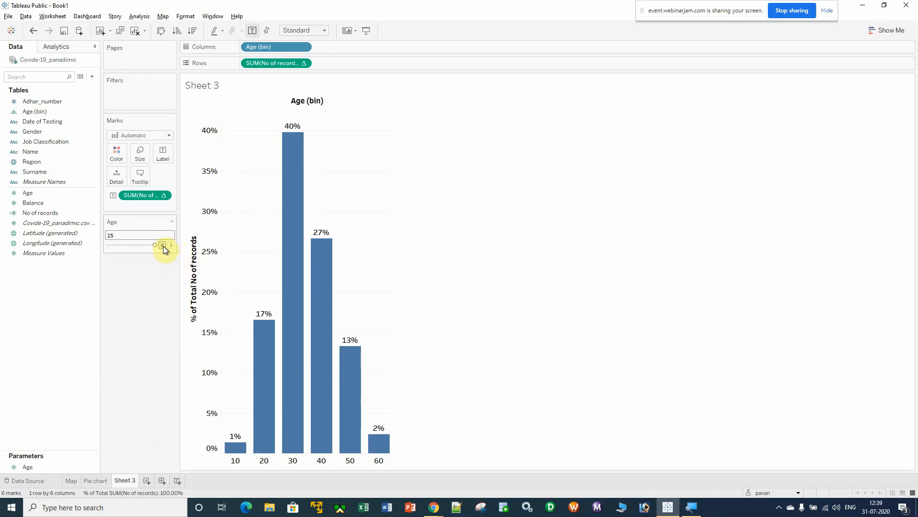
{"action": "left_click", "coordinate": [162, 245]}
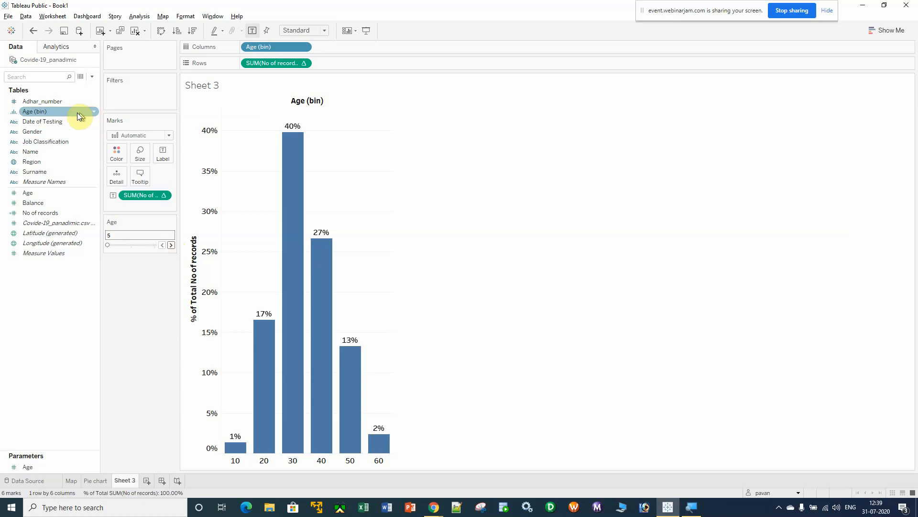
- Edit the Age (bin) field so its bin size is taken from the Age parameter
{"action": "left_click", "coordinate": [94, 111]}
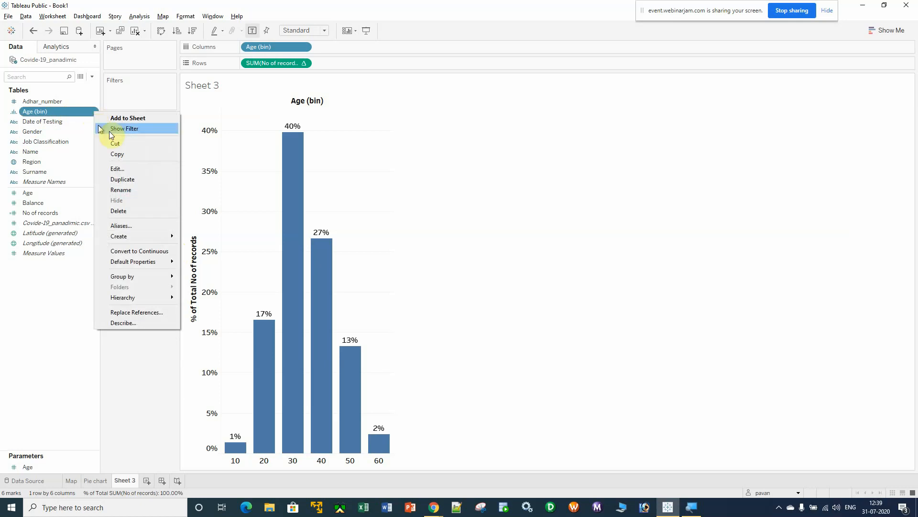
{"action": "left_click", "coordinate": [127, 168]}
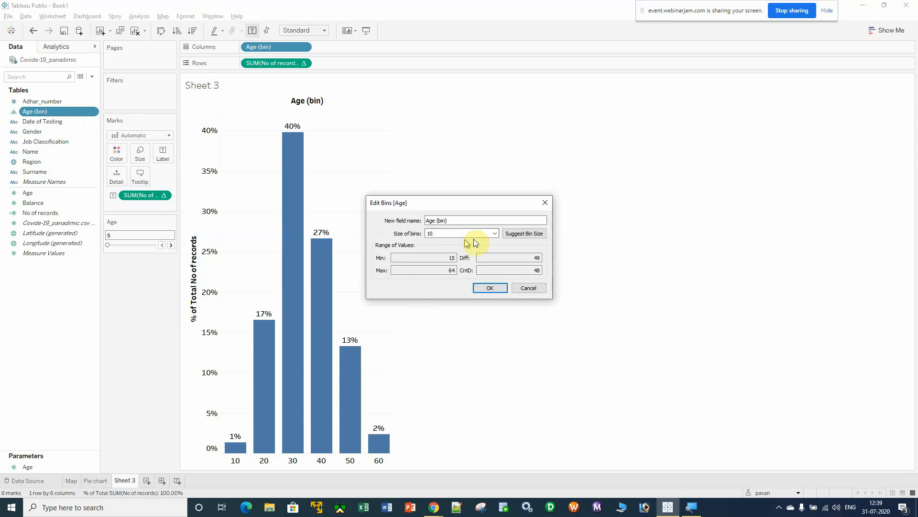
{"action": "left_click", "coordinate": [495, 233]}
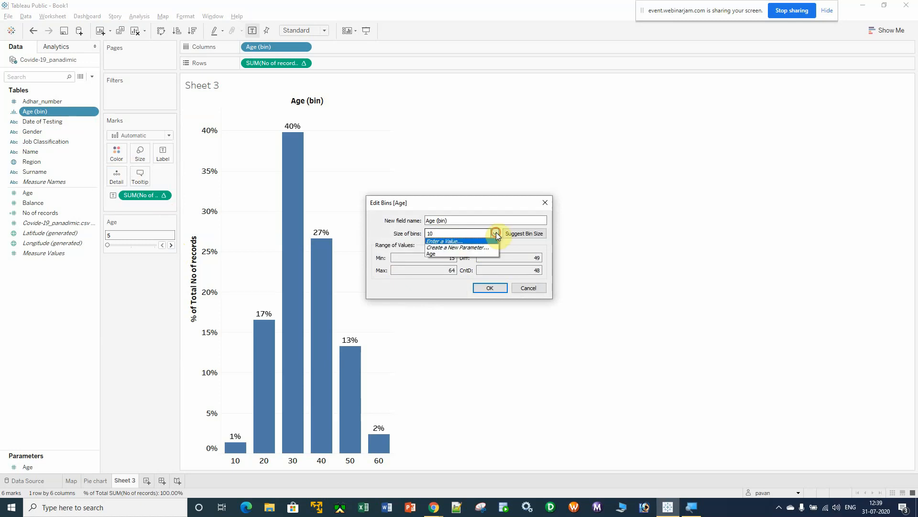
{"action": "left_click", "coordinate": [456, 253]}
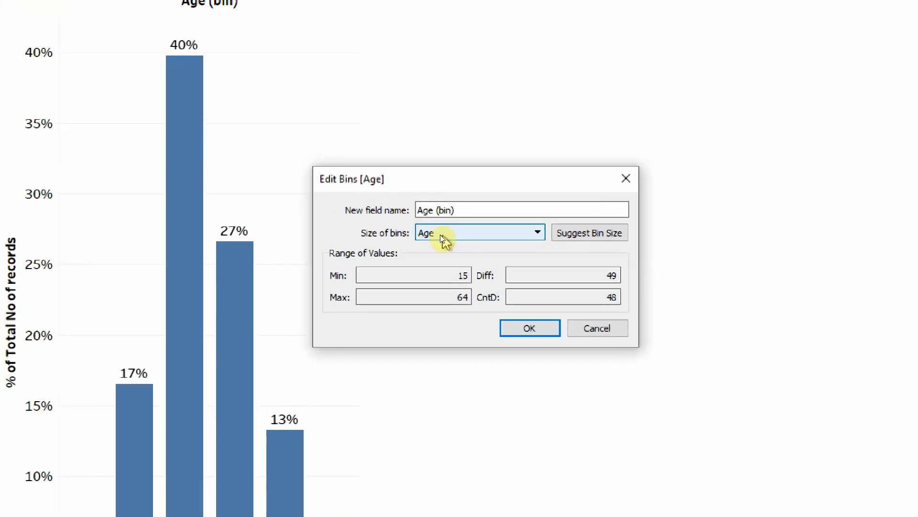
{"action": "left_click", "coordinate": [544, 329]}
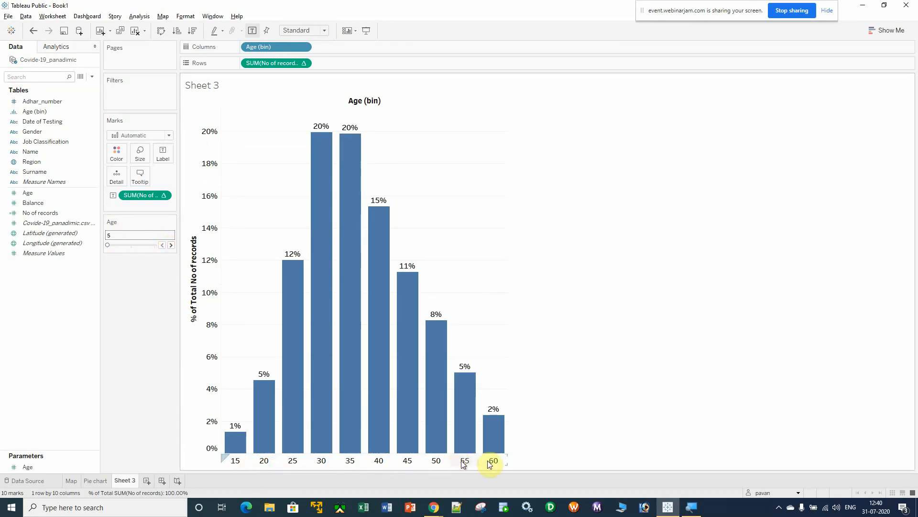
- Step the Age parameter up to 15 and back to 5 to test the histogram's bin size
{"action": "left_click", "coordinate": [171, 245]}
{"action": "left_click", "coordinate": [171, 246]}
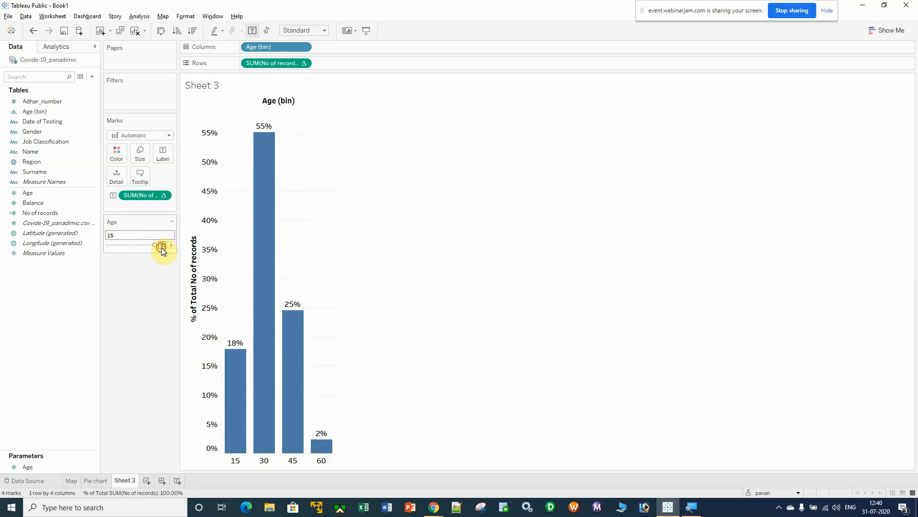
{"action": "left_click", "coordinate": [162, 246]}
{"action": "left_click", "coordinate": [162, 246]}
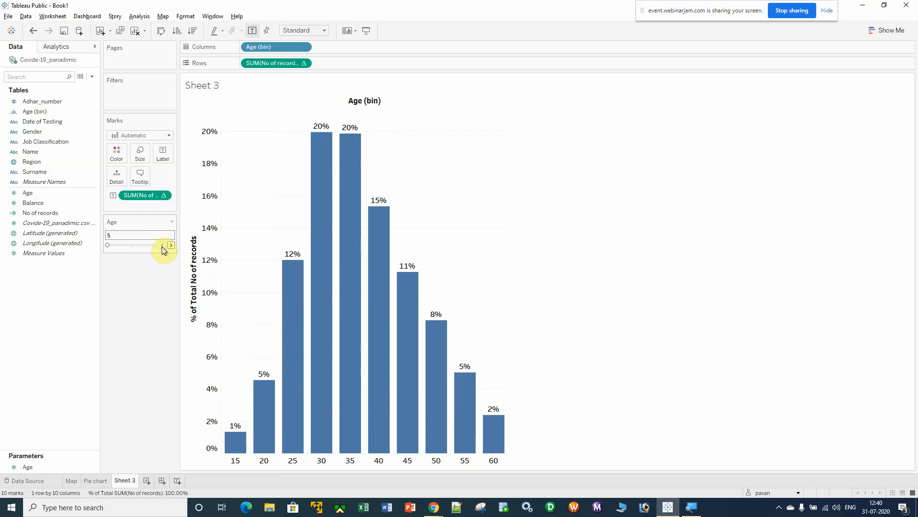
- Rename the Sheet 3 worksheet as Age Distribution
{"action": "right_click", "coordinate": [125, 481]}
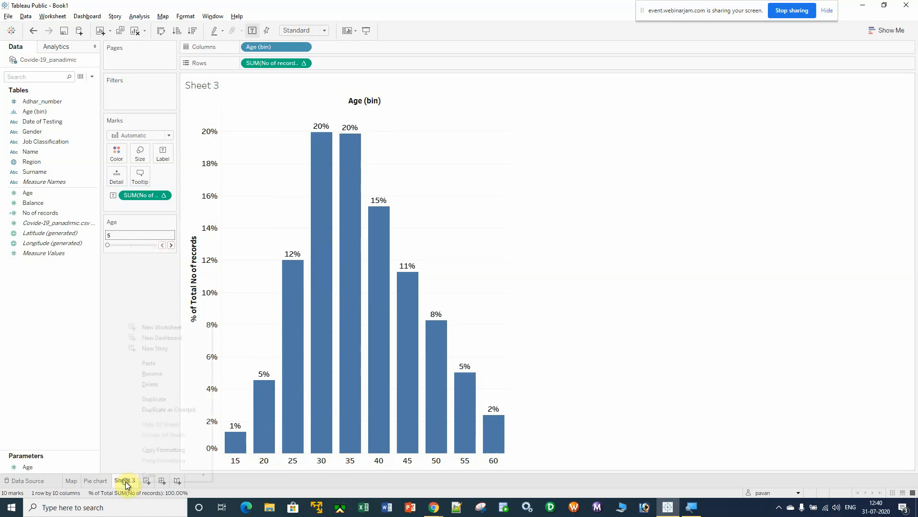
{"action": "left_click", "coordinate": [163, 372]}
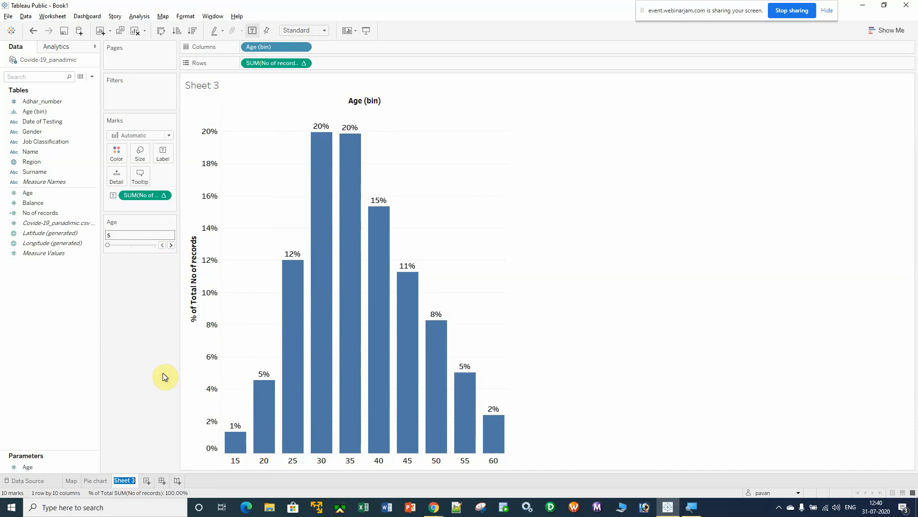
{"action": "key", "text": "BackSpace"}
{"action": "type", "text": "Age Distribut"}
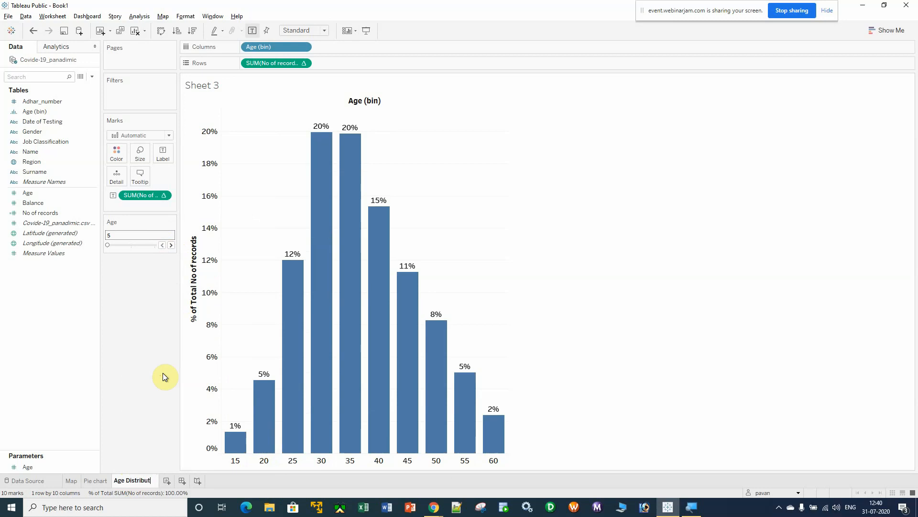
{"action": "type", "text": "ion"}
{"action": "key", "text": "Return"}
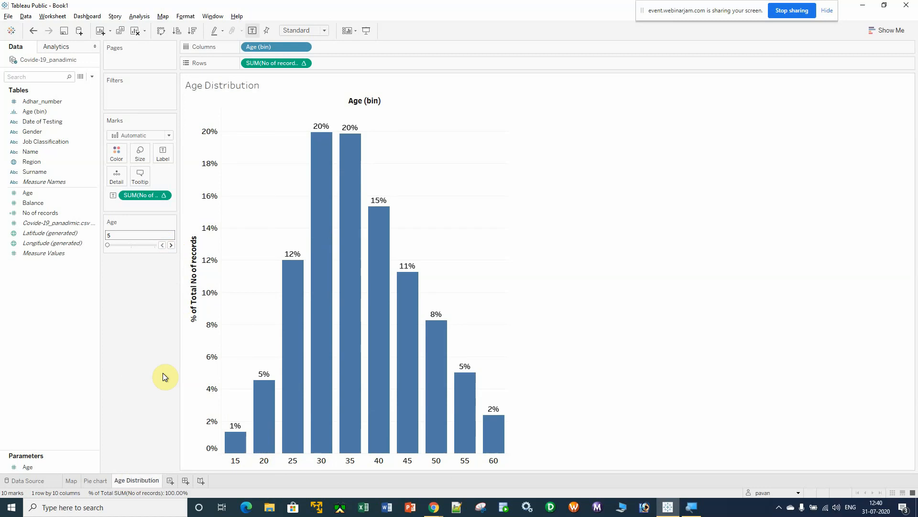
- Revisit the Pie chart and Age Distribution sheets and add a new blank worksheet
{"action": "left_click", "coordinate": [96, 481]}
{"action": "left_click", "coordinate": [124, 480]}
{"action": "left_click", "coordinate": [171, 480]}
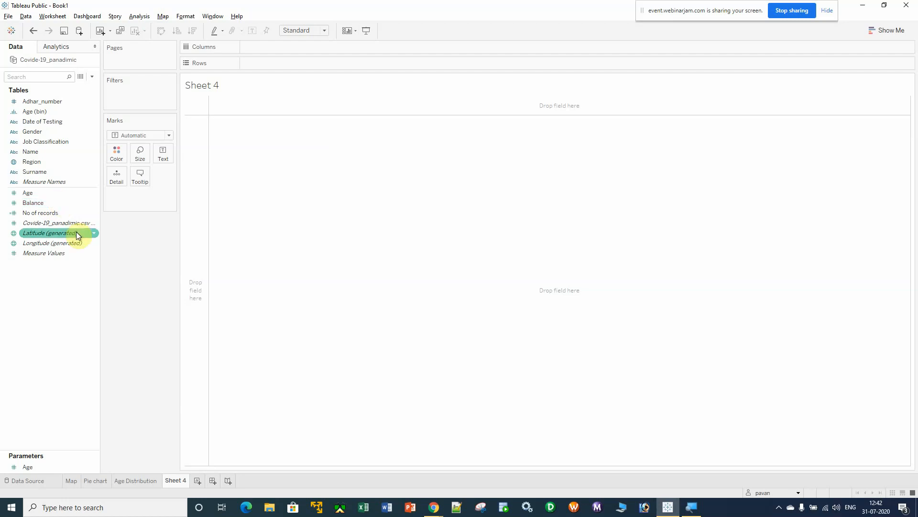
- Try to create bins from the Balance measure with the field name Balance and a bin size of 10000
{"action": "right_click", "coordinate": [51, 203]}
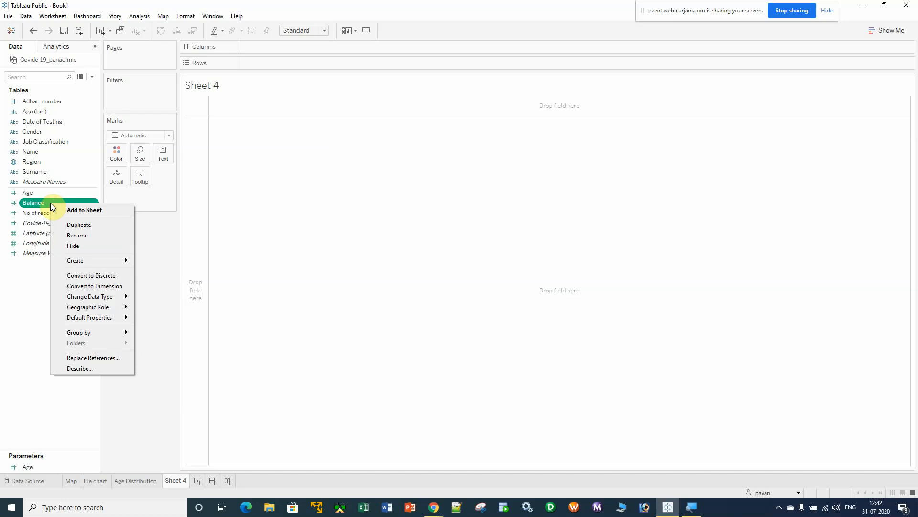
{"action": "mouse_move", "coordinate": [106, 261]}
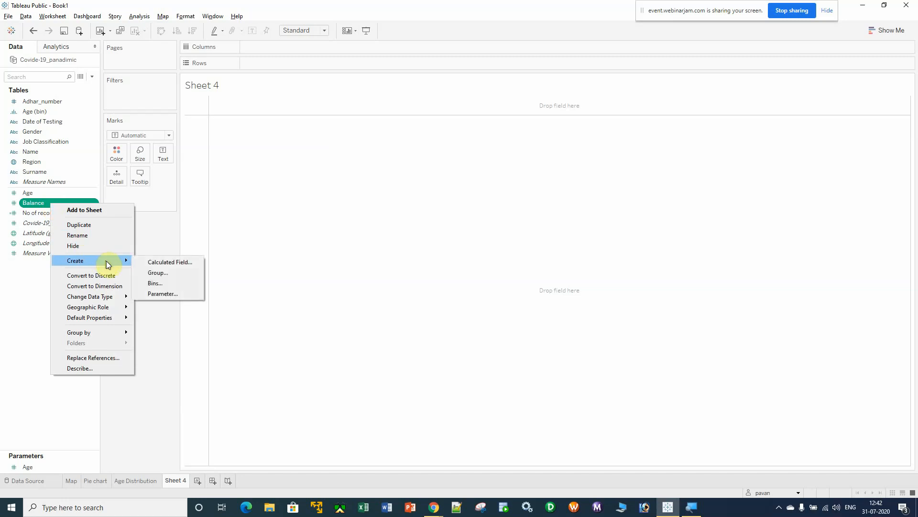
{"action": "left_click", "coordinate": [171, 283]}
{"action": "left_click", "coordinate": [452, 235]}
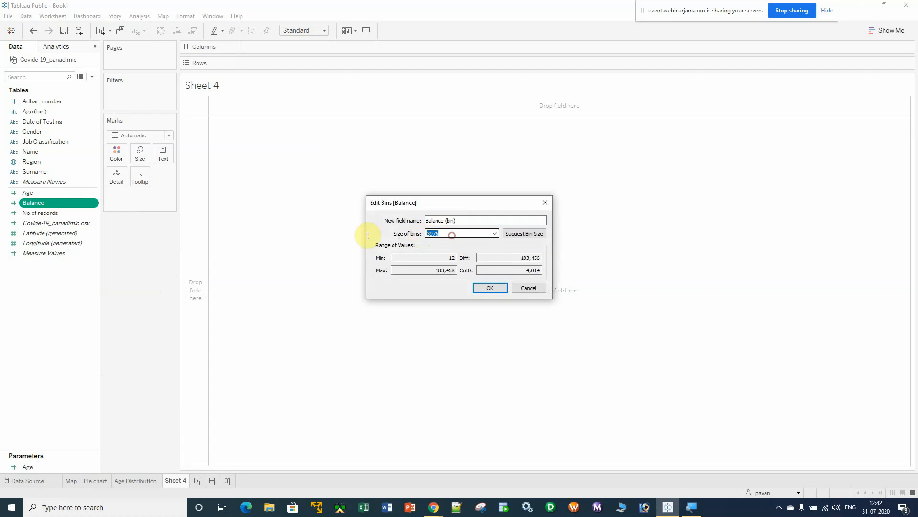
{"action": "left_click_drag", "start_coordinate": [479, 220], "coordinate": [322, 223]}
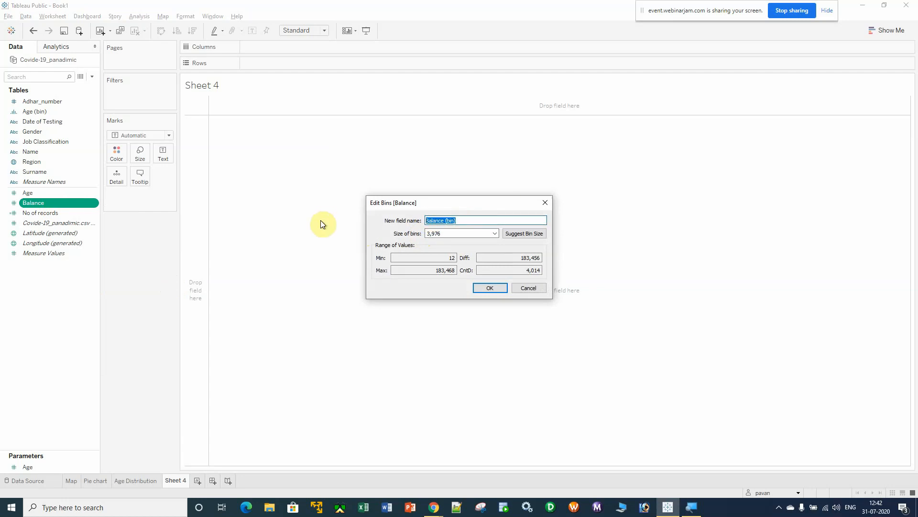
{"action": "key", "text": "BackSpace"}
{"action": "type", "text": "Balance"}
{"action": "key", "text": "Tab"}
{"action": "key", "text": "BackSpace"}
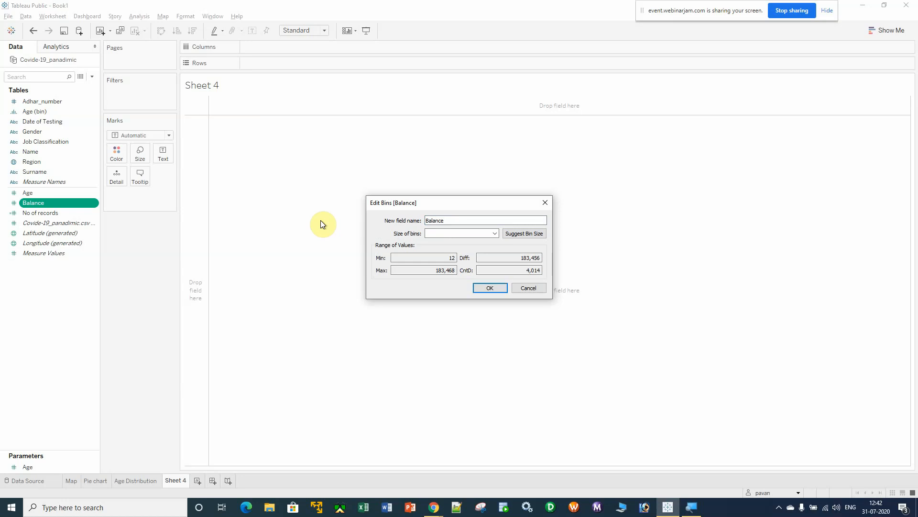
{"action": "type", "text": "10000"}
{"action": "left_click", "coordinate": [492, 290]}
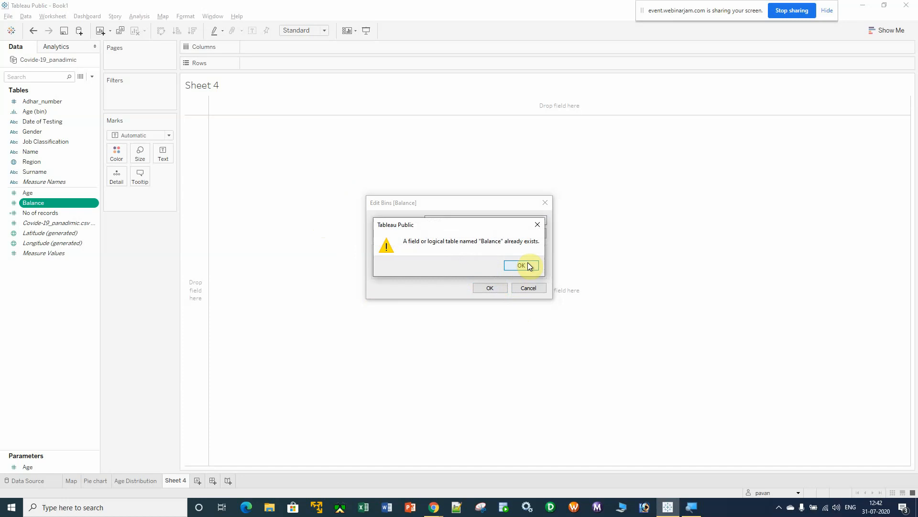
- Change the new bin field's name to Balance_covide and create it
{"action": "left_click", "coordinate": [527, 263]}
{"action": "left_click", "coordinate": [461, 221]}
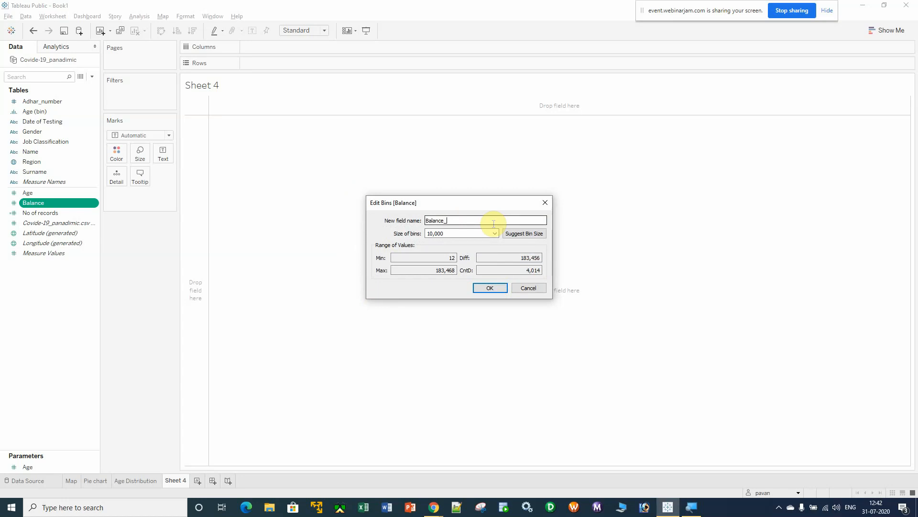
{"action": "type", "text": "_covide"}
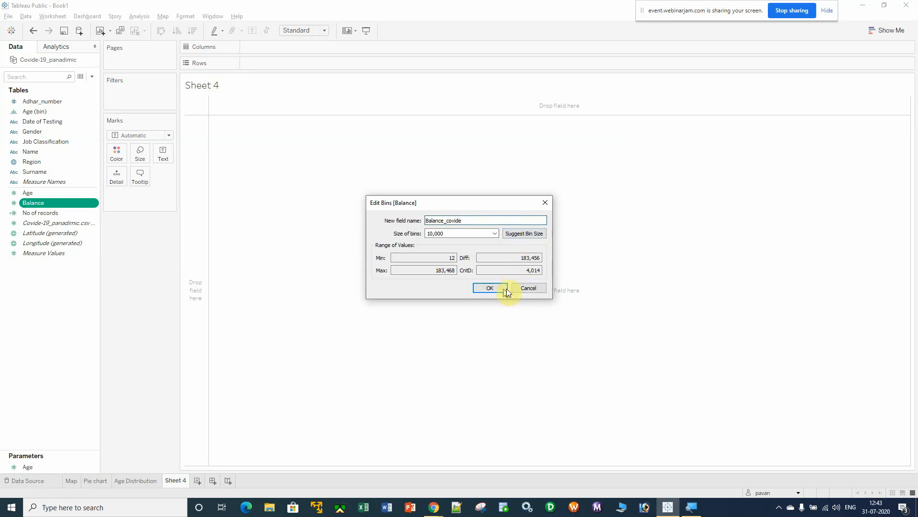
{"action": "left_click", "coordinate": [493, 289]}
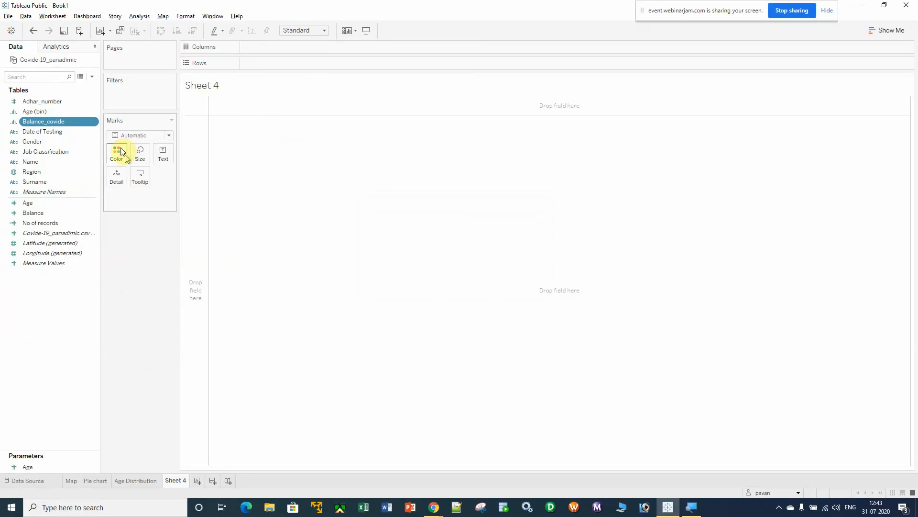
- Build a histogram with Balance_covide on columns and No of records on rows
{"action": "left_click_drag", "start_coordinate": [39, 125], "coordinate": [265, 50]}
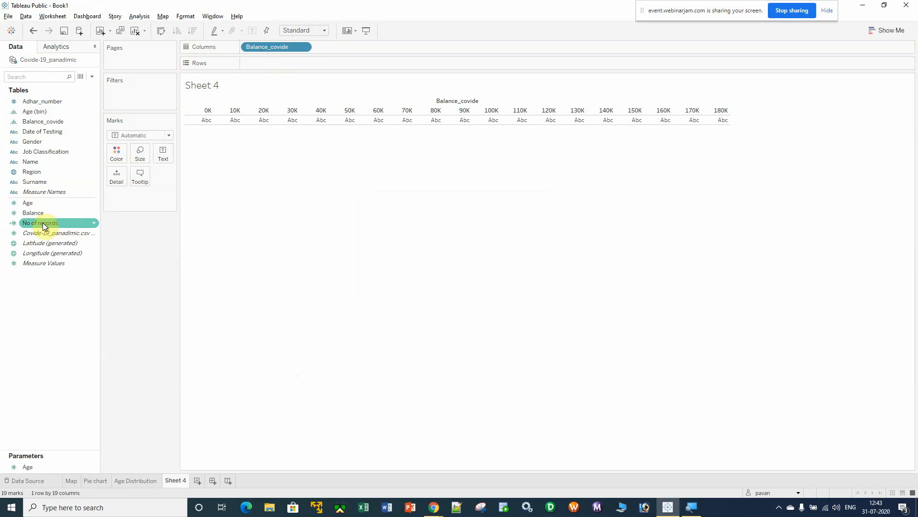
{"action": "left_click_drag", "start_coordinate": [45, 225], "coordinate": [266, 65]}
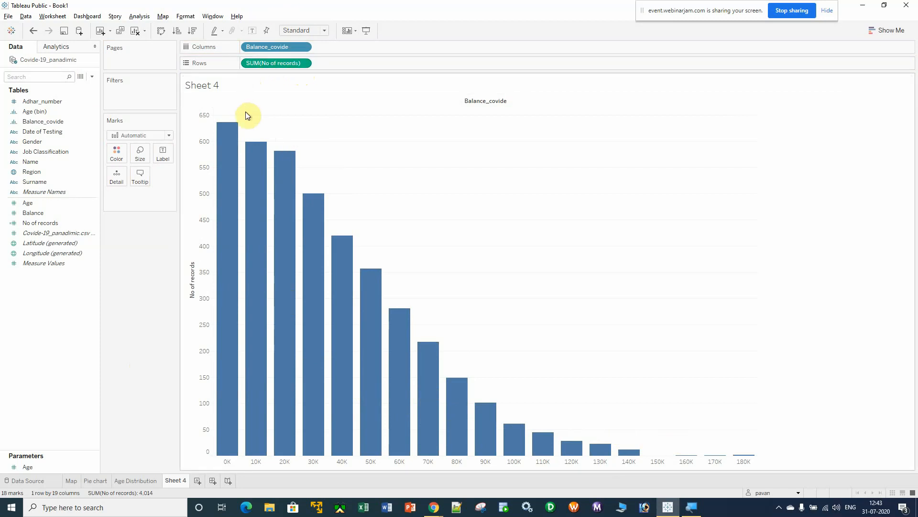
- Try labelling the balance bars with the sum of No of records, and undo the labels
{"action": "left_click_drag", "start_coordinate": [268, 63], "coordinate": [165, 152]}
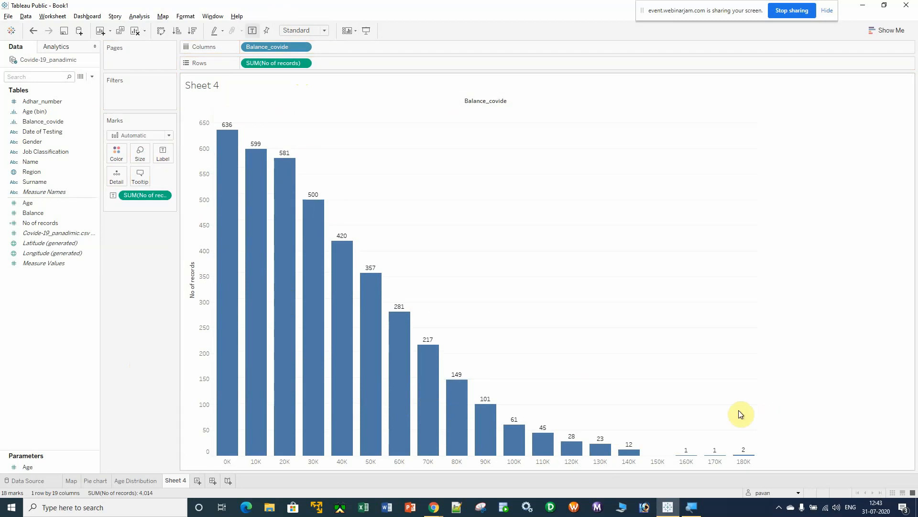
{"action": "key", "text": "ctrl+z"}
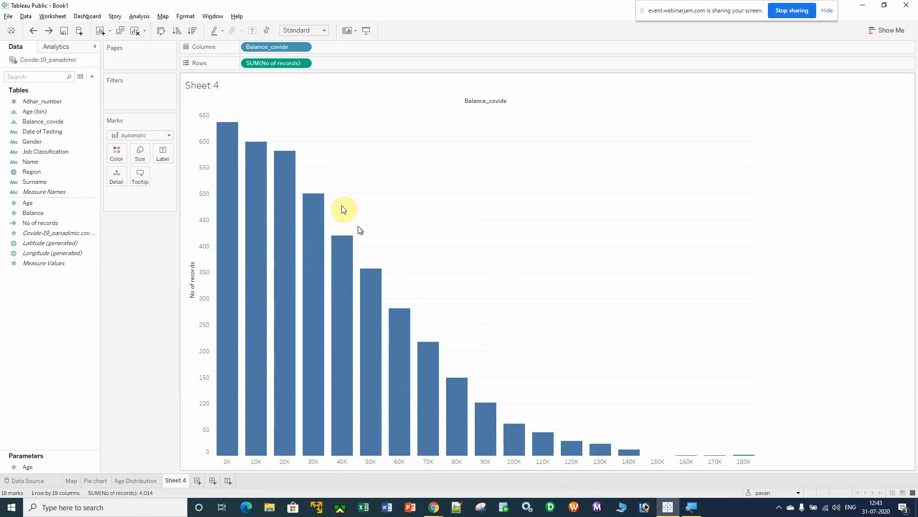
- Apply the Percent of Total quick table calculation to No of records on rows and label the bars with it
{"action": "left_click", "coordinate": [305, 64]}
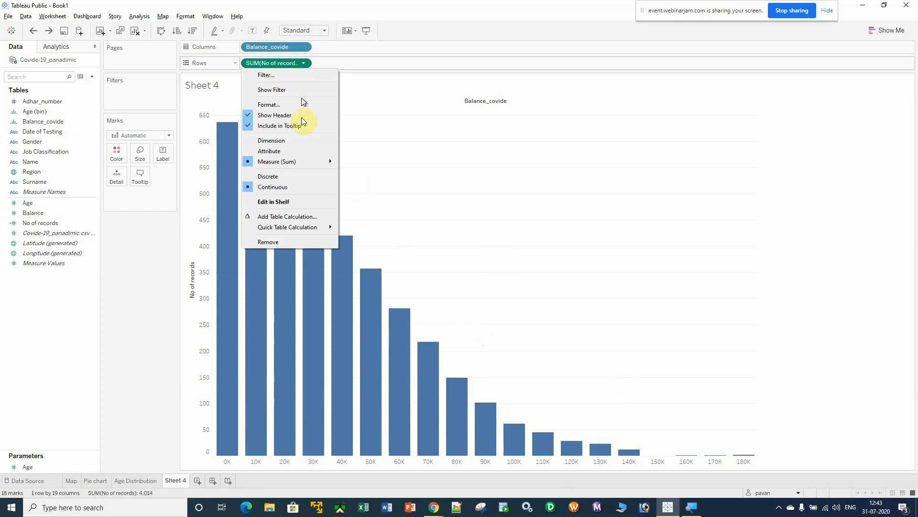
{"action": "mouse_move", "coordinate": [303, 228]}
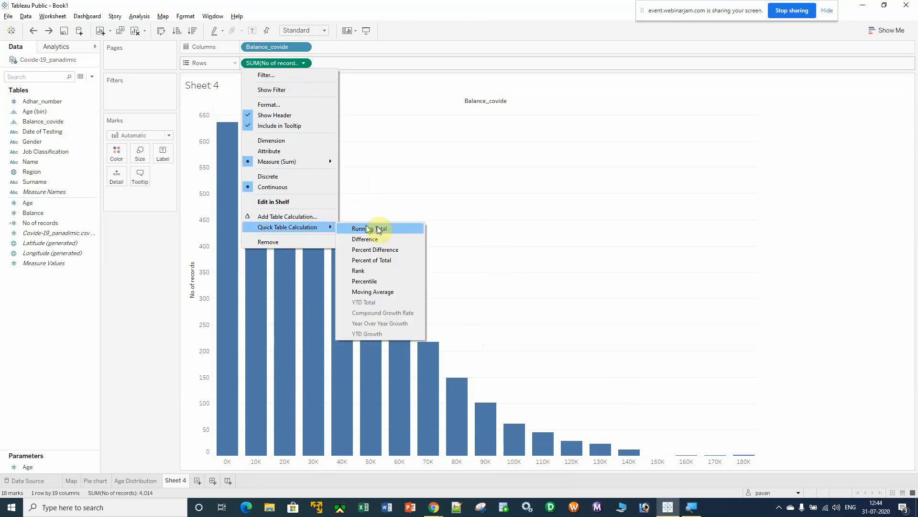
{"action": "left_click", "coordinate": [382, 262]}
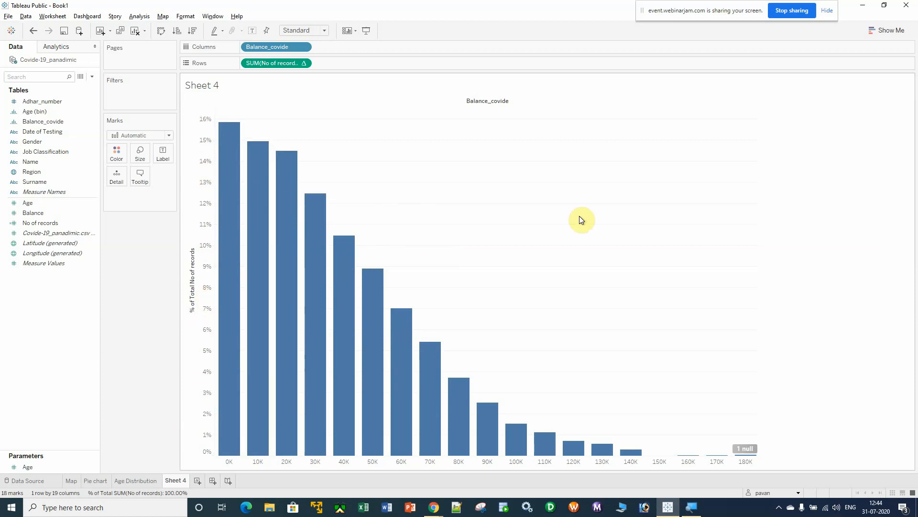
{"action": "left_click_drag", "start_coordinate": [269, 63], "coordinate": [164, 154]}
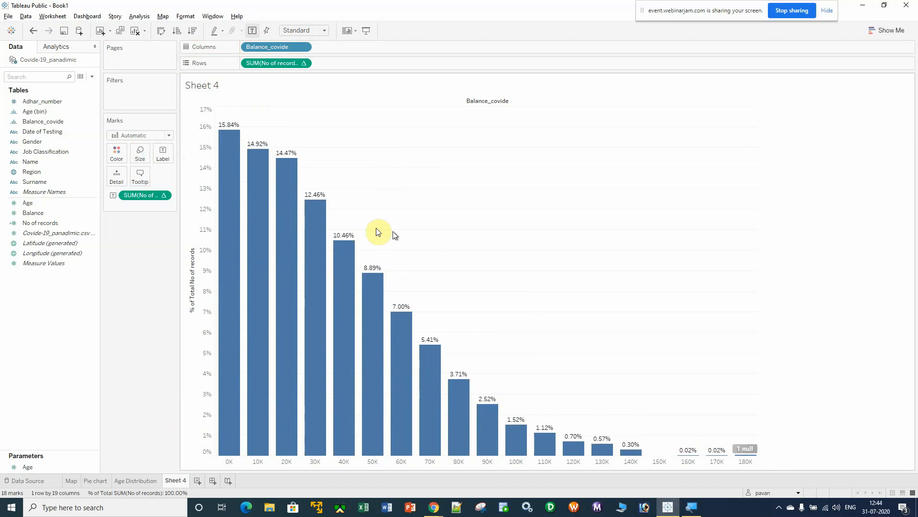
{"action": "mouse_move", "coordinate": [236, 128]}
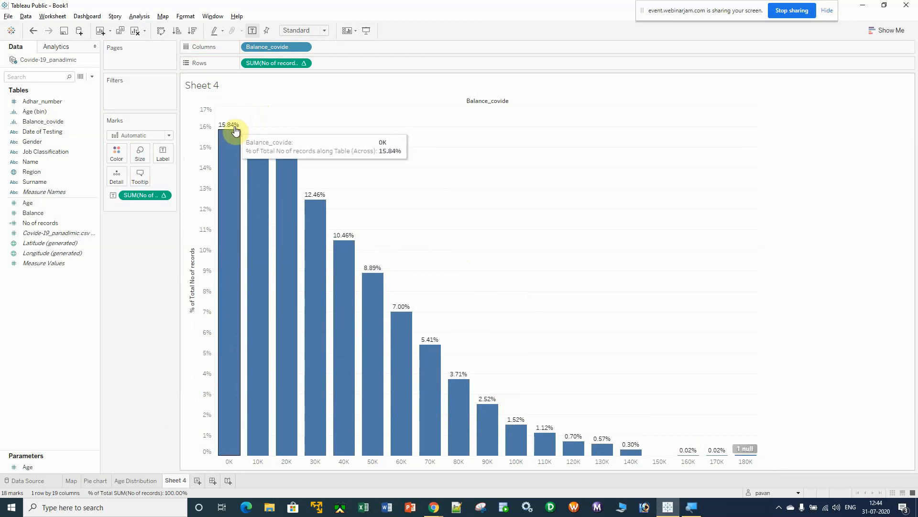
- Format the bar labels for percent of total No of records as percentages with 0 decimal places
{"action": "left_click", "coordinate": [164, 196]}
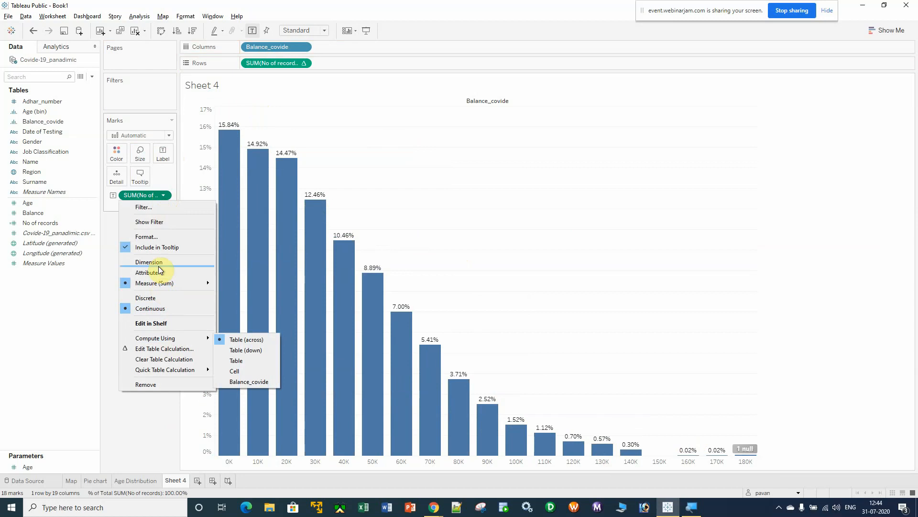
{"action": "left_click", "coordinate": [149, 235]}
{"action": "left_click", "coordinate": [89, 134]}
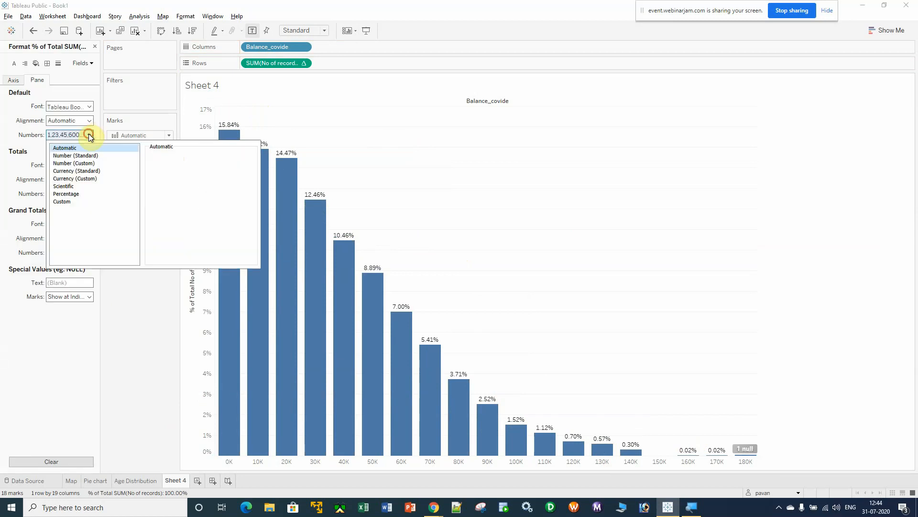
{"action": "left_click", "coordinate": [71, 193]}
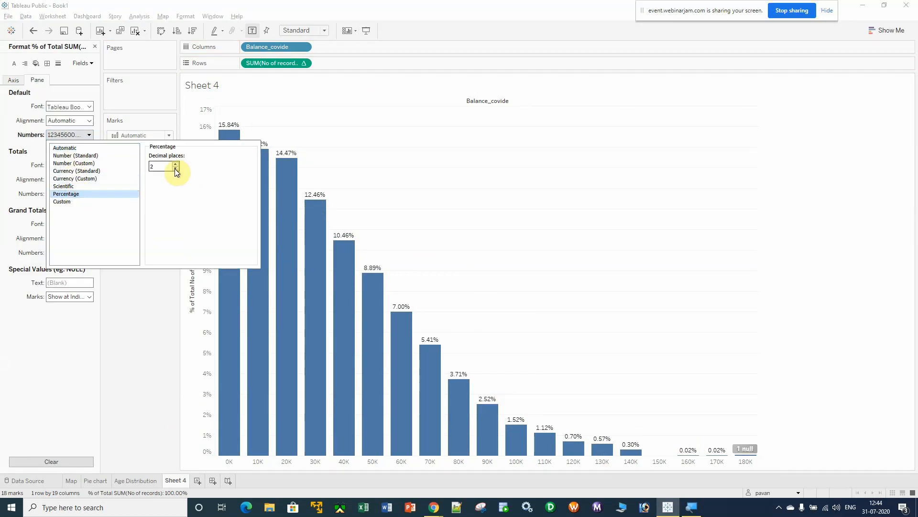
{"action": "left_click", "coordinate": [176, 168]}
{"action": "left_click", "coordinate": [175, 168]}
{"action": "left_click", "coordinate": [135, 317]}
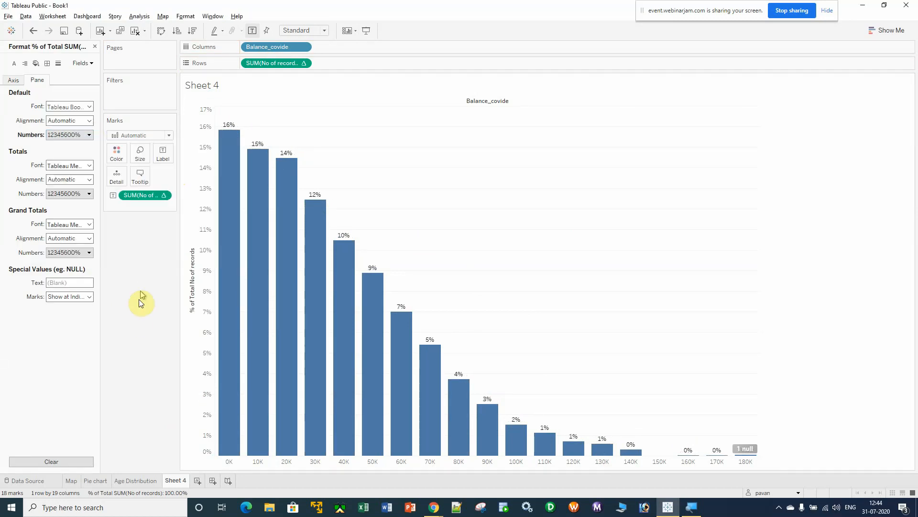
{"action": "left_click", "coordinate": [94, 46]}
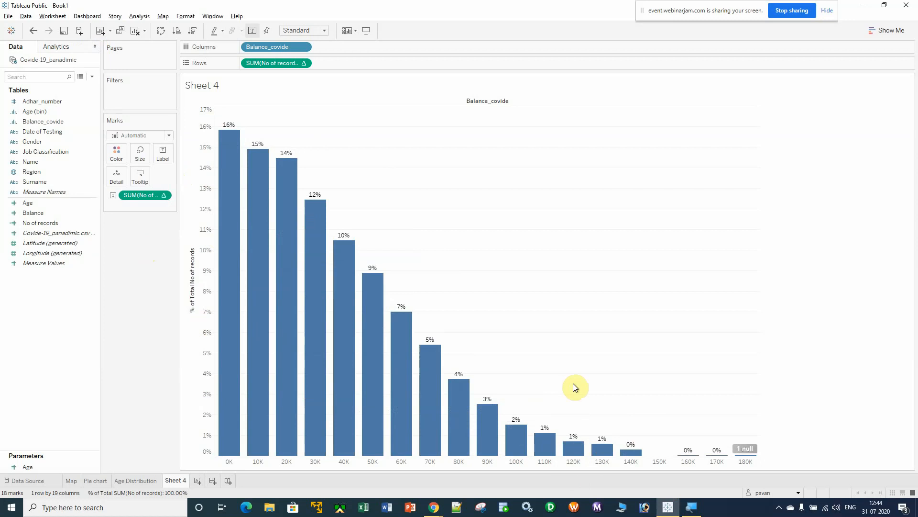
- Rename the Sheet 4 worksheet as "Balance distribution"
{"action": "left_click", "coordinate": [131, 480]}
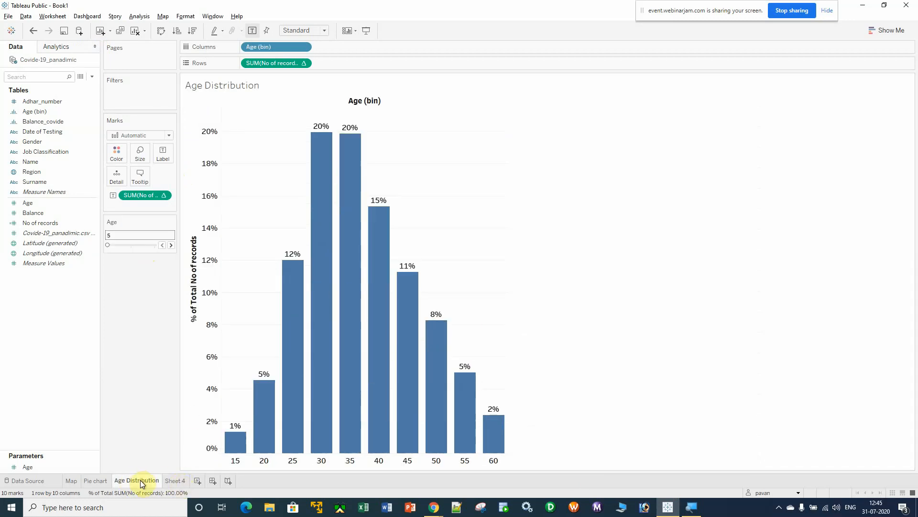
{"action": "left_click", "coordinate": [170, 480]}
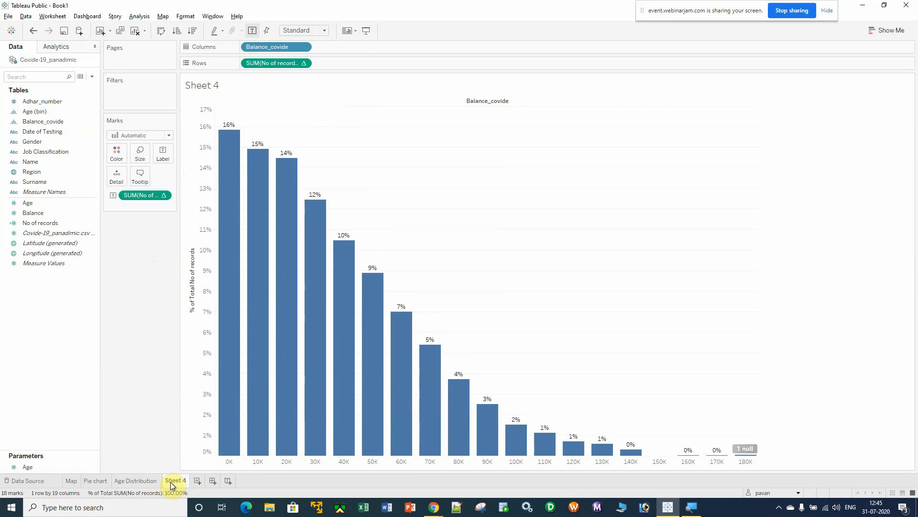
{"action": "right_click", "coordinate": [170, 481]}
{"action": "left_click", "coordinate": [190, 371]}
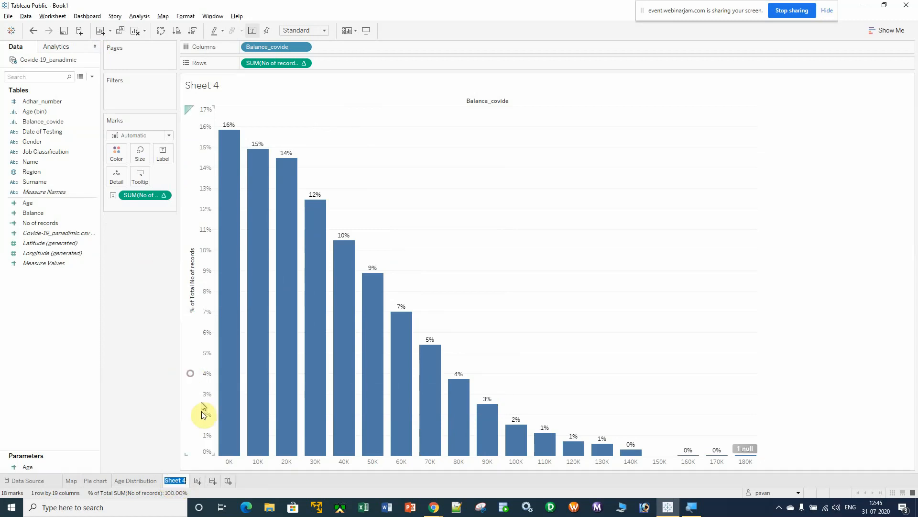
{"action": "type", "text": "Balance distri"}
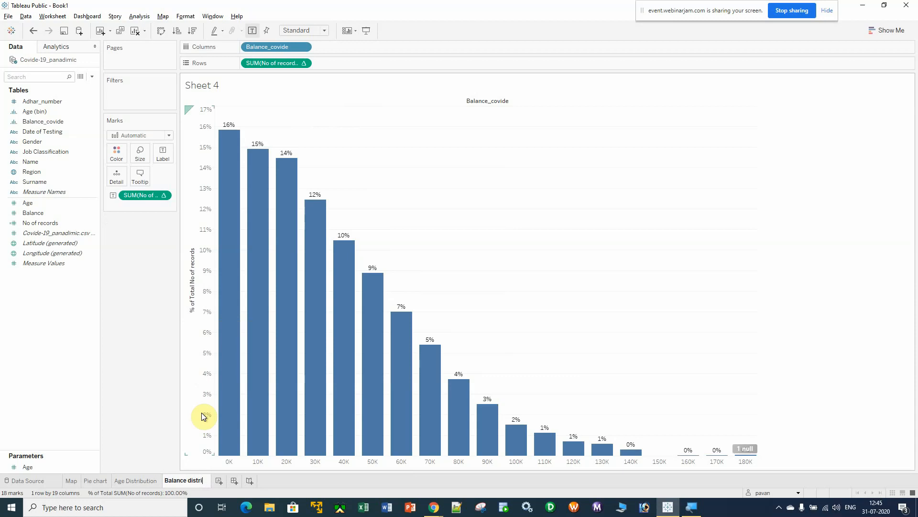
{"action": "type", "text": "bution"}
{"action": "key", "text": "Return"}
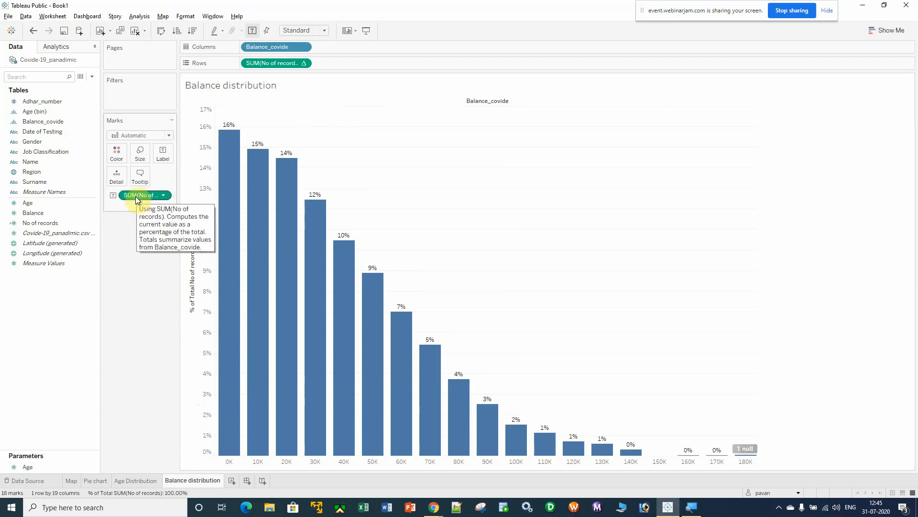
- Colour the bars by percent of total No of records, using the Orange-Gold palette
{"action": "left_click_drag", "start_coordinate": [135, 196], "coordinate": [118, 158]}
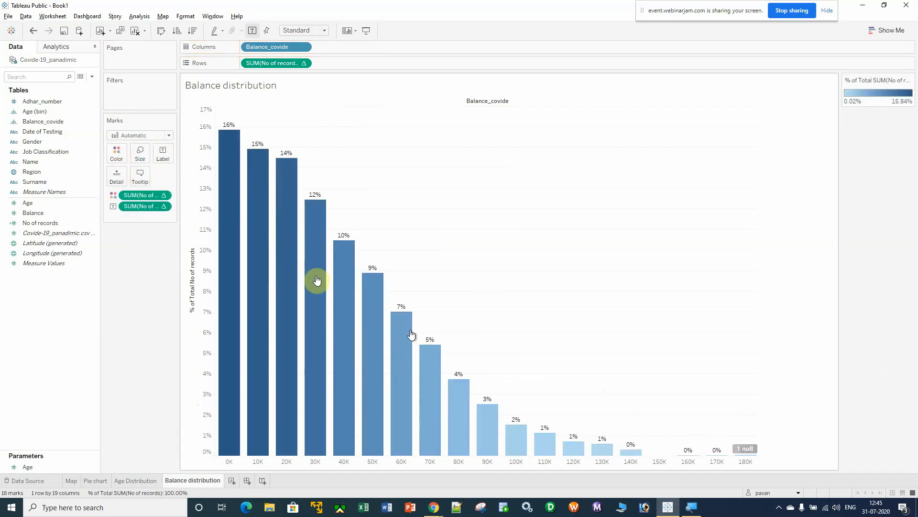
{"action": "left_click", "coordinate": [123, 154]}
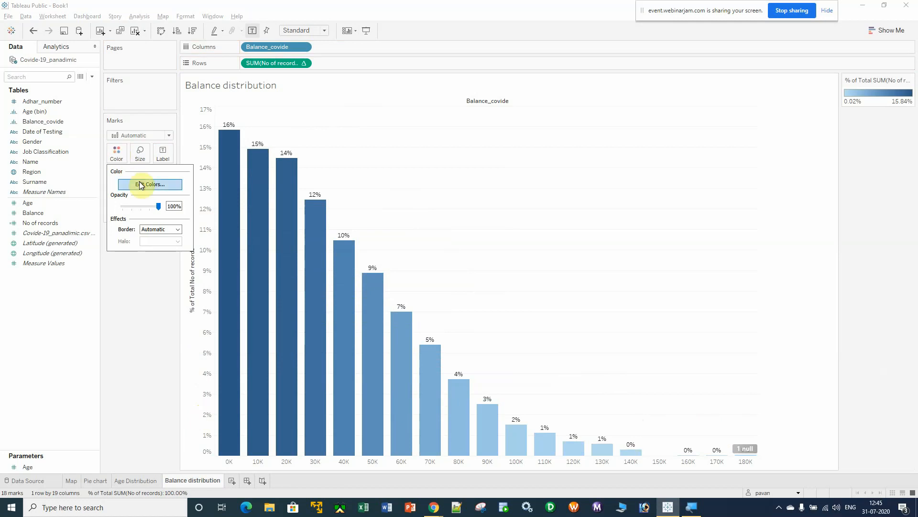
{"action": "left_click", "coordinate": [141, 185]}
{"action": "left_click", "coordinate": [550, 213]}
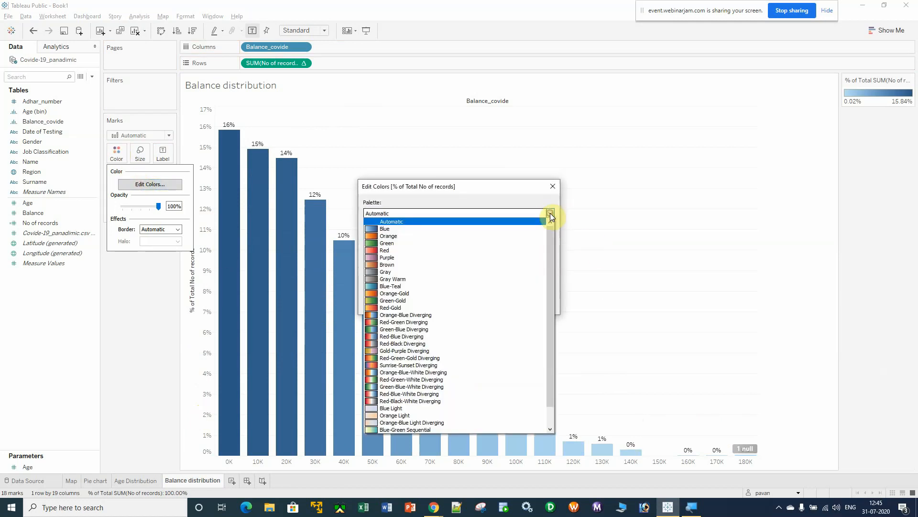
{"action": "left_click", "coordinate": [470, 293]}
{"action": "left_click", "coordinate": [535, 303]}
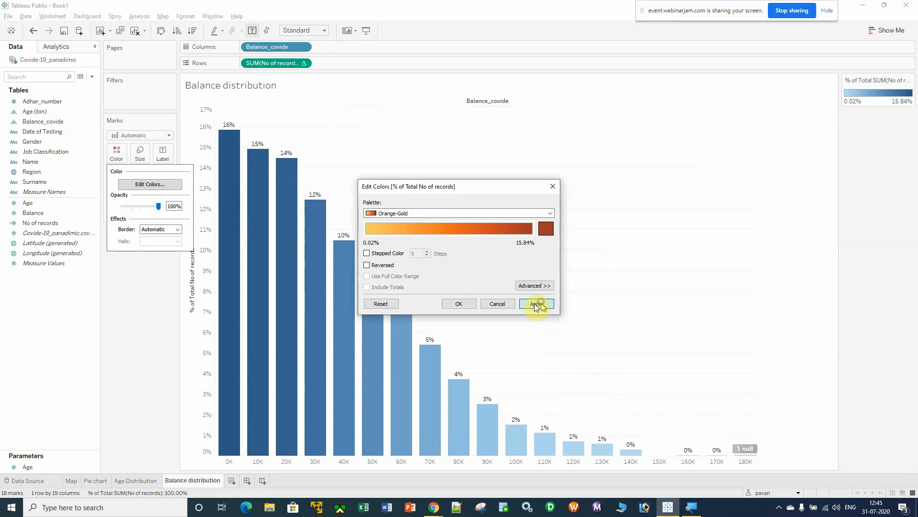
{"action": "left_click", "coordinate": [459, 303]}
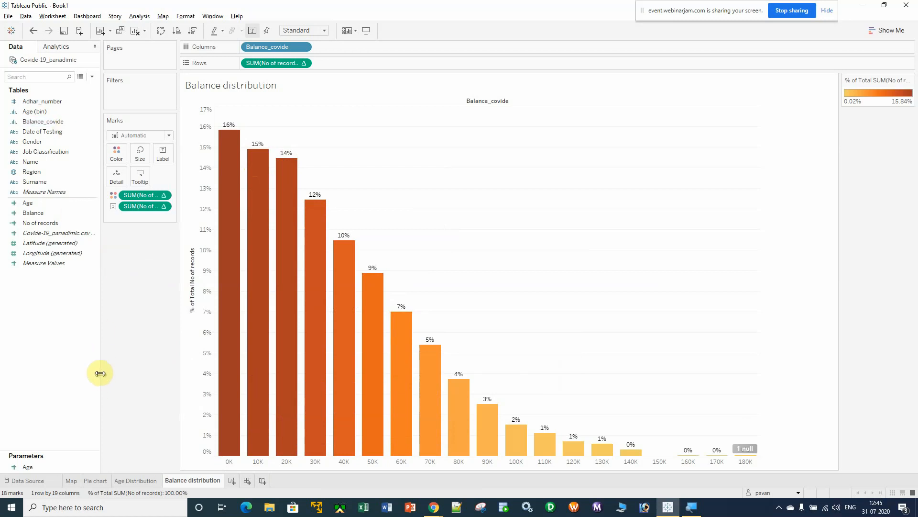
- Start a new parameter named Balance with the Integer data type and a current value of 10000
{"action": "right_click", "coordinate": [43, 375]}
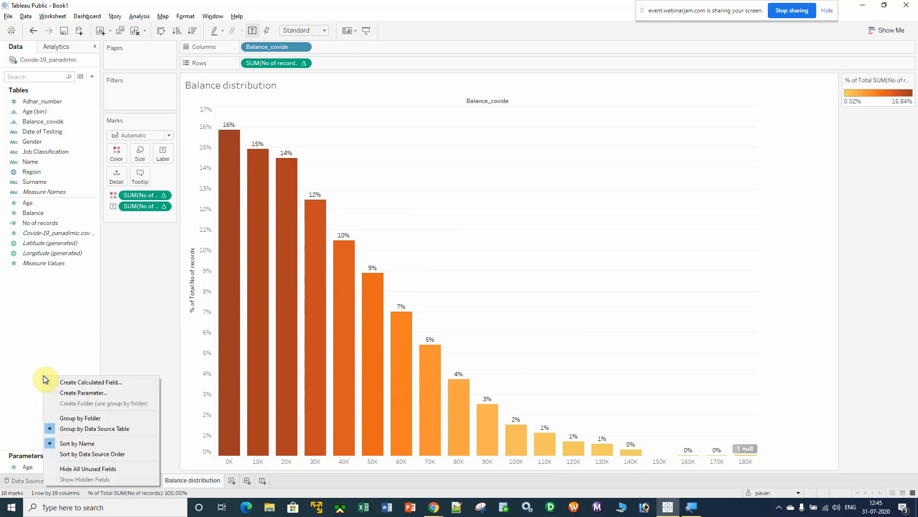
{"action": "left_click", "coordinate": [68, 395]}
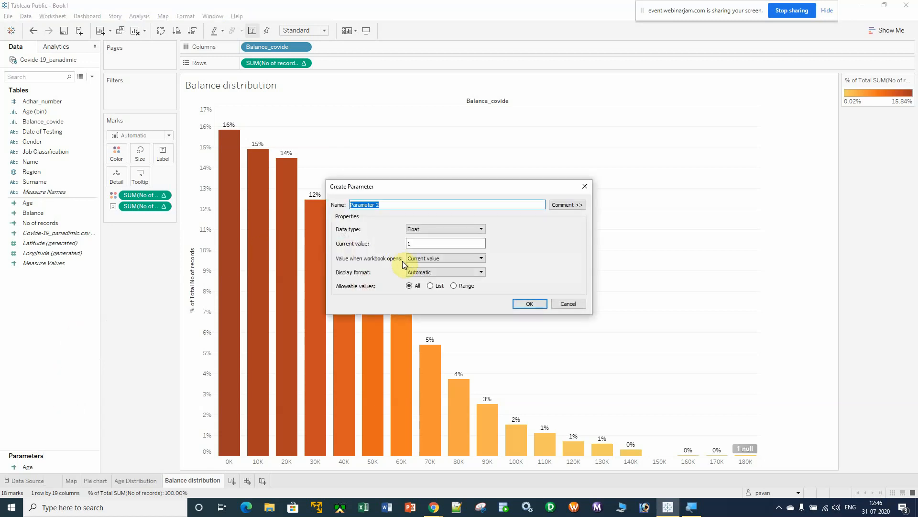
{"action": "key", "text": "BackSpace"}
{"action": "type", "text": "Balance"}
{"action": "left_click", "coordinate": [473, 229]}
{"action": "left_click", "coordinate": [462, 243]}
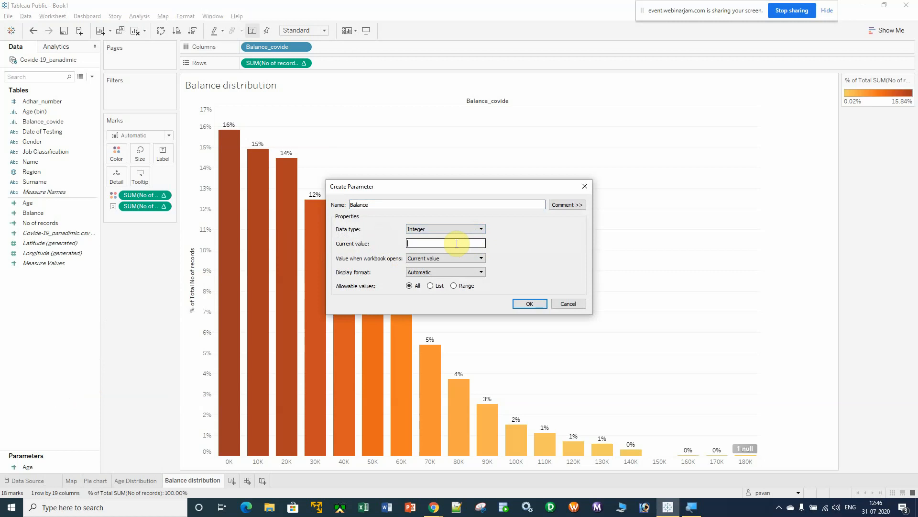
{"action": "type", "text": "10000"}
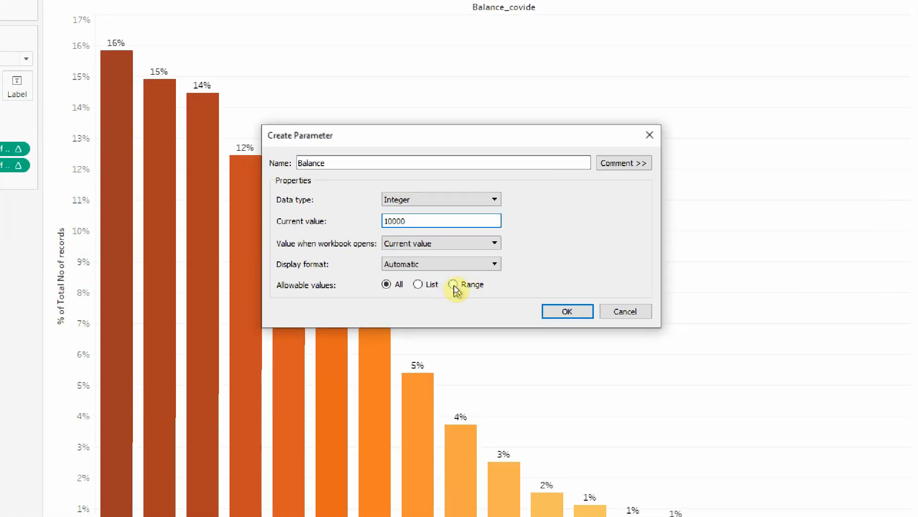
- Limit the Balance parameter to a range from 10,000 to 25,000 with a step size of 5000 and create it
{"action": "left_click", "coordinate": [453, 285]}
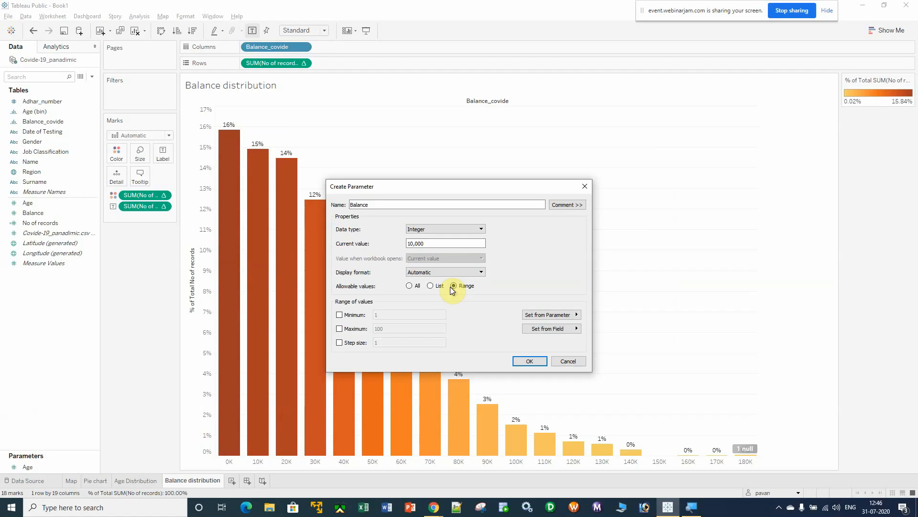
{"action": "left_click", "coordinate": [339, 315]}
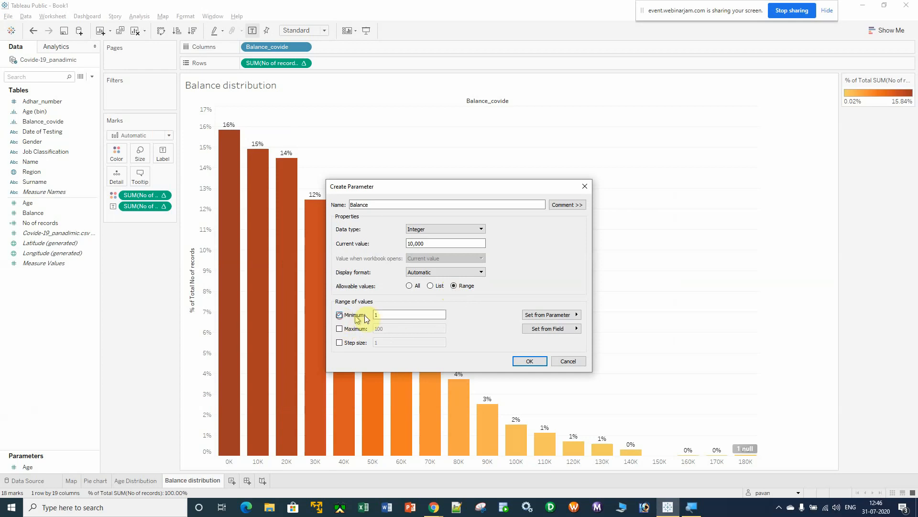
{"action": "type", "text": "10000"}
{"action": "left_click", "coordinate": [339, 328]}
{"action": "left_click_drag", "start_coordinate": [405, 330], "coordinate": [308, 333]}
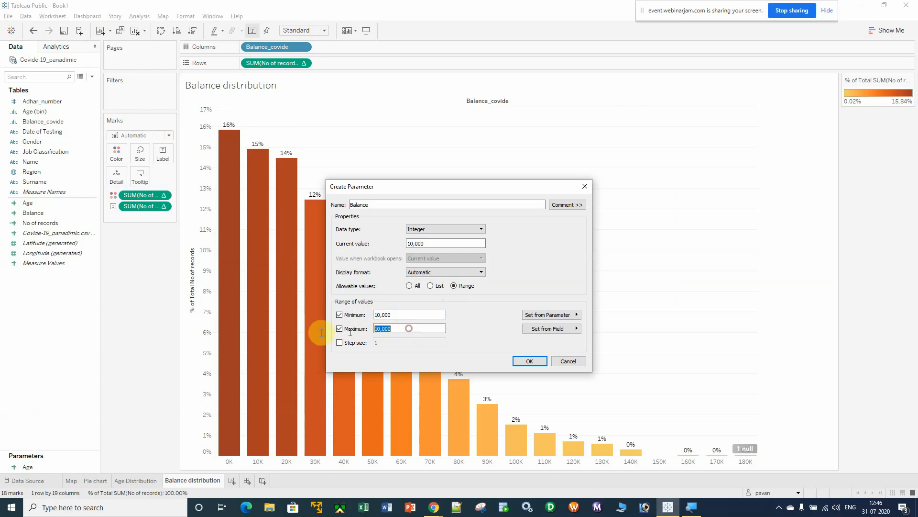
{"action": "type", "text": "25000"}
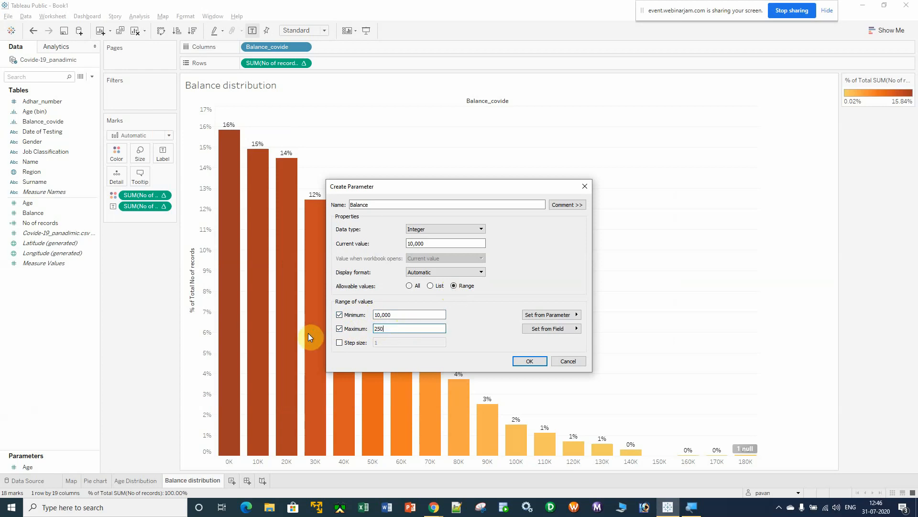
{"action": "left_click", "coordinate": [340, 343]}
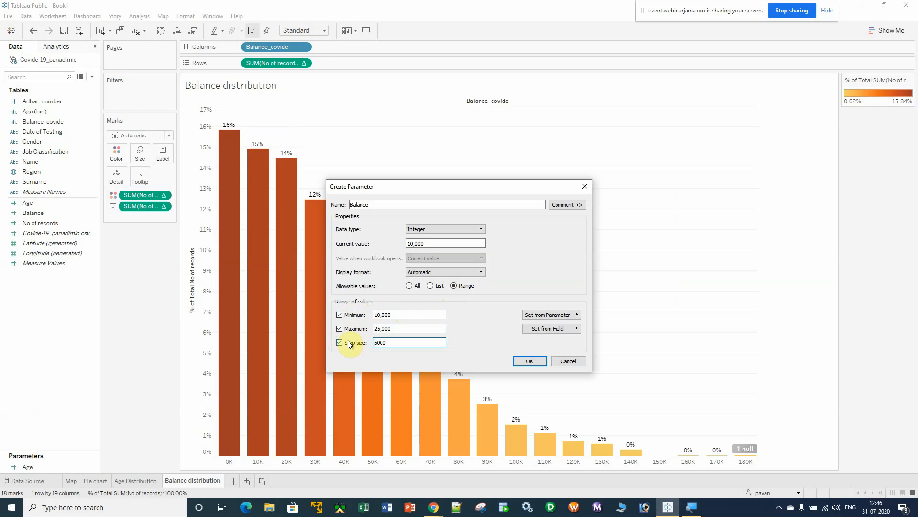
{"action": "type", "text": "5000"}
{"action": "left_click", "coordinate": [529, 361]}
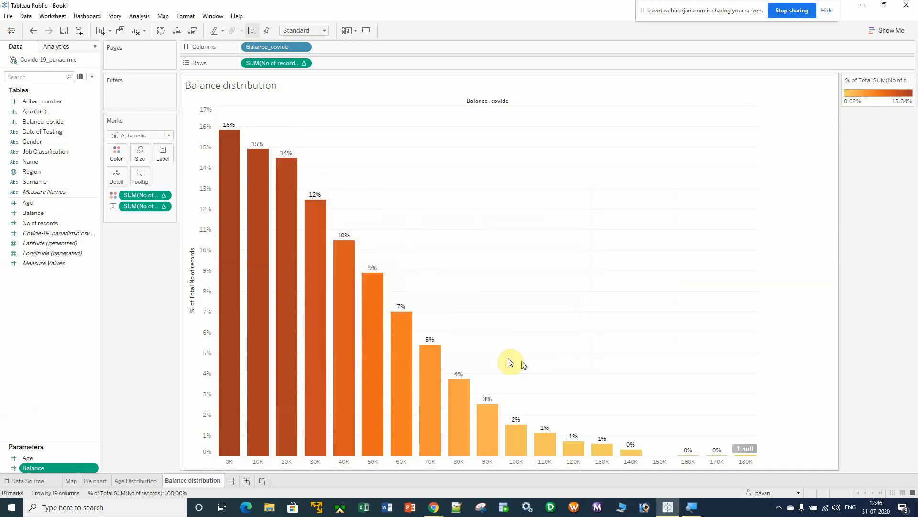
- Show the Balance parameter control on the sheet and place it beneath the Marks card
{"action": "right_click", "coordinate": [42, 467]}
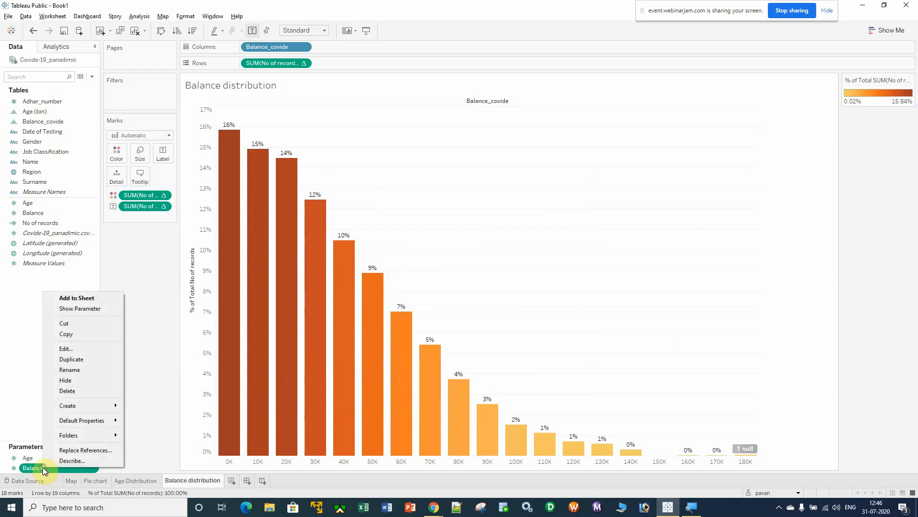
{"action": "left_click", "coordinate": [17, 329]}
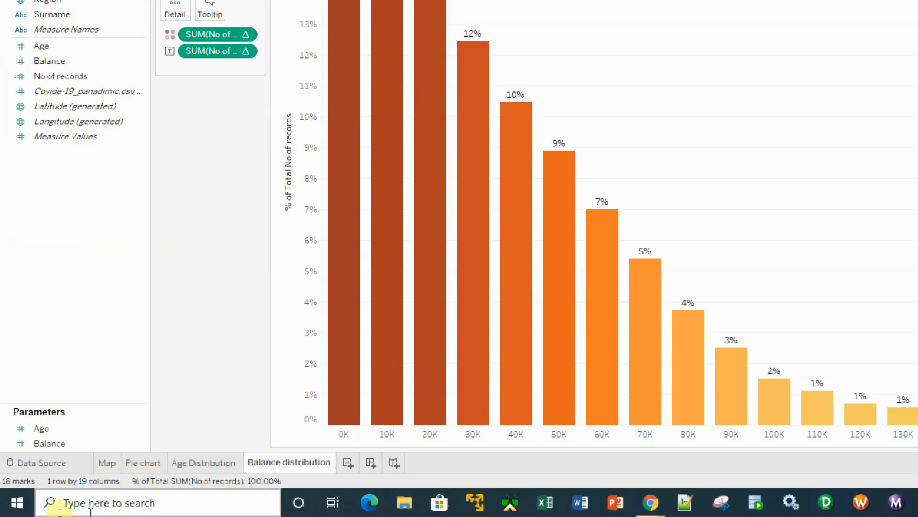
{"action": "left_click", "coordinate": [48, 459]}
{"action": "left_click", "coordinate": [58, 444]}
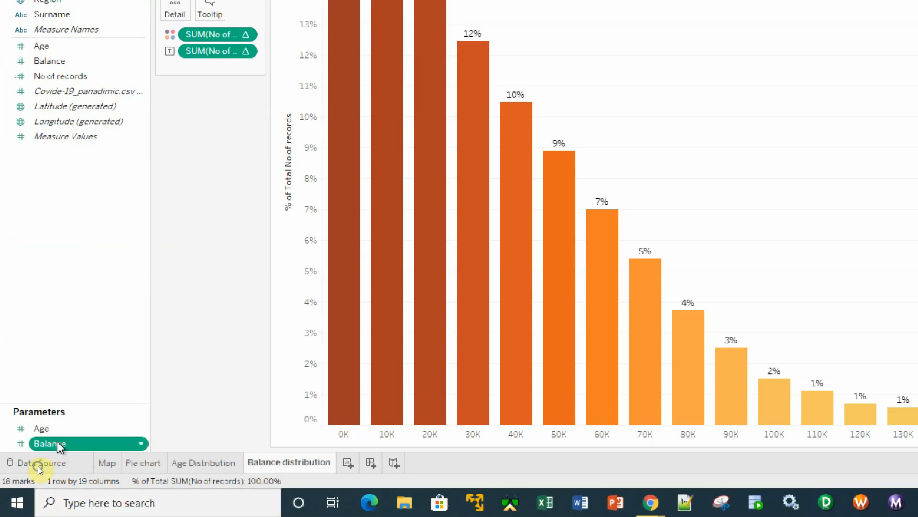
{"action": "right_click", "coordinate": [60, 444]}
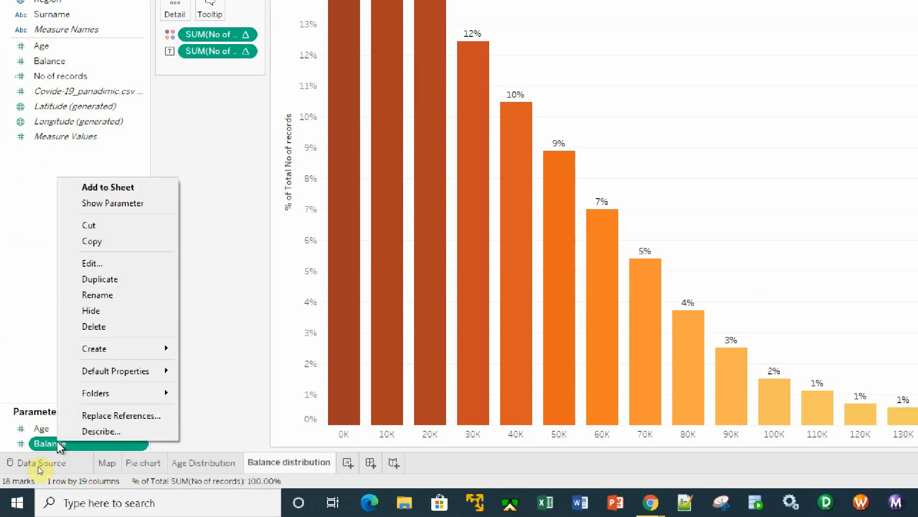
{"action": "left_click", "coordinate": [124, 204]}
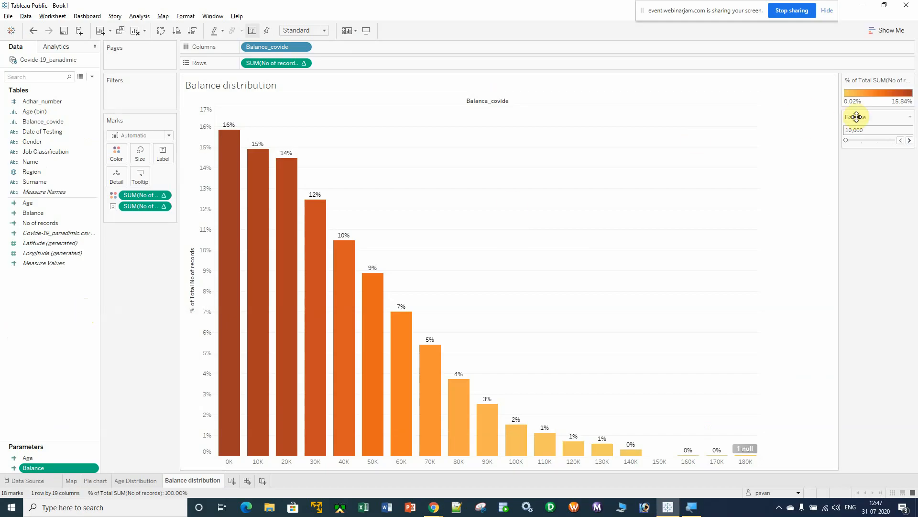
{"action": "left_click_drag", "start_coordinate": [853, 117], "coordinate": [124, 278]}
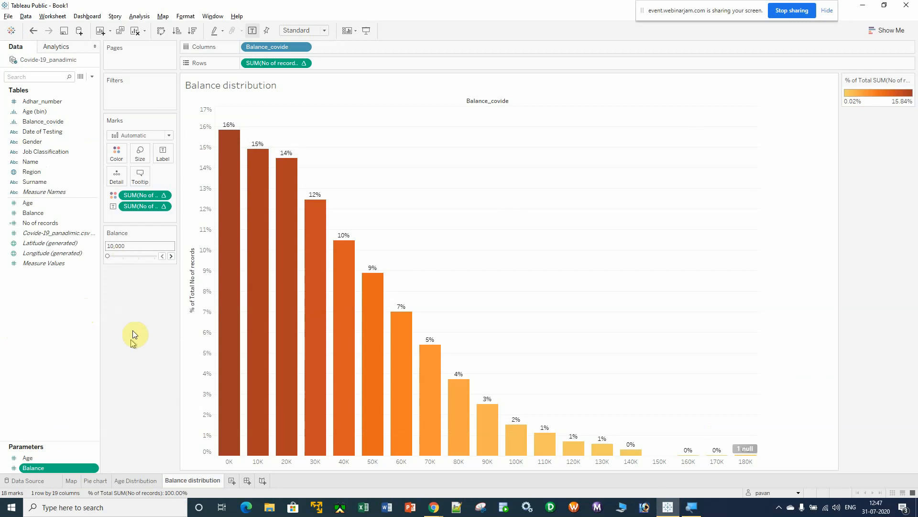
- Try the Balance parameter control by stepping it up to 20,000 and returning it to 10,000
{"action": "left_click", "coordinate": [171, 255]}
{"action": "left_click", "coordinate": [171, 256]}
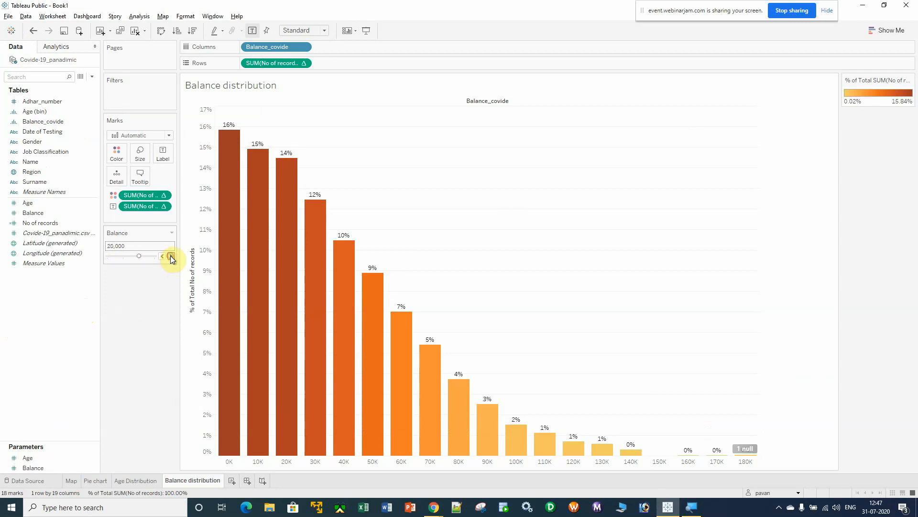
{"action": "left_click", "coordinate": [170, 256]}
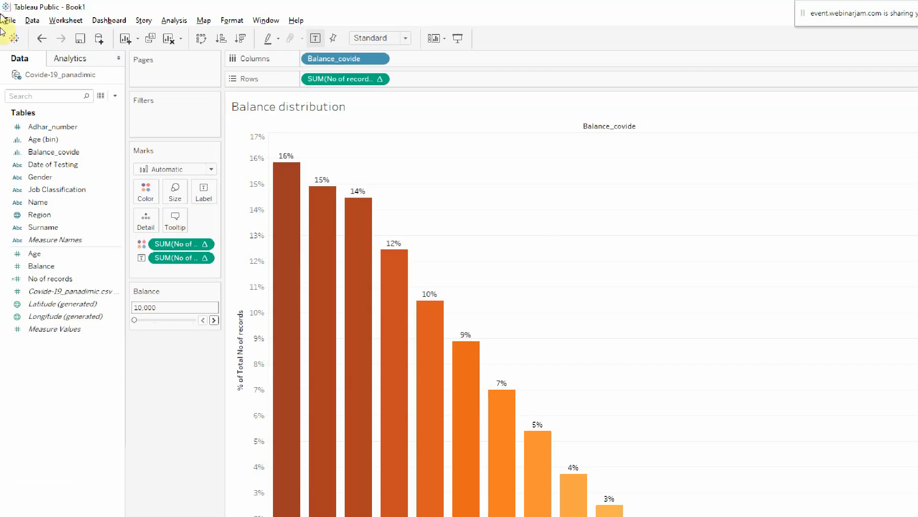
- Edit the Balance_covide bins so the size of bins is taken from the Balance parameter
{"action": "left_click", "coordinate": [62, 121]}
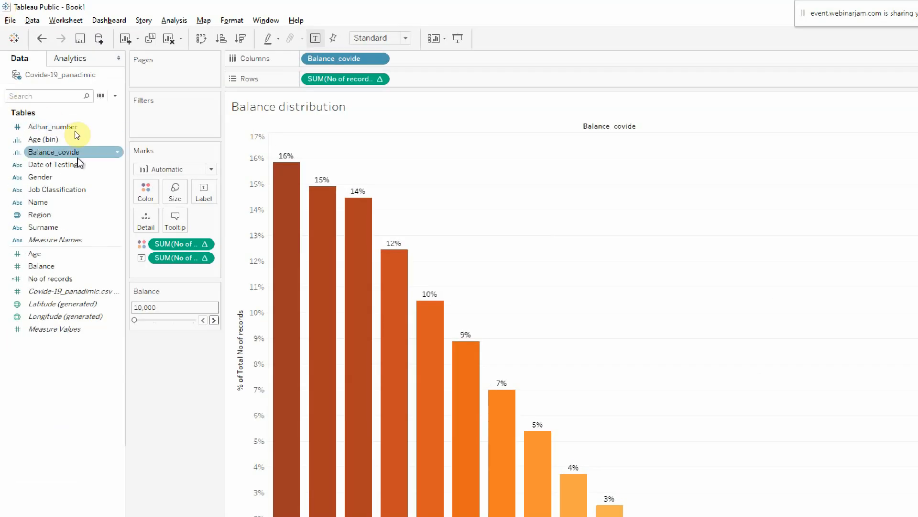
{"action": "left_click", "coordinate": [118, 155]}
{"action": "left_click", "coordinate": [136, 221]}
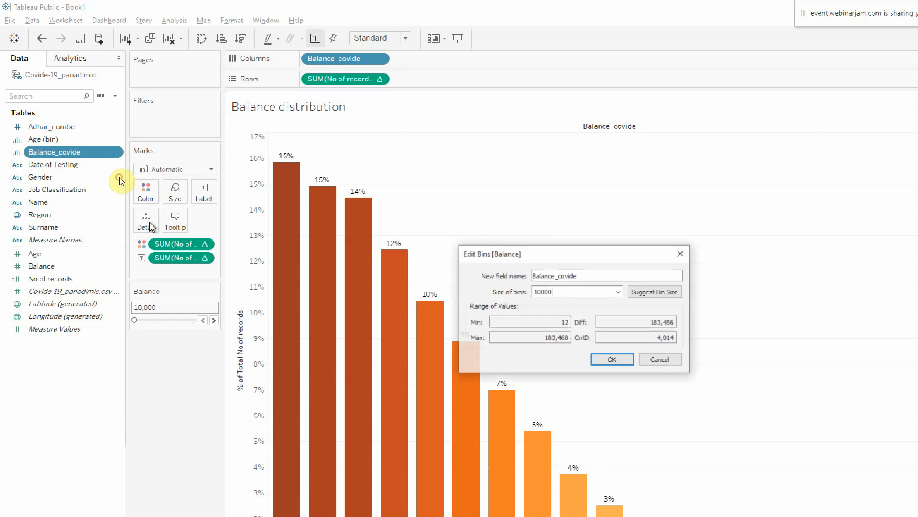
{"action": "left_click", "coordinate": [619, 292]}
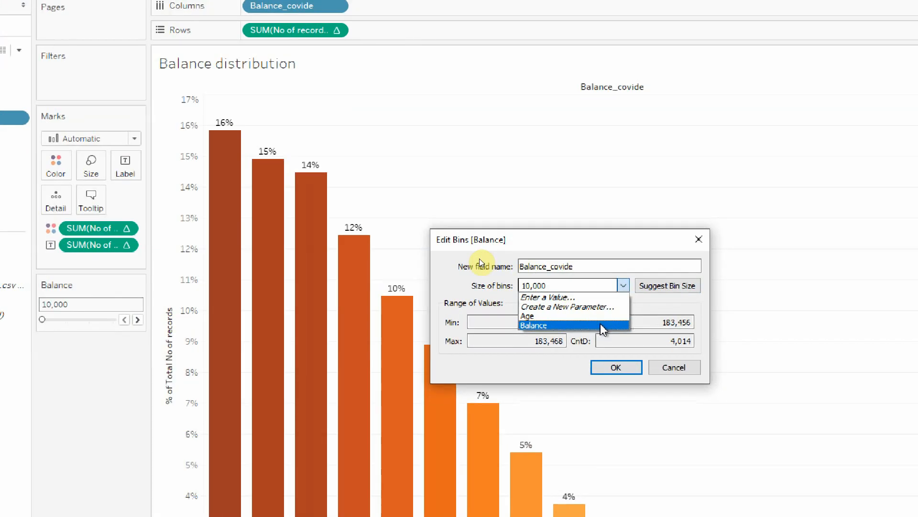
{"action": "left_click", "coordinate": [601, 326]}
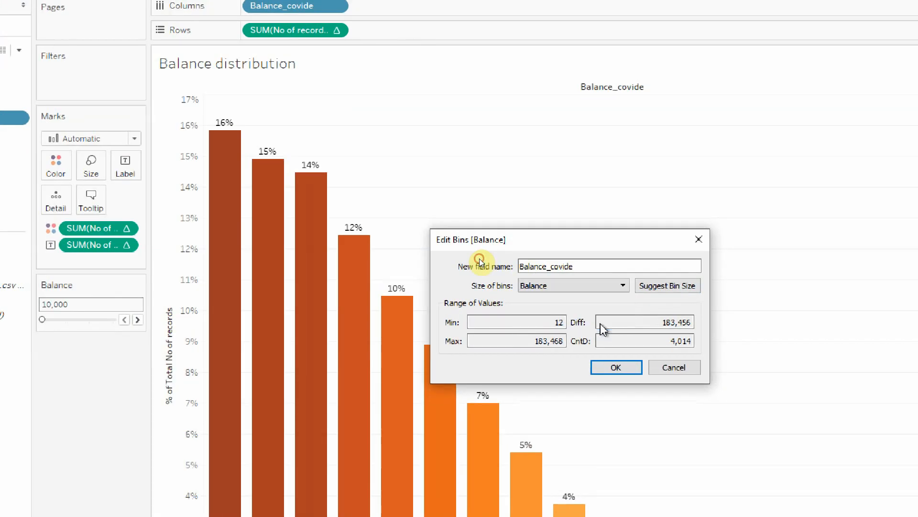
{"action": "left_click", "coordinate": [616, 368]}
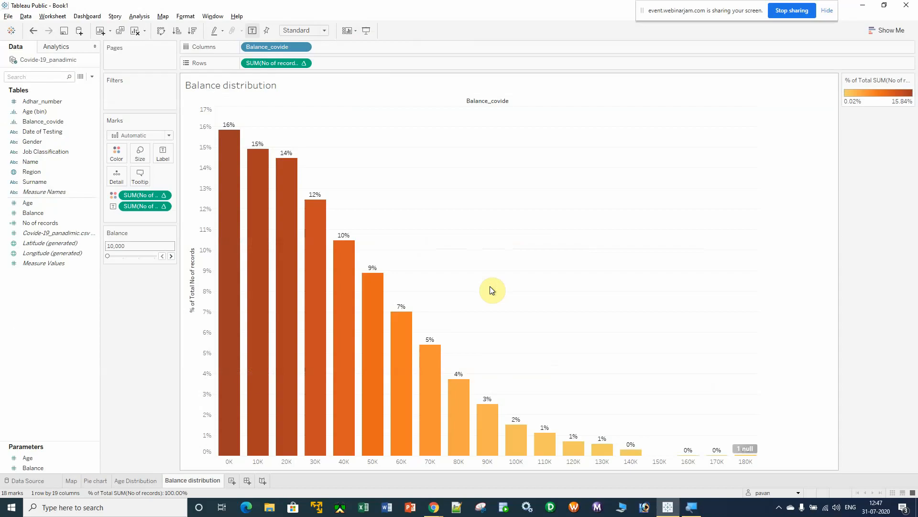
- Test the Balance parameter control by stepping it to 25,000 and 15,000, and leave it at 20,000
{"action": "left_click", "coordinate": [171, 256]}
{"action": "left_click", "coordinate": [170, 256]}
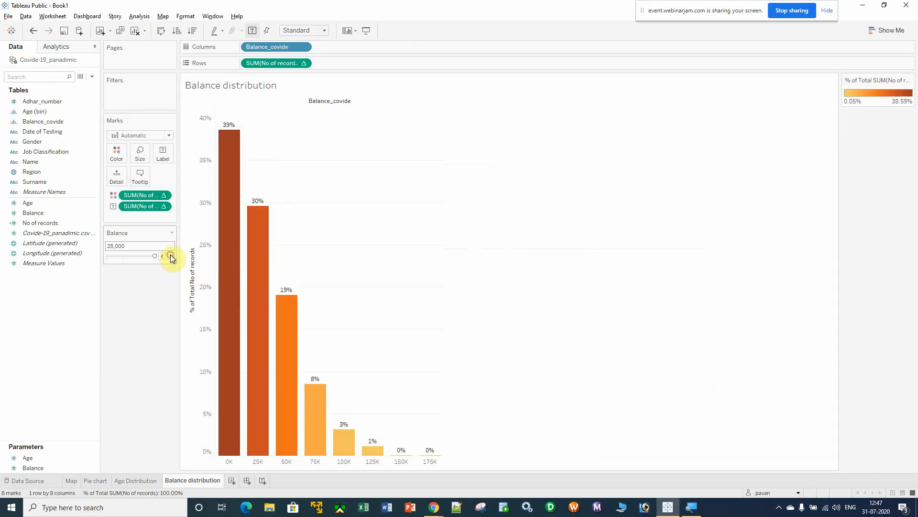
{"action": "left_click", "coordinate": [162, 256]}
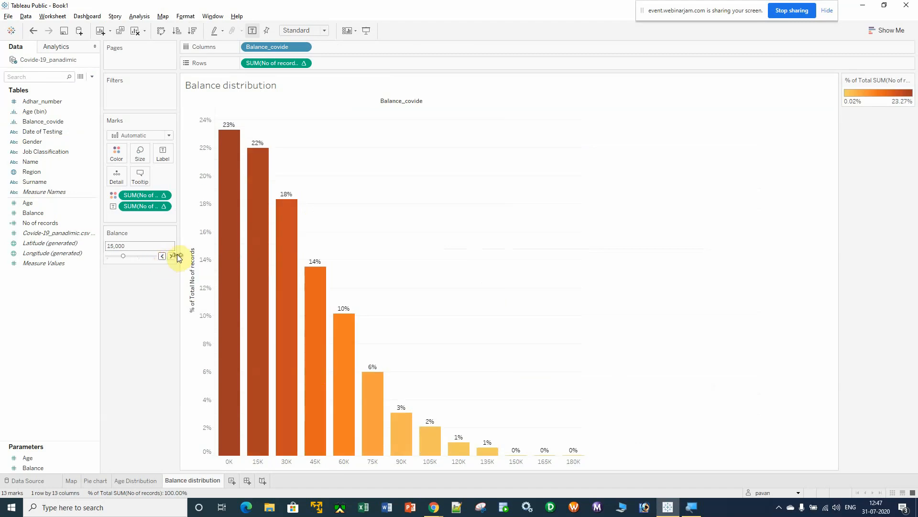
{"action": "left_click", "coordinate": [171, 256]}
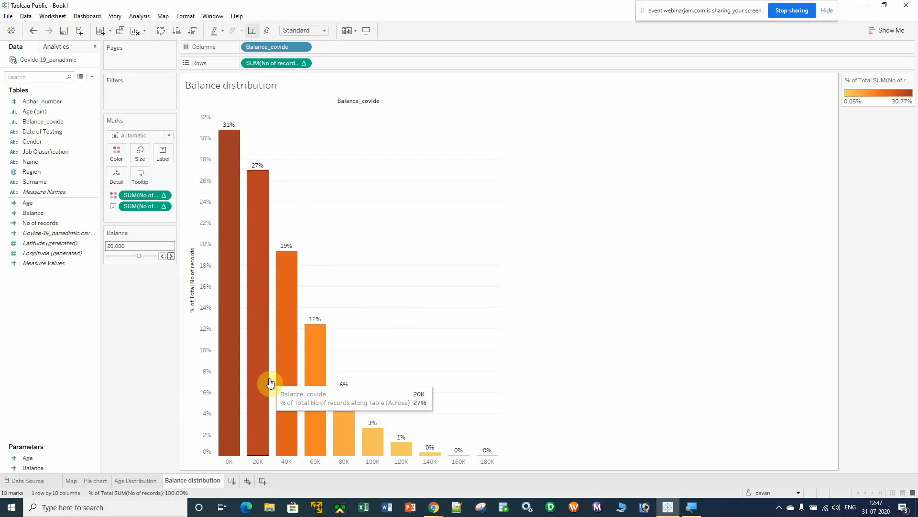
{"action": "left_click", "coordinate": [150, 480]}
{"action": "left_click", "coordinate": [181, 480]}
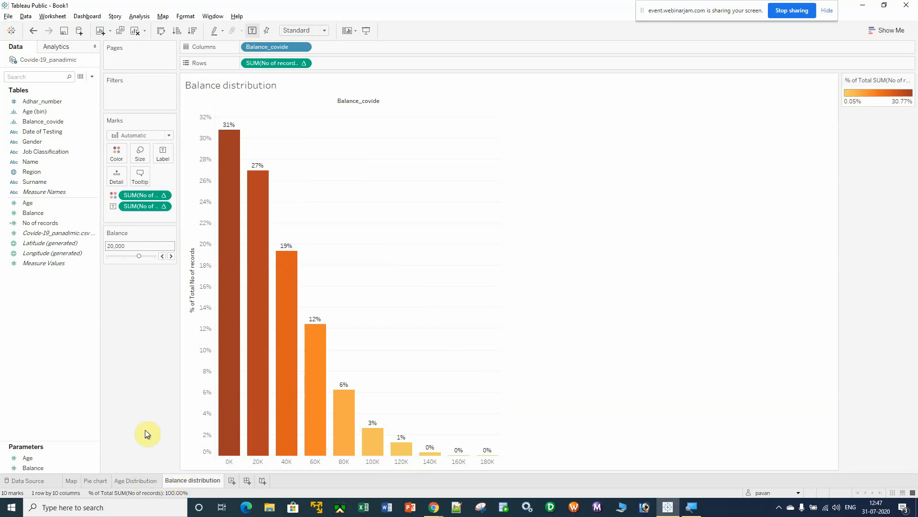
{"action": "left_click", "coordinate": [124, 480]}
{"action": "left_click", "coordinate": [176, 481]}
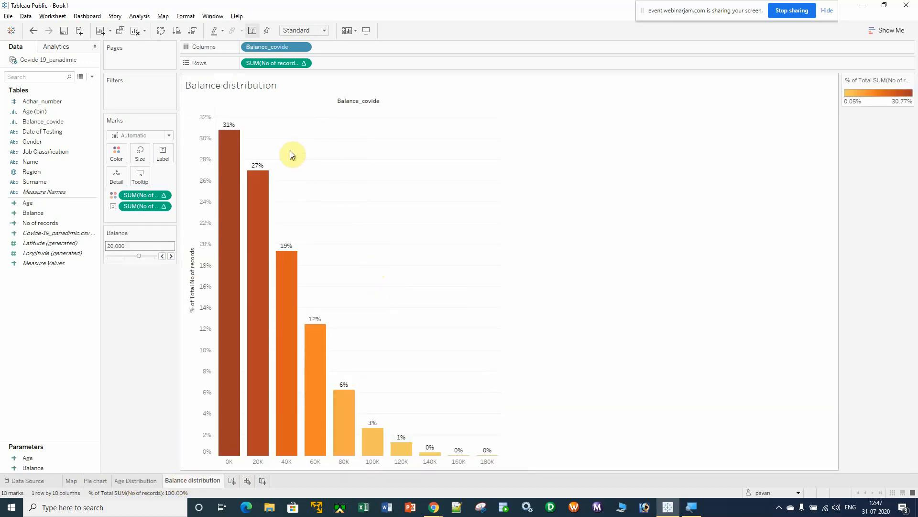
- Format the default worksheet font of the Balance distribution sheet as size 12, bold and black
{"action": "right_click", "coordinate": [274, 137]}
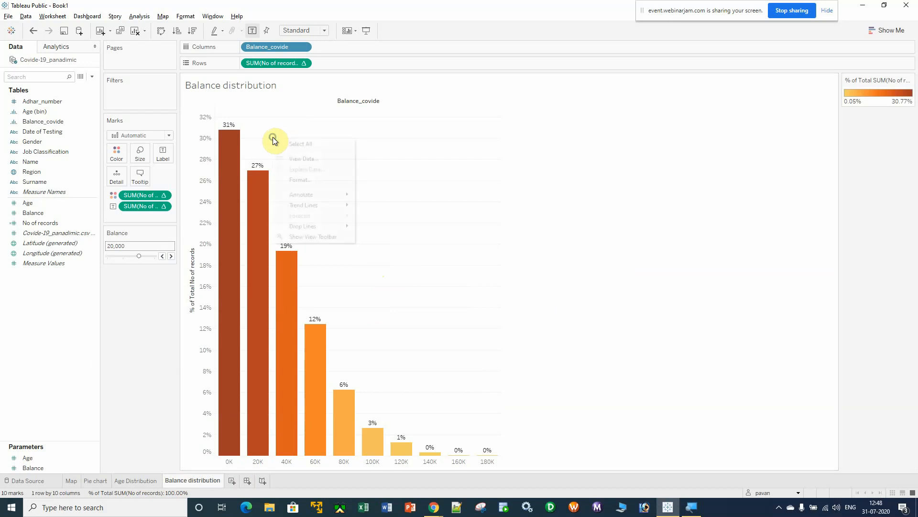
{"action": "left_click", "coordinate": [303, 181]}
{"action": "left_click", "coordinate": [90, 122]}
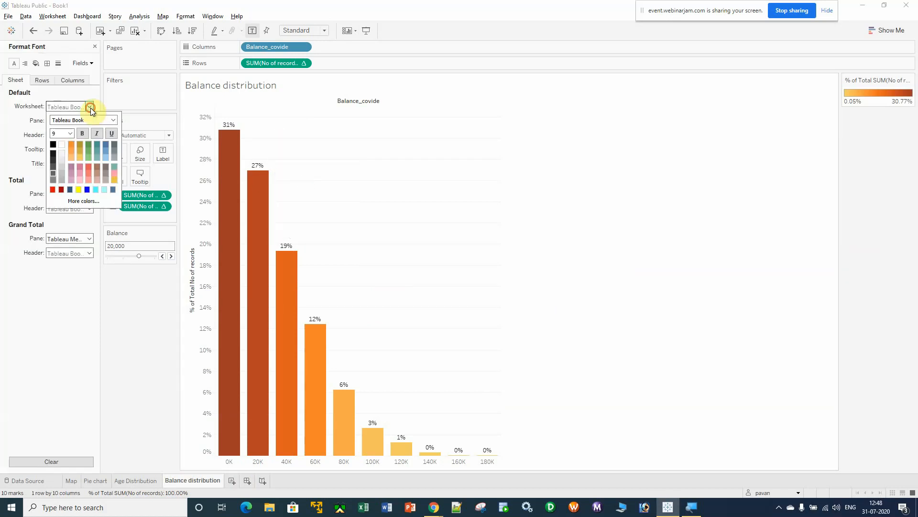
{"action": "left_click", "coordinate": [69, 133]}
{"action": "left_click", "coordinate": [60, 169]}
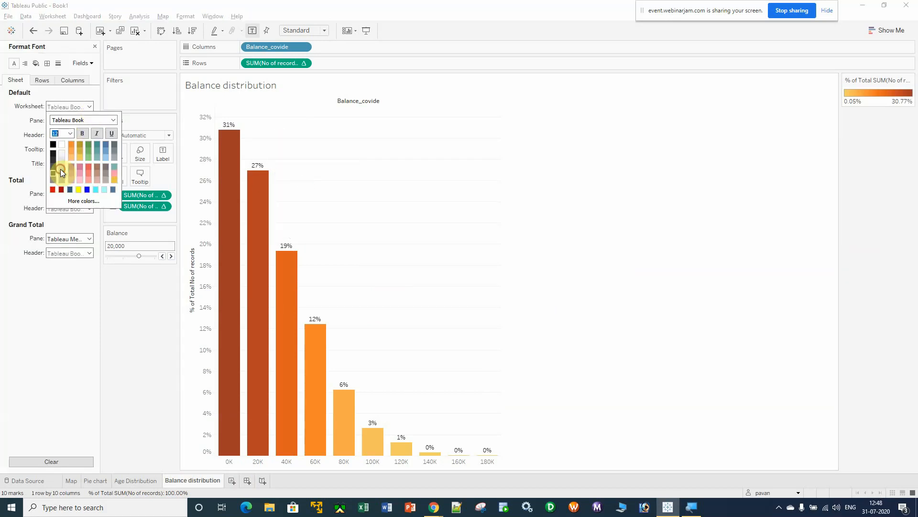
{"action": "left_click", "coordinate": [79, 133]}
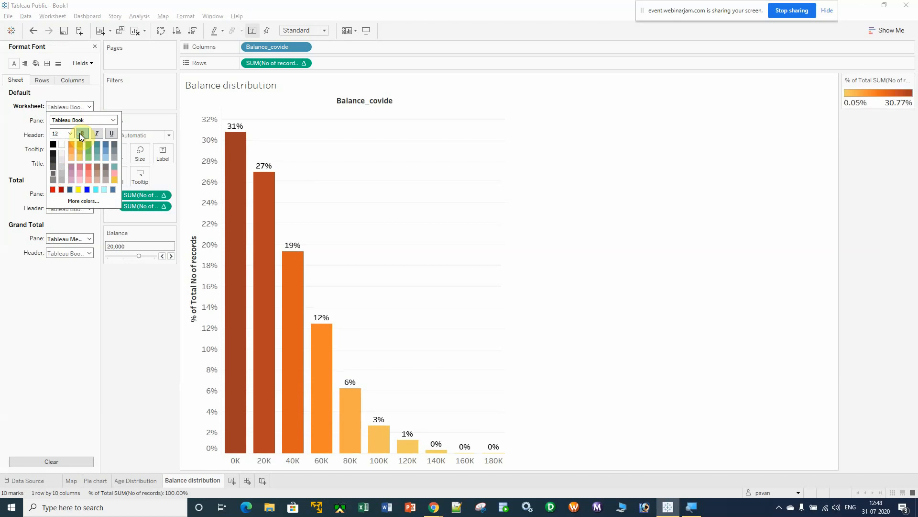
{"action": "left_click", "coordinate": [52, 146]}
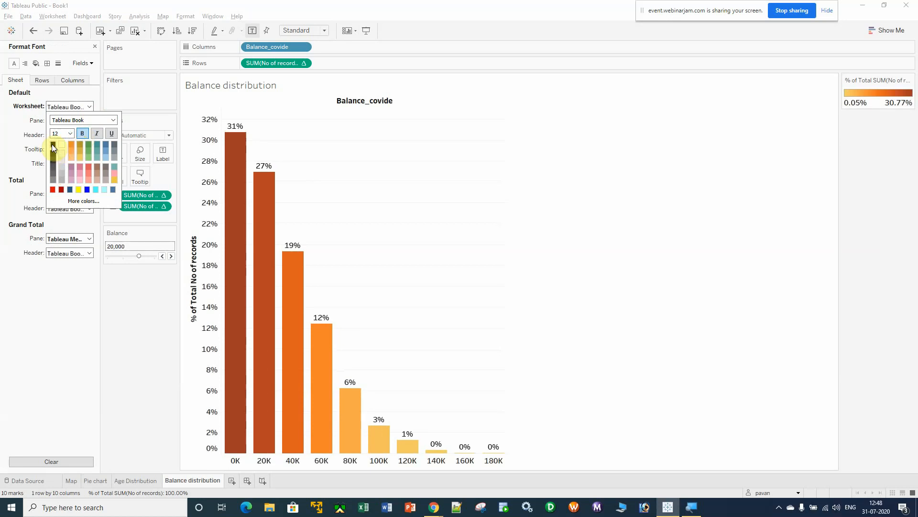
{"action": "left_click", "coordinate": [411, 177]}
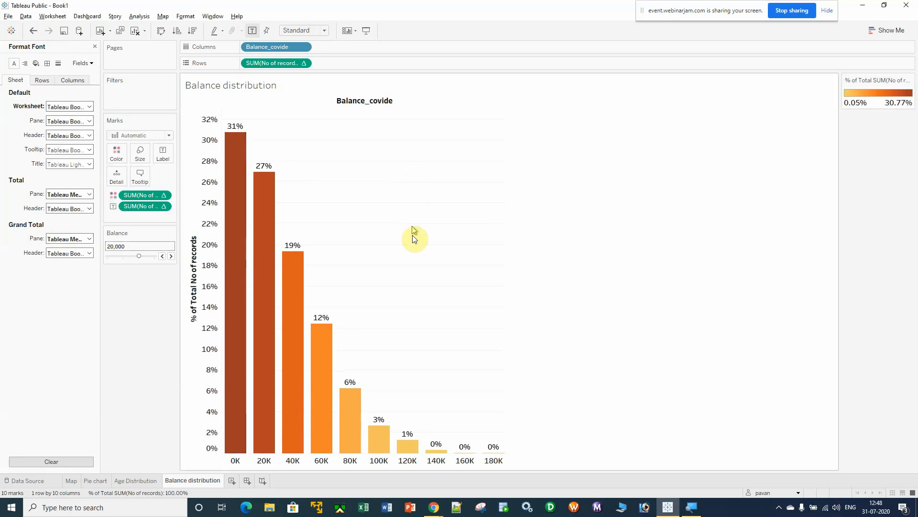
- Hide the field labels for columns on the Balance distribution and Age Distribution sheets, and return to Balance distribution
{"action": "right_click", "coordinate": [357, 101]}
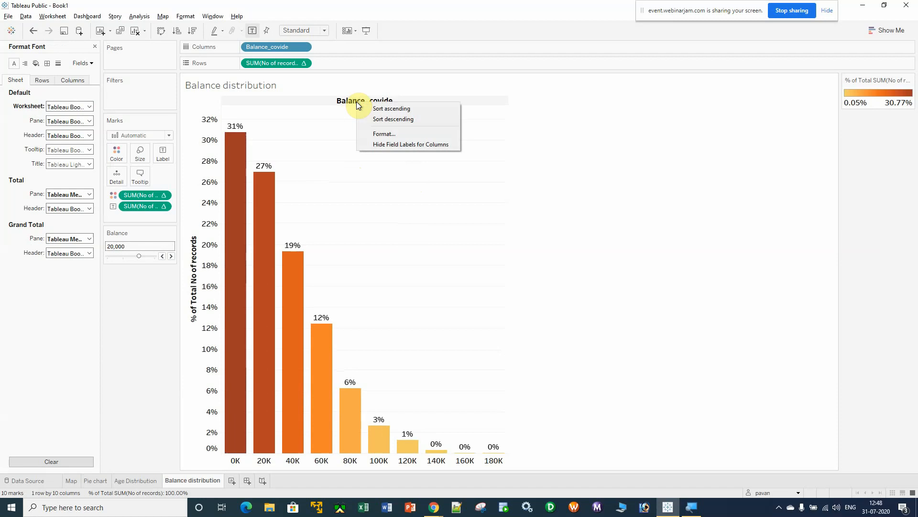
{"action": "left_click", "coordinate": [385, 142]}
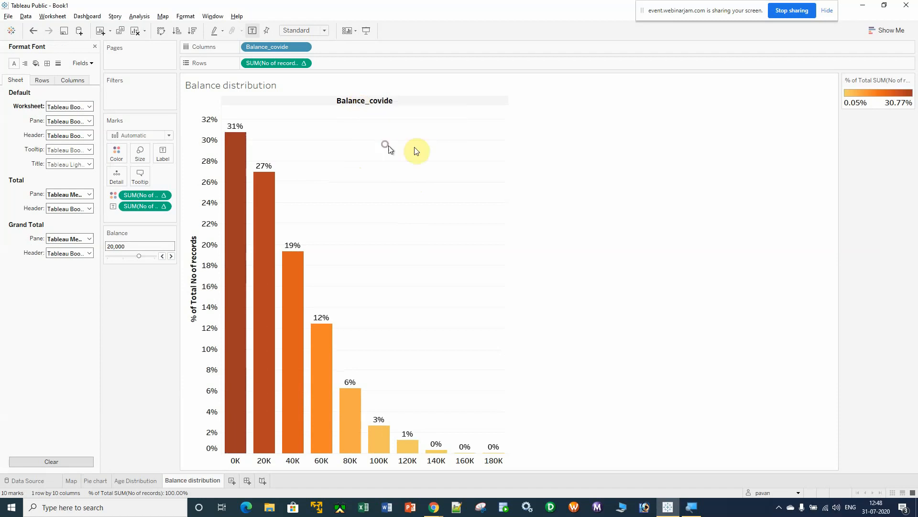
{"action": "left_click", "coordinate": [135, 480]}
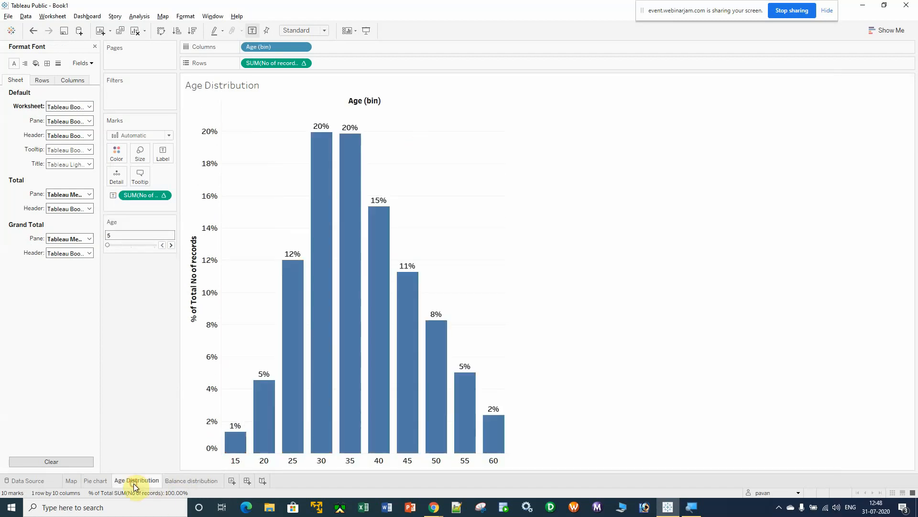
{"action": "right_click", "coordinate": [363, 111]}
{"action": "left_click", "coordinate": [381, 146]}
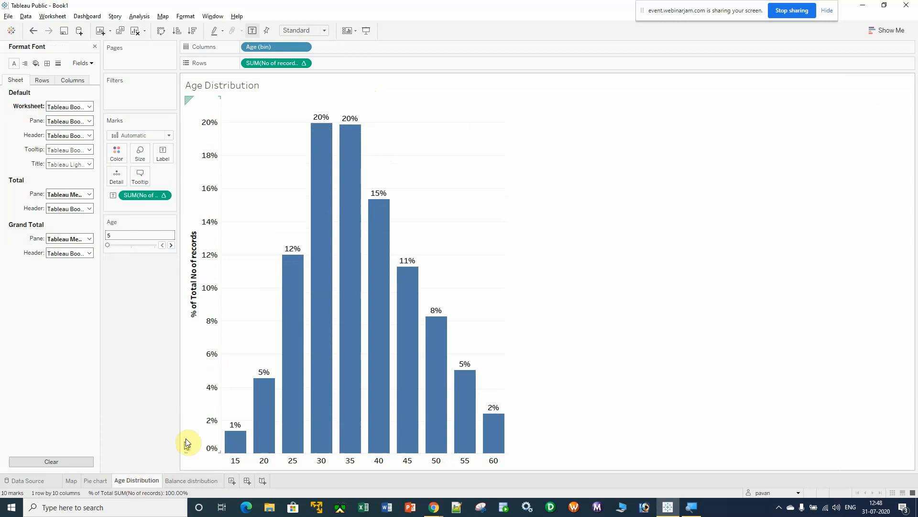
{"action": "left_click", "coordinate": [179, 481]}
{"action": "left_click", "coordinate": [135, 481]}
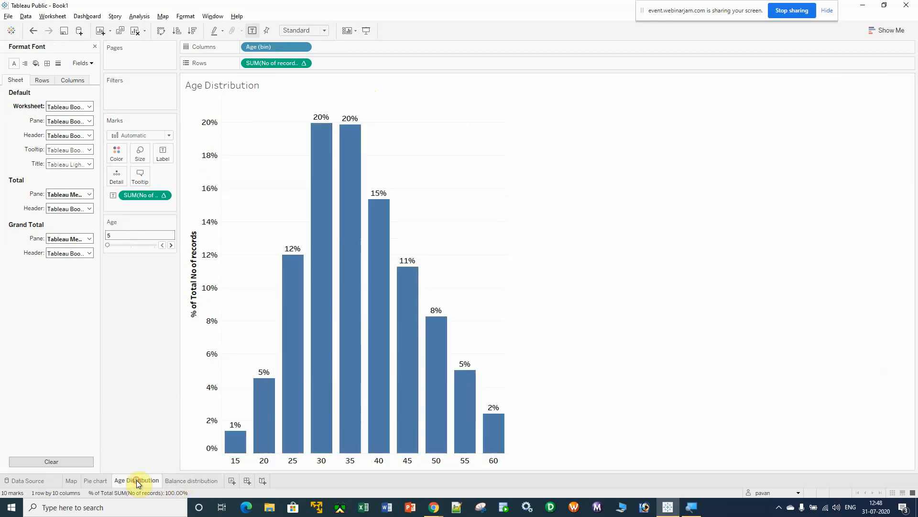
{"action": "left_click", "coordinate": [178, 483]}
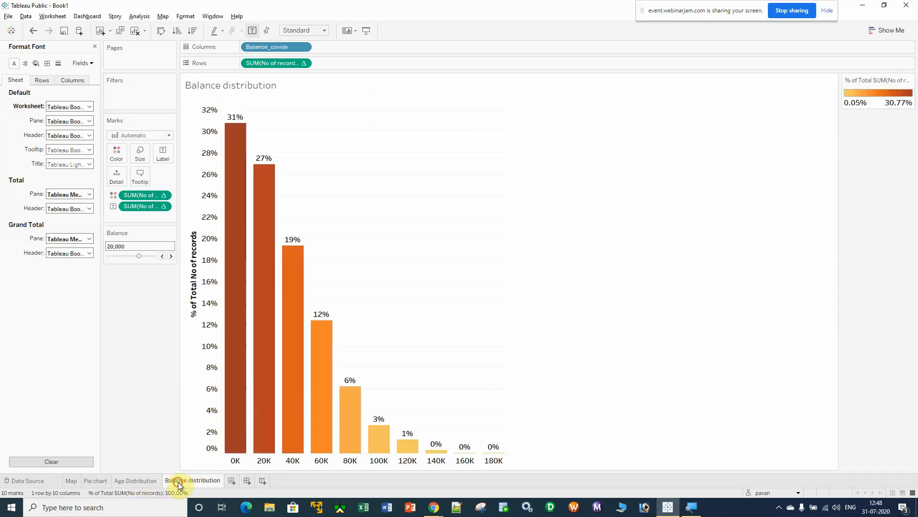
- Create a new worksheet with a text table of No of records by Job Classification
{"action": "left_click", "coordinate": [233, 483]}
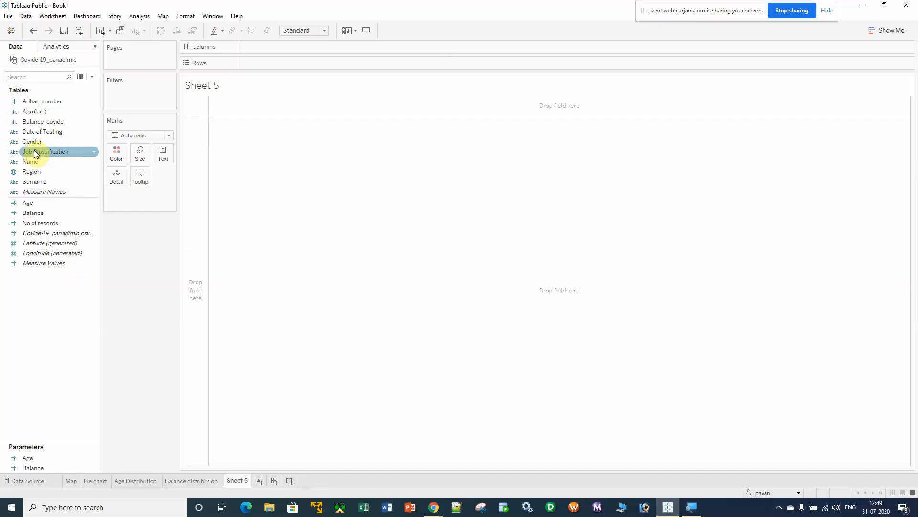
{"action": "double_click", "coordinate": [34, 151]}
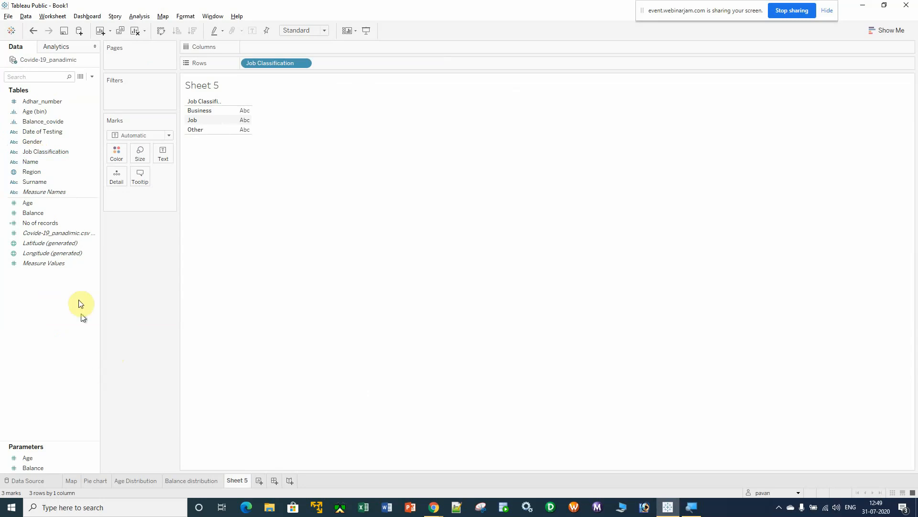
{"action": "left_click", "coordinate": [54, 224]}
{"action": "double_click", "coordinate": [50, 226]}
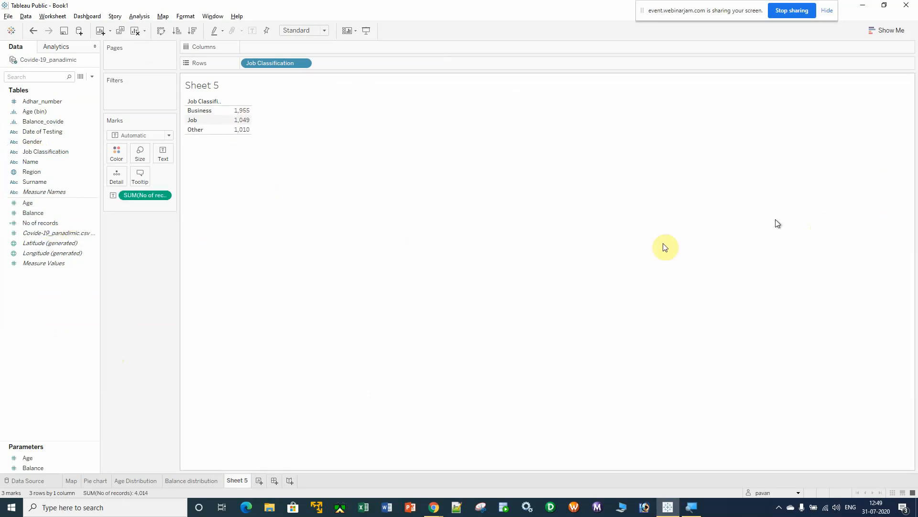
- Convert the Job Classification table into a treemap and close the chart type suggestions
{"action": "left_click", "coordinate": [887, 31]}
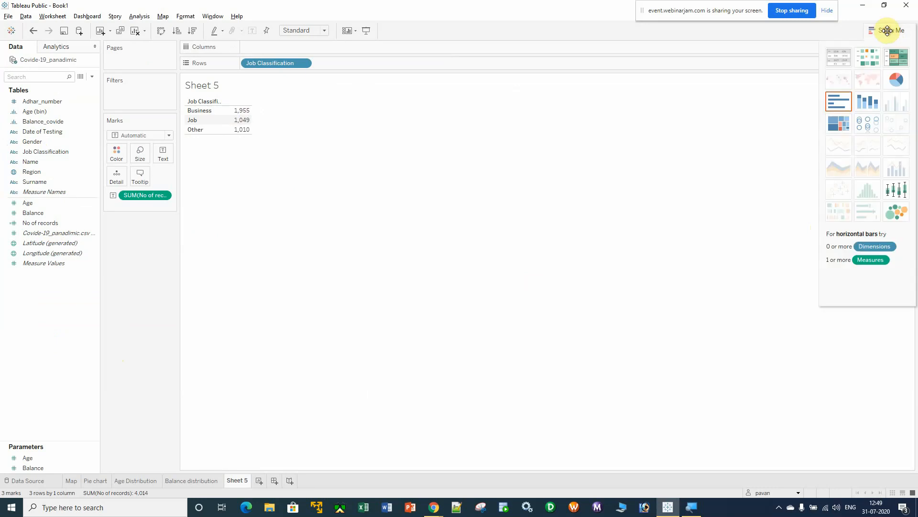
{"action": "left_click", "coordinate": [847, 124]}
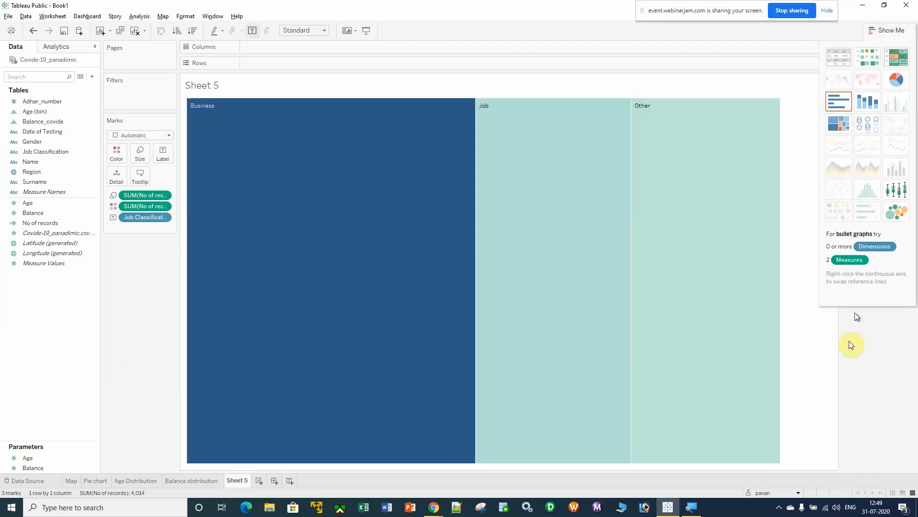
{"action": "left_click", "coordinate": [888, 32]}
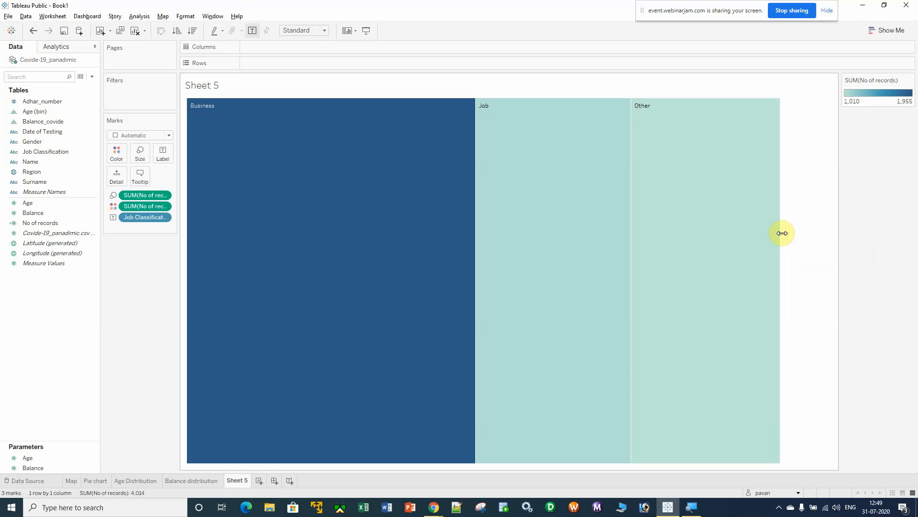
- Shrink the treemap's width and height to a compact block with Business, Job and Other side by side
{"action": "left_click_drag", "start_coordinate": [782, 233], "coordinate": [514, 238]}
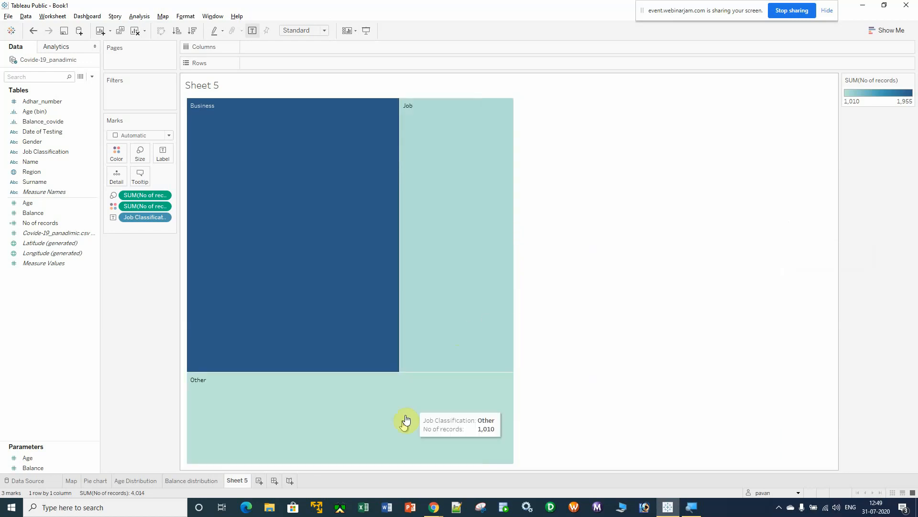
{"action": "left_click_drag", "start_coordinate": [305, 465], "coordinate": [298, 276]}
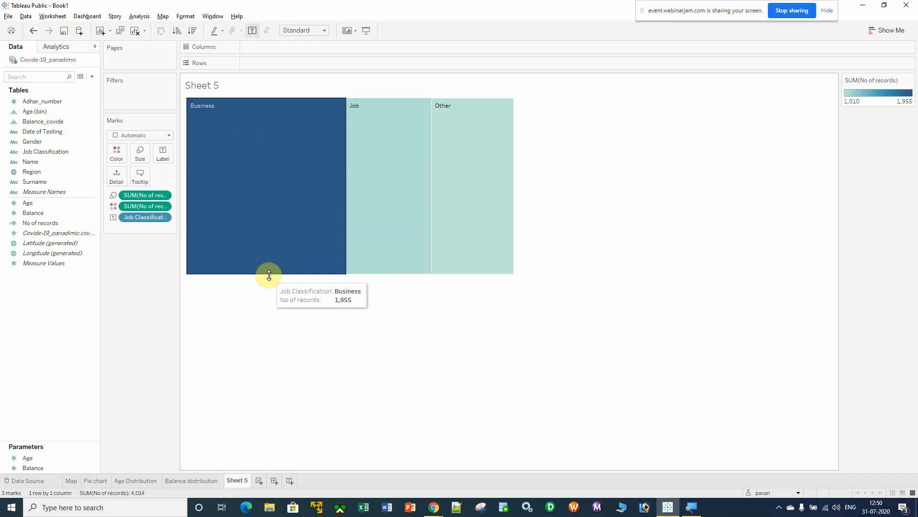
{"action": "left_click_drag", "start_coordinate": [267, 273], "coordinate": [265, 214]}
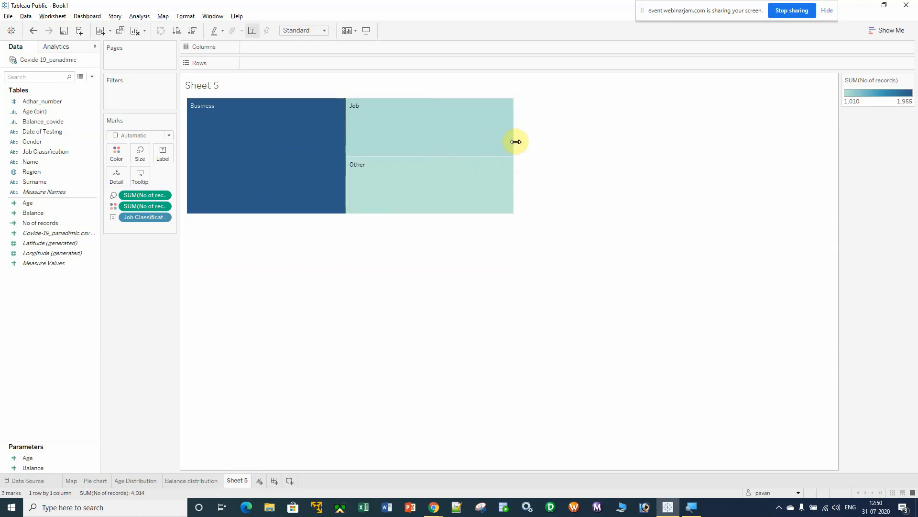
{"action": "left_click_drag", "start_coordinate": [515, 141], "coordinate": [359, 142]}
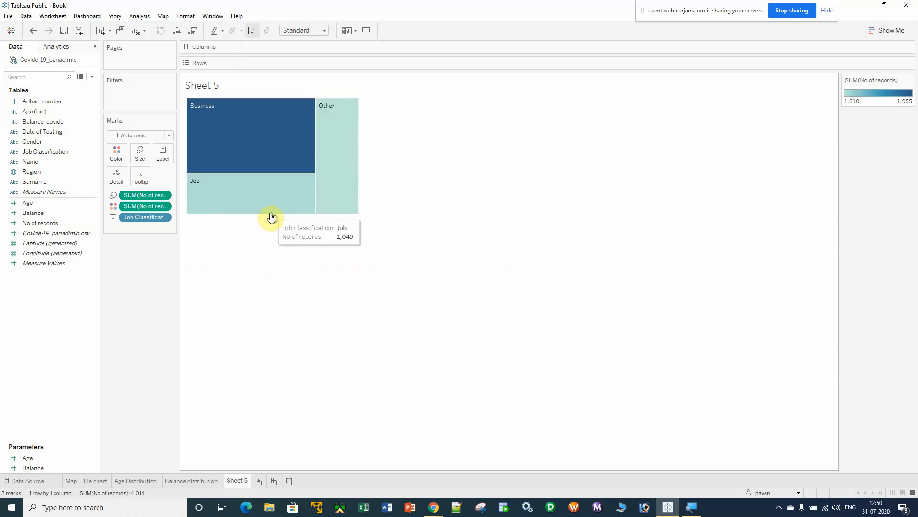
{"action": "left_click", "coordinate": [243, 215]}
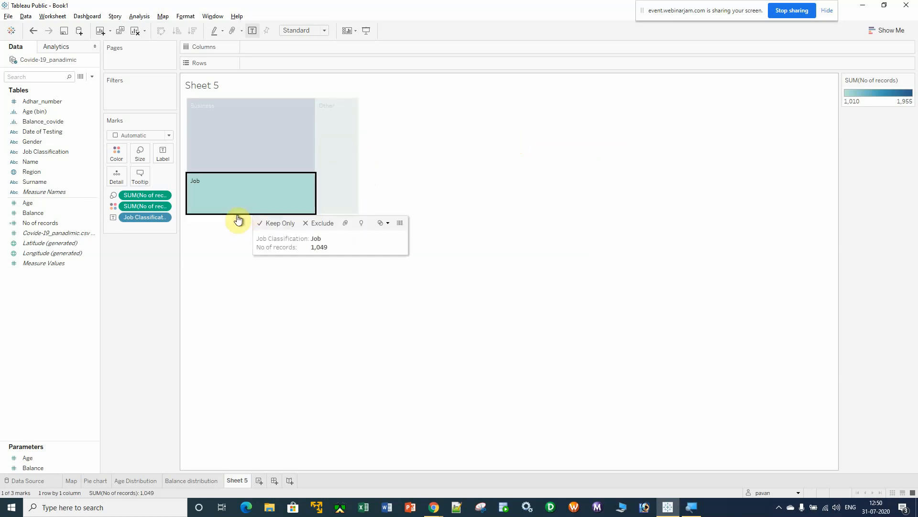
{"action": "key", "text": "Escape"}
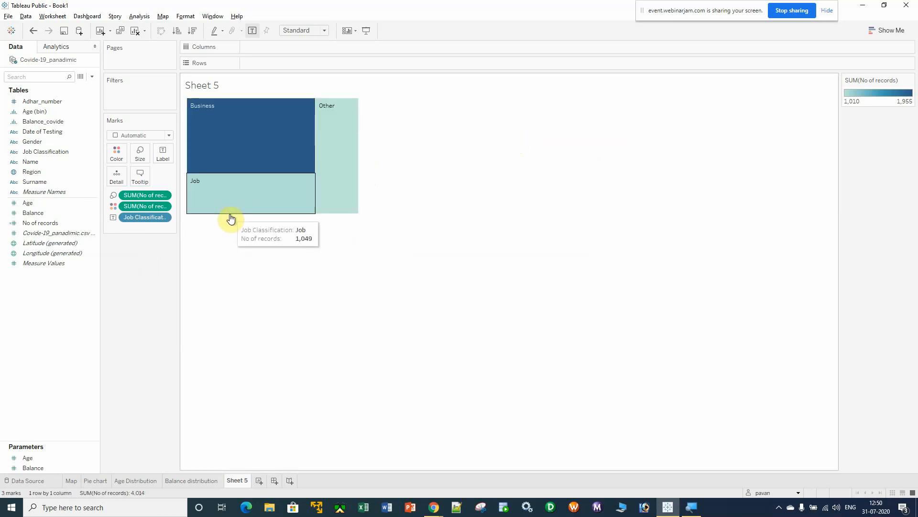
{"action": "left_click_drag", "start_coordinate": [230, 214], "coordinate": [231, 189]}
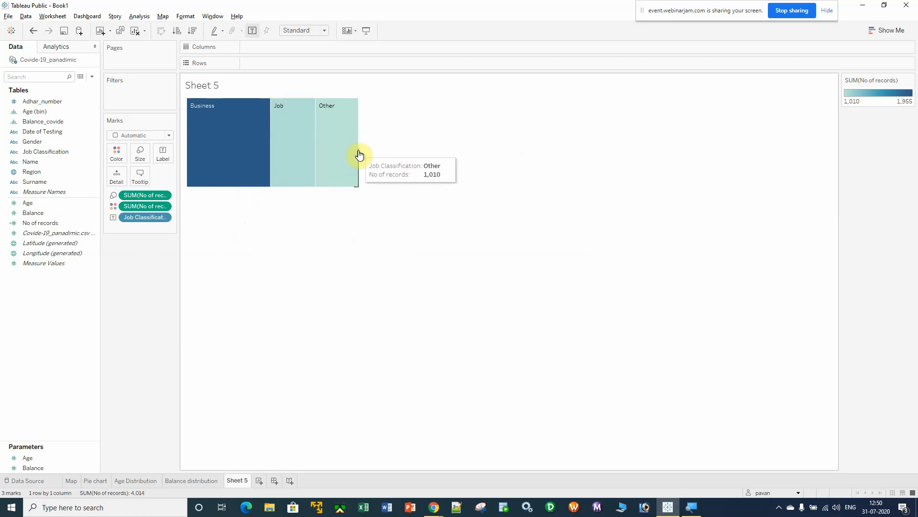
- Narrow the treemap so Job sits below Business, and colour its blocks by Job Classification
{"action": "left_click_drag", "start_coordinate": [359, 157], "coordinate": [323, 154]}
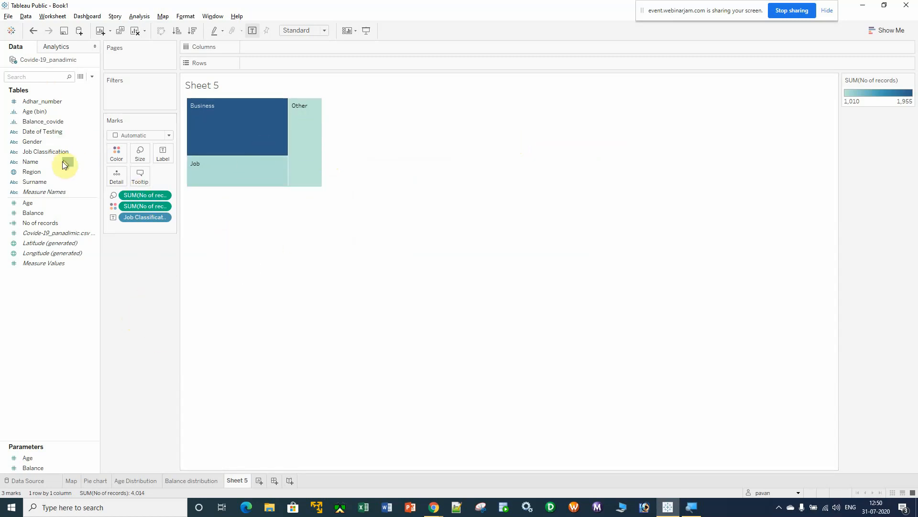
{"action": "left_click", "coordinate": [38, 152]}
{"action": "left_click_drag", "start_coordinate": [37, 153], "coordinate": [117, 153]}
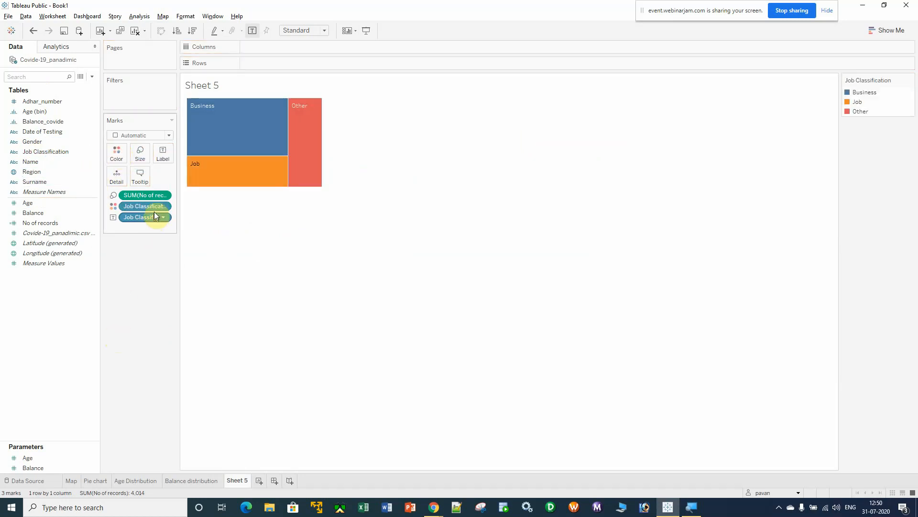
- Label the treemap blocks with No of records as a Percent of Total quick table calculation
{"action": "mouse_move", "coordinate": [207, 139]}
{"action": "left_click_drag", "start_coordinate": [40, 223], "coordinate": [163, 154]}
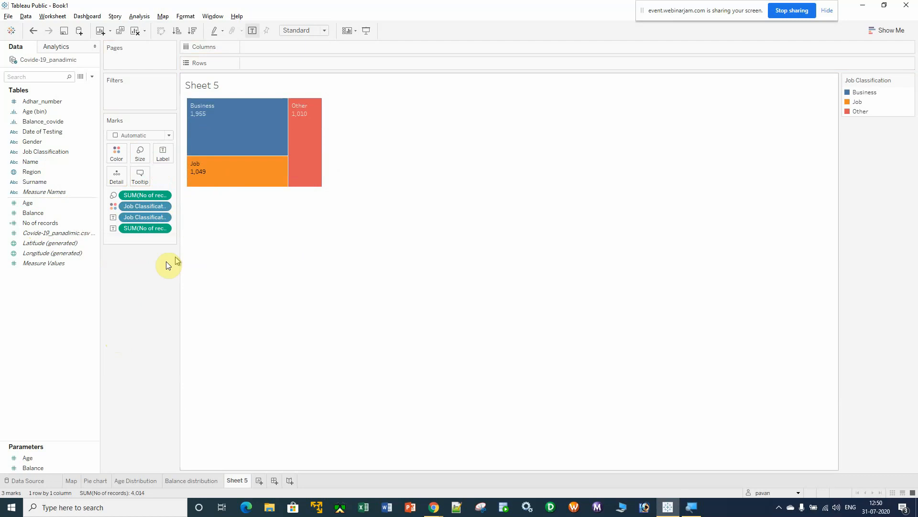
{"action": "left_click", "coordinate": [162, 228]}
{"action": "mouse_move", "coordinate": [176, 380]}
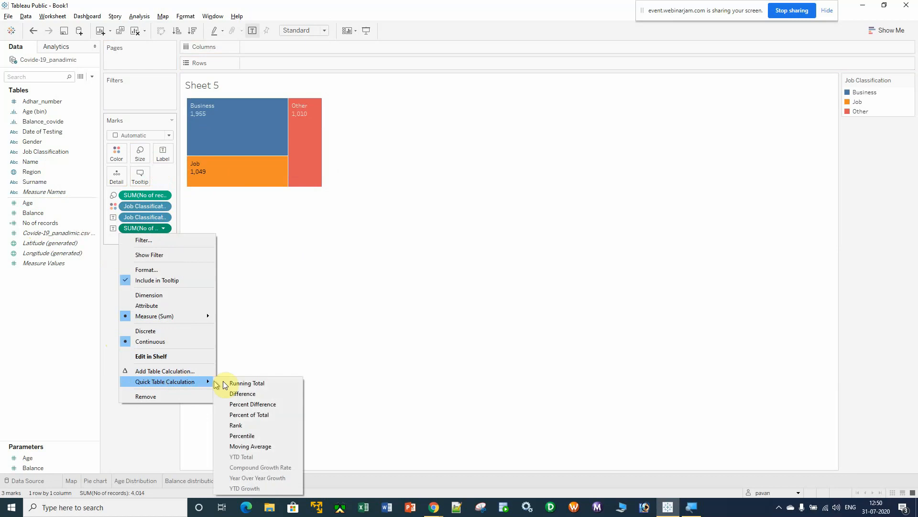
{"action": "left_click", "coordinate": [254, 414]}
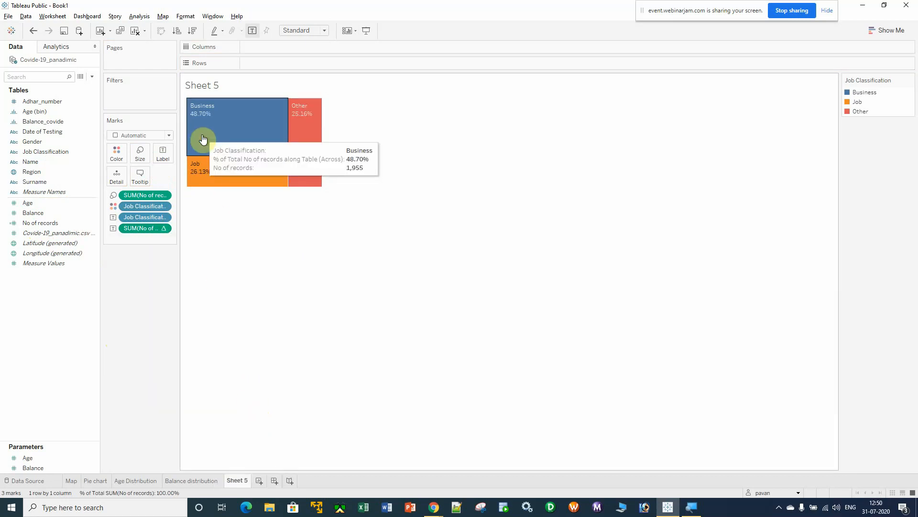
- Format the treemap's percentage labels without decimals and set the worksheet font to 12-point bold
{"action": "left_click", "coordinate": [164, 228]}
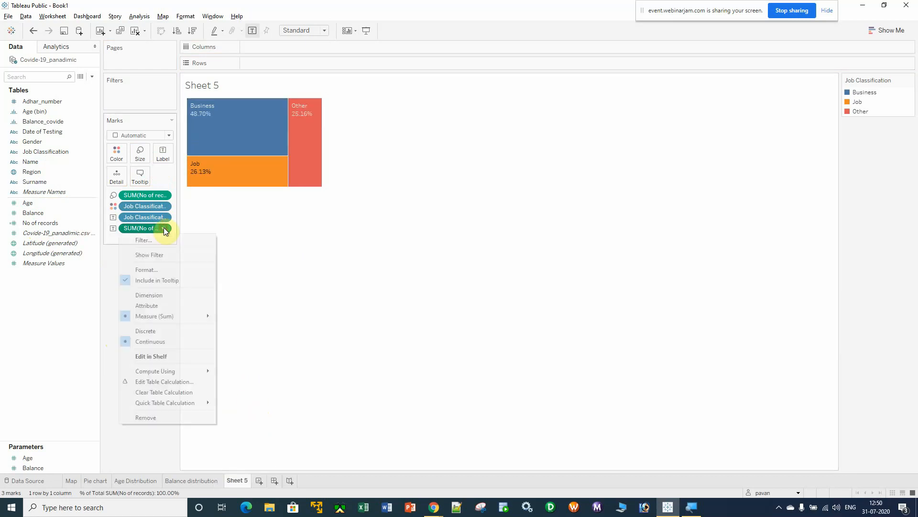
{"action": "left_click", "coordinate": [148, 270]}
{"action": "left_click", "coordinate": [89, 135]}
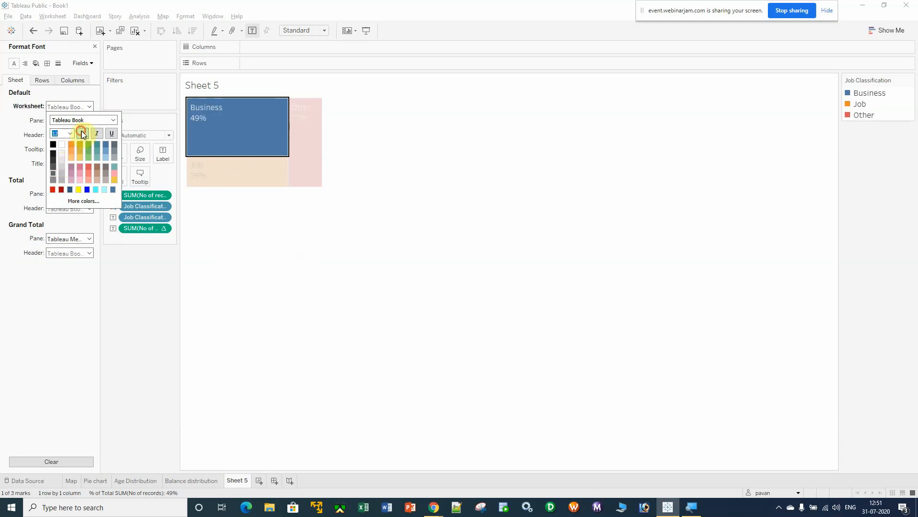
{"action": "left_click", "coordinate": [165, 326]}
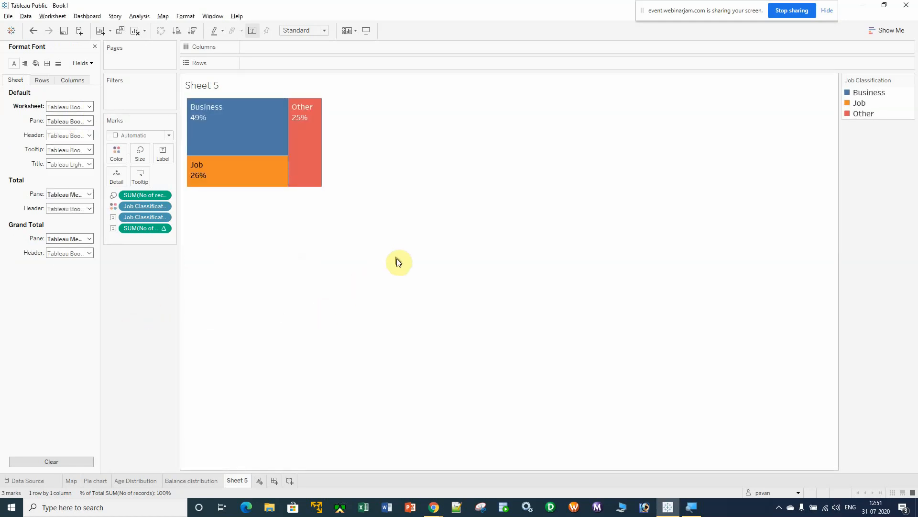
- Move the Job Classification colour legend beneath the Marks card and rename Sheet 5 as Tree Map
{"action": "left_click_drag", "start_coordinate": [870, 80], "coordinate": [157, 279]}
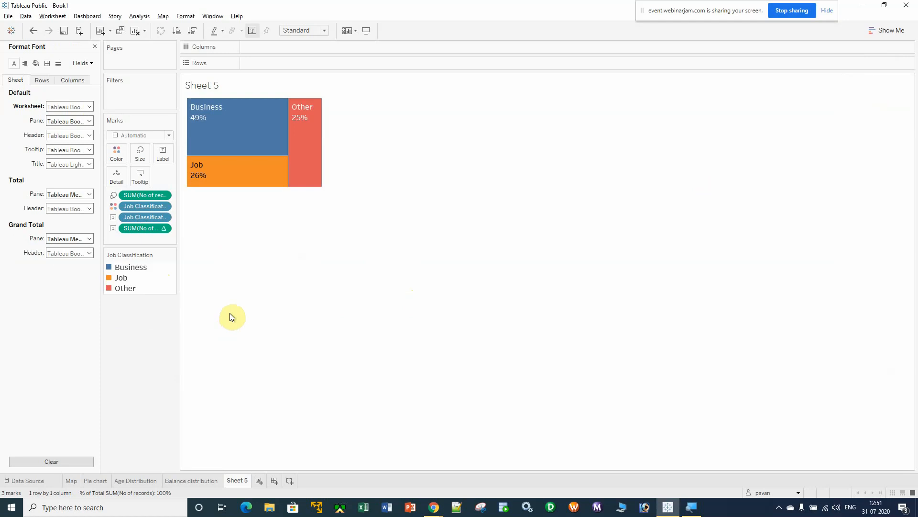
{"action": "right_click", "coordinate": [243, 479]}
{"action": "left_click", "coordinate": [280, 371]}
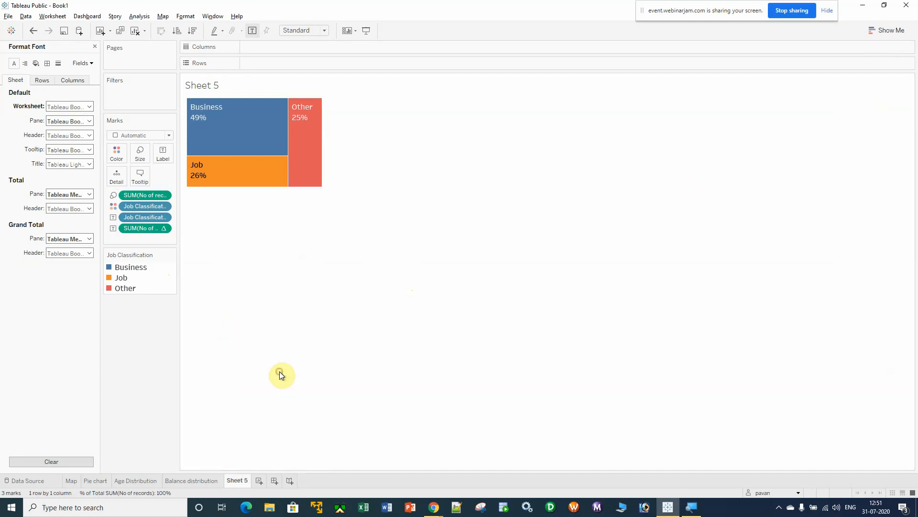
{"action": "type", "text": "Tree"}
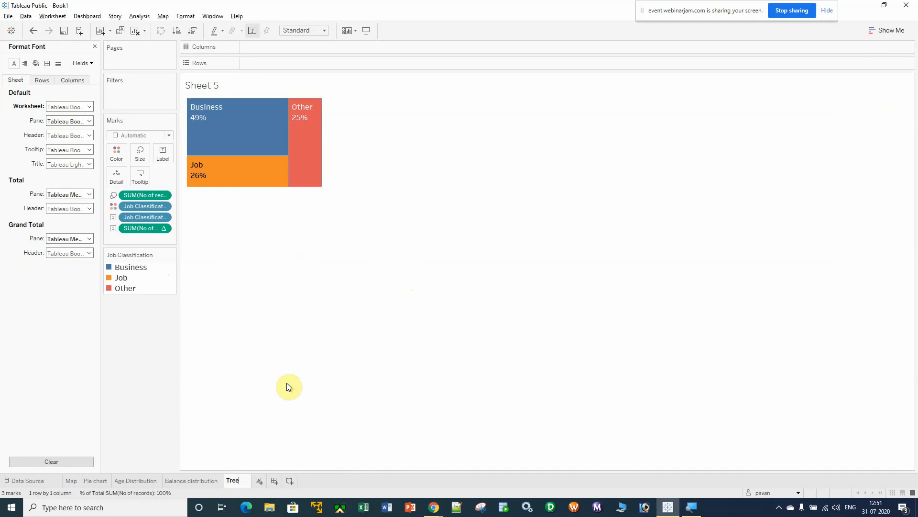
{"action": "type", "text": " Map"}
{"action": "key", "text": "Return"}
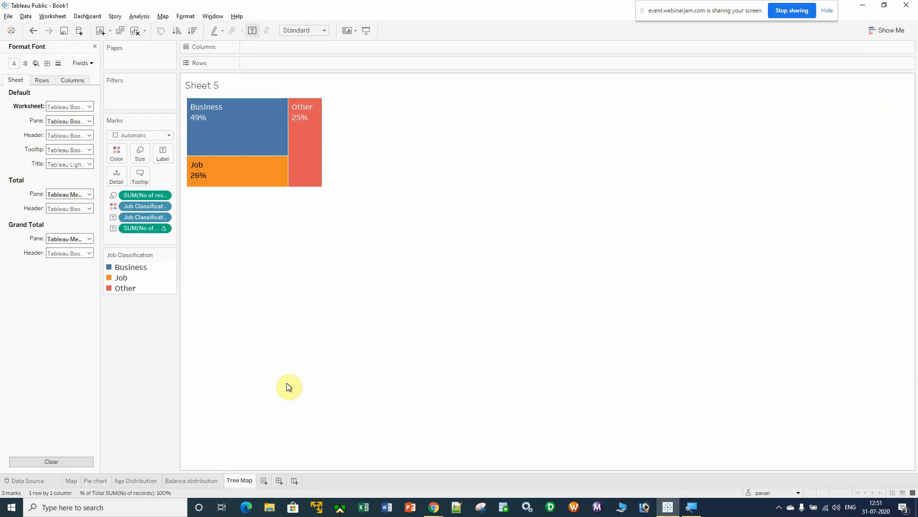
- Check the Balance distribution sheet against the Tree Map sheet and close the formatting settings
{"action": "left_click", "coordinate": [206, 480]}
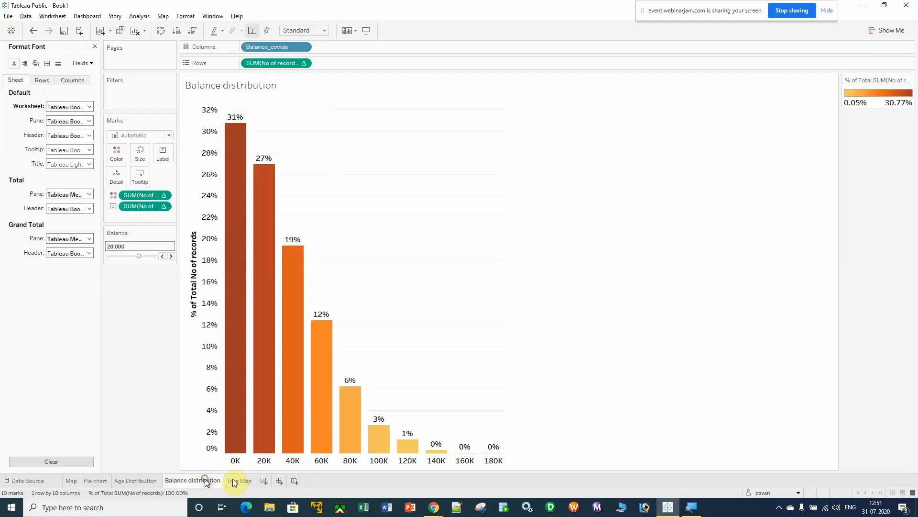
{"action": "left_click", "coordinate": [234, 480]}
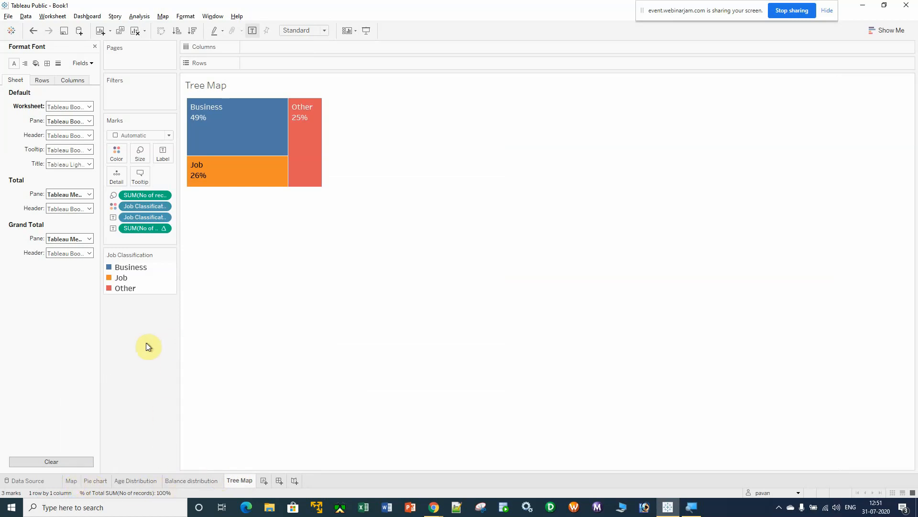
{"action": "left_click", "coordinate": [95, 47]}
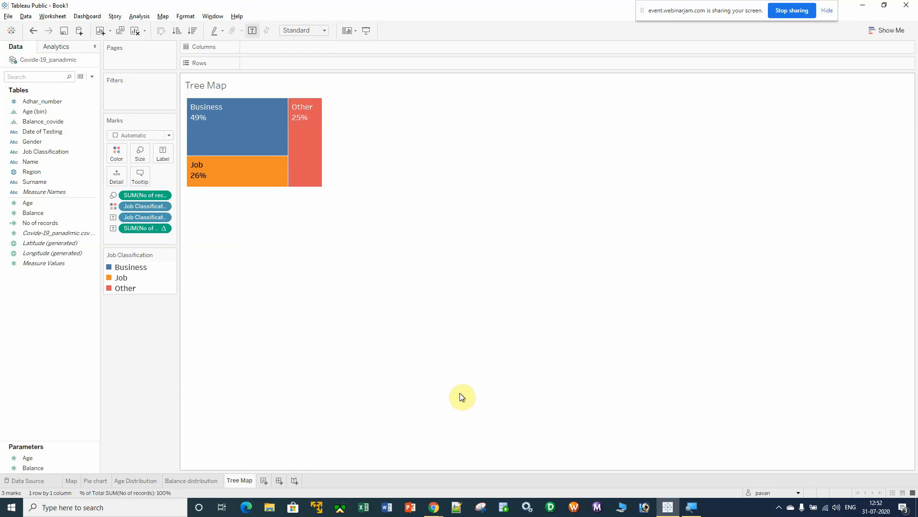
- Create a new dashboard and give it the fixed size Generic Desktop (1366 x 768)
{"action": "left_click", "coordinate": [279, 481]}
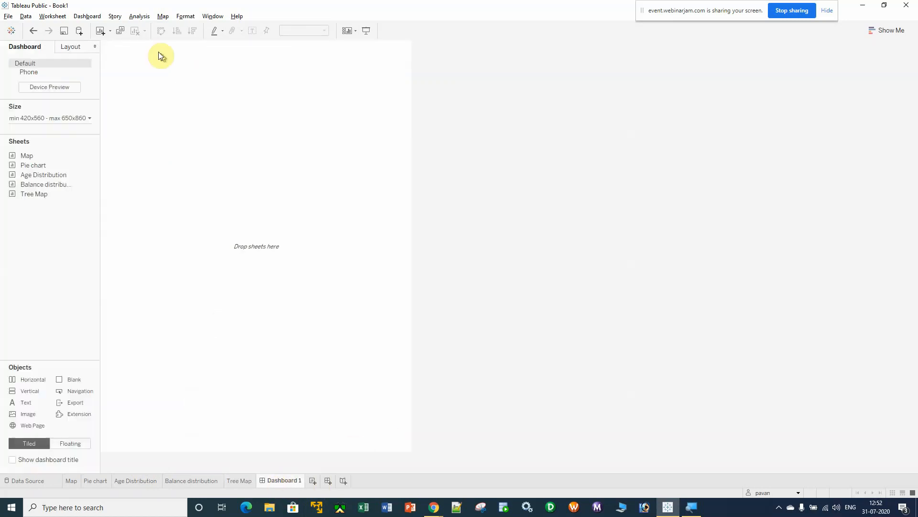
{"action": "left_click", "coordinate": [90, 118]}
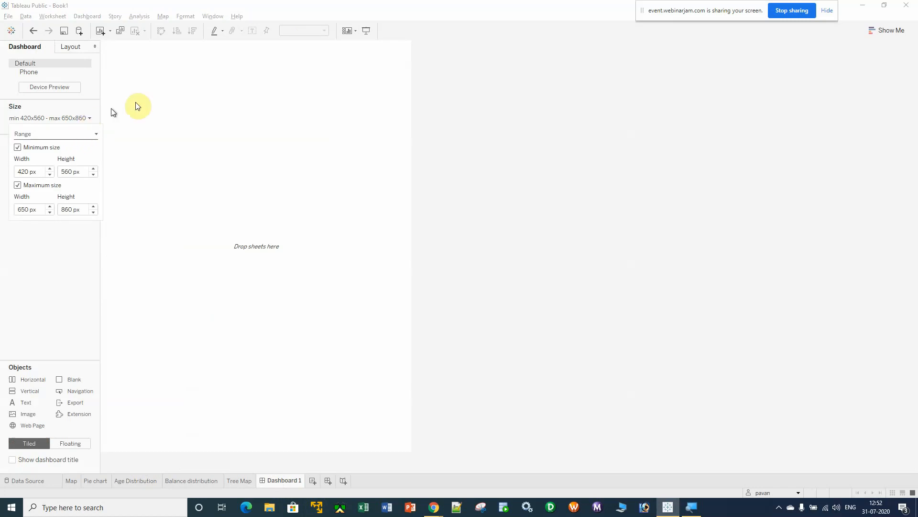
{"action": "left_click", "coordinate": [199, 143]}
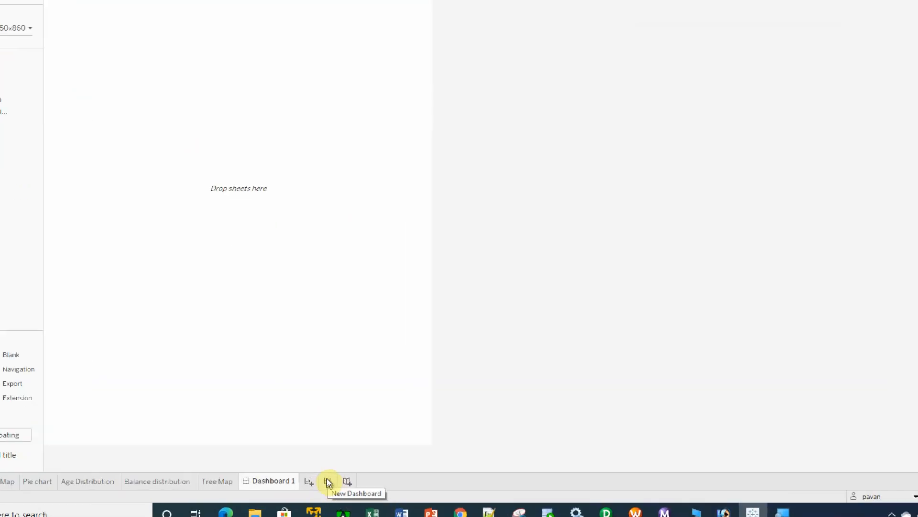
{"action": "left_click", "coordinate": [329, 483]}
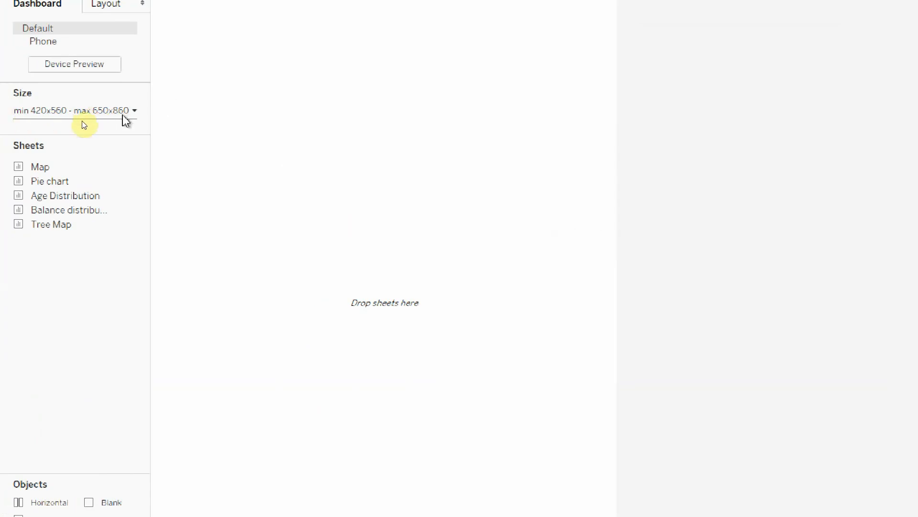
{"action": "left_click", "coordinate": [108, 111]}
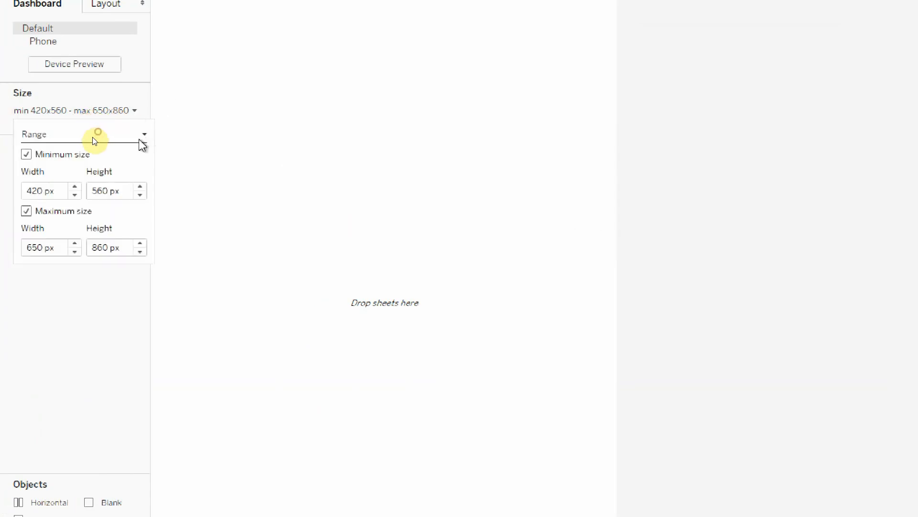
{"action": "left_click", "coordinate": [99, 134]}
{"action": "left_click", "coordinate": [63, 146]}
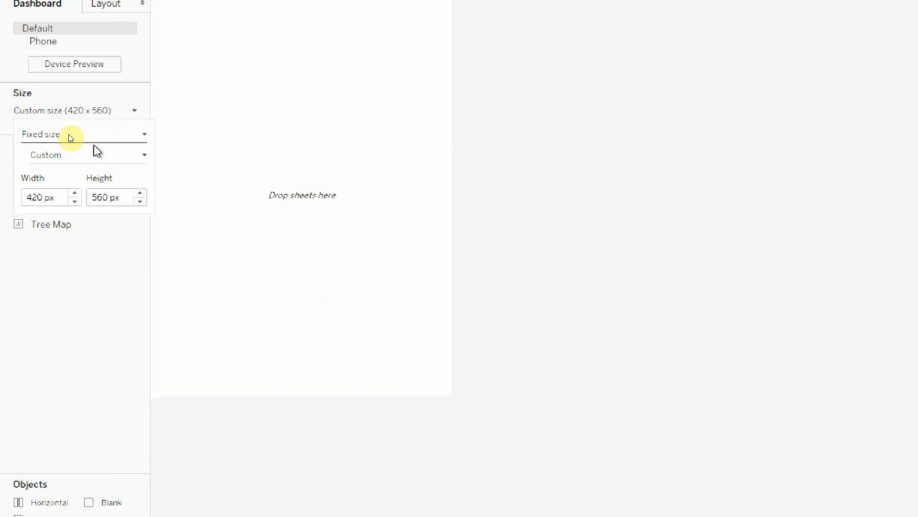
{"action": "left_click", "coordinate": [143, 155]}
{"action": "left_click", "coordinate": [134, 170]}
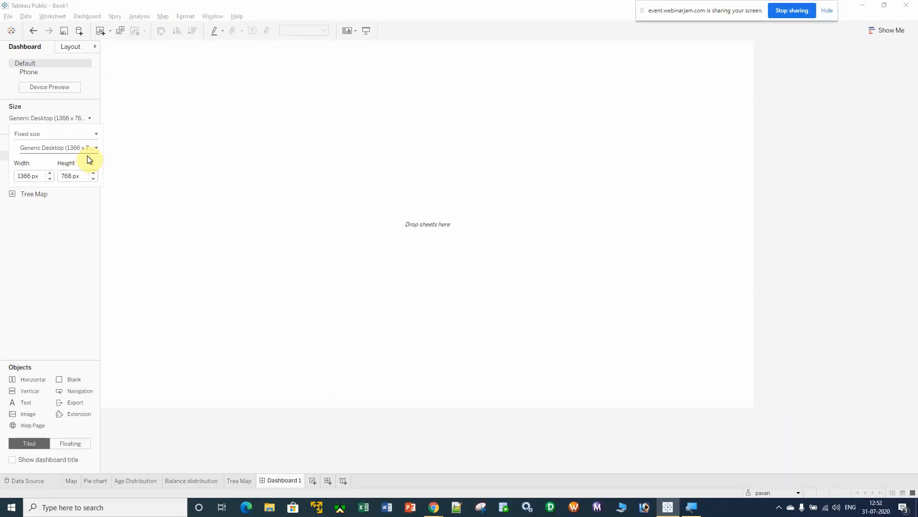
{"action": "left_click", "coordinate": [54, 305]}
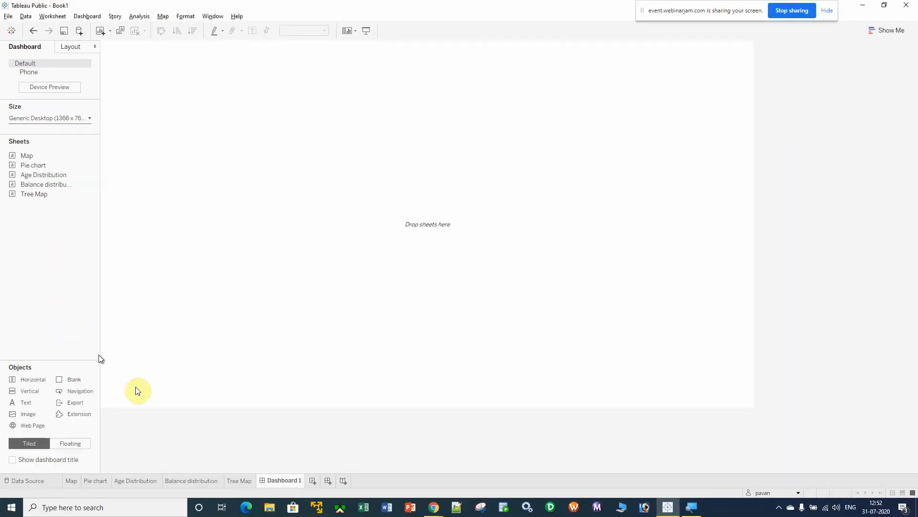
- Switch to the WebinarJam broadcast in Chrome, read the attendees' chat questions, and return to Tableau
{"action": "mouse_move", "coordinate": [433, 507]}
{"action": "left_click", "coordinate": [383, 454]}
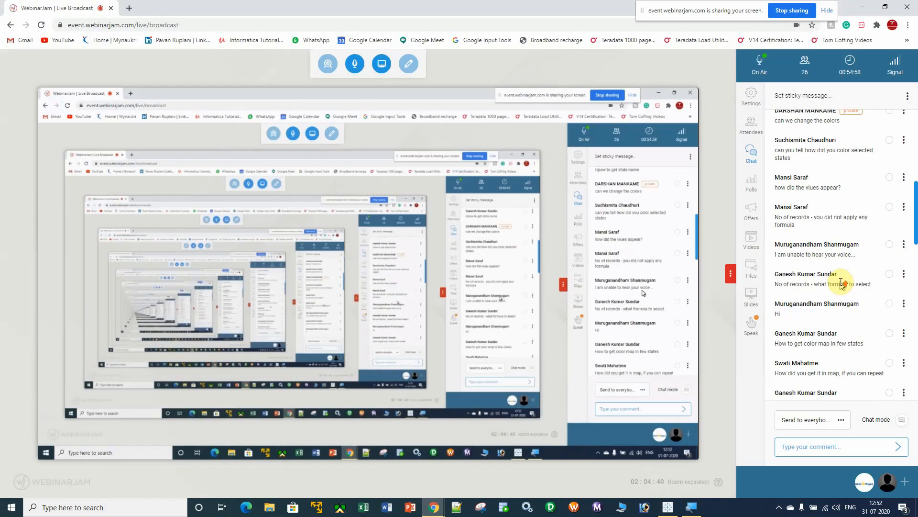
{"action": "scroll", "coordinate": [841, 282], "scroll_direction": "up", "scroll_amount": 5}
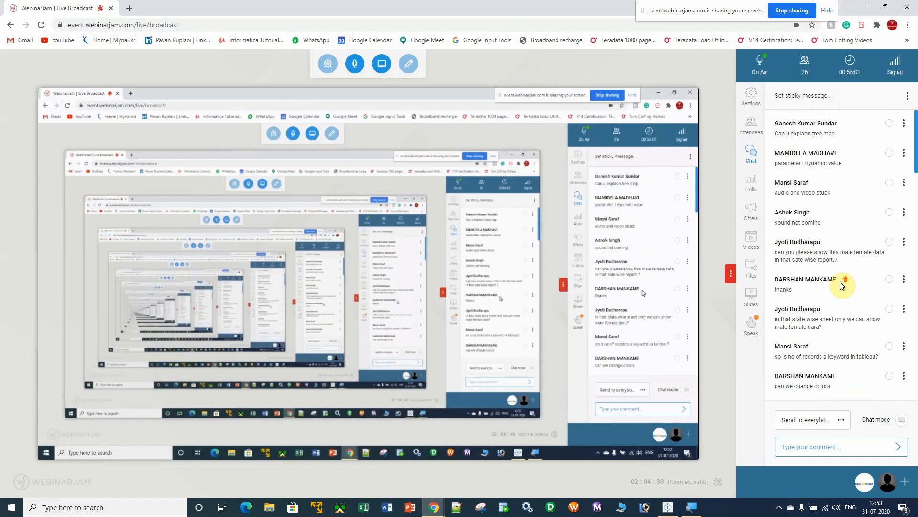
{"action": "scroll", "coordinate": [842, 285], "scroll_direction": "up", "scroll_amount": 3}
{"action": "scroll", "coordinate": [842, 285], "scroll_direction": "up", "scroll_amount": 2}
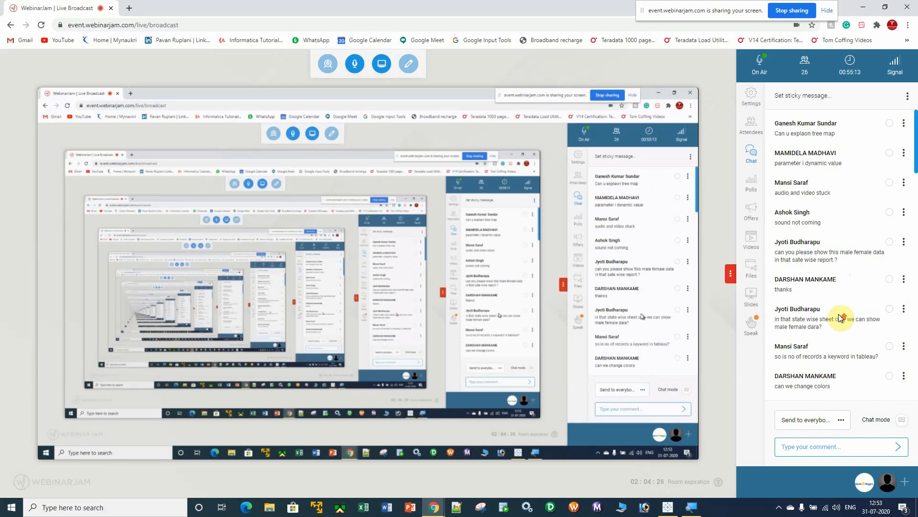
{"action": "key", "text": "alt+Tab"}
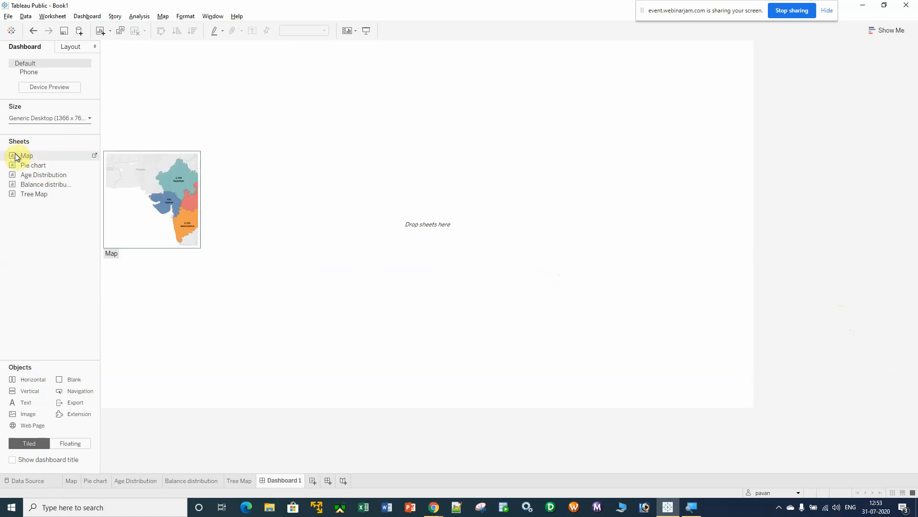
- Add the Map sheet to the dashboard, with Age Distribution beside it and Balance distribution below Age Distribution
{"action": "left_click_drag", "start_coordinate": [24, 155], "coordinate": [280, 166]}
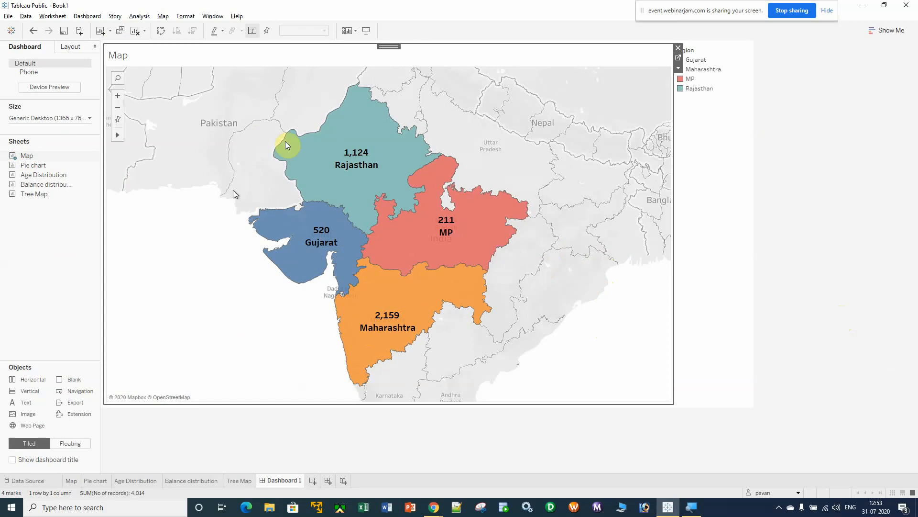
{"action": "mouse_move", "coordinate": [41, 166]}
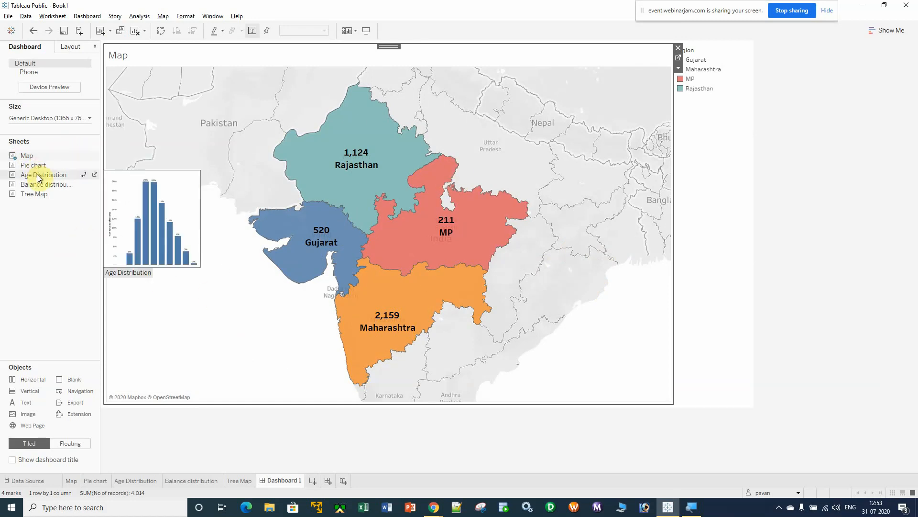
{"action": "left_click_drag", "start_coordinate": [39, 178], "coordinate": [512, 249]}
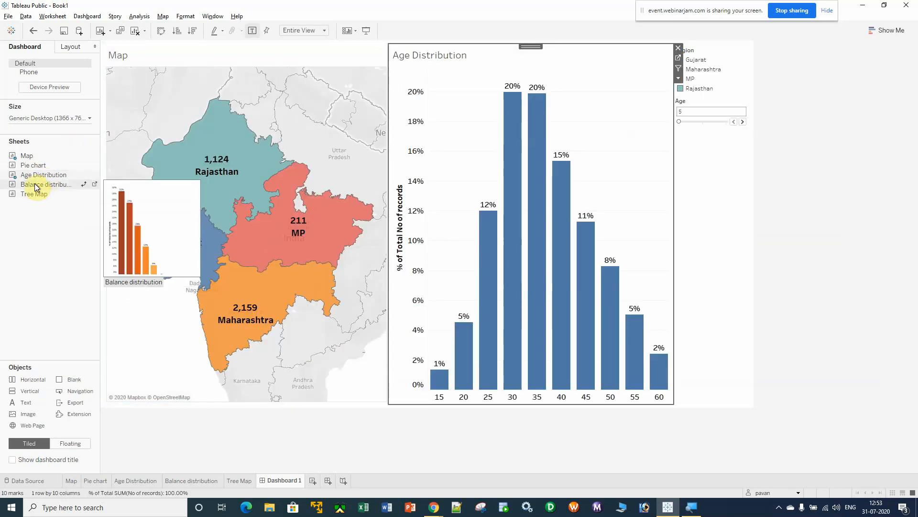
{"action": "left_click_drag", "start_coordinate": [35, 184], "coordinate": [525, 357]}
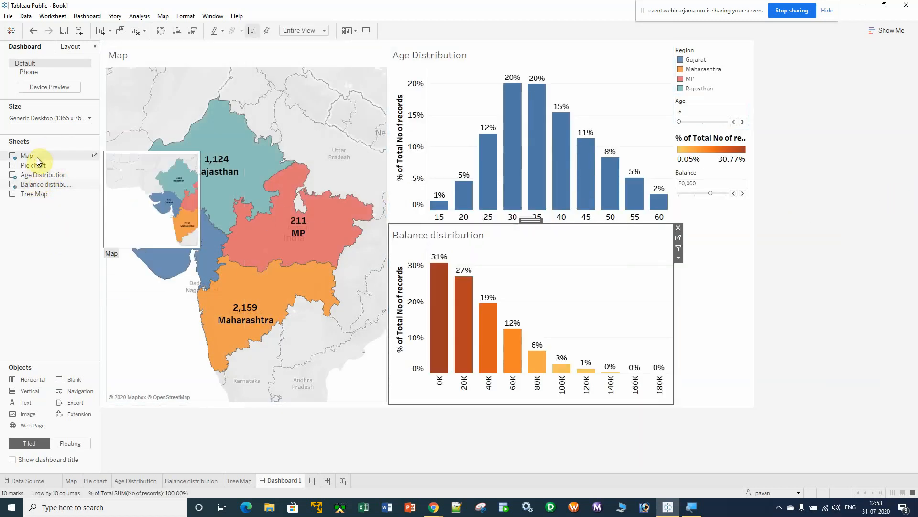
- Add the Pie chart sheet below the Balance parameter control and remove the % of Total No of records colour legend
{"action": "mouse_move", "coordinate": [33, 196]}
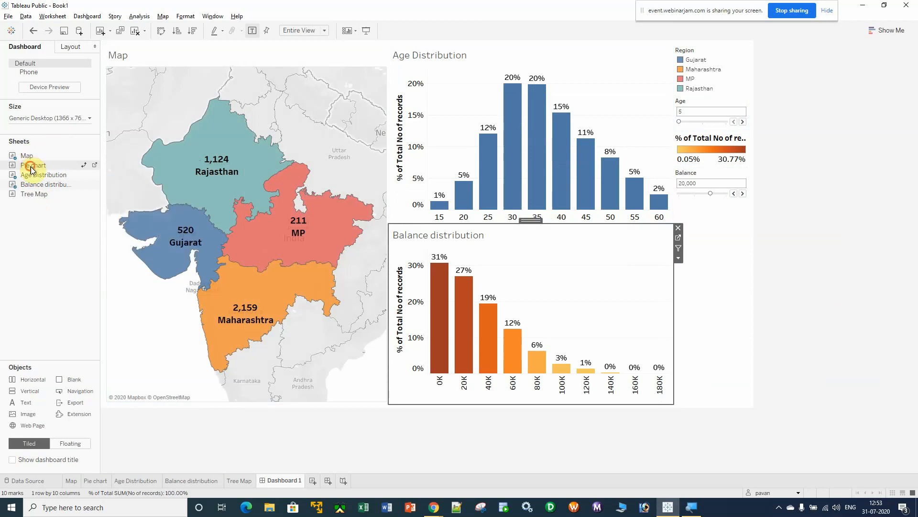
{"action": "mouse_move", "coordinate": [29, 165]}
{"action": "left_mouse_down"}
{"action": "mouse_move", "coordinate": [454, 180]}
{"action": "mouse_move", "coordinate": [706, 206]}
{"action": "left_mouse_up"}
{"action": "left_click_drag", "start_coordinate": [710, 238], "coordinate": [711, 239]}
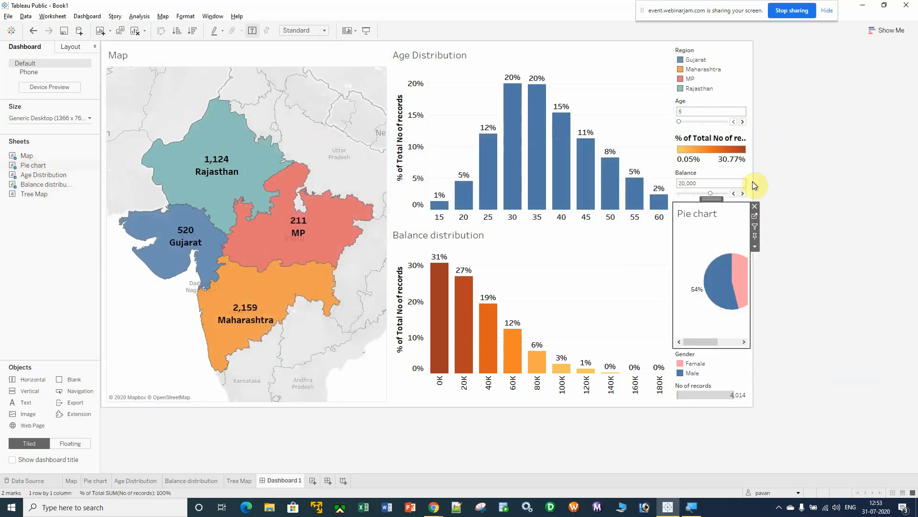
{"action": "left_click", "coordinate": [701, 135]}
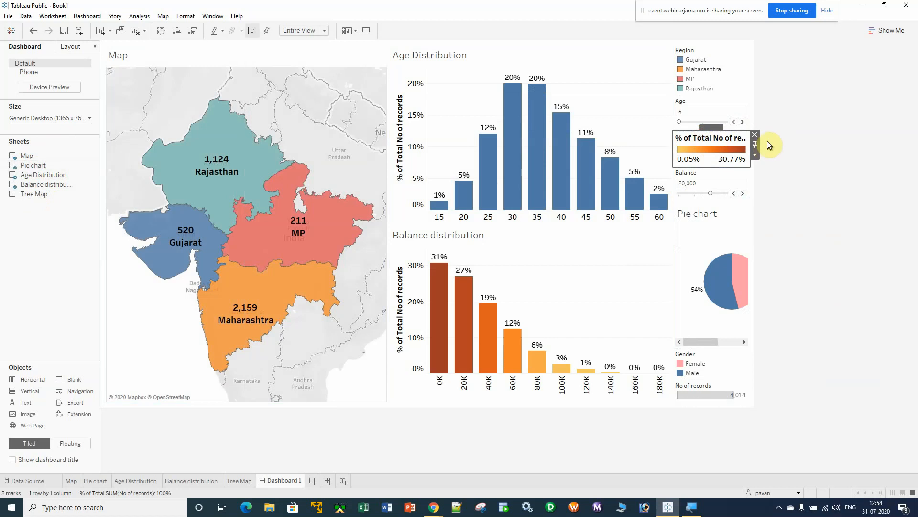
{"action": "left_click", "coordinate": [755, 134]}
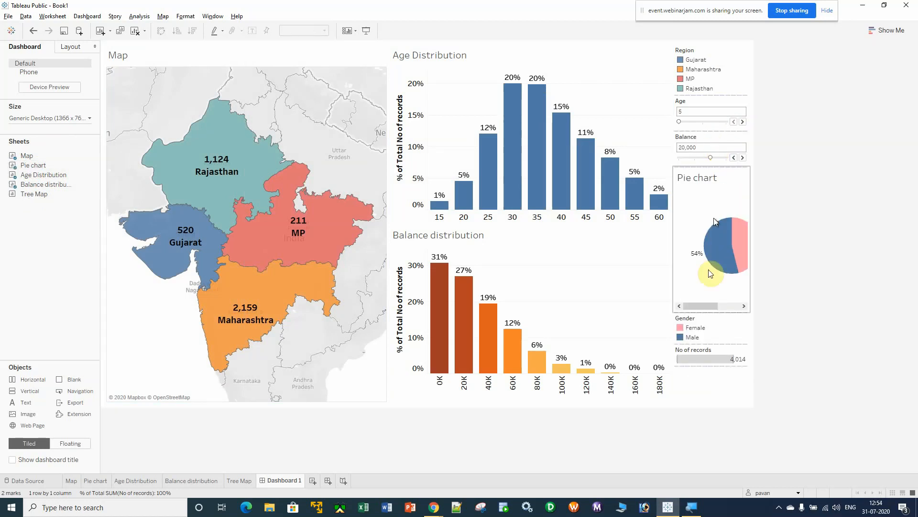
- Remove the Gender, No of records and Region legends from the dashboard
{"action": "left_click", "coordinate": [707, 319]}
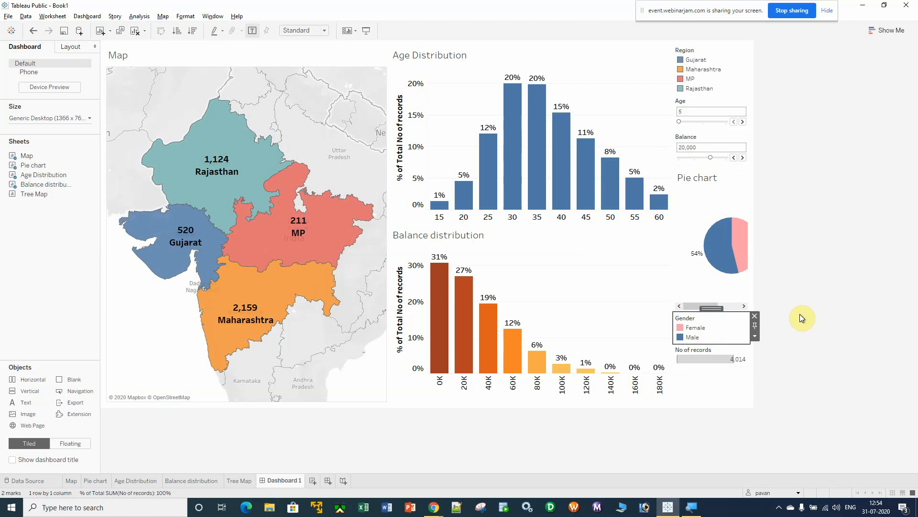
{"action": "left_click", "coordinate": [755, 318]}
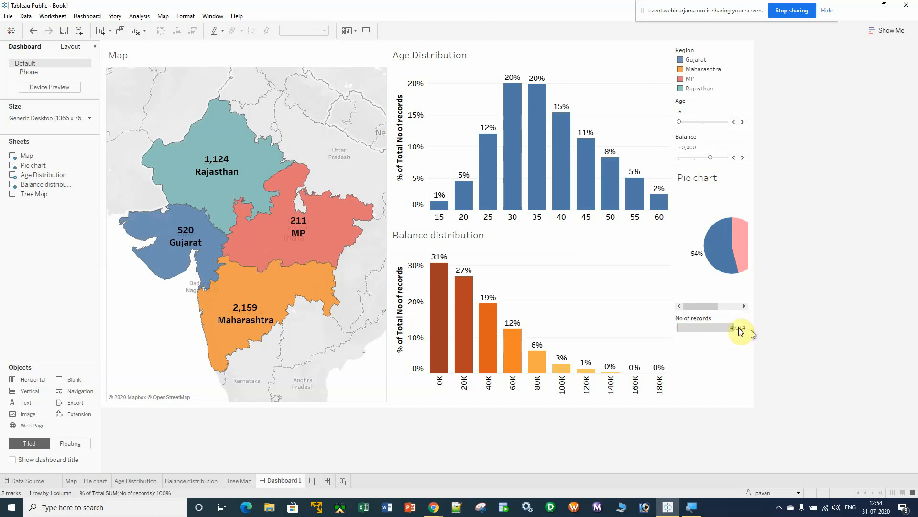
{"action": "left_click", "coordinate": [738, 327]}
{"action": "left_click", "coordinate": [756, 315]}
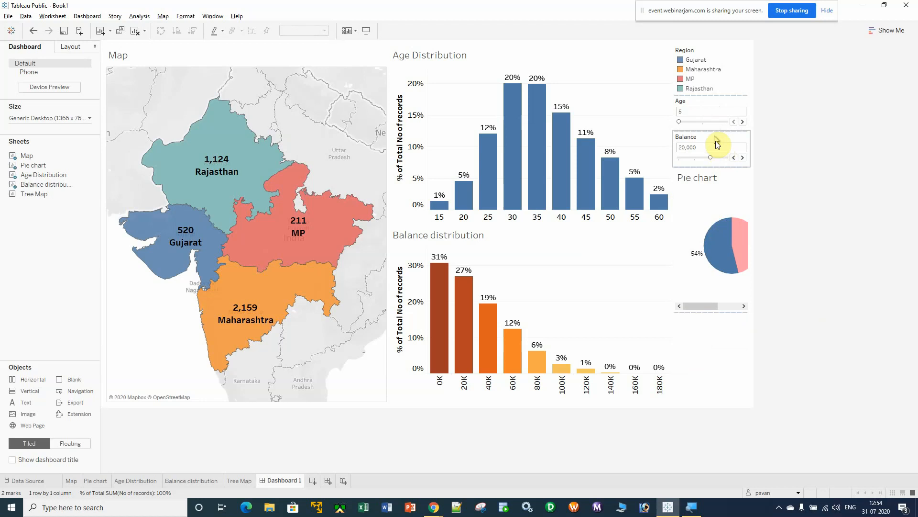
{"action": "left_click", "coordinate": [713, 58]}
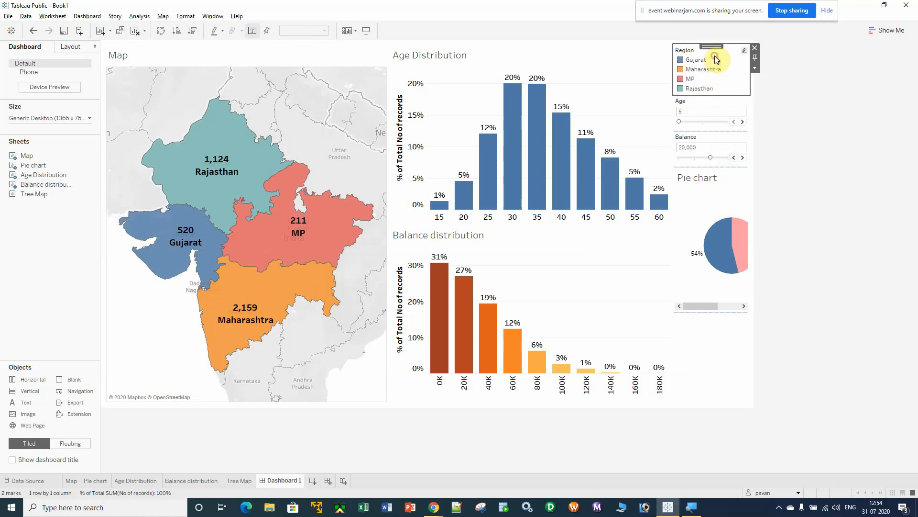
{"action": "left_click", "coordinate": [754, 47]}
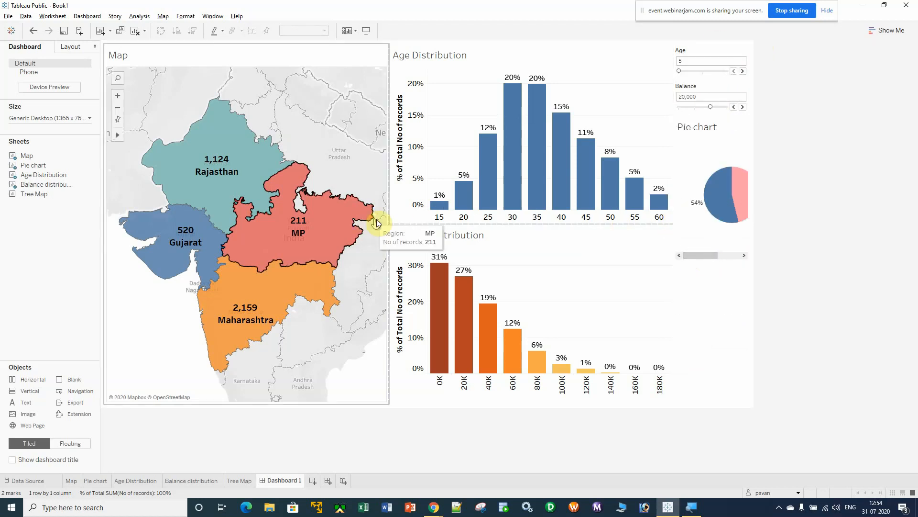
- Narrow the Map on the dashboard and widen the Pie chart column until both percentage labels fit
{"action": "left_click_drag", "start_coordinate": [387, 222], "coordinate": [318, 223]}
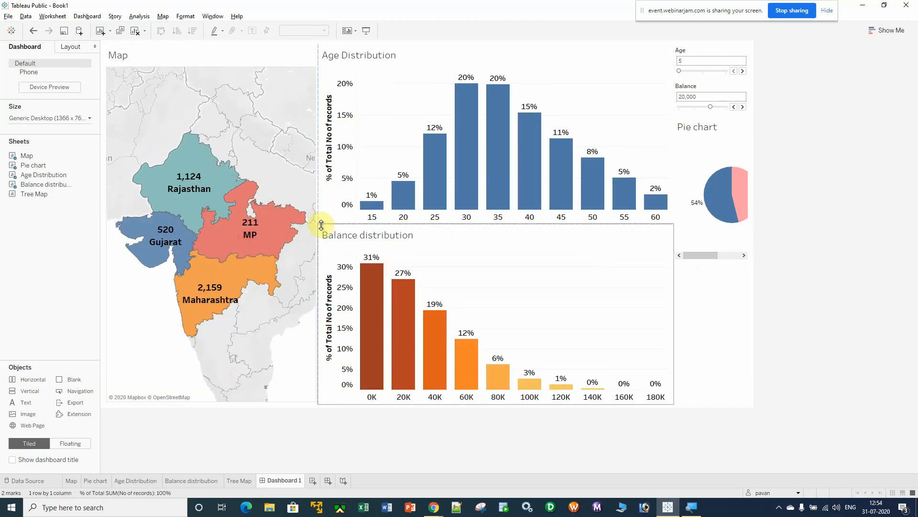
{"action": "left_click_drag", "start_coordinate": [305, 223], "coordinate": [301, 223]}
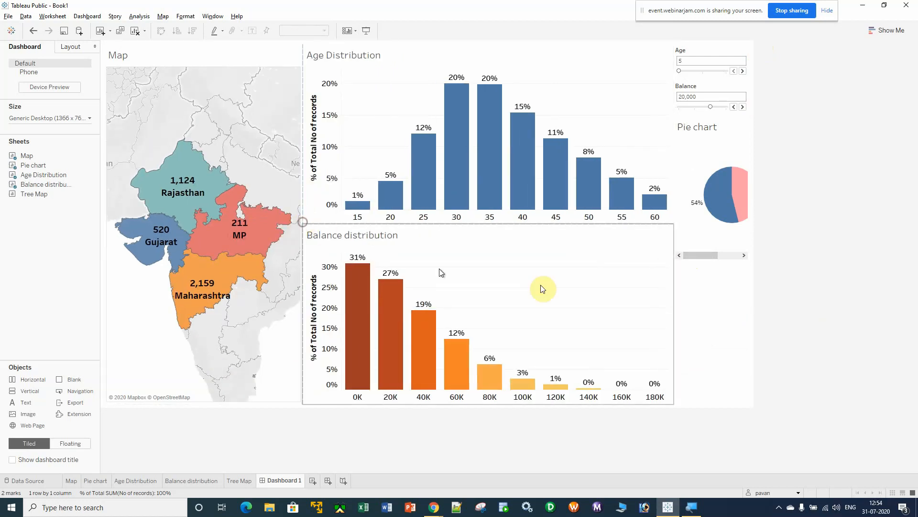
{"action": "left_click", "coordinate": [695, 212]}
{"action": "left_click_drag", "start_coordinate": [674, 201], "coordinate": [661, 201]}
{"action": "left_click_drag", "start_coordinate": [697, 255], "coordinate": [704, 256]}
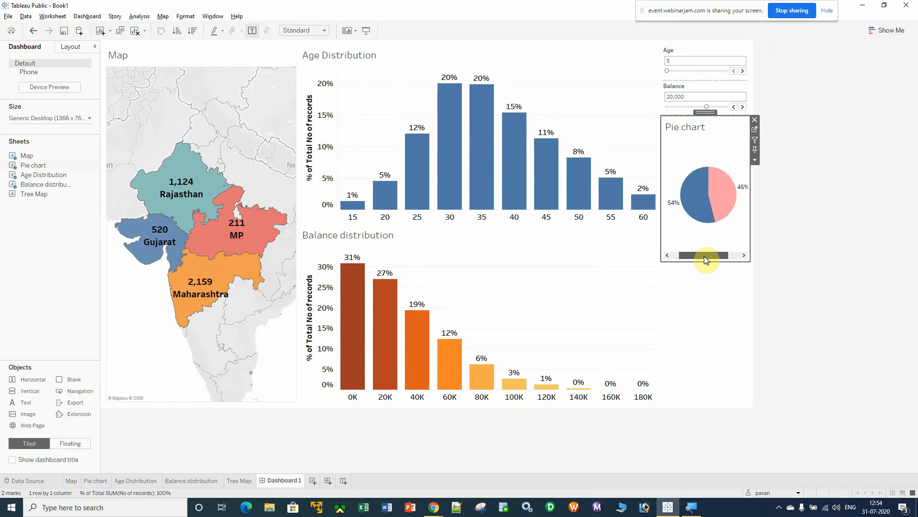
{"action": "left_click_drag", "start_coordinate": [661, 160], "coordinate": [656, 158]}
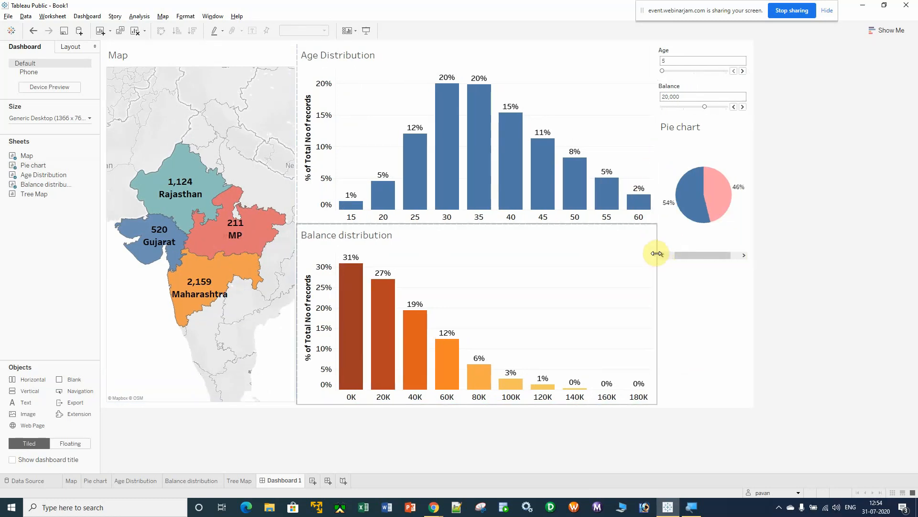
{"action": "left_click_drag", "start_coordinate": [662, 262], "coordinate": [644, 261]}
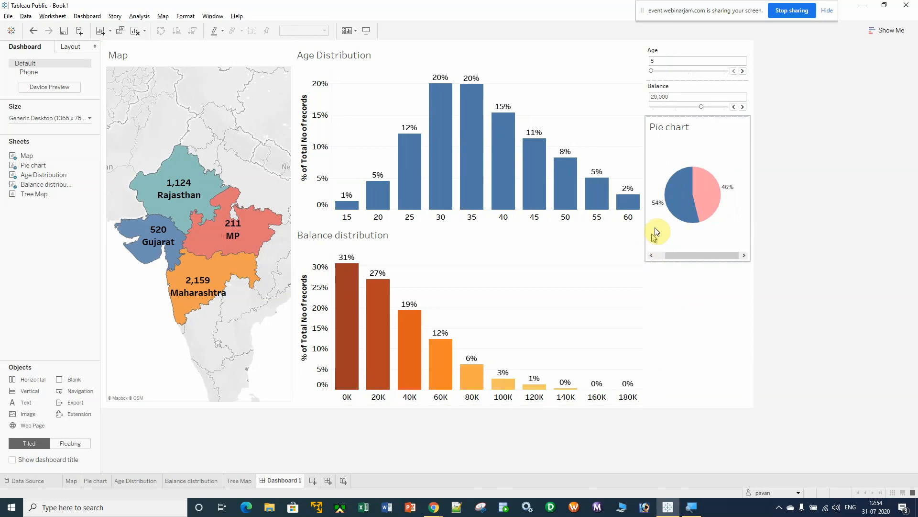
- Add the Tree Map sheet below the Pie chart and remove its Job Classification legend
{"action": "left_click_drag", "start_coordinate": [50, 197], "coordinate": [707, 324]}
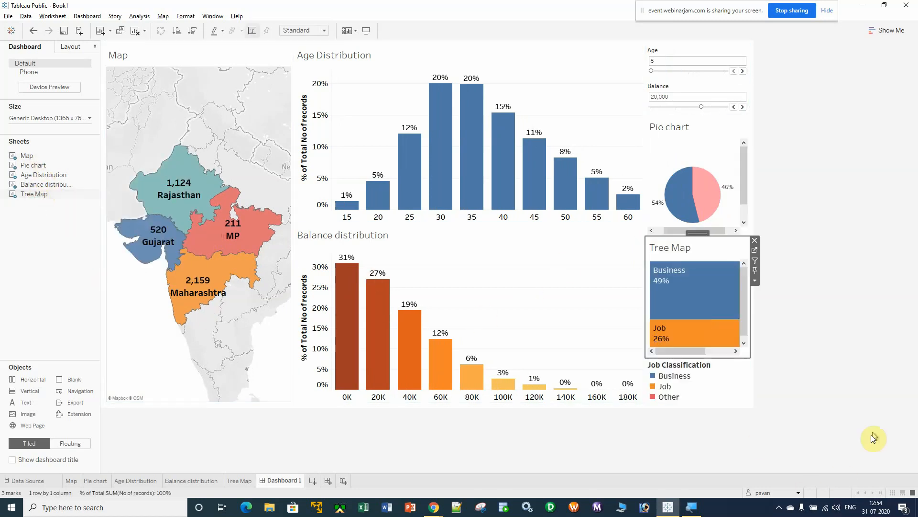
{"action": "left_click", "coordinate": [717, 383]}
{"action": "left_click", "coordinate": [755, 361]}
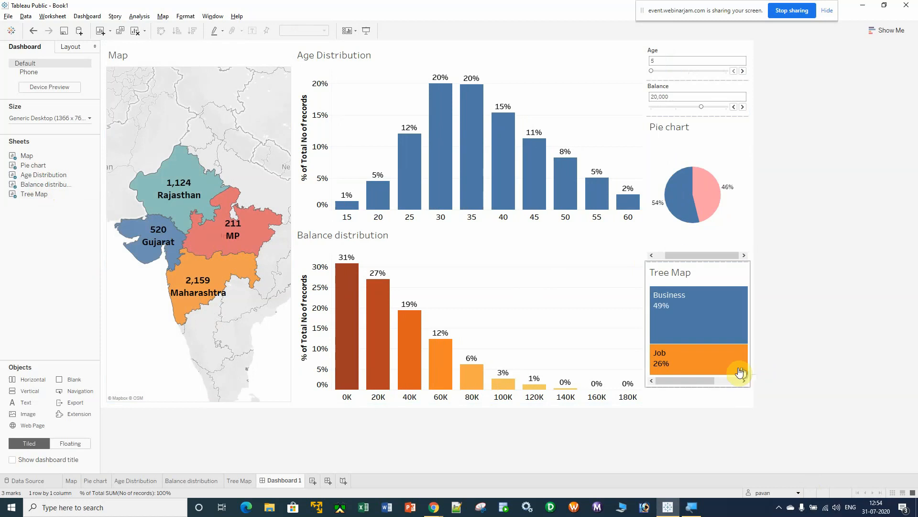
- Widen the Pie chart and Tree Map column further so the treemap's Other block fits in view
{"action": "mouse_move", "coordinate": [696, 379]}
{"action": "left_mouse_down"}
{"action": "mouse_move", "coordinate": [716, 381]}
{"action": "mouse_move", "coordinate": [695, 379]}
{"action": "left_mouse_up"}
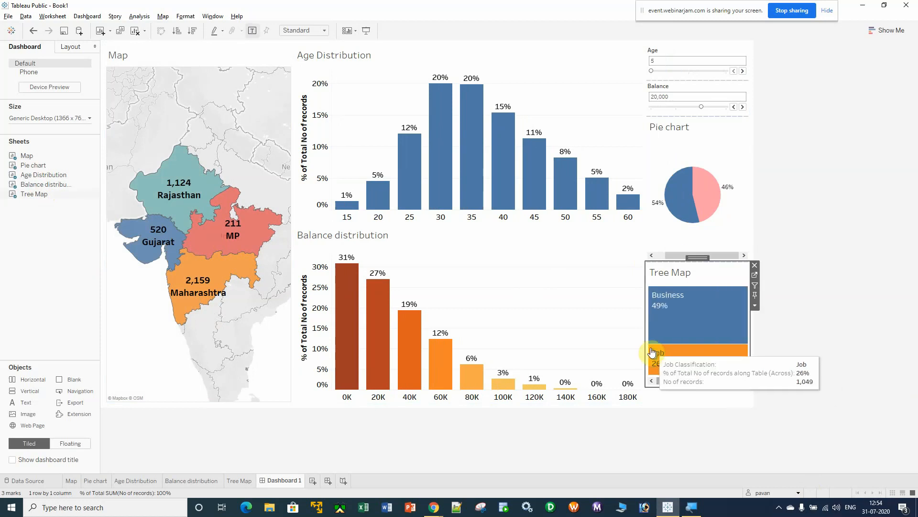
{"action": "left_click_drag", "start_coordinate": [645, 343], "coordinate": [633, 341]}
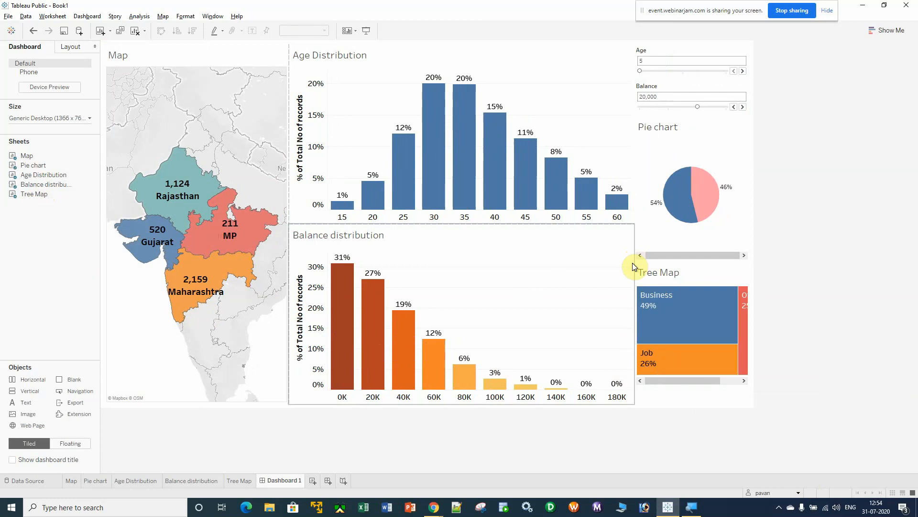
{"action": "left_click_drag", "start_coordinate": [629, 264], "coordinate": [621, 262]}
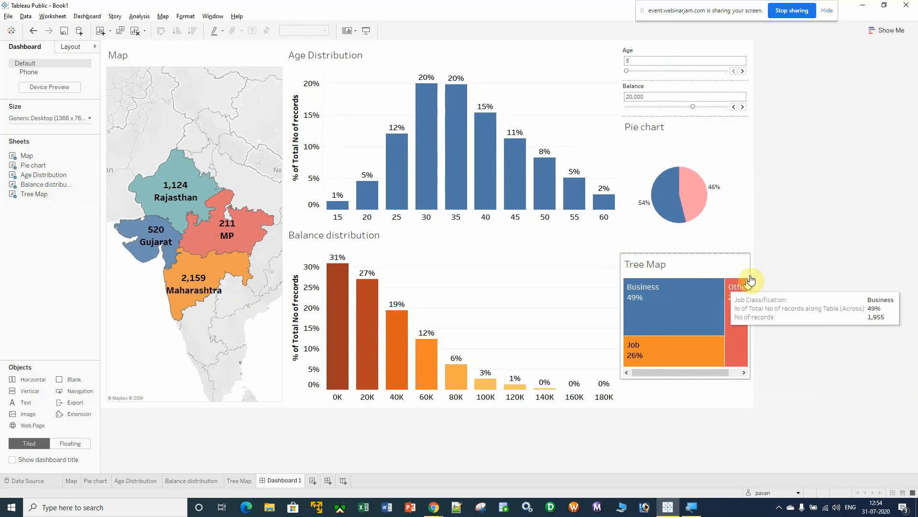
{"action": "mouse_move", "coordinate": [667, 371]}
{"action": "left_mouse_down"}
{"action": "mouse_move", "coordinate": [681, 372]}
{"action": "mouse_move", "coordinate": [654, 372]}
{"action": "left_mouse_up"}
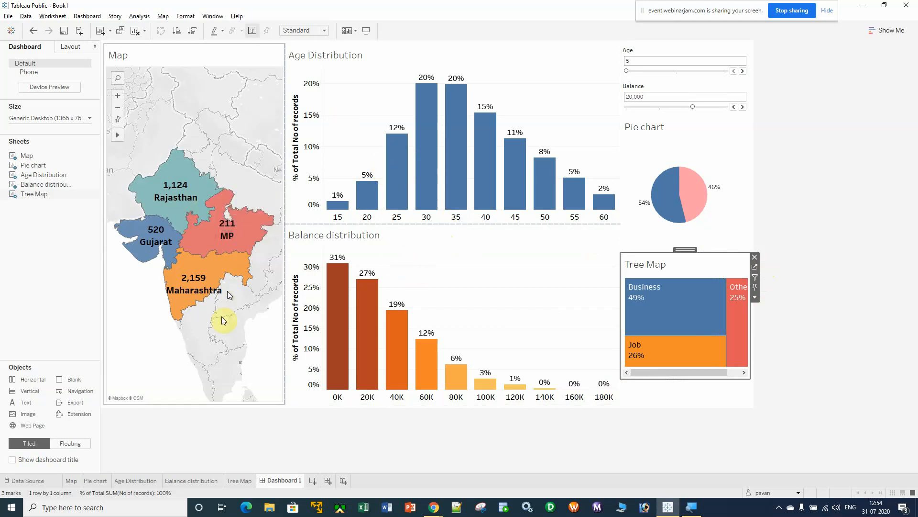
- Select Rajasthan on the dashboard map to check how the other charts respond, and clear the selection
{"action": "left_click", "coordinate": [178, 183]}
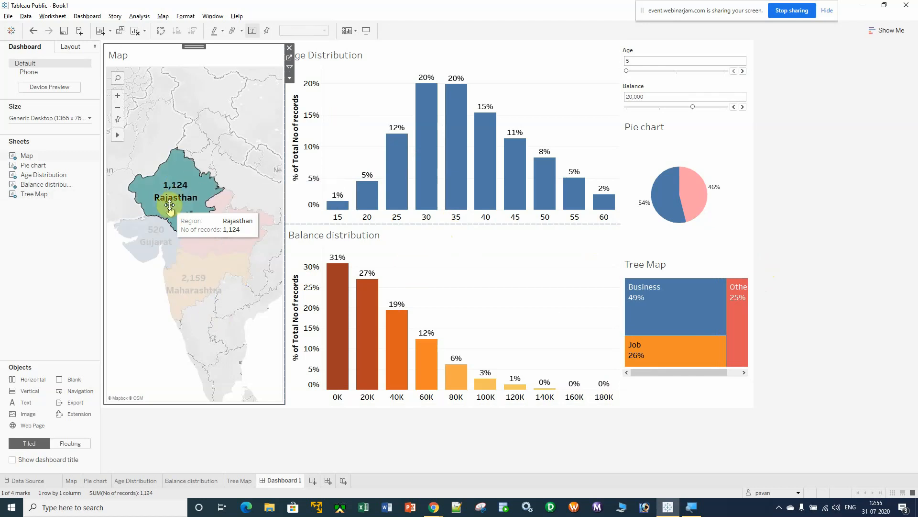
{"action": "left_click", "coordinate": [162, 180]}
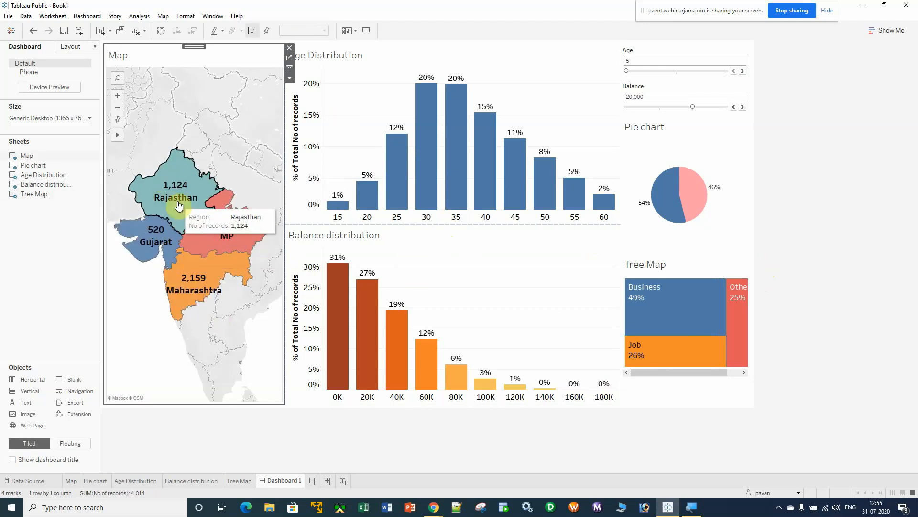
{"action": "left_click", "coordinate": [163, 272]}
{"action": "left_click", "coordinate": [162, 272]}
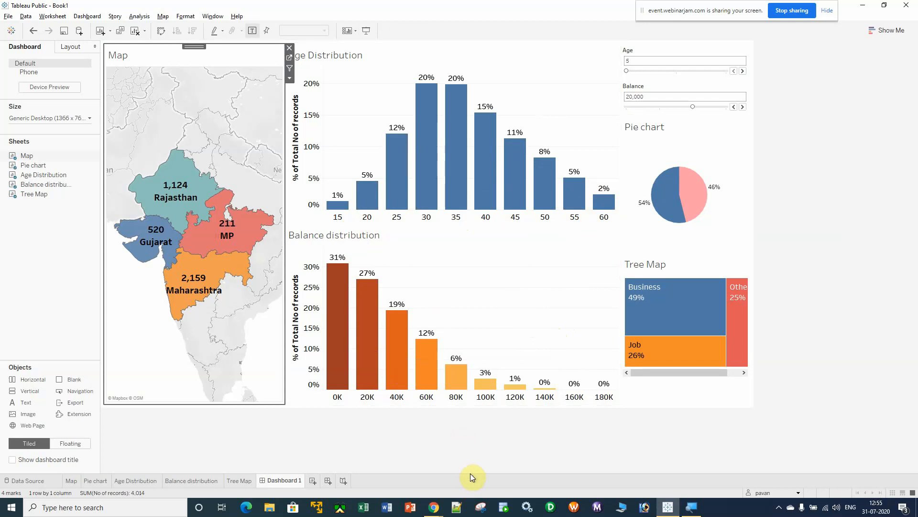
{"action": "left_click", "coordinate": [457, 508]}
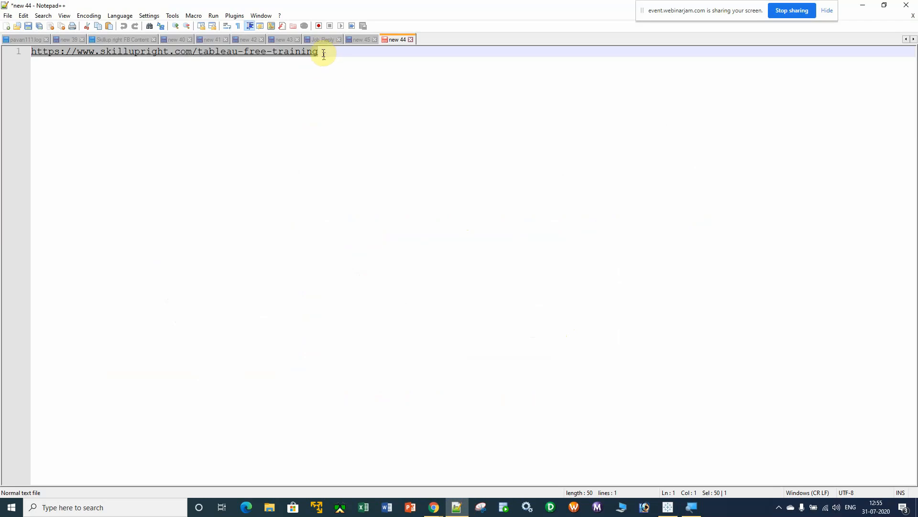
{"action": "left_click_drag", "start_coordinate": [324, 54], "coordinate": [2, 55]}
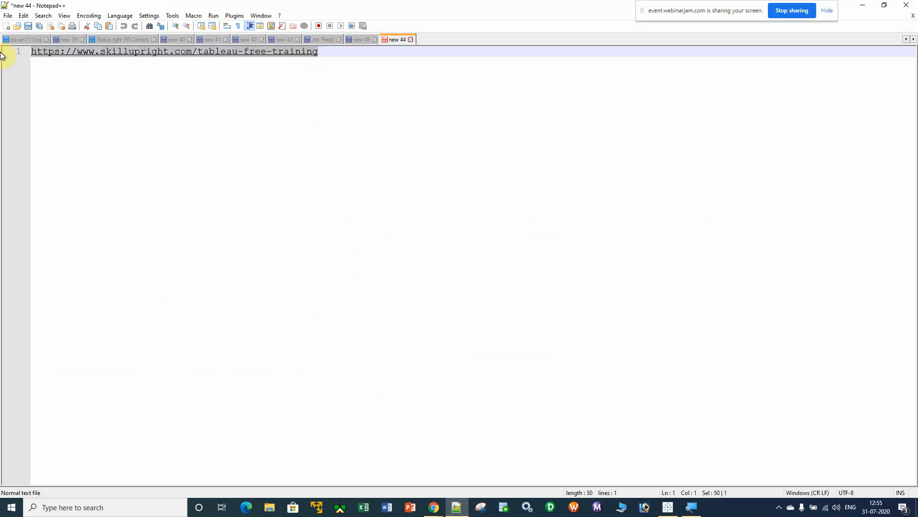
{"action": "key", "text": "alt+Tab"}
{"action": "key", "text": "alt+Tab"}
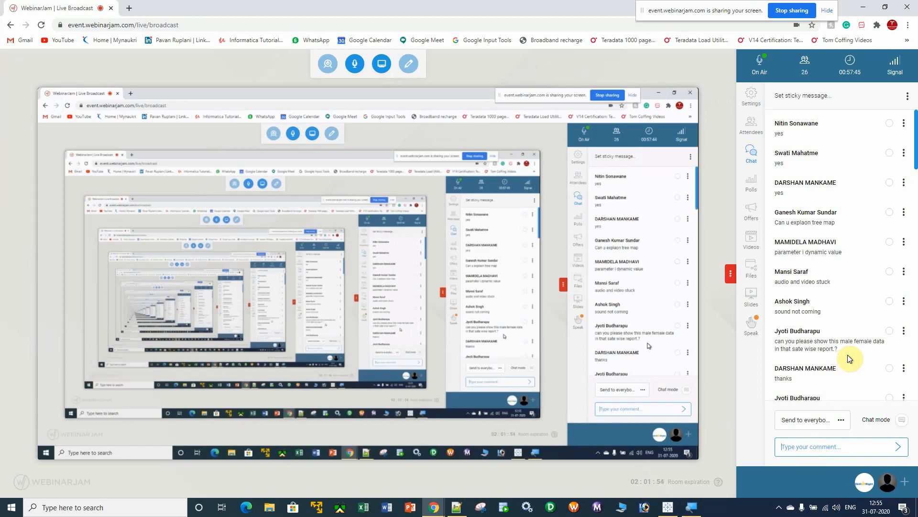
{"action": "key", "text": "ctrl+v"}
{"action": "key", "text": "Return"}
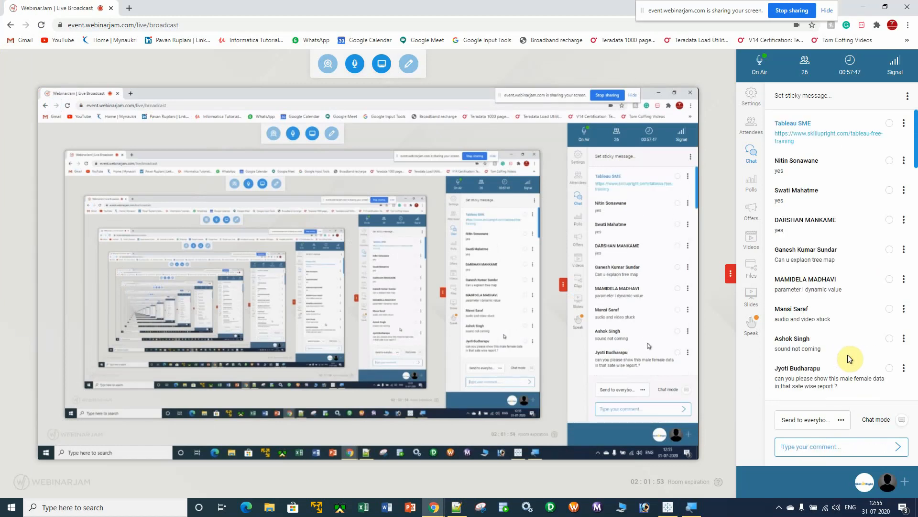
{"action": "left_click", "coordinate": [837, 135]}
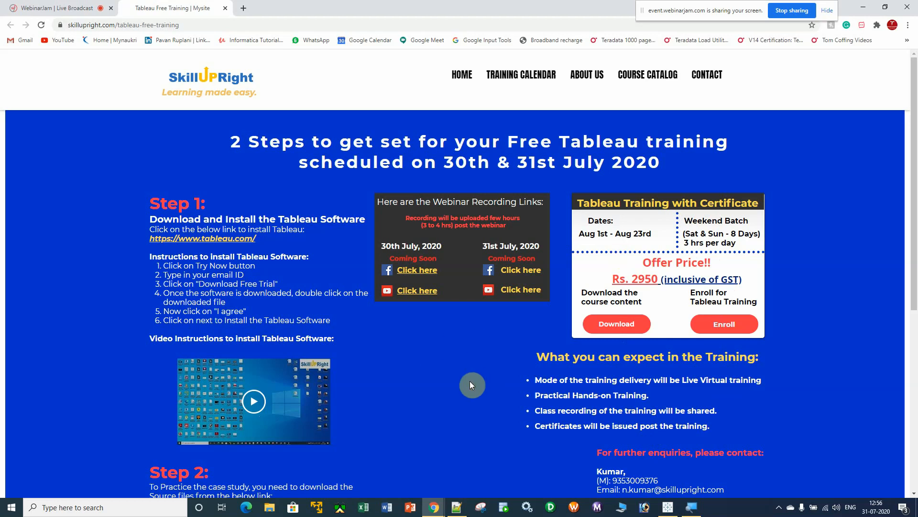
- Switch to File Explorer and open the Word document Tableau Course Content_Complete Course_Advance data Visulization from the 1) My Course on Tableau folder
{"action": "left_click", "coordinate": [269, 507]}
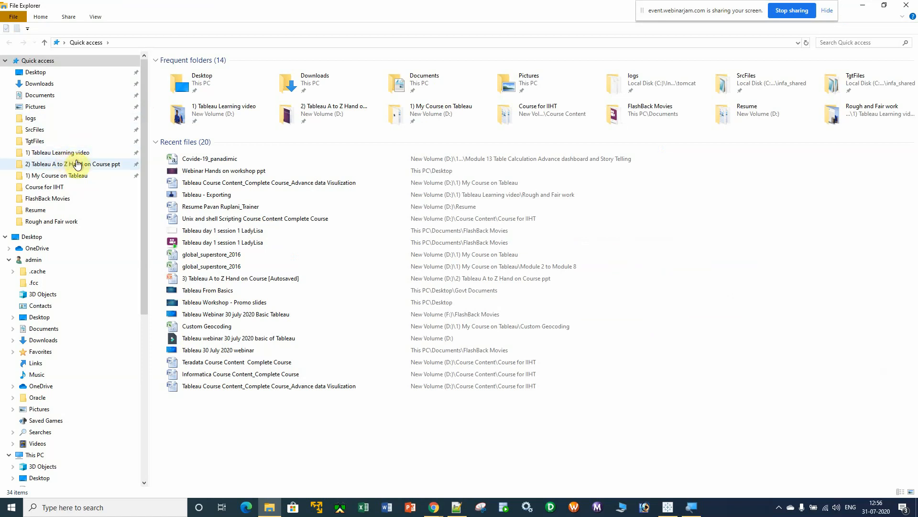
{"action": "left_click", "coordinate": [59, 178]}
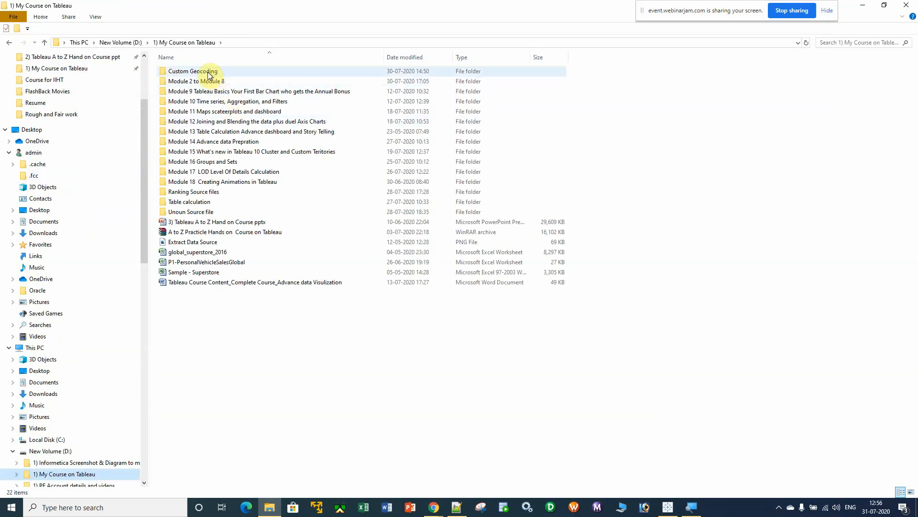
{"action": "double_click", "coordinate": [209, 286]}
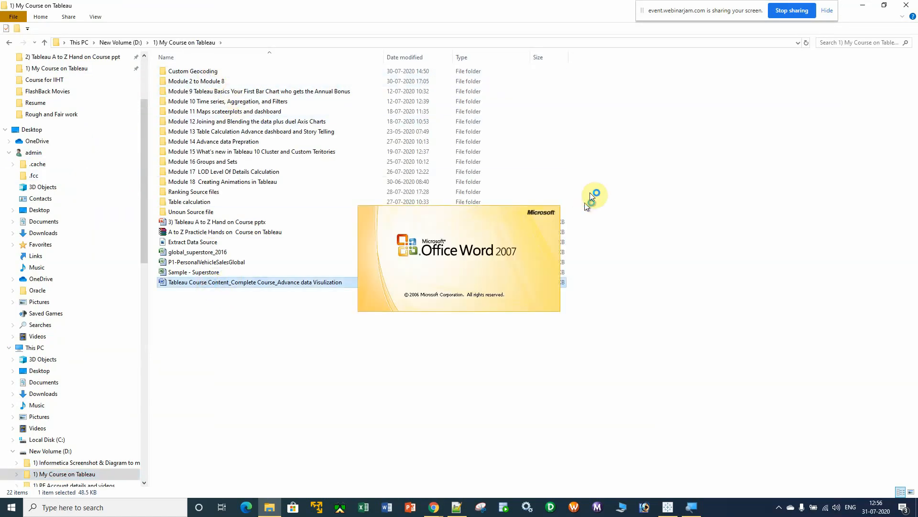
- Read through Modules 1 to 12 of the course content and select the whole Module 12 section on joining and blending data
{"action": "scroll", "coordinate": [578, 244], "scroll_direction": "down", "scroll_amount": 20}
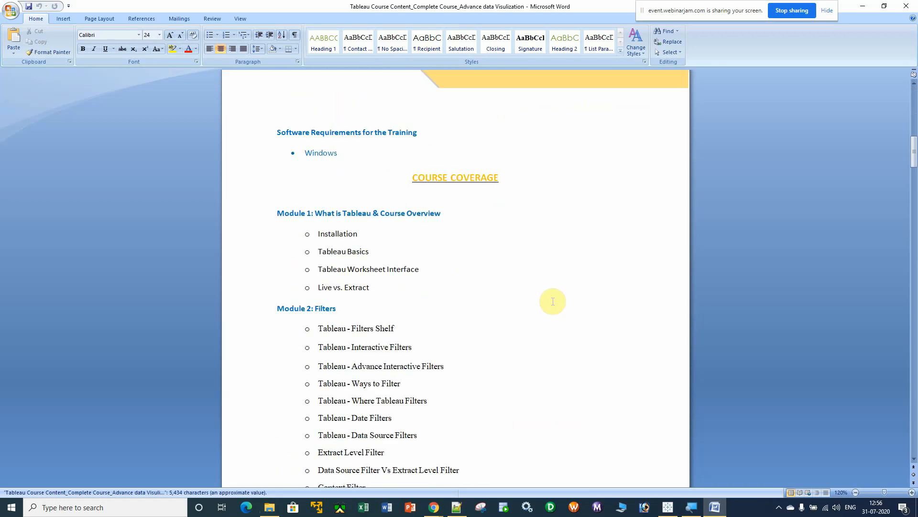
{"action": "scroll", "coordinate": [553, 301], "scroll_direction": "down", "scroll_amount": 5}
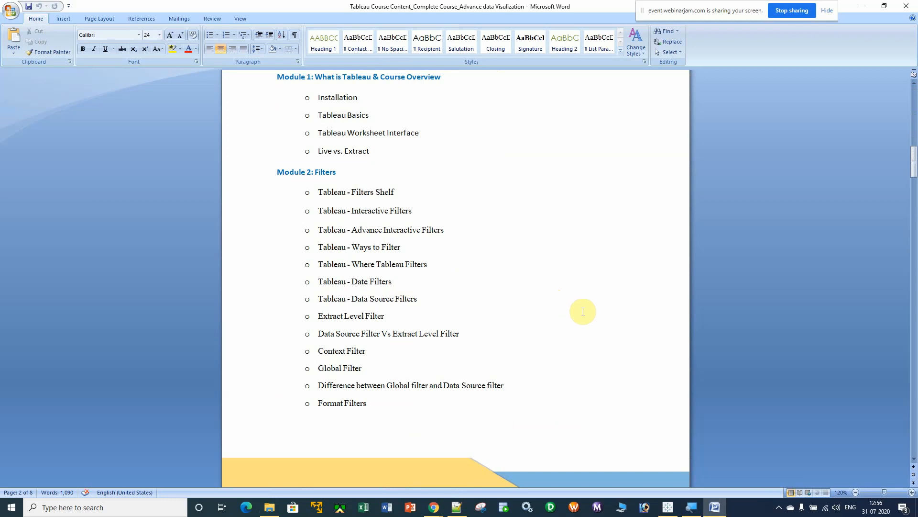
{"action": "scroll", "coordinate": [583, 311], "scroll_direction": "down", "scroll_amount": 9}
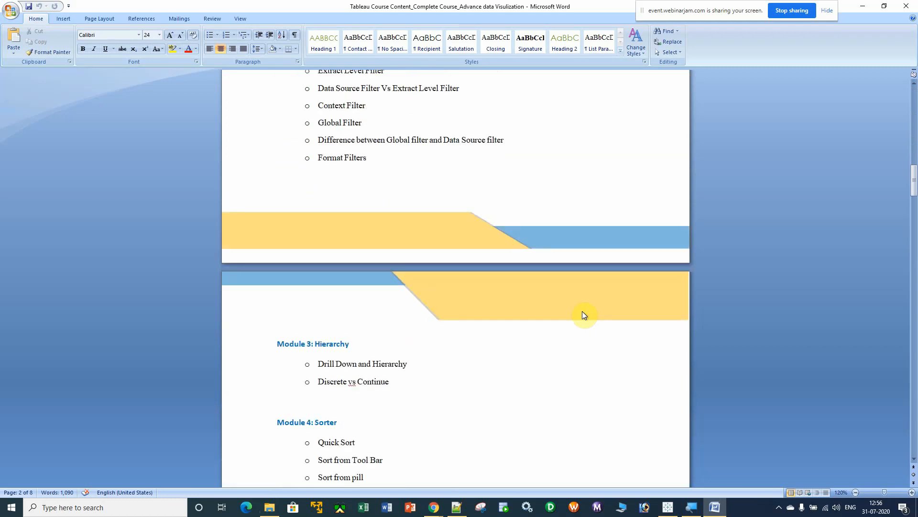
{"action": "scroll", "coordinate": [582, 311], "scroll_direction": "down", "scroll_amount": 12}
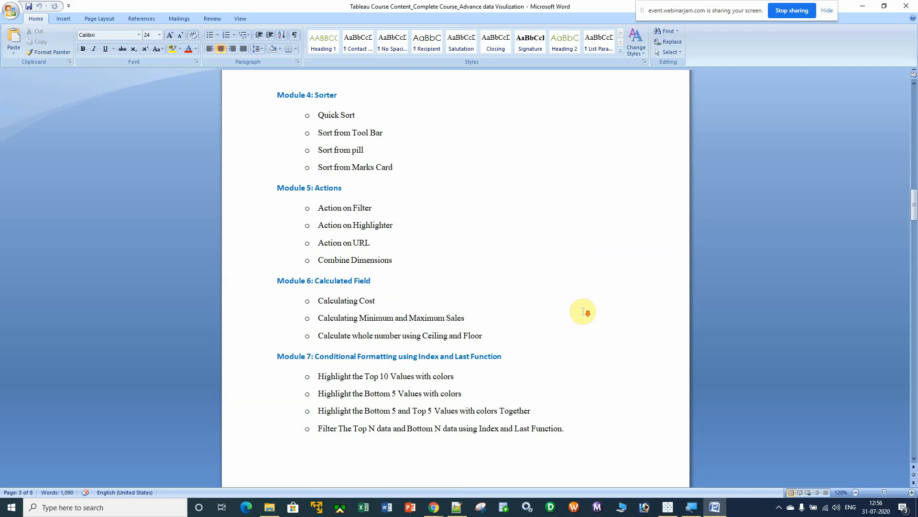
{"action": "scroll", "coordinate": [583, 311], "scroll_direction": "down", "scroll_amount": 7}
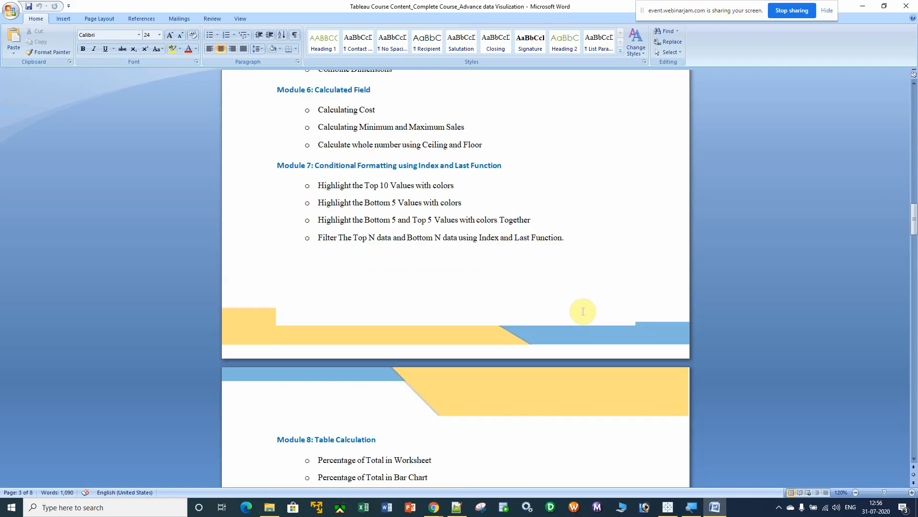
{"action": "scroll", "coordinate": [583, 312], "scroll_direction": "down", "scroll_amount": 14}
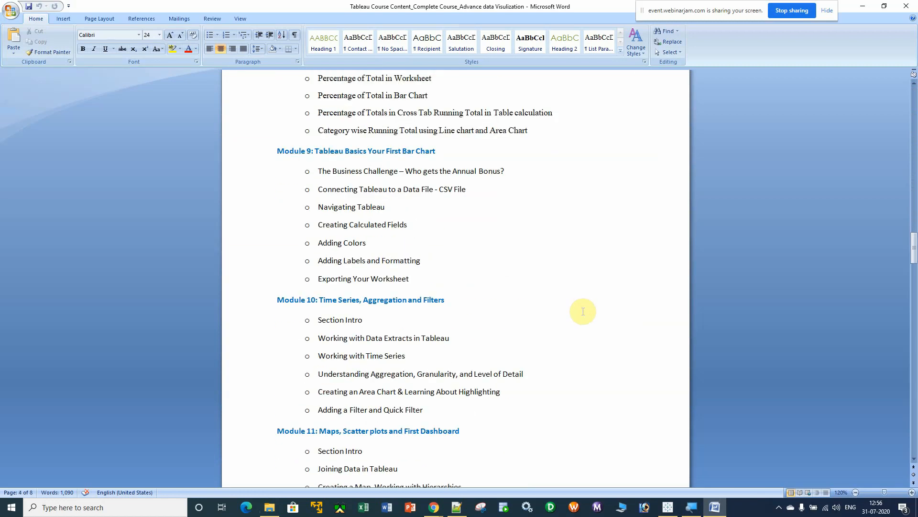
{"action": "scroll", "coordinate": [583, 311], "scroll_direction": "down", "scroll_amount": 5}
{"action": "scroll", "coordinate": [583, 312], "scroll_direction": "down", "scroll_amount": 5}
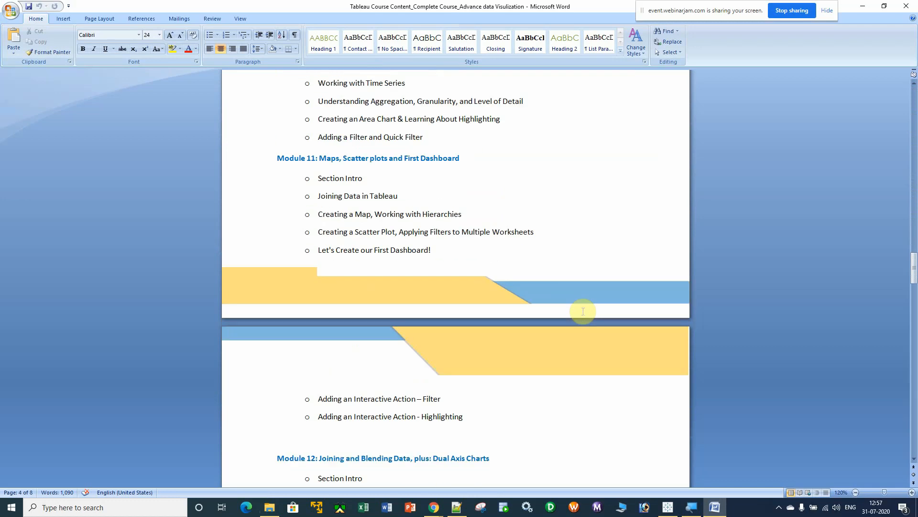
{"action": "scroll", "coordinate": [583, 312], "scroll_direction": "down", "scroll_amount": 9}
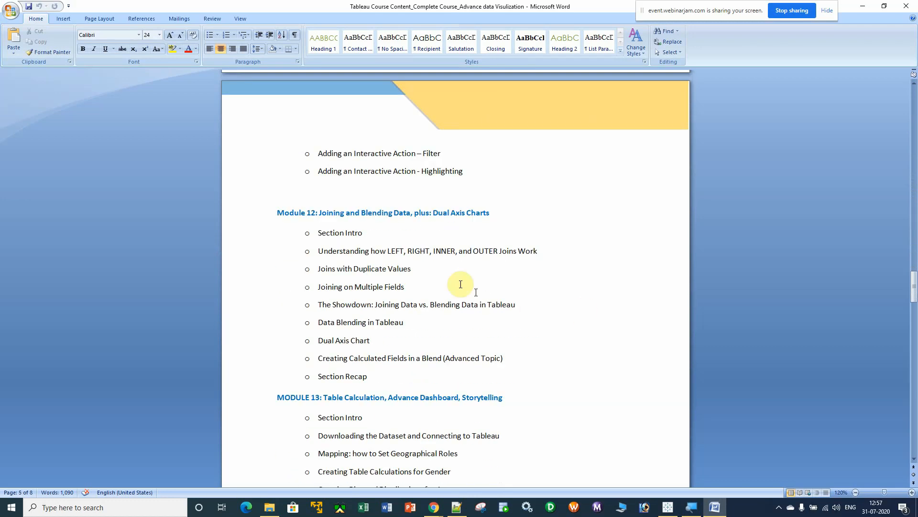
{"action": "left_click_drag", "start_coordinate": [378, 377], "coordinate": [290, 209]}
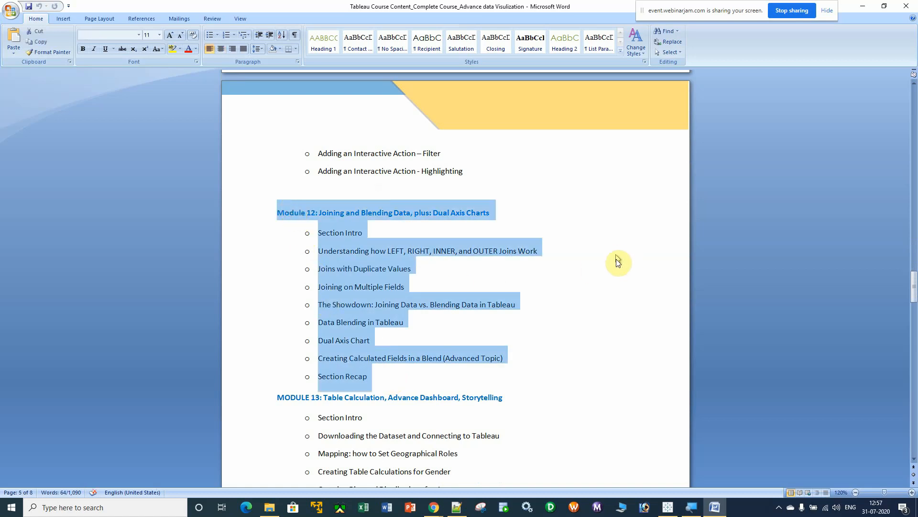
- Review Modules 13 to 18, selecting in turn the headings for Groups and Sets, Level of Detail Calculations, and Creating Animations in Tableau
{"action": "scroll", "coordinate": [598, 339], "scroll_direction": "down", "scroll_amount": 5}
{"action": "scroll", "coordinate": [598, 339], "scroll_direction": "down", "scroll_amount": 12}
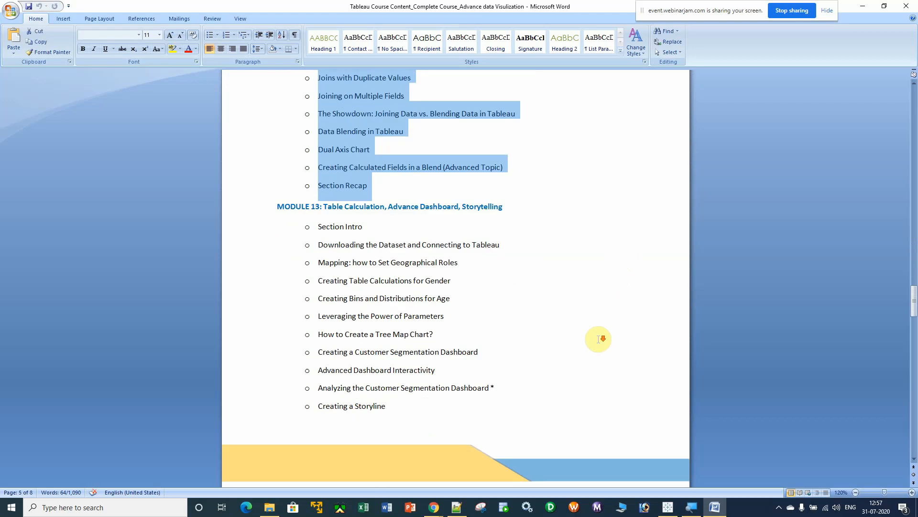
{"action": "scroll", "coordinate": [597, 338], "scroll_direction": "down", "scroll_amount": 10}
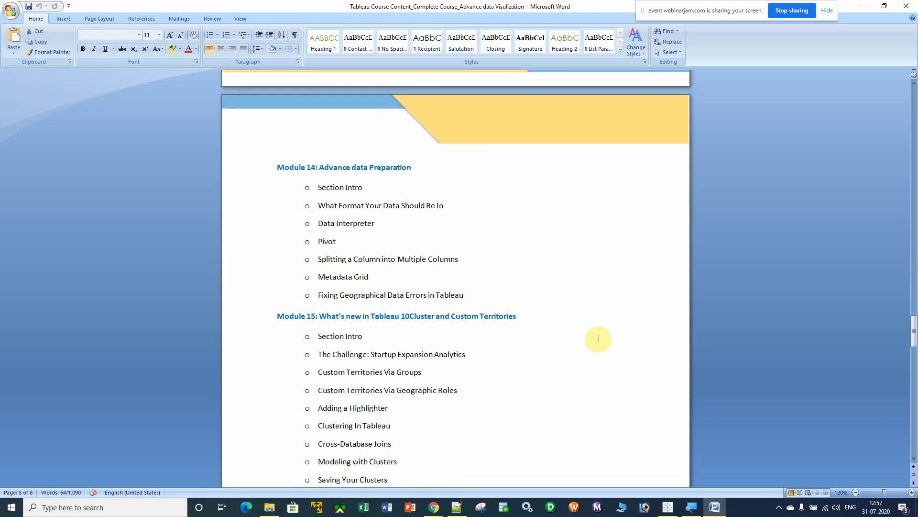
{"action": "scroll", "coordinate": [598, 339], "scroll_direction": "down", "scroll_amount": 10}
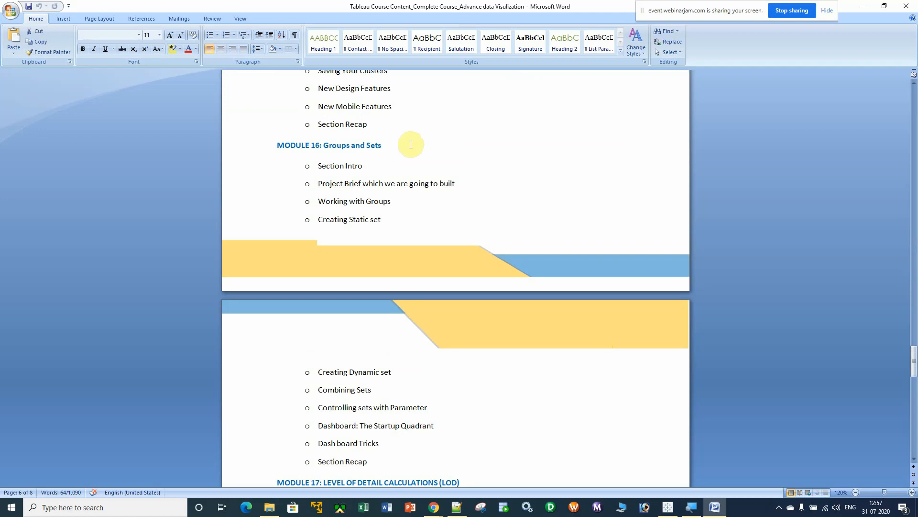
{"action": "left_click_drag", "start_coordinate": [412, 145], "coordinate": [274, 145]}
{"action": "scroll", "coordinate": [476, 365], "scroll_direction": "down", "scroll_amount": 5}
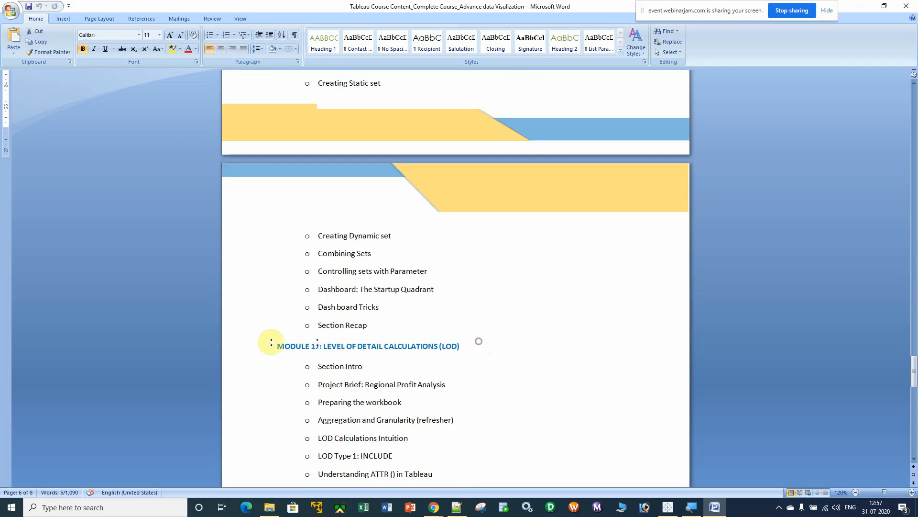
{"action": "left_click_drag", "start_coordinate": [463, 346], "coordinate": [275, 346]}
{"action": "scroll", "coordinate": [502, 365], "scroll_direction": "down", "scroll_amount": 3}
{"action": "scroll", "coordinate": [502, 365], "scroll_direction": "down", "scroll_amount": 5}
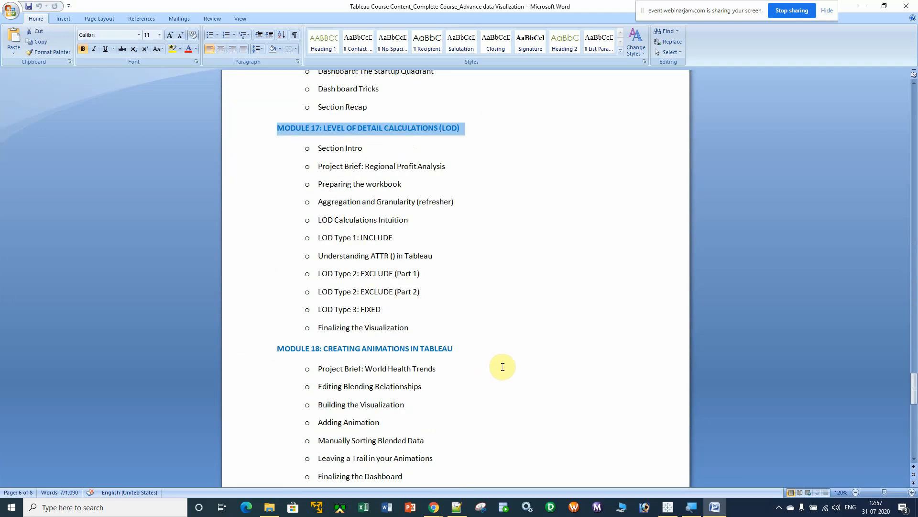
{"action": "left_click_drag", "start_coordinate": [466, 353], "coordinate": [301, 354]}
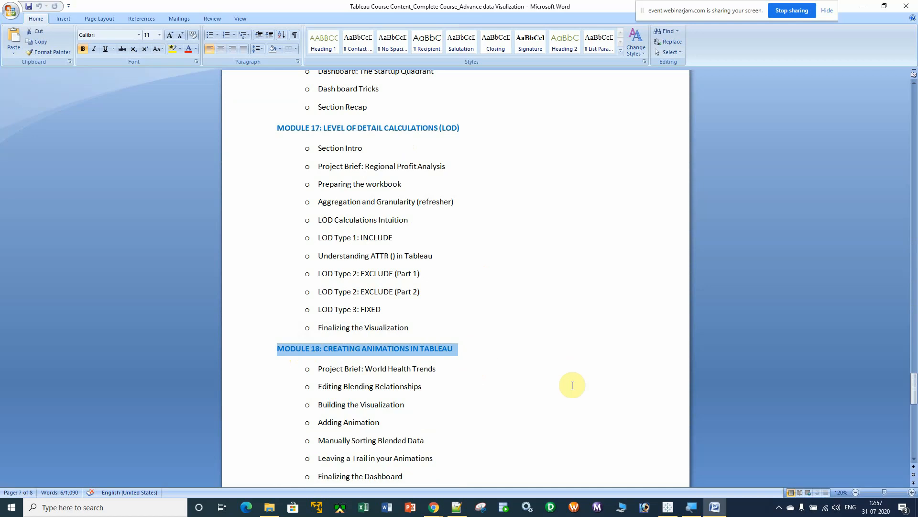
- Examine the rest of Module 18 and Modules 19 and 20, and select the Interview Question and Answer Session line
{"action": "scroll", "coordinate": [572, 386], "scroll_direction": "down", "scroll_amount": 5}
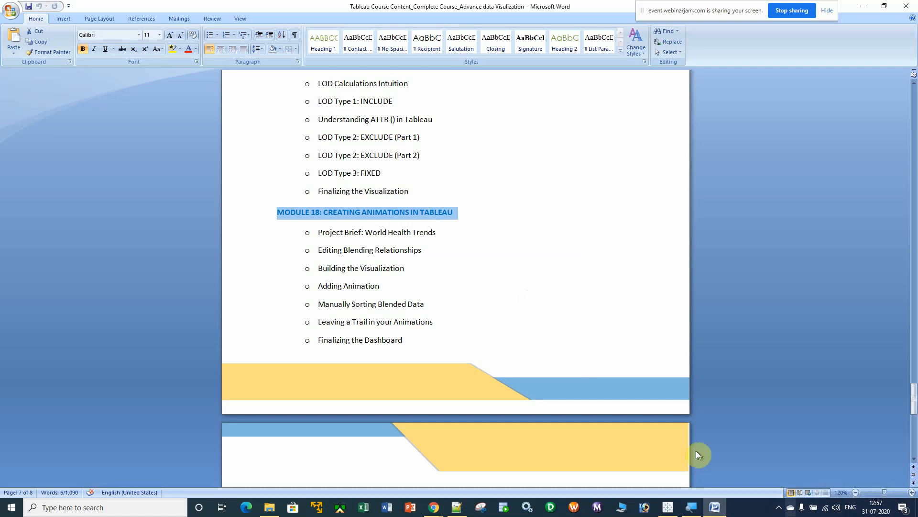
{"action": "scroll", "coordinate": [592, 455], "scroll_direction": "down", "scroll_amount": 1}
{"action": "scroll", "coordinate": [593, 455], "scroll_direction": "down", "scroll_amount": 5}
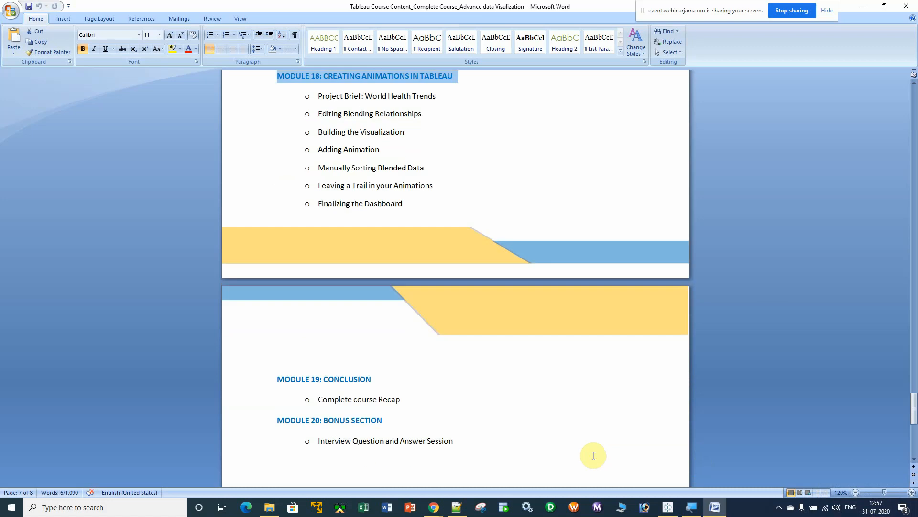
{"action": "left_click_drag", "start_coordinate": [419, 322], "coordinate": [306, 297]}
{"action": "left_click_drag", "start_coordinate": [458, 360], "coordinate": [268, 340]}
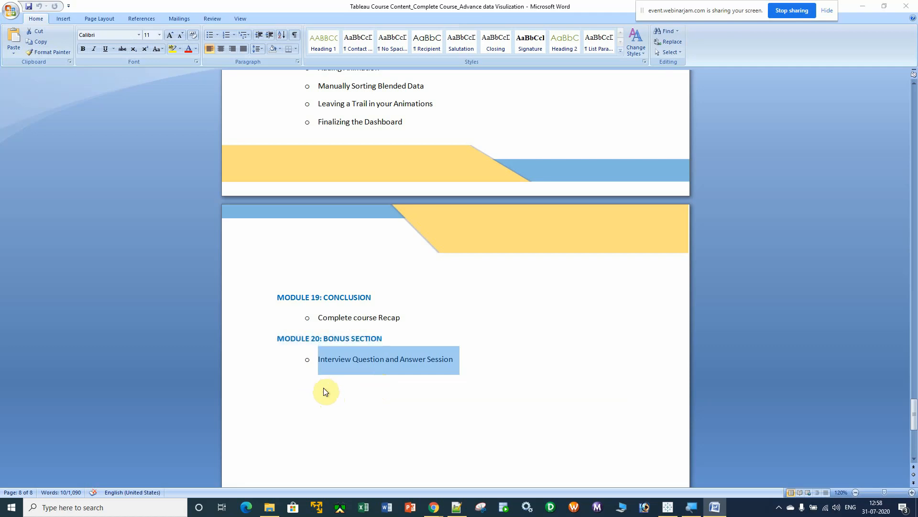
- Switch to the Tableau Free Training page in Chrome, select the contact details for further enquiries, and clear the selection
{"action": "key", "text": "alt+Tab"}
{"action": "key", "text": "alt+Tab"}
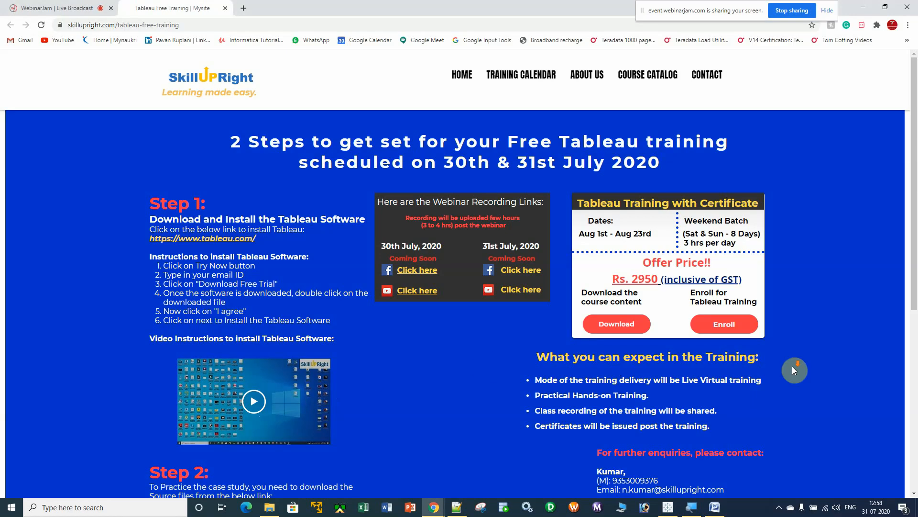
{"action": "scroll", "coordinate": [793, 365], "scroll_direction": "down", "scroll_amount": 6}
{"action": "scroll", "coordinate": [792, 367], "scroll_direction": "up", "scroll_amount": 4}
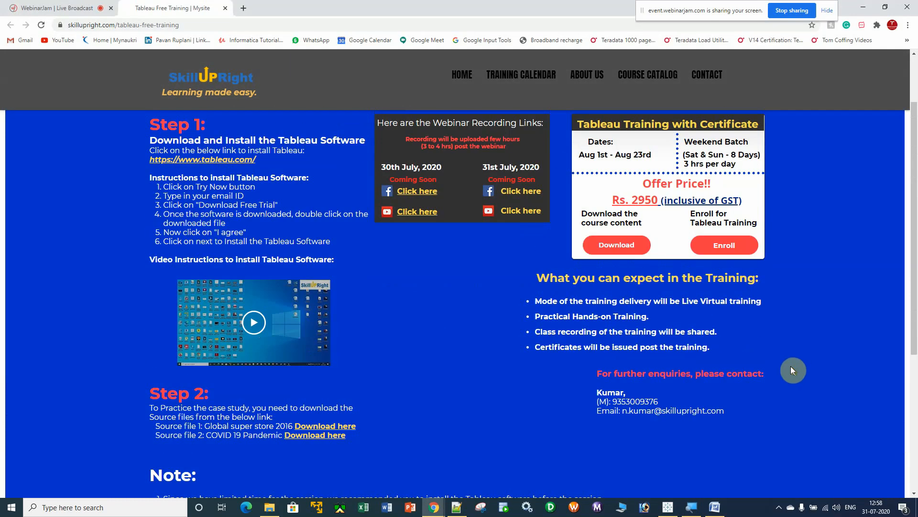
{"action": "left_click_drag", "start_coordinate": [791, 366], "coordinate": [589, 396]}
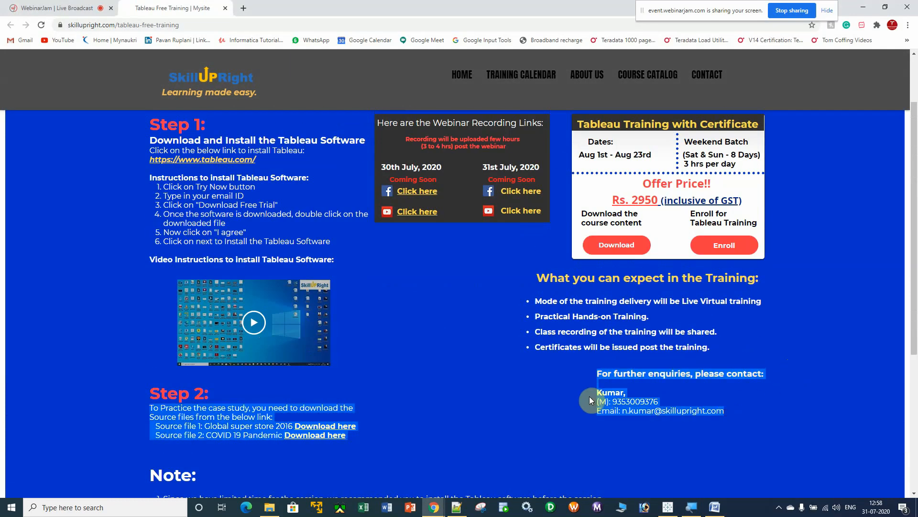
{"action": "left_click", "coordinate": [537, 397]}
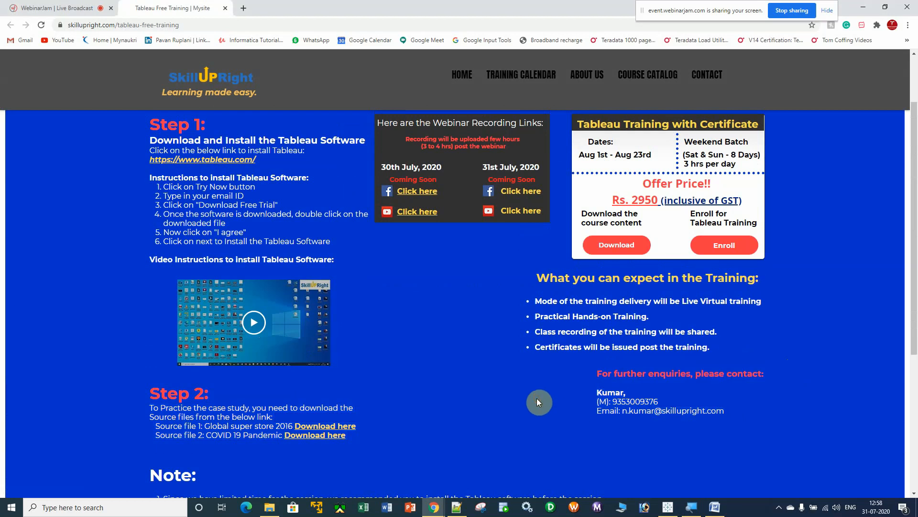
- Switch to the Tableau Public dashboard and use the Map as a filter for the other charts
{"action": "key", "text": "alt+Tab"}
{"action": "key", "text": "alt+Tab"}
{"action": "key", "text": "alt+Tab"}
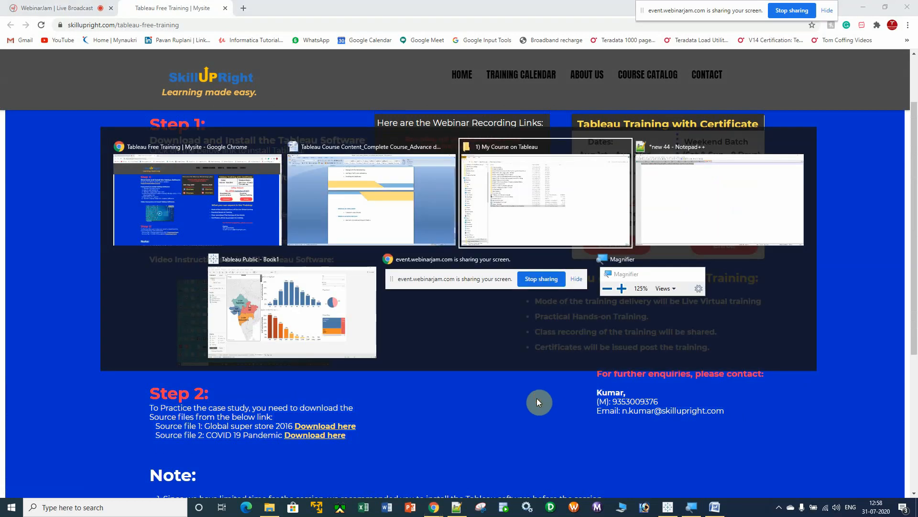
{"action": "key", "text": "alt+Tab"}
{"action": "key", "text": "alt+Tab"}
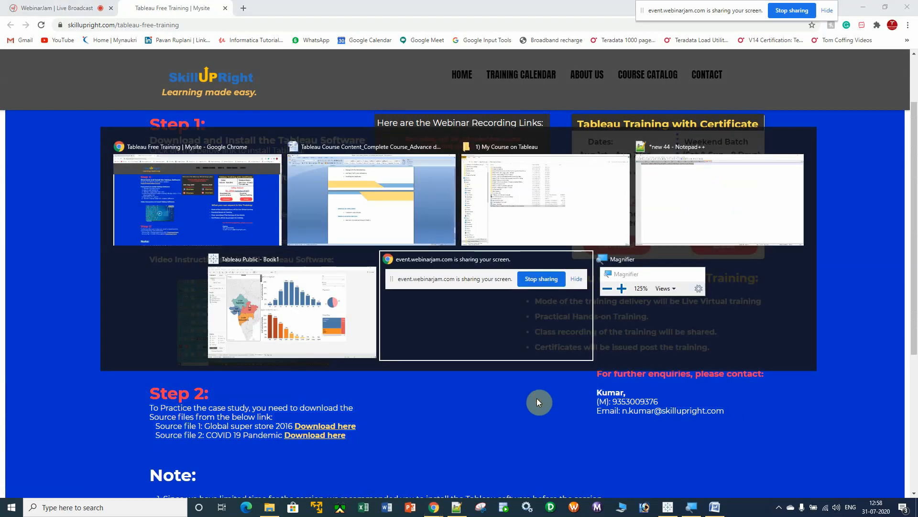
{"action": "key", "text": "alt+shift+Tab"}
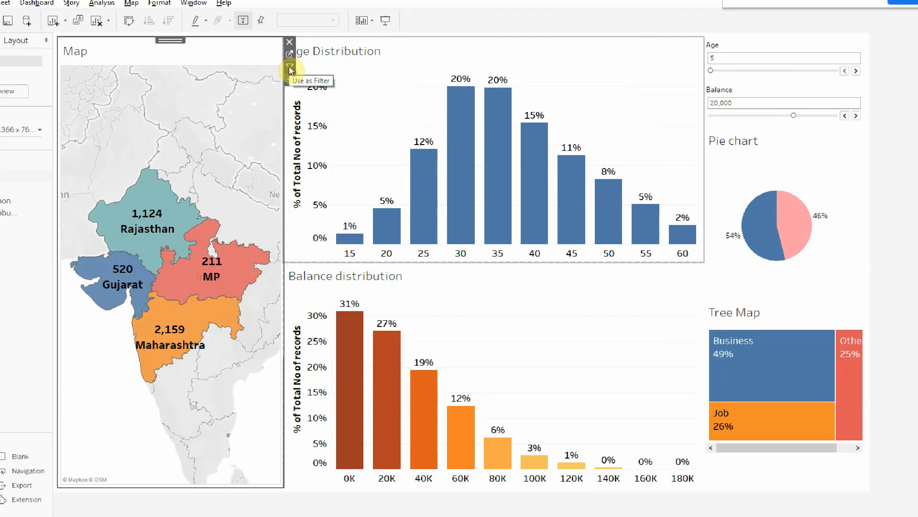
{"action": "left_click", "coordinate": [289, 68]}
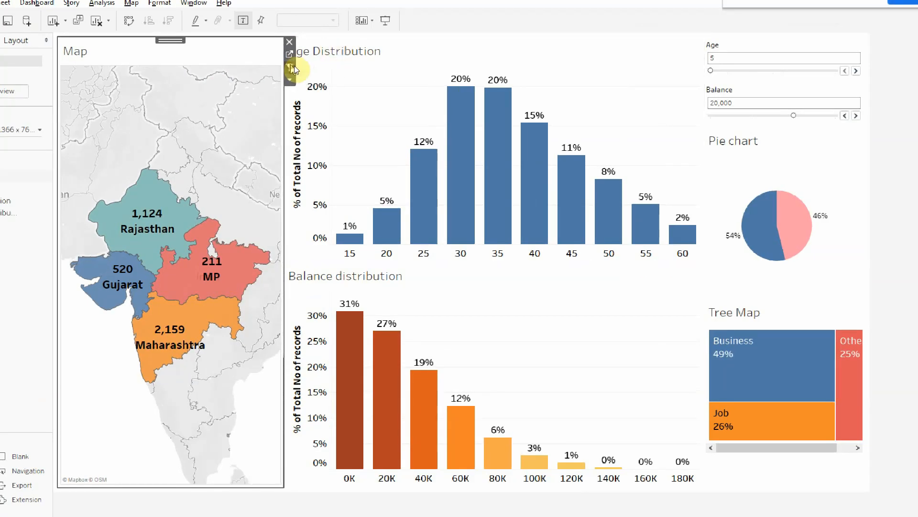
- Use the Age Distribution, Balance distribution, Pie chart and Tree Map sheets as dashboard filters
{"action": "left_click", "coordinate": [495, 60]}
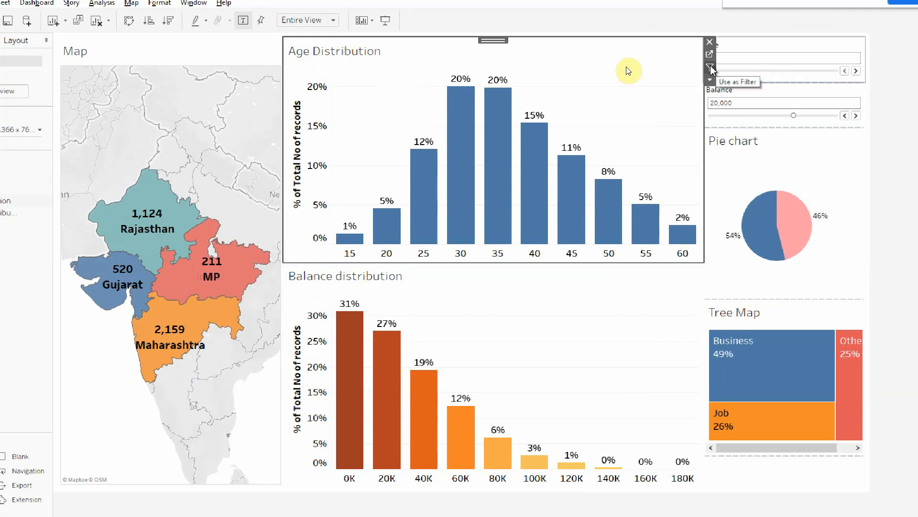
{"action": "left_click", "coordinate": [560, 301]}
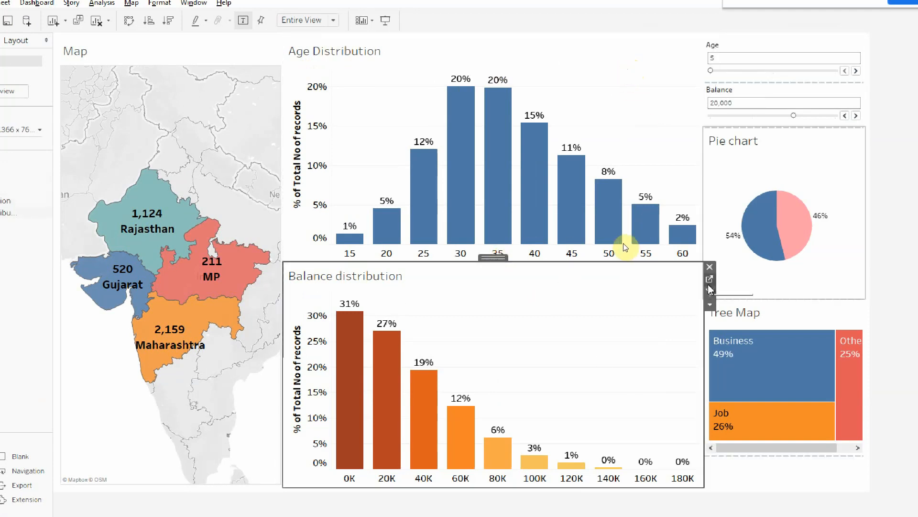
{"action": "left_click", "coordinate": [703, 145]}
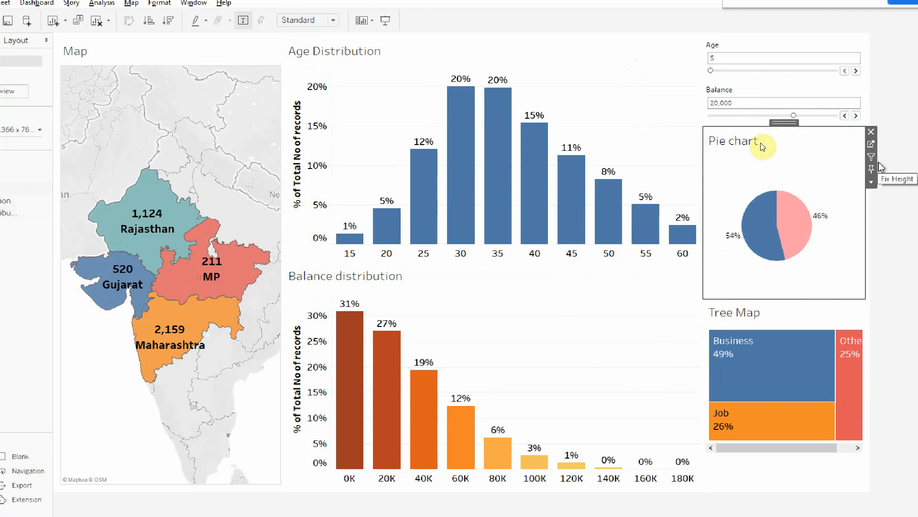
{"action": "left_click", "coordinate": [818, 327]}
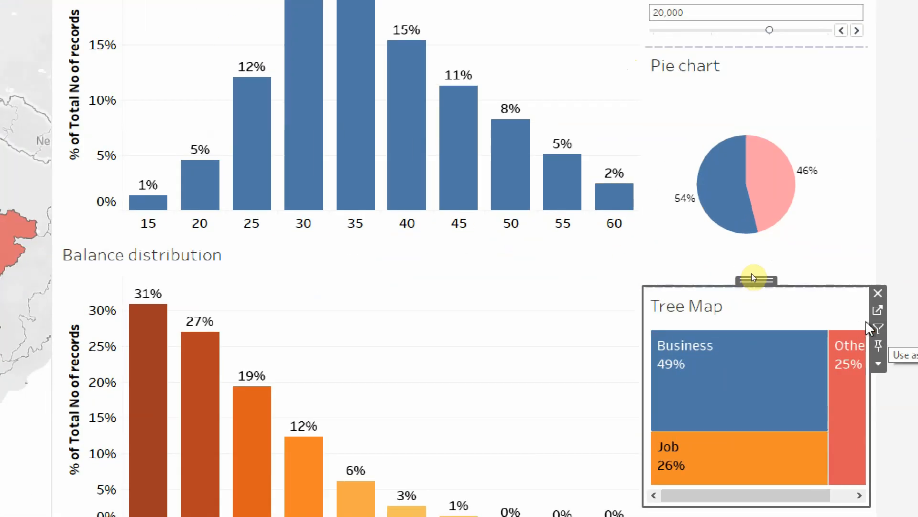
{"action": "left_click", "coordinate": [877, 329]}
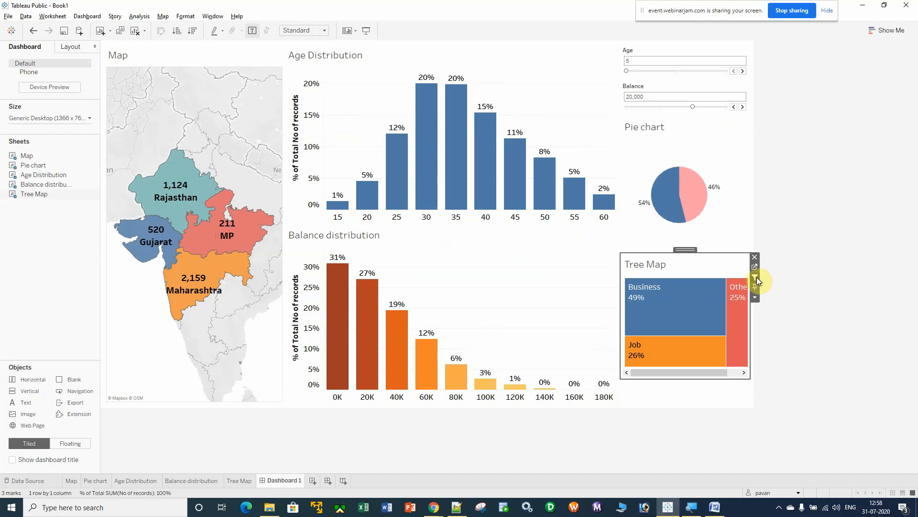
{"action": "mouse_move", "coordinate": [719, 374]}
{"action": "left_mouse_down"}
{"action": "mouse_move", "coordinate": [728, 373]}
{"action": "mouse_move", "coordinate": [718, 373]}
{"action": "left_mouse_up"}
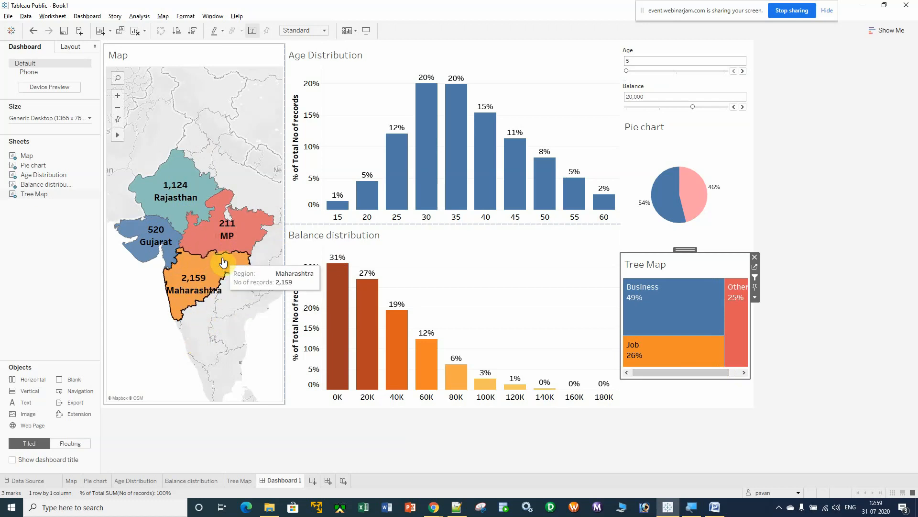
- Filter the dashboard to Maharashtra from the map and set the Age parameter to 10
{"action": "left_click", "coordinate": [191, 272]}
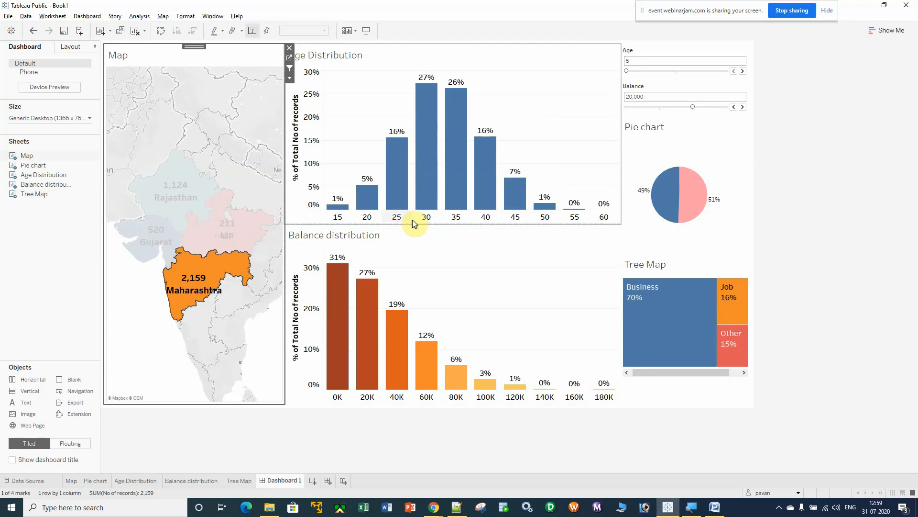
{"action": "left_click", "coordinate": [743, 70]}
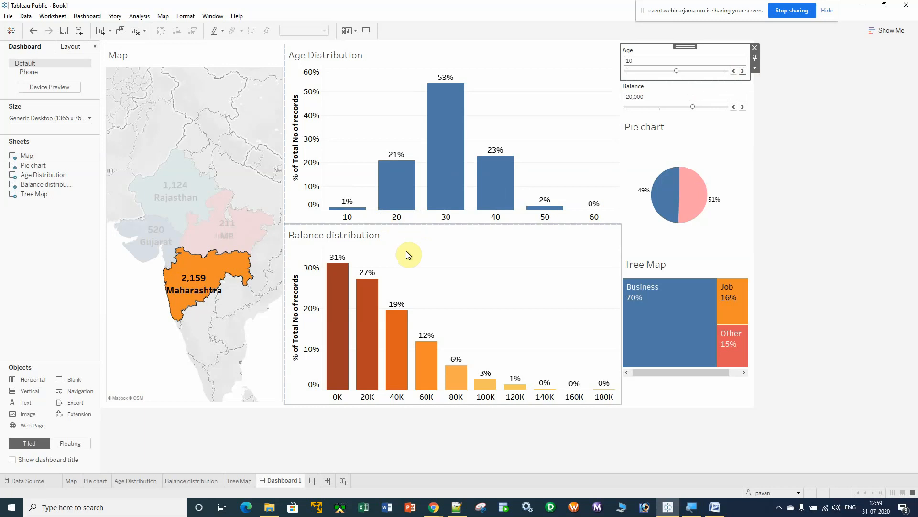
{"action": "mouse_move", "coordinate": [458, 109]}
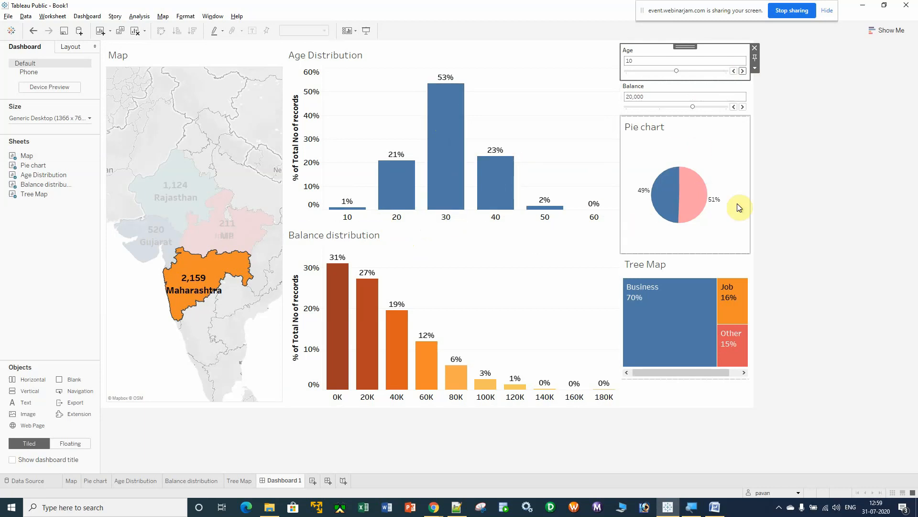
- Examine the gender split for Maharashtra, then filter the dashboard to Rajasthan from the map and examine its charts
{"action": "mouse_move", "coordinate": [656, 179]}
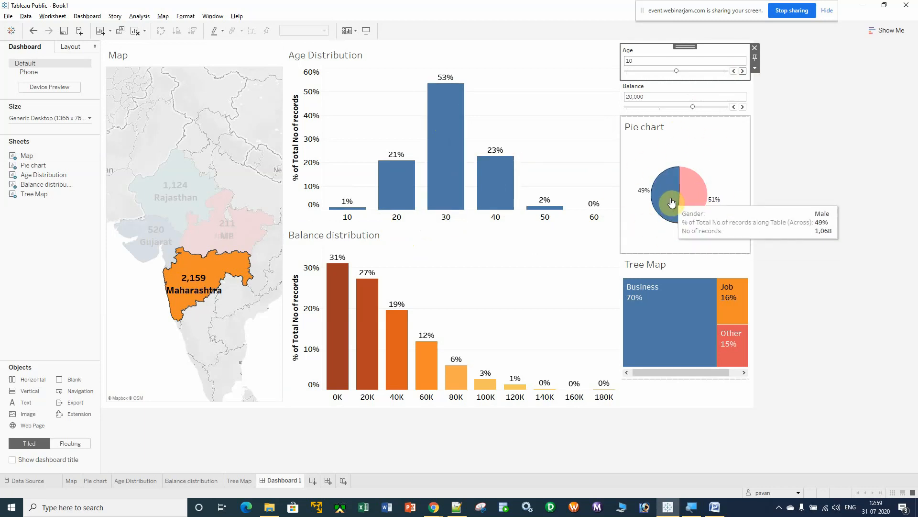
{"action": "mouse_move", "coordinate": [689, 201]}
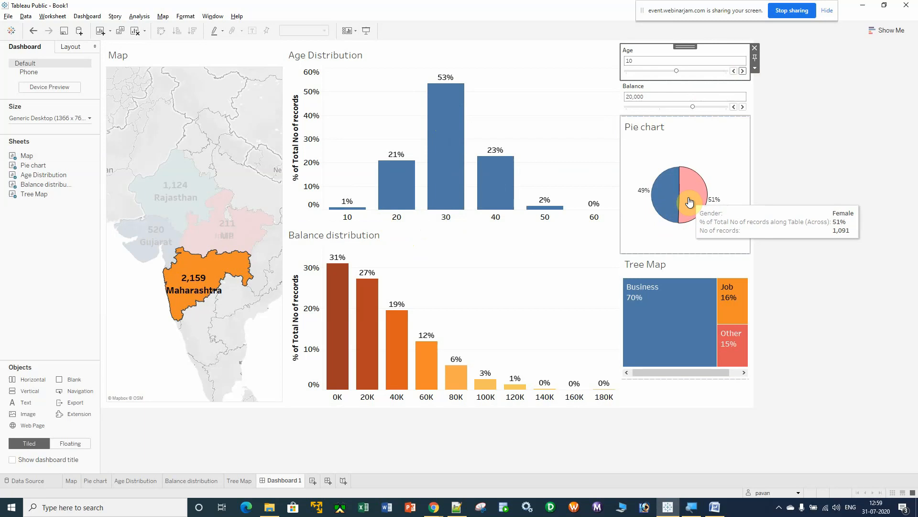
{"action": "left_click", "coordinate": [698, 371]}
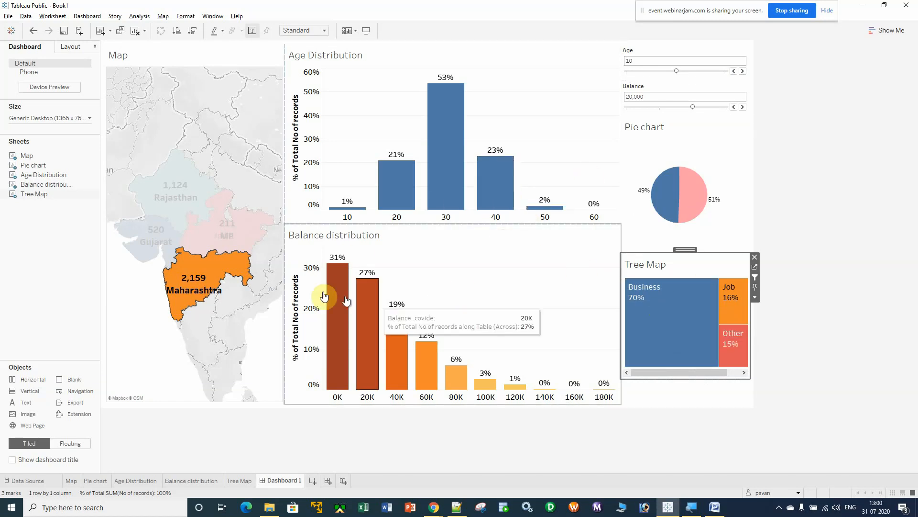
{"action": "left_click", "coordinate": [180, 182]}
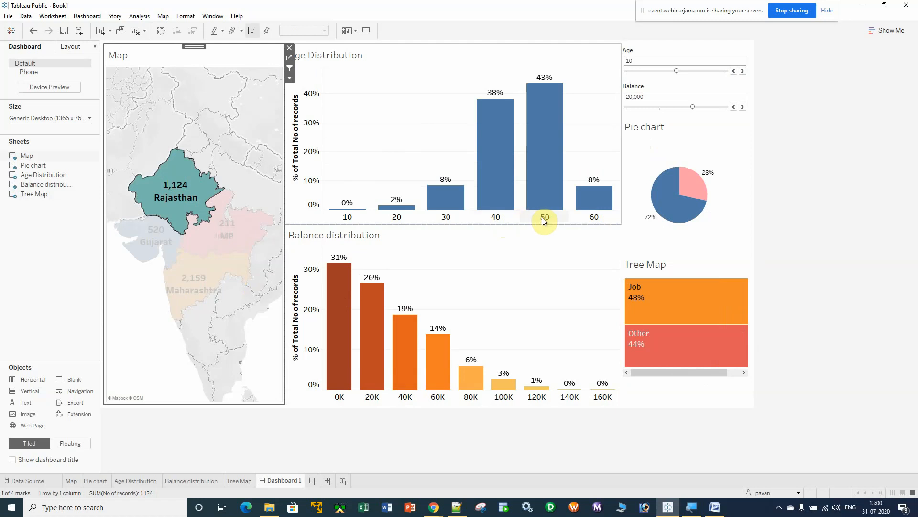
{"action": "mouse_move", "coordinate": [550, 111]}
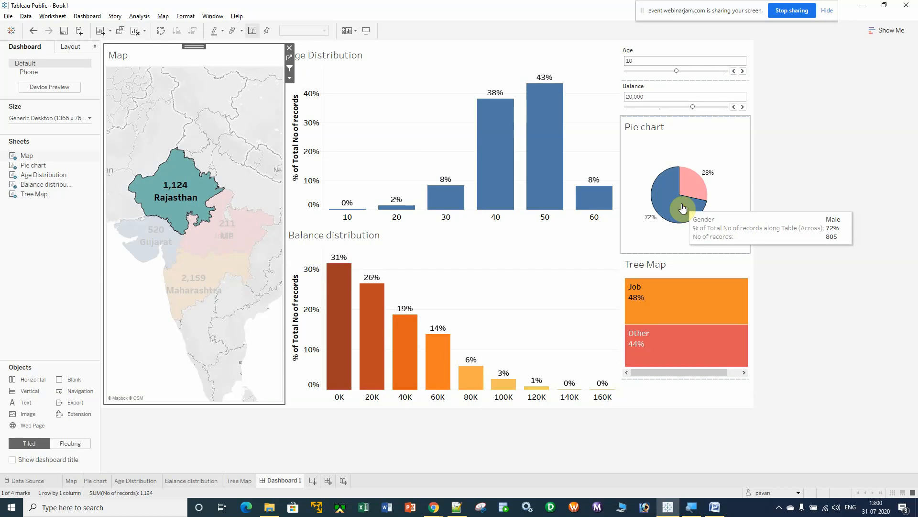
{"action": "mouse_move", "coordinate": [670, 283]}
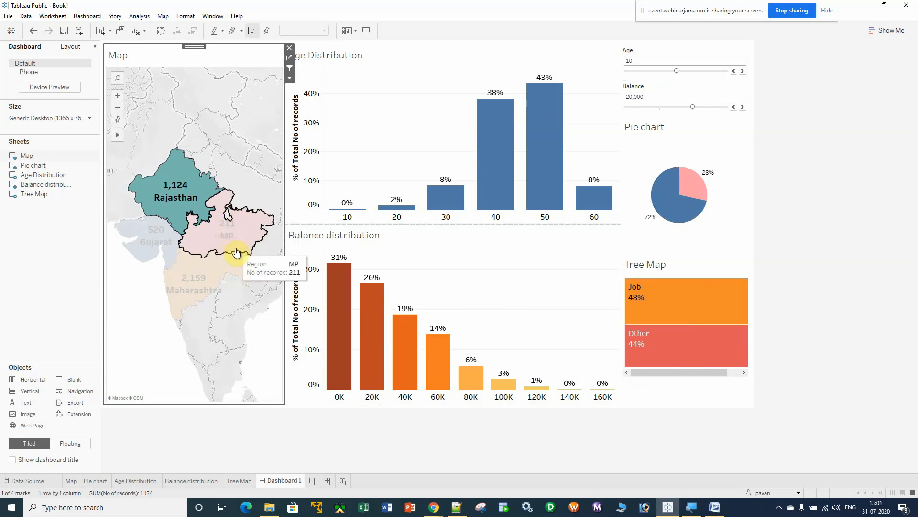
- Filter the dashboard to MP and then Gujarat to compare their charts, and clear the map selection
{"action": "left_click", "coordinate": [228, 232]}
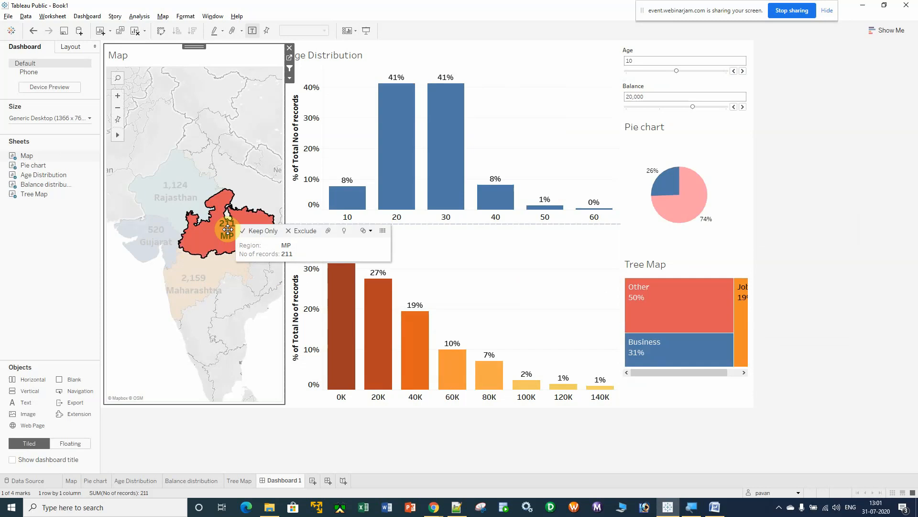
{"action": "mouse_move", "coordinate": [693, 203]}
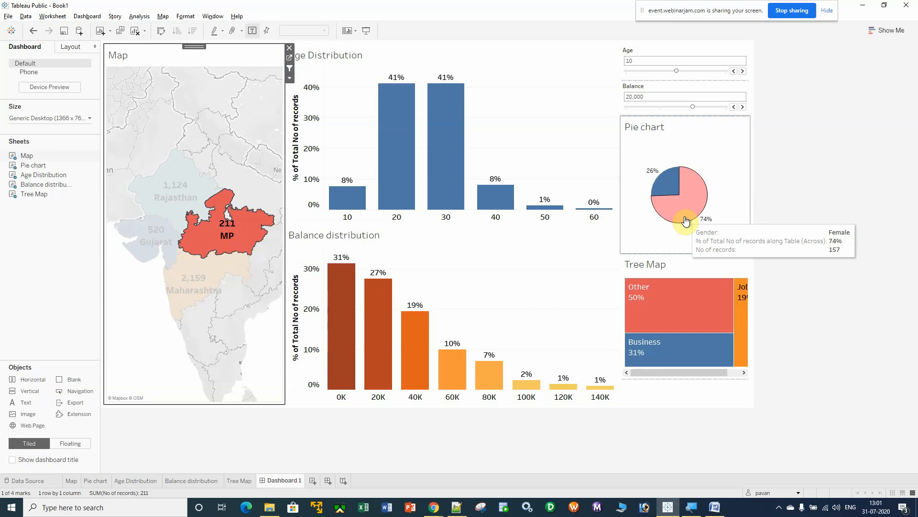
{"action": "left_click", "coordinate": [154, 230]}
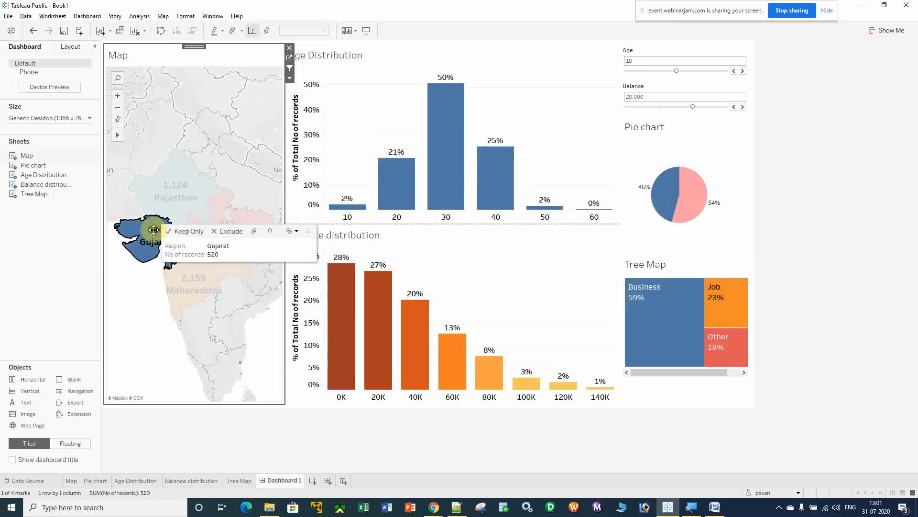
{"action": "mouse_move", "coordinate": [674, 332]}
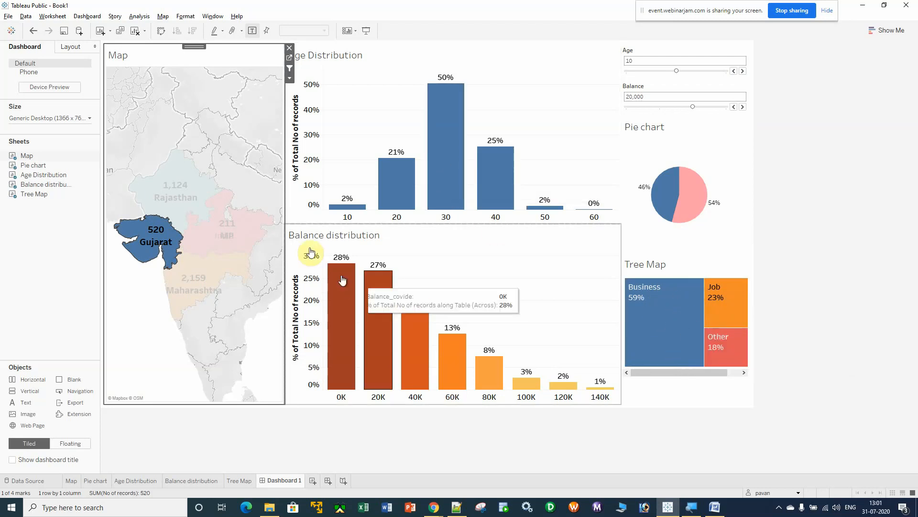
{"action": "left_click", "coordinate": [148, 351]}
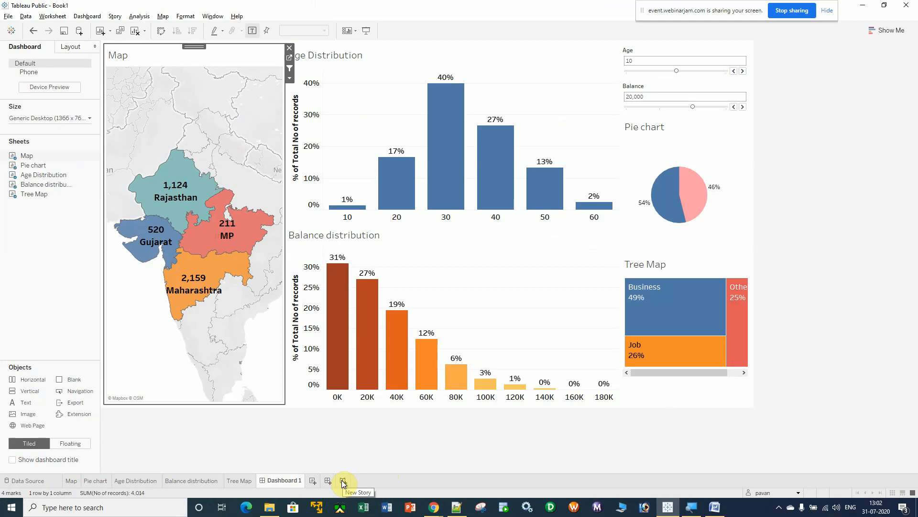
- Create a new story and place Dashboard 1 in its first story point
{"action": "left_click", "coordinate": [342, 481]}
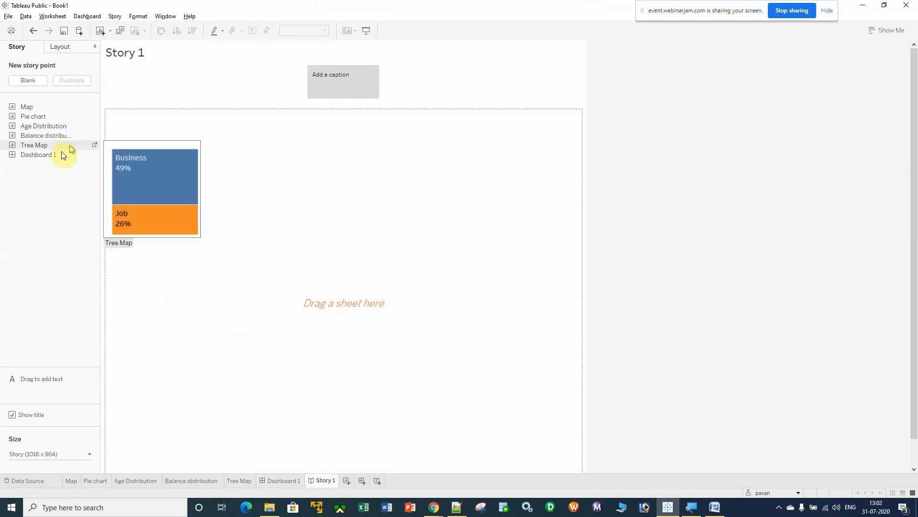
{"action": "mouse_move", "coordinate": [37, 158]}
{"action": "left_click_drag", "start_coordinate": [33, 156], "coordinate": [373, 305]}
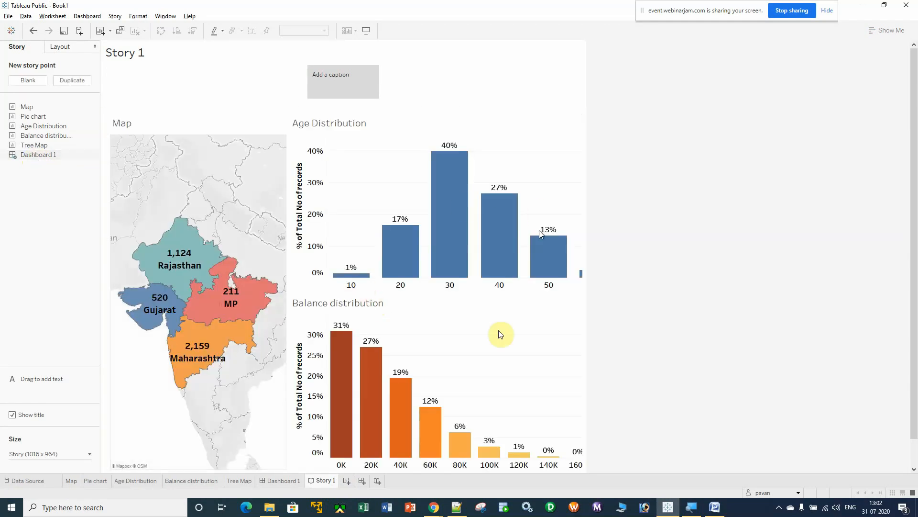
{"action": "scroll", "coordinate": [378, 353], "scroll_direction": "down", "scroll_amount": 1}
{"action": "left_click_drag", "start_coordinate": [319, 464], "coordinate": [160, 447]}
{"action": "scroll", "coordinate": [369, 253], "scroll_direction": "up", "scroll_amount": 1}
{"action": "scroll", "coordinate": [368, 253], "scroll_direction": "up", "scroll_amount": 1}
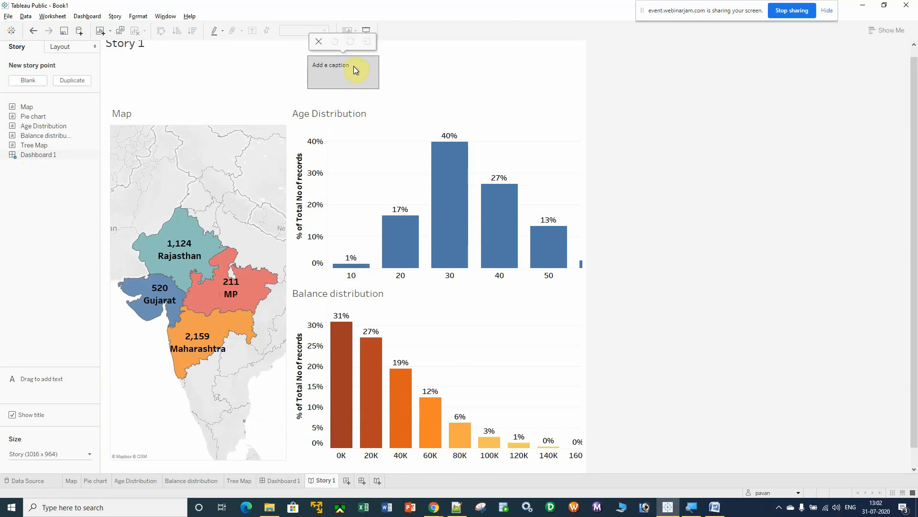
- Caption the first story point "The over all data"
{"action": "left_click", "coordinate": [354, 67]}
{"action": "type", "text": "The over all data"}
{"action": "left_click", "coordinate": [430, 79]}
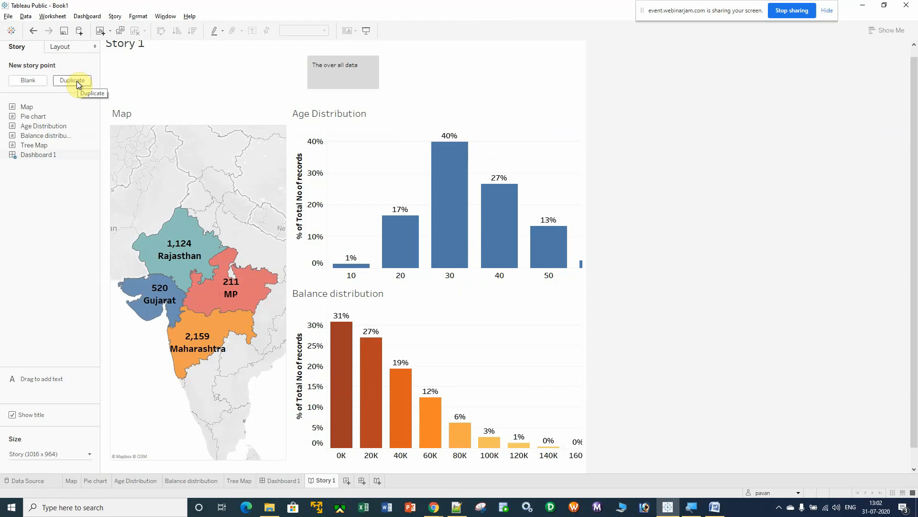
- Duplicate the story point and filter the copy to Maharashtra from the map
{"action": "left_click", "coordinate": [77, 82]}
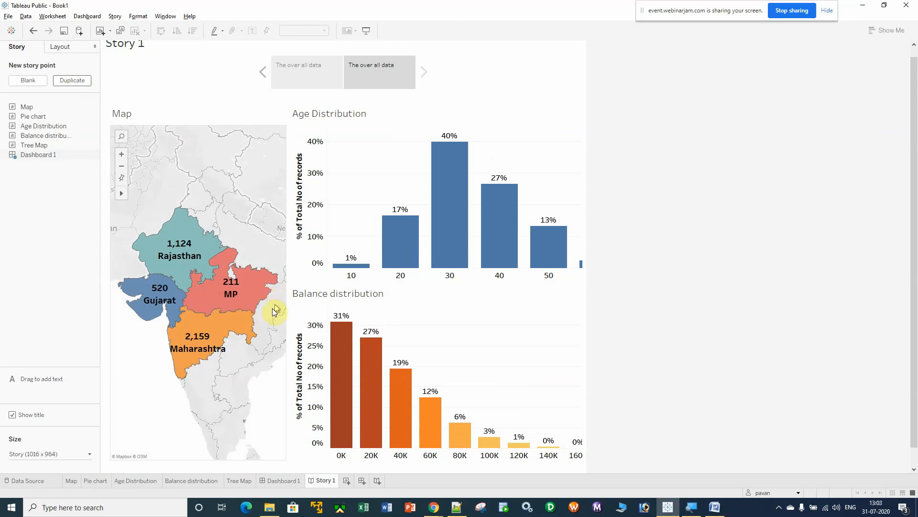
{"action": "mouse_move", "coordinate": [201, 335]}
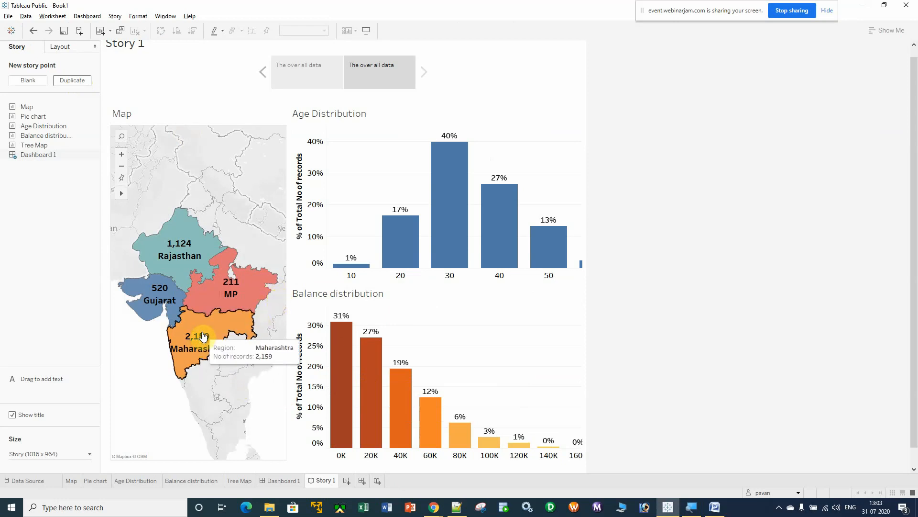
{"action": "left_click", "coordinate": [202, 336]}
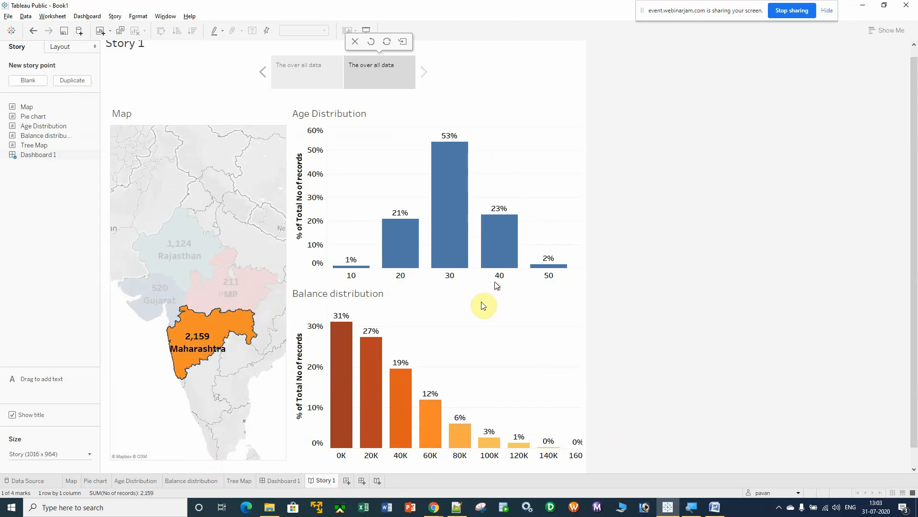
{"action": "mouse_move", "coordinate": [519, 226]}
{"action": "scroll", "coordinate": [754, 334], "scroll_direction": "down", "scroll_amount": 1}
{"action": "scroll", "coordinate": [754, 334], "scroll_direction": "down", "scroll_amount": 2}
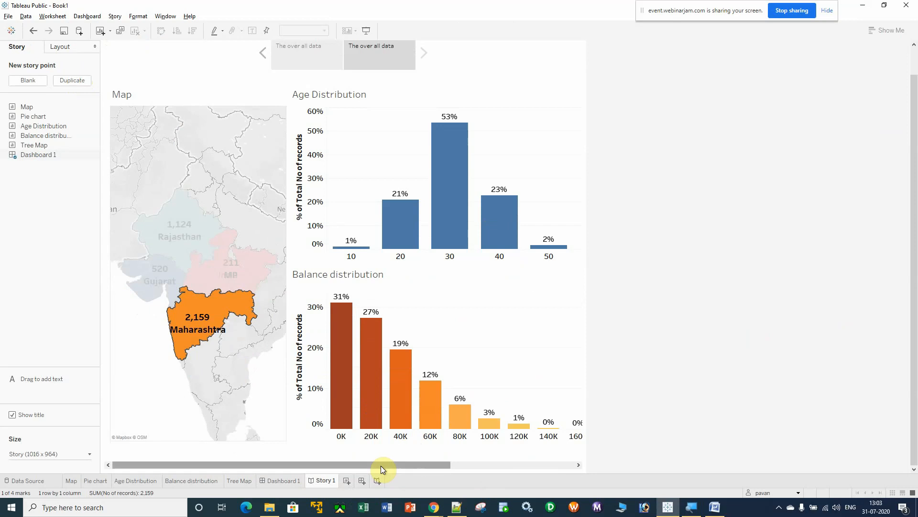
{"action": "left_click_drag", "start_coordinate": [381, 466], "coordinate": [597, 471]}
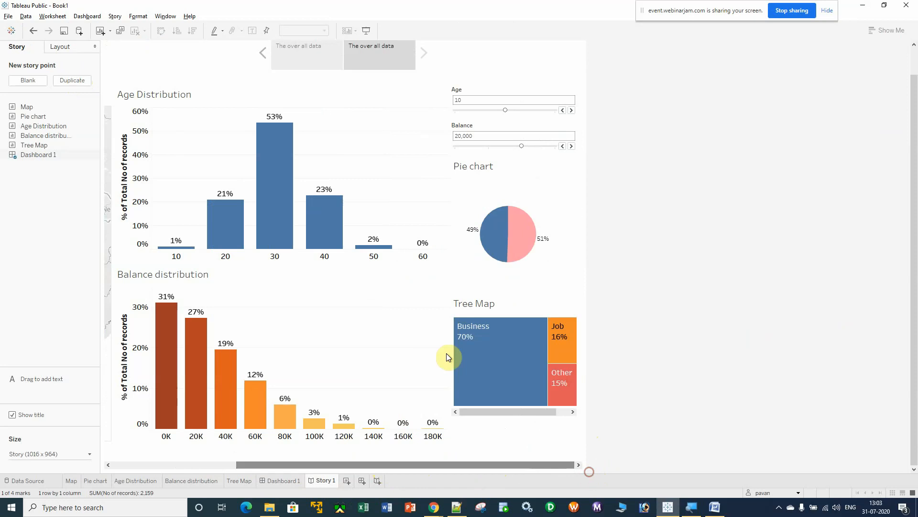
- Replace the second story point's caption with "data for MH"
{"action": "left_click", "coordinate": [397, 65]}
{"action": "left_click", "coordinate": [398, 65]}
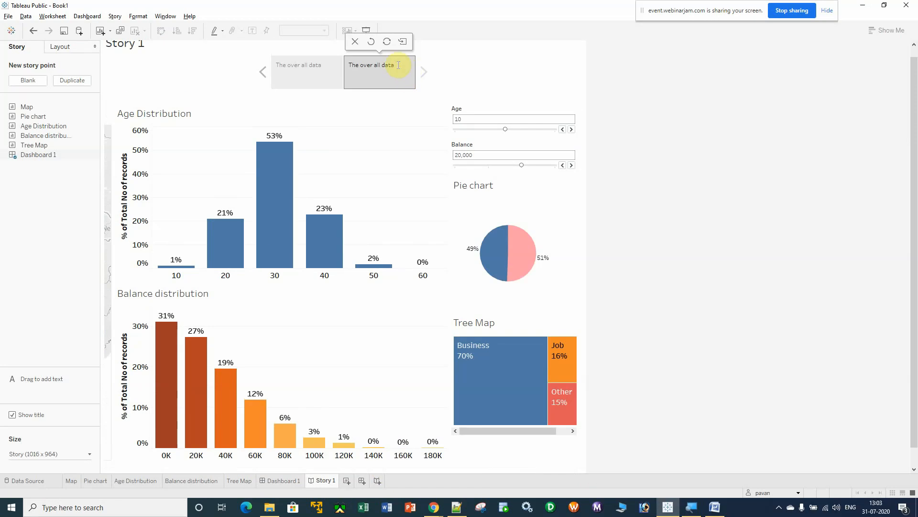
{"action": "key", "text": "BackSpace"}
{"action": "key", "text": "BackSpace"}
{"action": "key", "text": "BackSpace"}
{"action": "key", "text": "BackSpace"}
{"action": "key", "text": "BackSpace"}
{"action": "key", "text": "BackSpace"}
{"action": "key", "text": "BackSpace"}
{"action": "key", "text": "BackSpace"}
{"action": "key", "text": "BackSpace"}
{"action": "key", "text": "BackSpace"}
{"action": "key", "text": "BackSpace"}
{"action": "key", "text": "BackSpace"}
{"action": "key", "text": "BackSpace"}
{"action": "key", "text": "BackSpace"}
{"action": "key", "text": "BackSpace"}
{"action": "key", "text": "BackSpace"}
{"action": "type", "text": "data for "}
{"action": "type", "text": "m"}
{"action": "type", "text": "MH"}
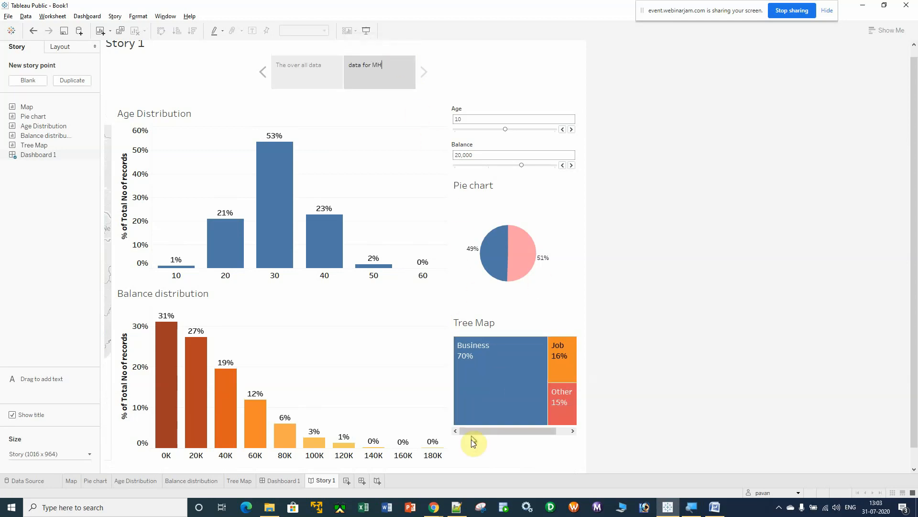
- Duplicate the Maharashtra story point and filter the new copy to Rajasthan from the map
{"action": "scroll", "coordinate": [738, 343], "scroll_direction": "down", "scroll_amount": 1}
{"action": "mouse_move", "coordinate": [498, 353]}
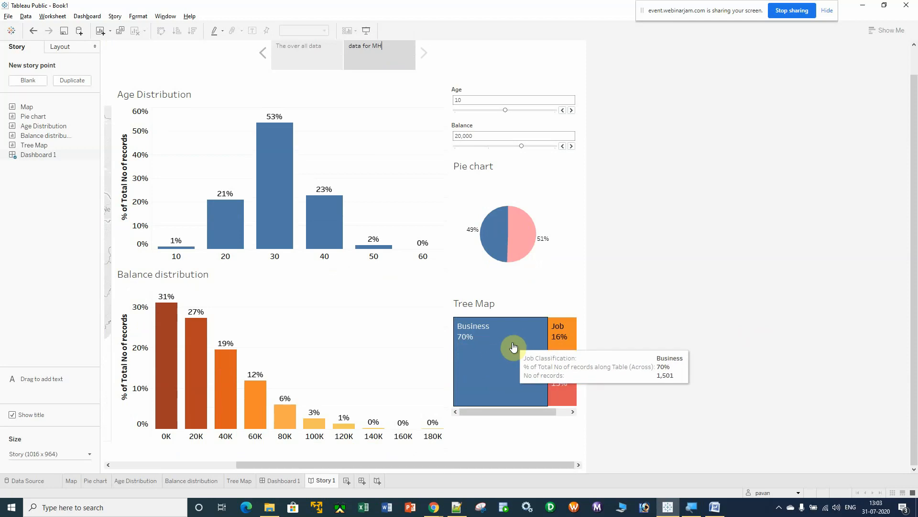
{"action": "left_click_drag", "start_coordinate": [400, 463], "coordinate": [276, 464]}
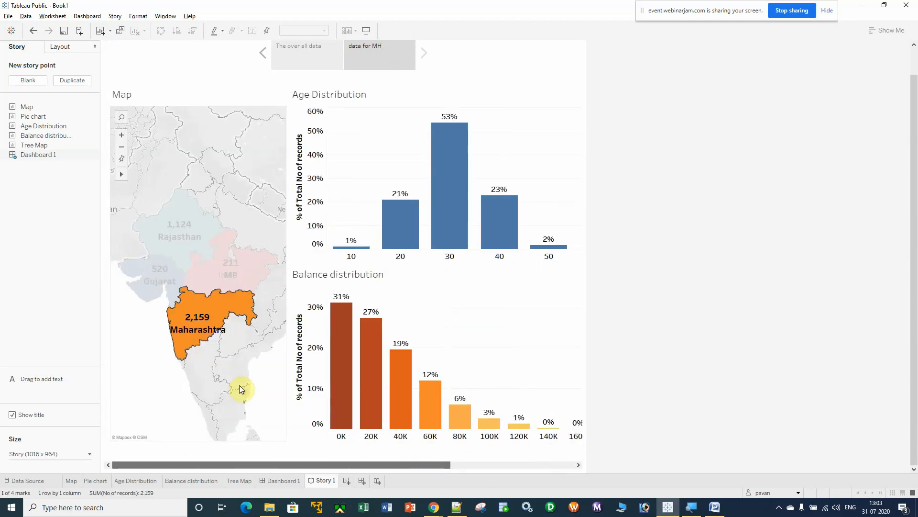
{"action": "left_click", "coordinate": [70, 81]}
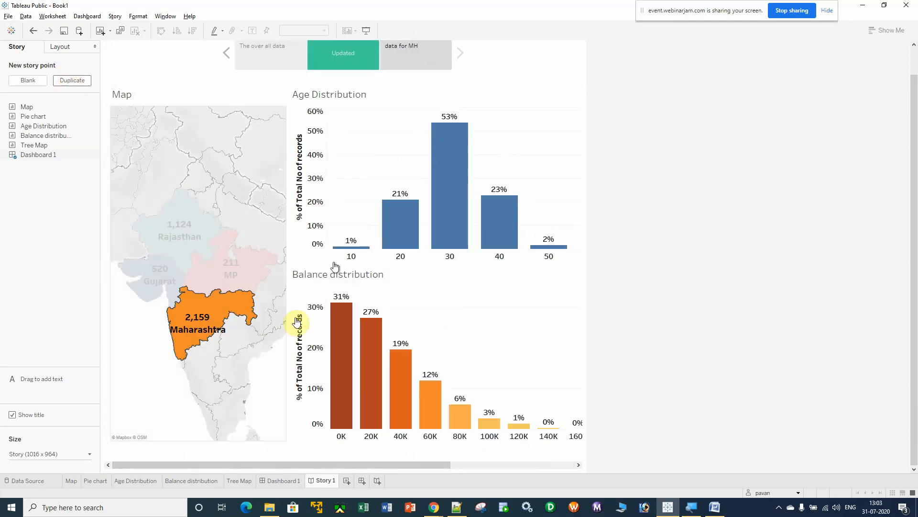
{"action": "left_click", "coordinate": [184, 235]}
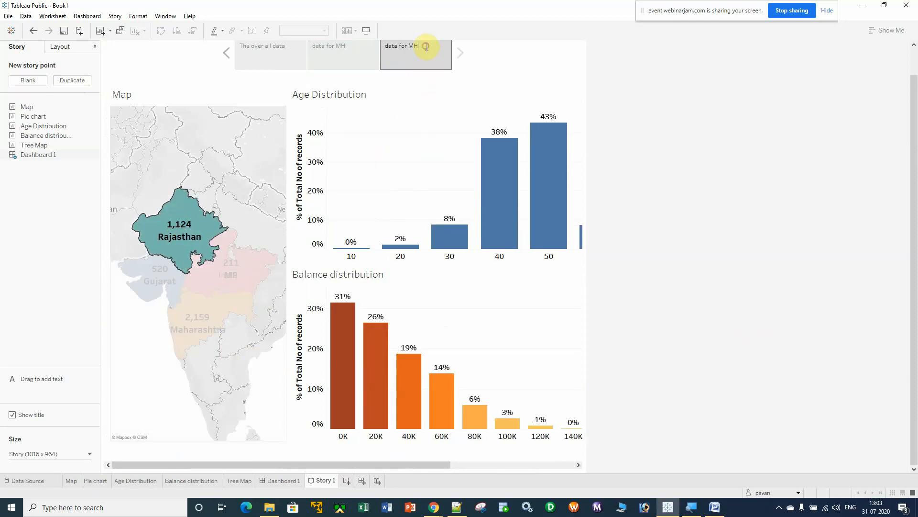
- Change the third story point's caption to "data for RJ" and review its Pie chart and Tree Map
{"action": "key", "text": "BackSpace"}
{"action": "left_click", "coordinate": [530, 338]}
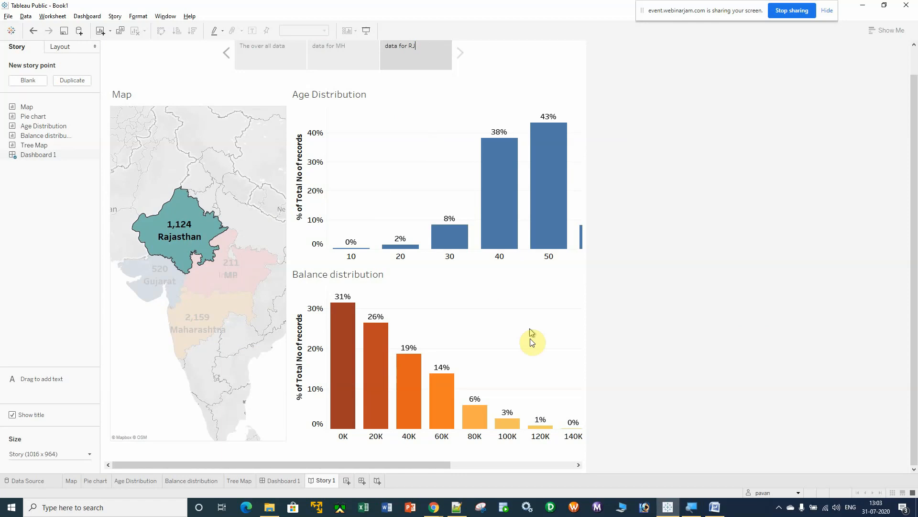
{"action": "left_click_drag", "start_coordinate": [363, 464], "coordinate": [552, 464]}
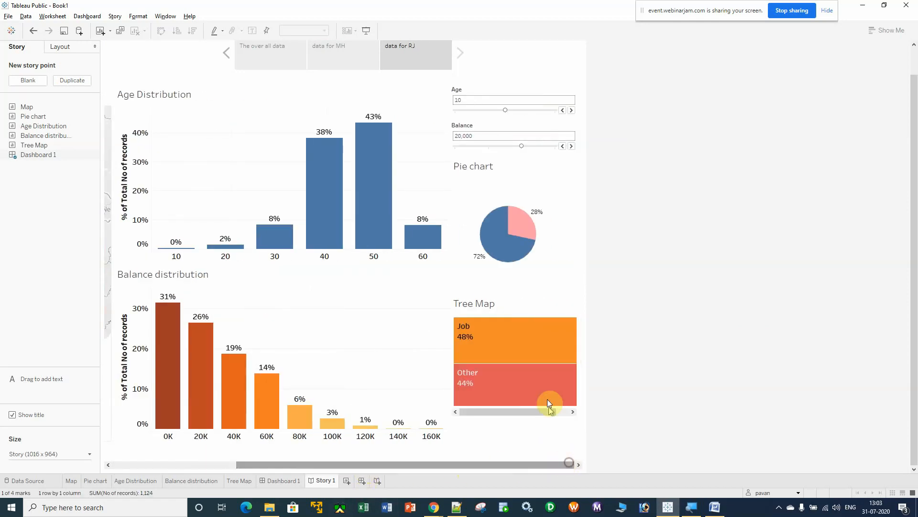
{"action": "mouse_move", "coordinate": [506, 250]}
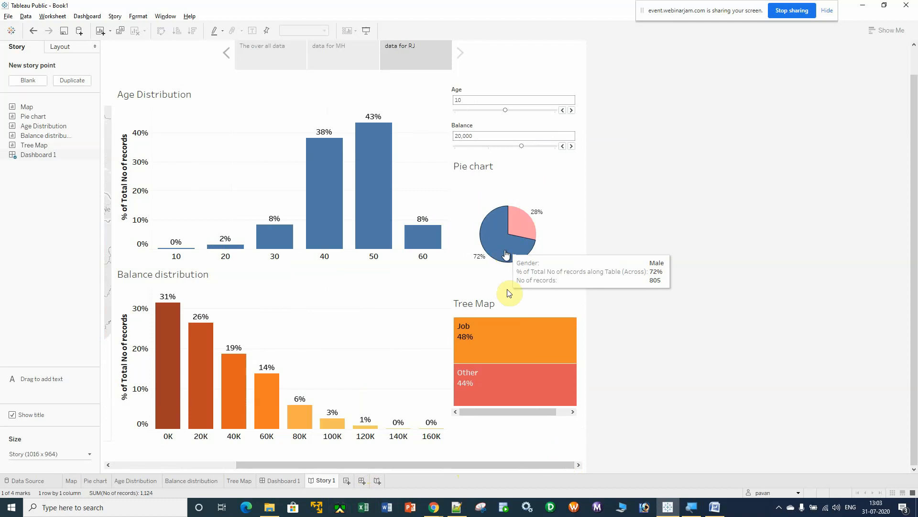
{"action": "left_click_drag", "start_coordinate": [461, 466], "coordinate": [267, 472]}
{"action": "scroll", "coordinate": [505, 329], "scroll_direction": "up", "scroll_amount": 1}
{"action": "scroll", "coordinate": [506, 329], "scroll_direction": "up", "scroll_amount": 1}
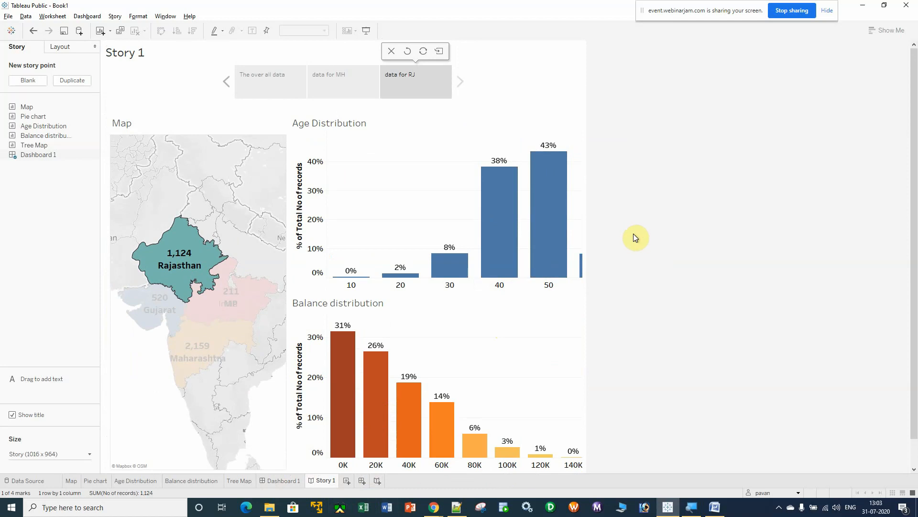
- Return to "The over all data" story point and show the story in presentation mode
{"action": "left_click", "coordinate": [261, 84]}
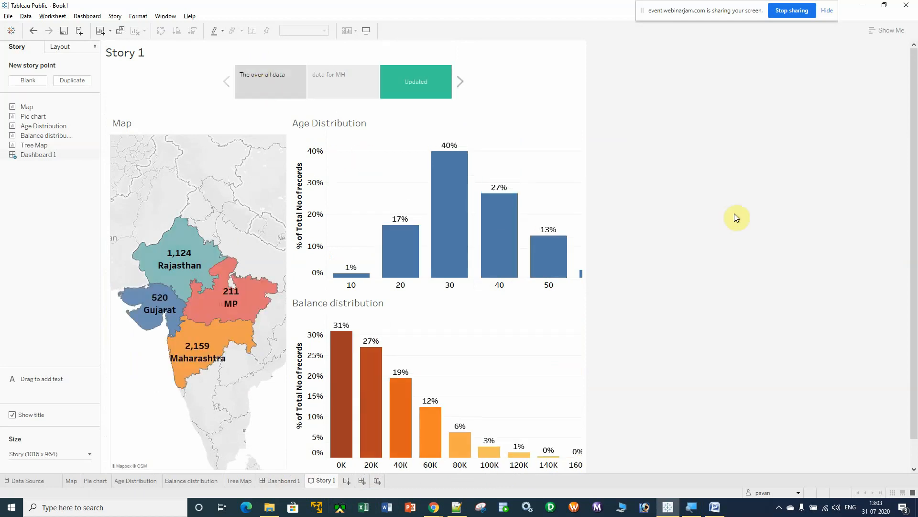
{"action": "key", "text": "F7"}
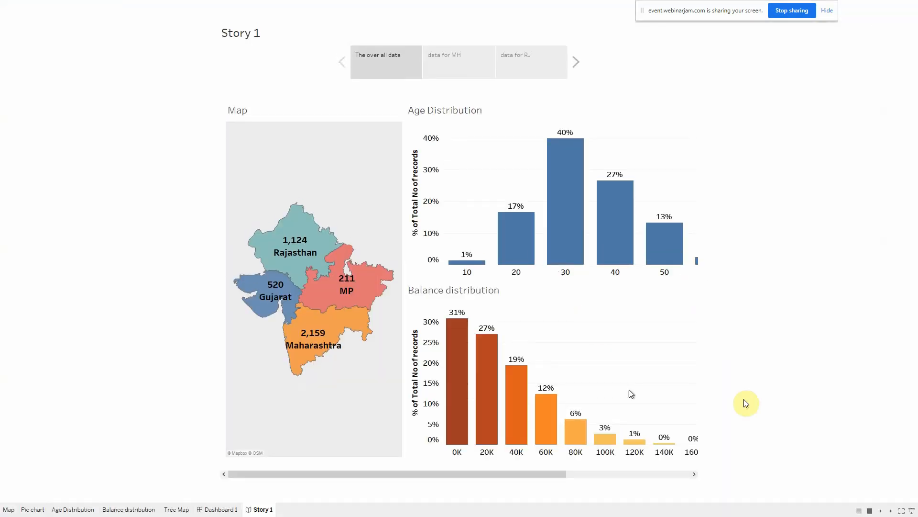
{"action": "left_click_drag", "start_coordinate": [406, 475], "coordinate": [358, 481]}
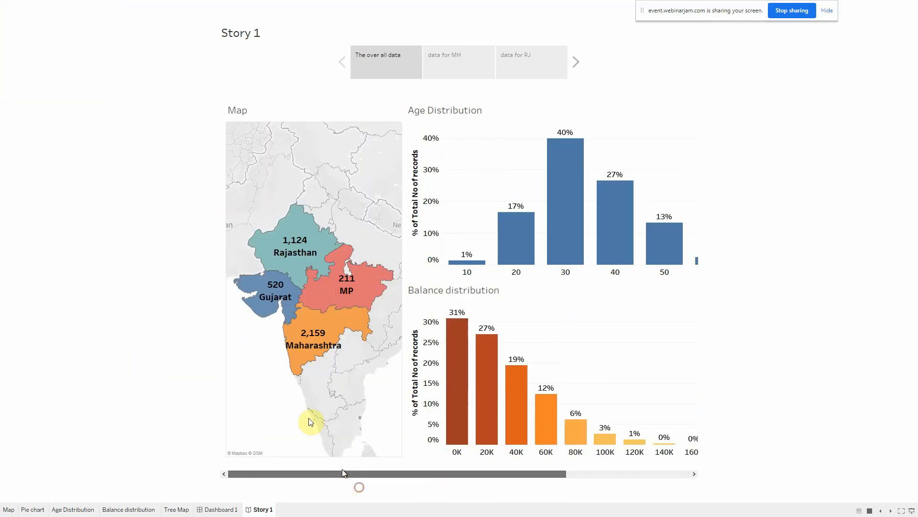
- Filter the presented overall story point to Rajasthan, Maharashtra and MP in turn from the map
{"action": "mouse_move", "coordinate": [277, 287]}
{"action": "left_click", "coordinate": [325, 239]}
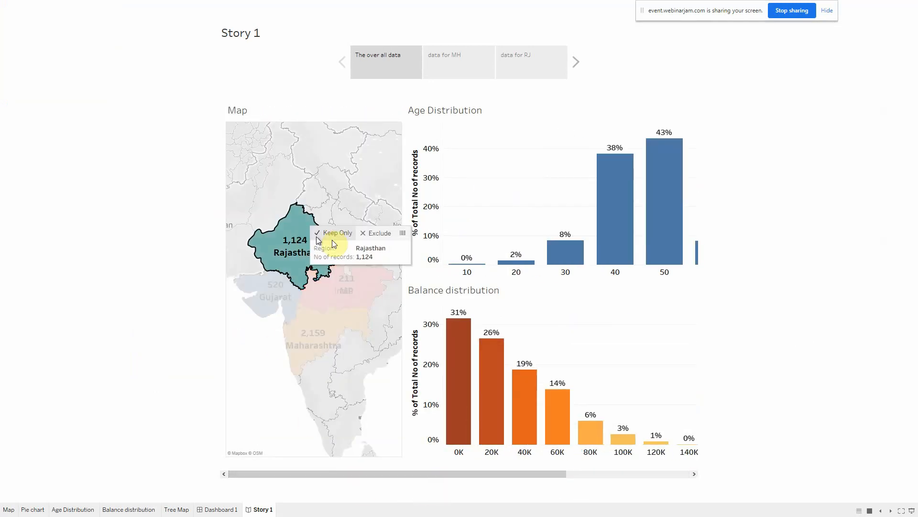
{"action": "left_click", "coordinate": [308, 321]}
{"action": "left_click", "coordinate": [333, 288]}
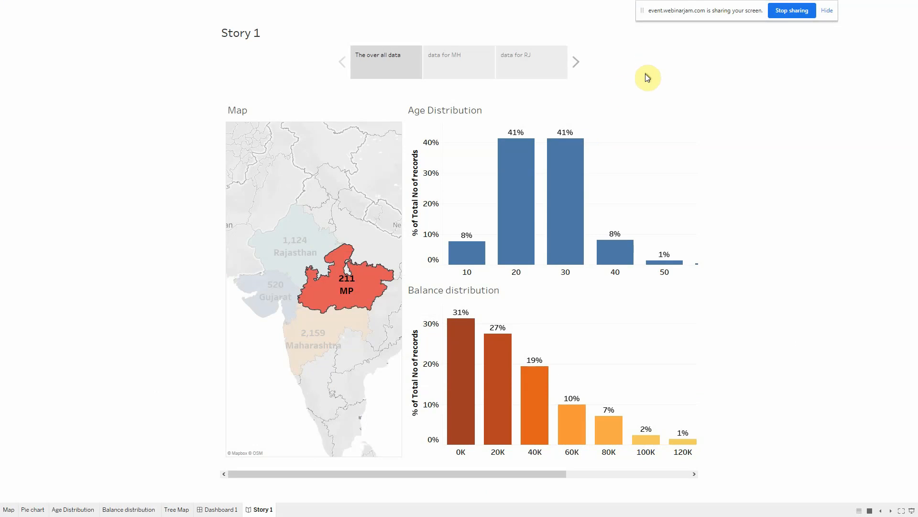
- Present the "data for MH" and "data for RJ" story points, return to "data for MH" and leave presentation mode
{"action": "left_click", "coordinate": [577, 65]}
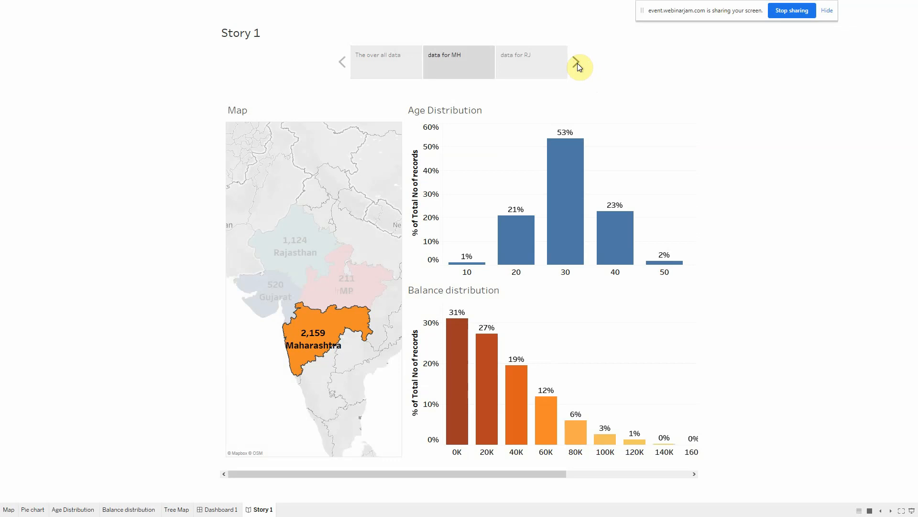
{"action": "left_click", "coordinate": [577, 64]}
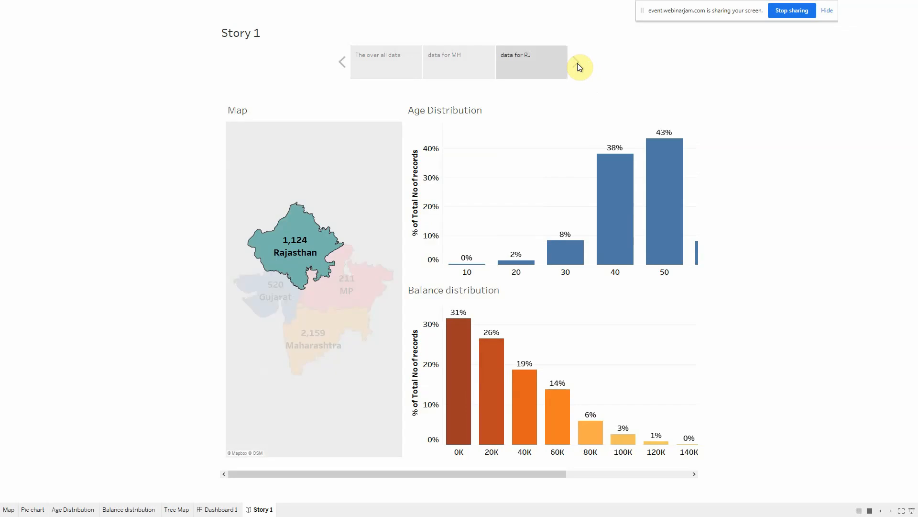
{"action": "left_click", "coordinate": [340, 63]}
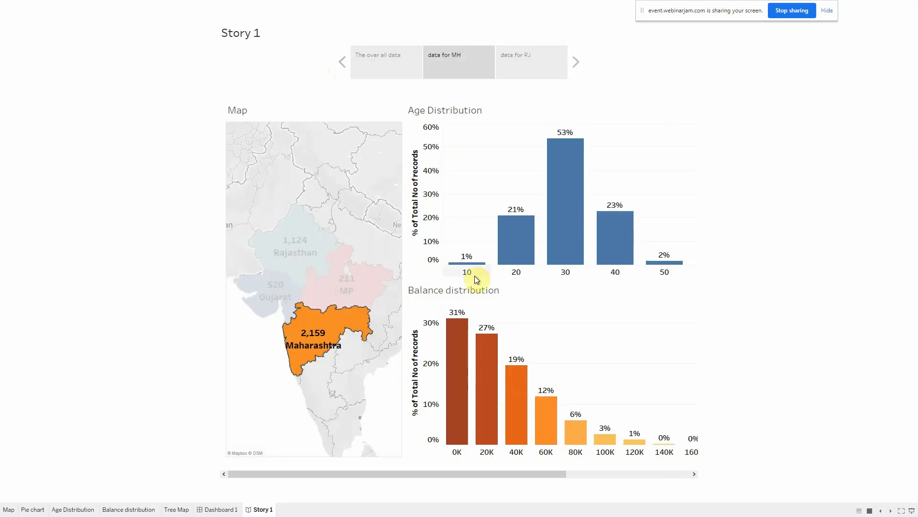
{"action": "key", "text": "Escape"}
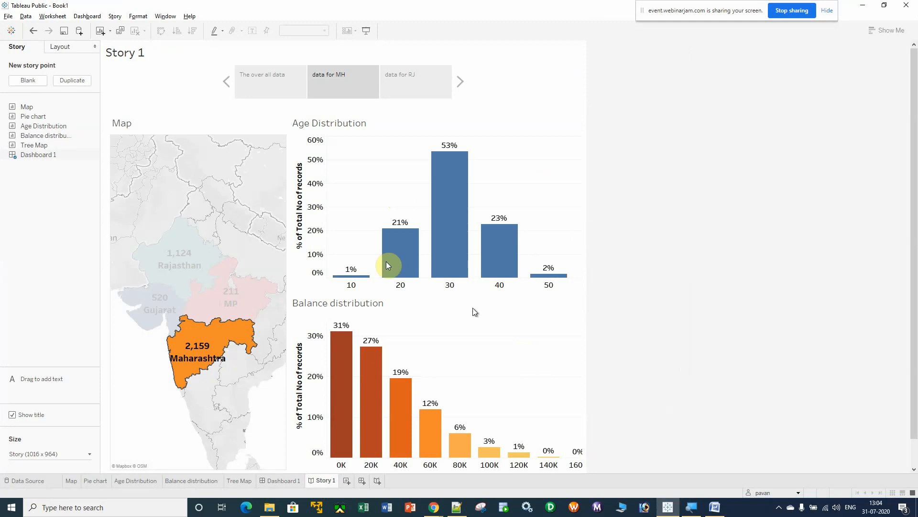
{"action": "mouse_move", "coordinate": [200, 341]}
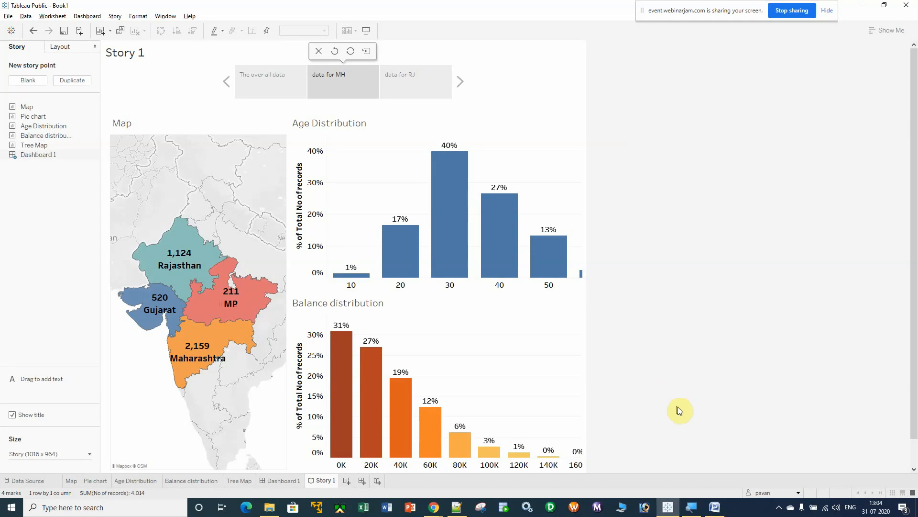
- Switch to Chrome and read through the attendees' questions in the WebinarJam live broadcast chat
{"action": "left_click", "coordinate": [433, 509]}
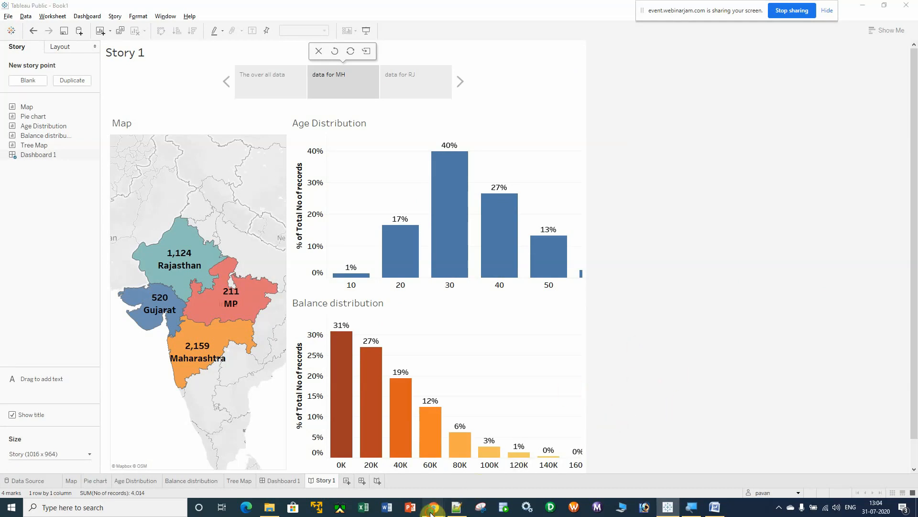
{"action": "left_click", "coordinate": [391, 461]}
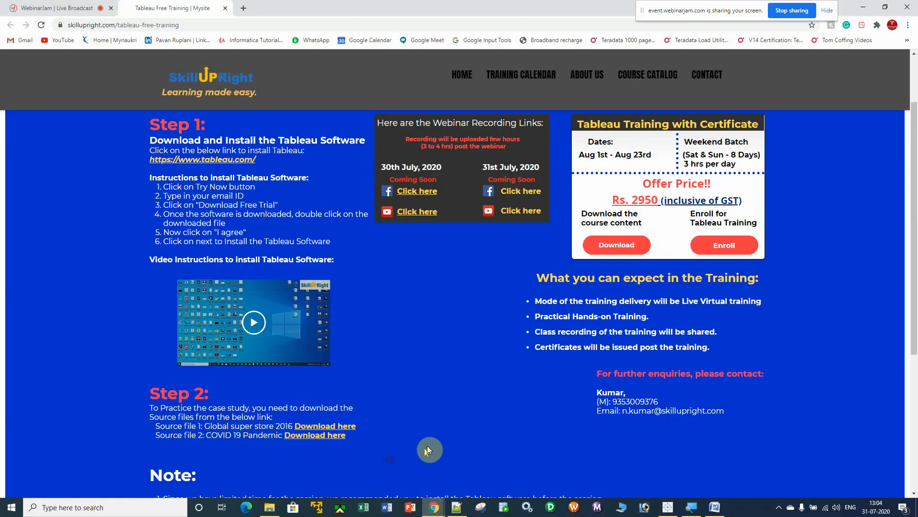
{"action": "left_click", "coordinate": [66, 4]}
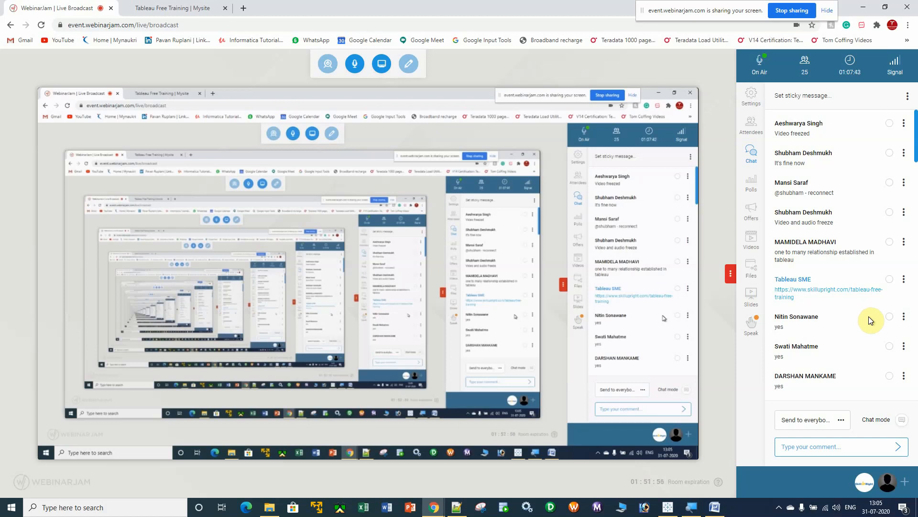
{"action": "scroll", "coordinate": [855, 261], "scroll_direction": "down", "scroll_amount": 5}
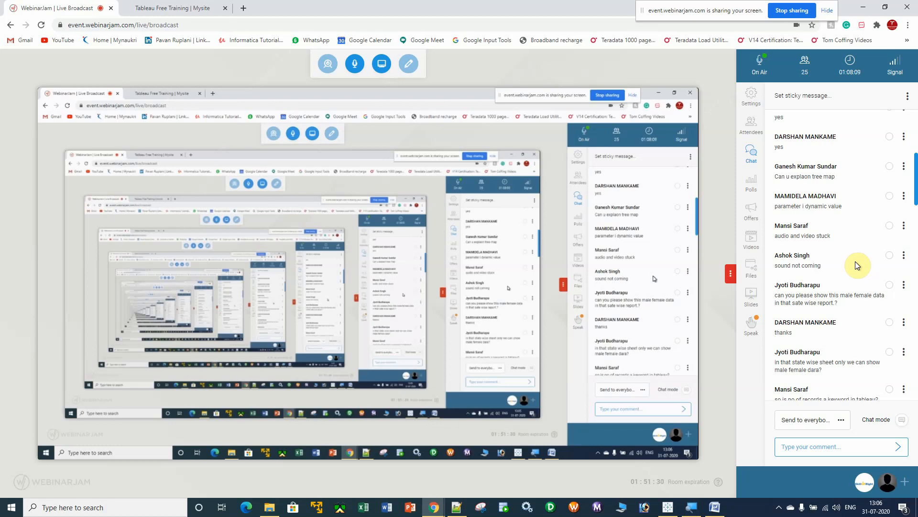
{"action": "scroll", "coordinate": [860, 260], "scroll_direction": "down", "scroll_amount": 3}
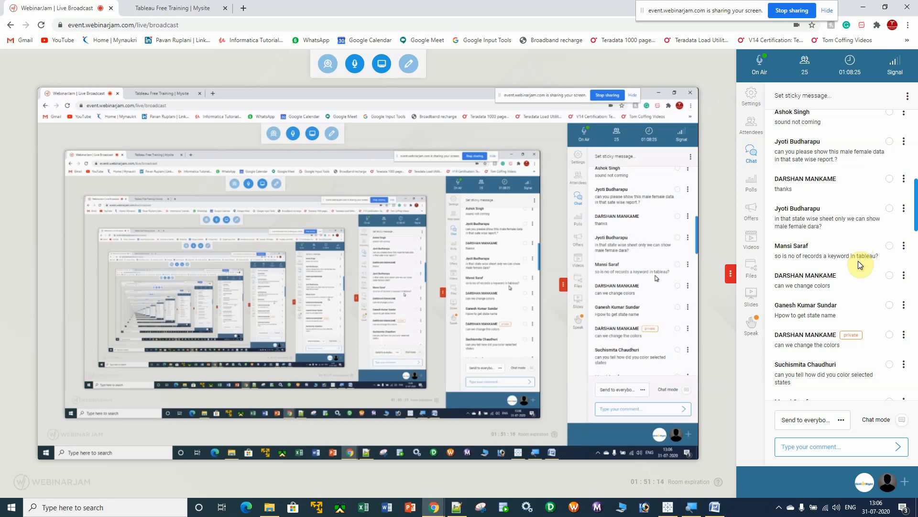
{"action": "scroll", "coordinate": [858, 260], "scroll_direction": "up", "scroll_amount": 5}
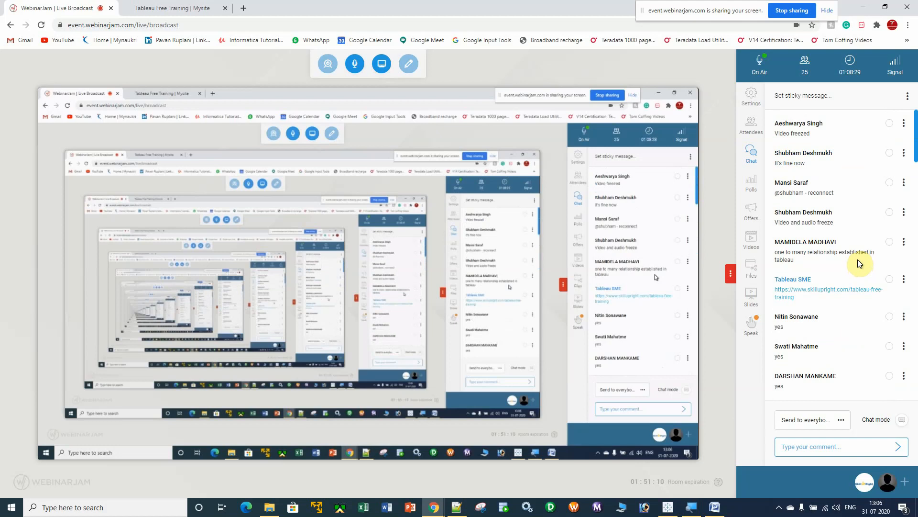
{"action": "scroll", "coordinate": [857, 259], "scroll_direction": "up", "scroll_amount": 1}
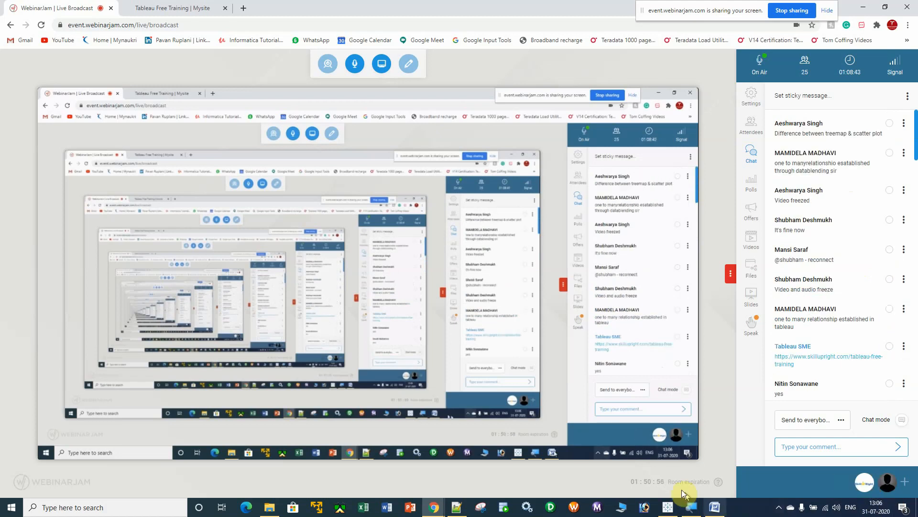
- Switch back to Tableau and review how the Map sheet's Region values are matched to locations, leaving the matches unedited
{"action": "mouse_move", "coordinate": [673, 512]}
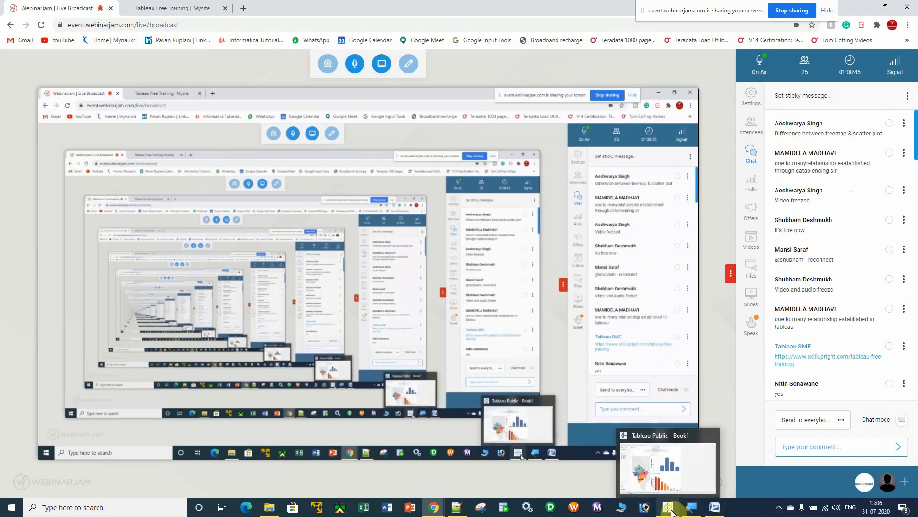
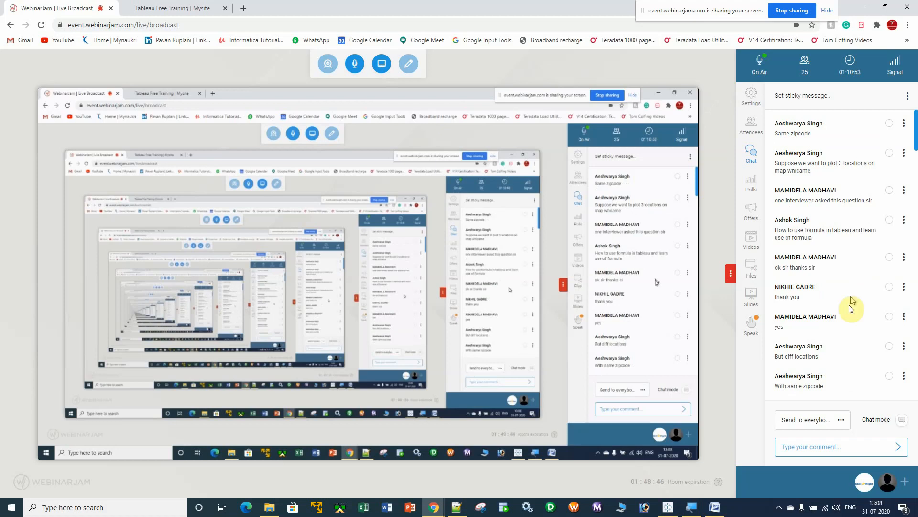
{"action": "left_click", "coordinate": [668, 506]}
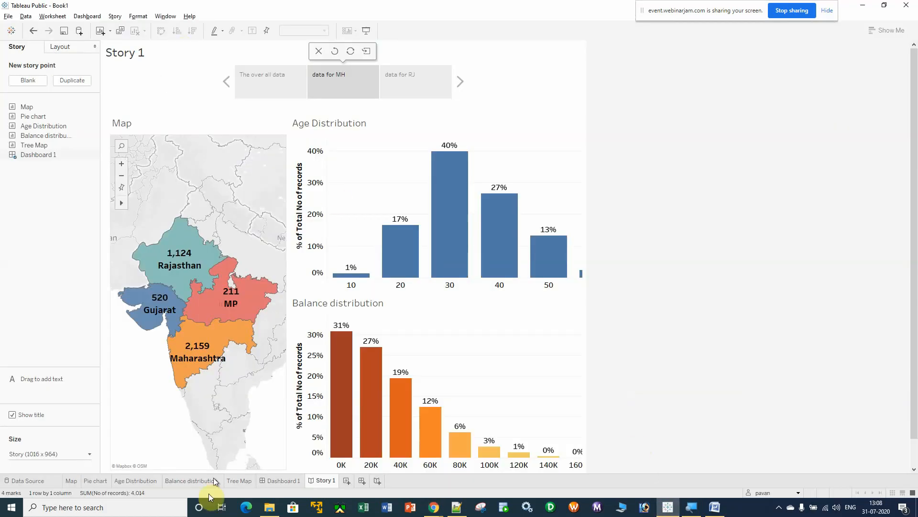
{"action": "left_click", "coordinate": [71, 480]}
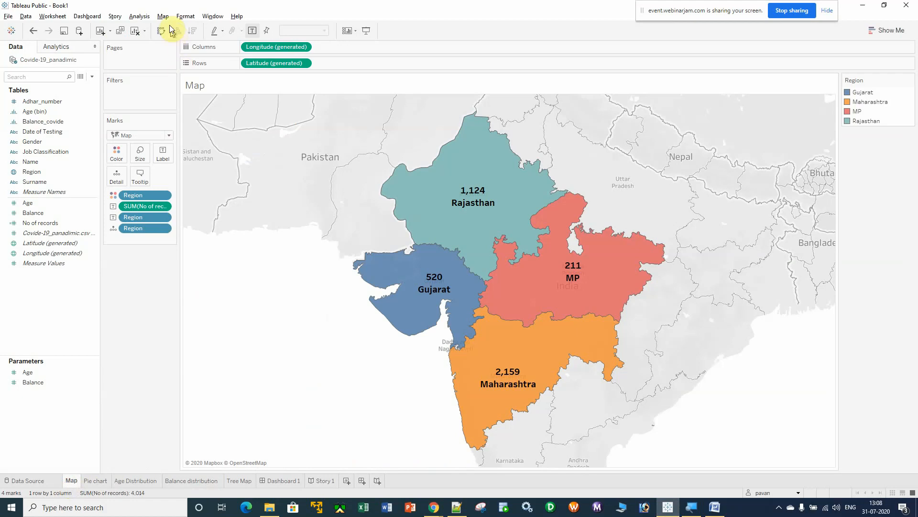
{"action": "left_click", "coordinate": [163, 16]}
{"action": "left_click", "coordinate": [197, 49]}
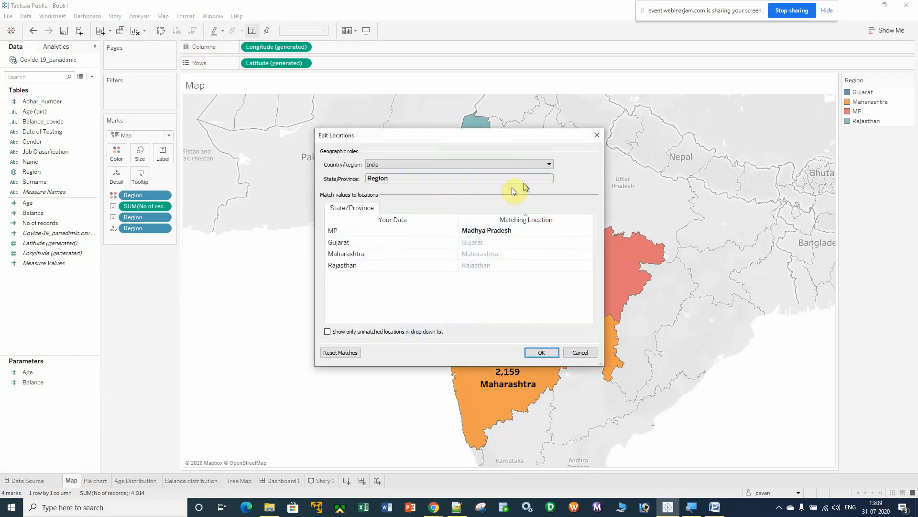
{"action": "left_click", "coordinate": [599, 135]}
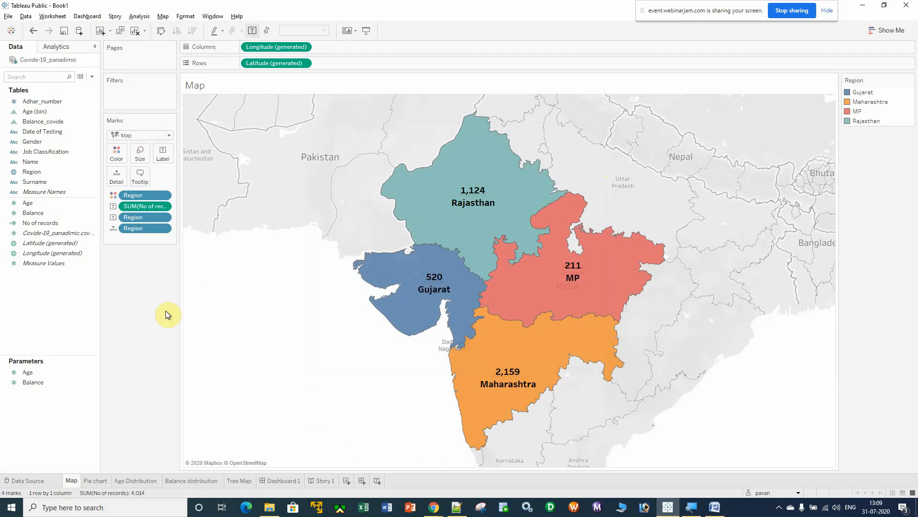
- Return to the WebinarJam broadcast and read the attendees' latest chat questions
{"action": "left_click", "coordinate": [864, 6]}
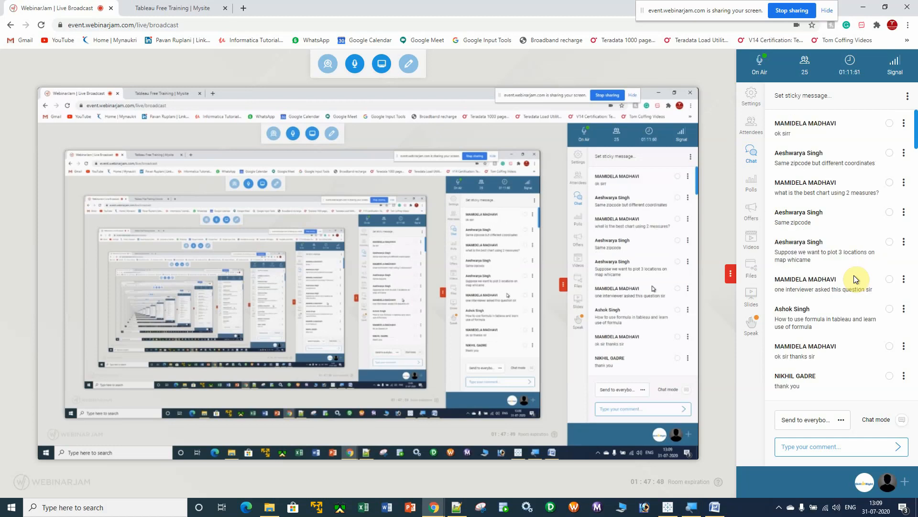
{"action": "scroll", "coordinate": [849, 284], "scroll_direction": "down", "scroll_amount": 3}
{"action": "scroll", "coordinate": [849, 285], "scroll_direction": "up", "scroll_amount": 3}
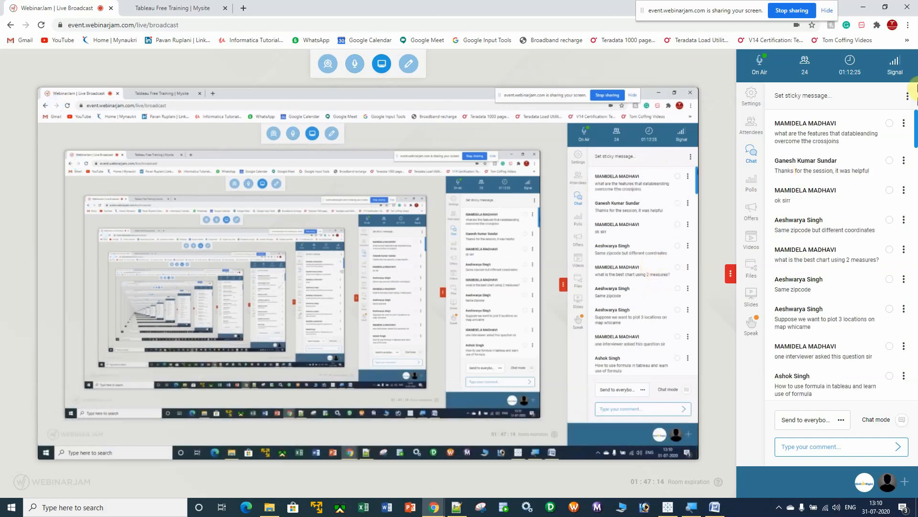
- Minimize the browser window and bring up the screen recorder's commands
{"action": "left_click", "coordinate": [863, 9]}
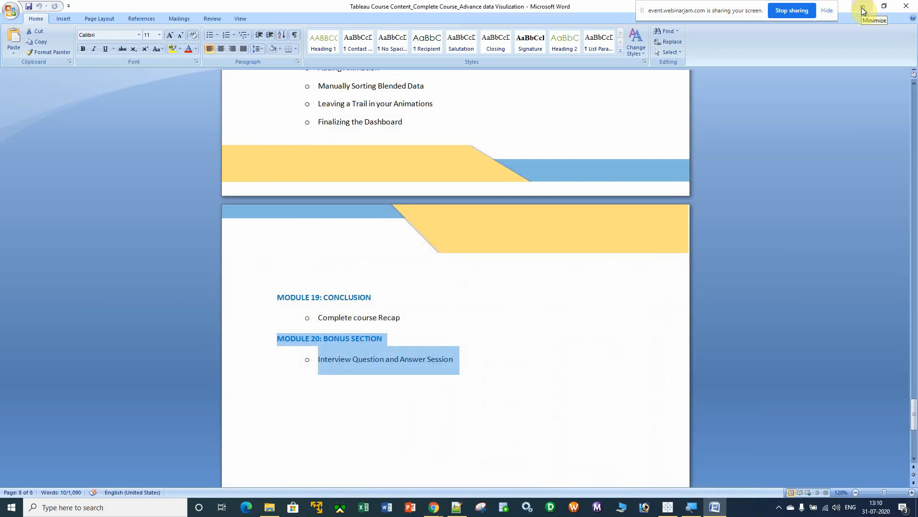
{"action": "left_click", "coordinate": [780, 509]}
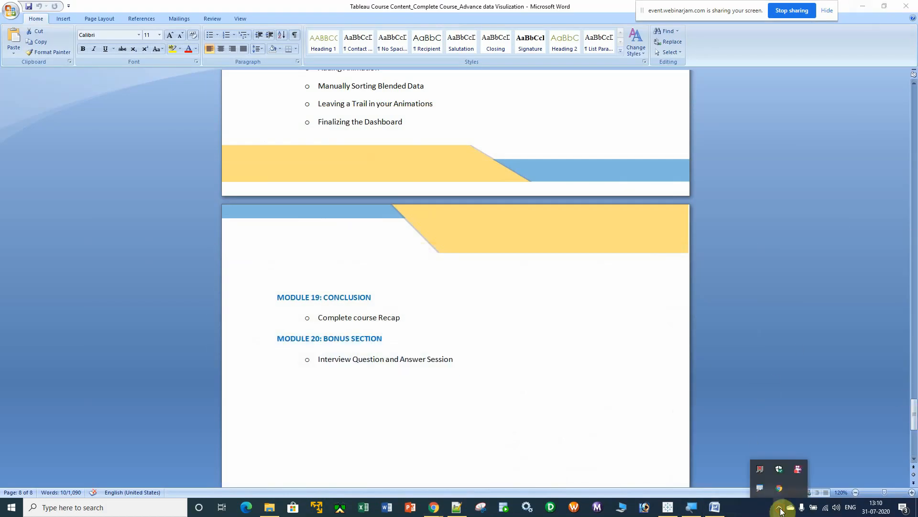
{"action": "right_click", "coordinate": [797, 470]}
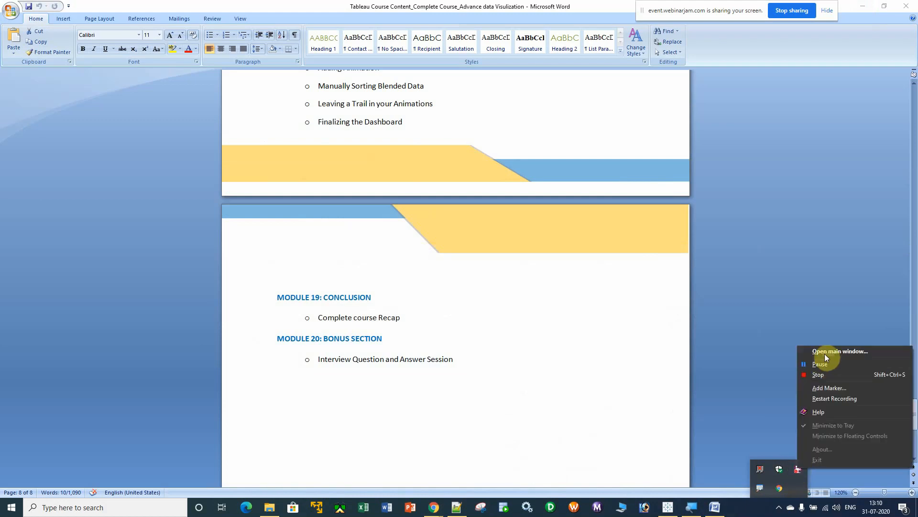